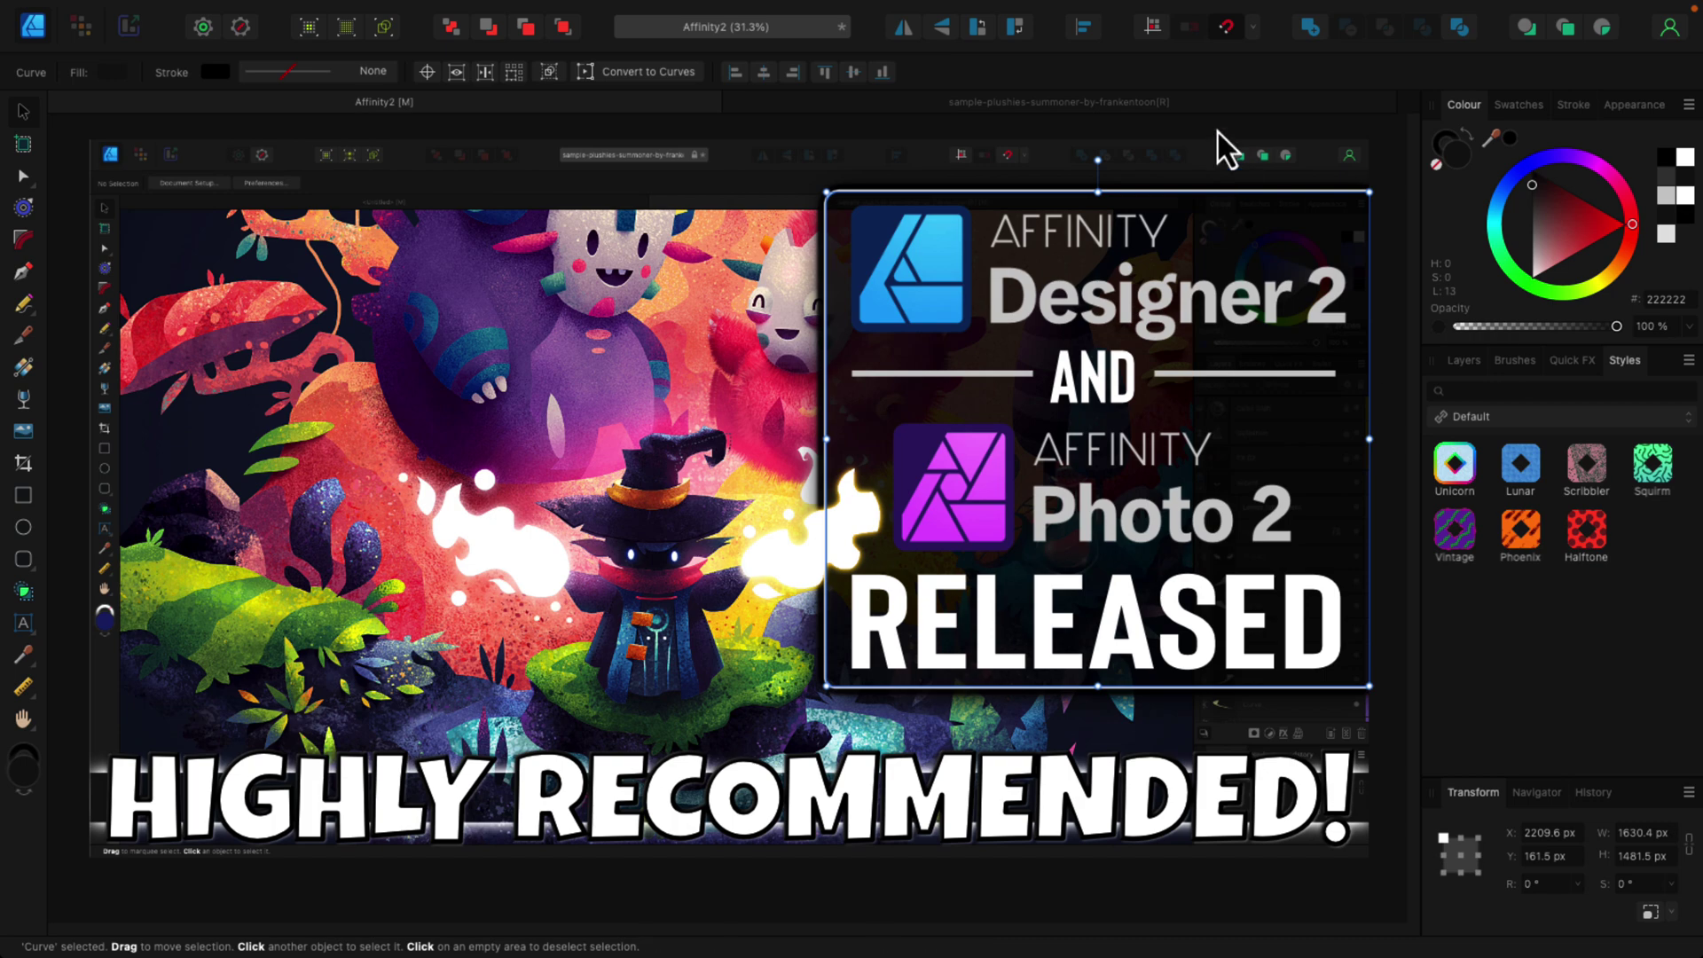
Step: Show the thumbnail's Layers panel, then toggle to the Pixel persona and back to Designer
scroll(880, 463, up, 5)
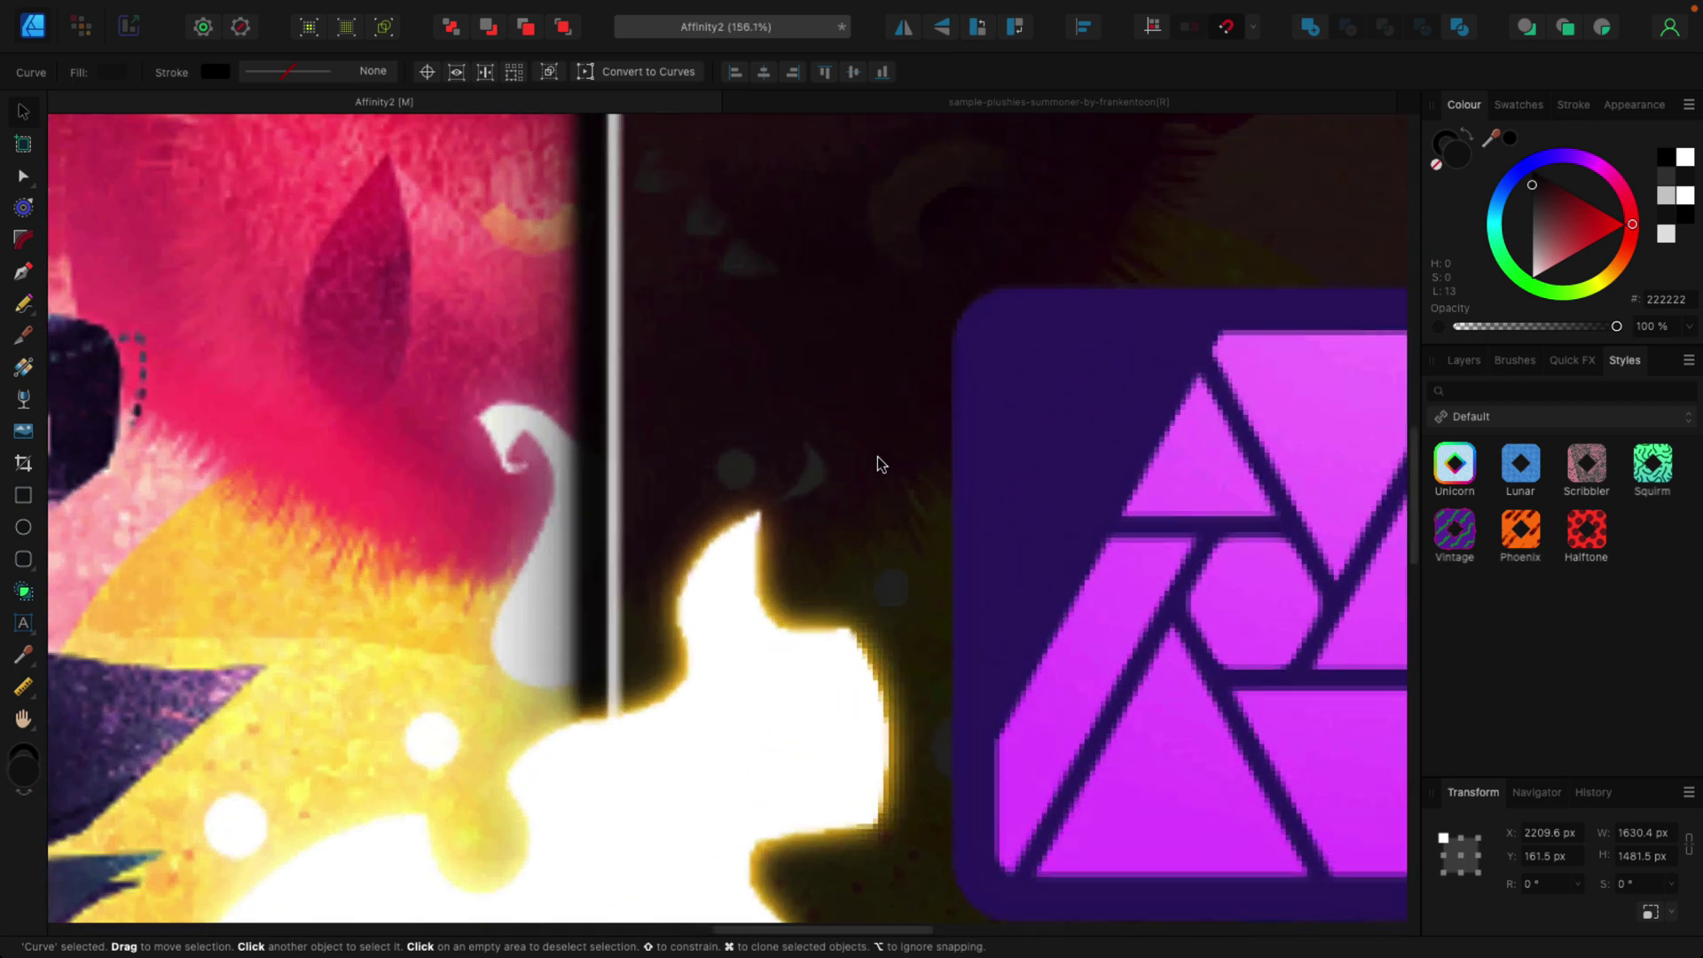
scroll(880, 463, down, 6)
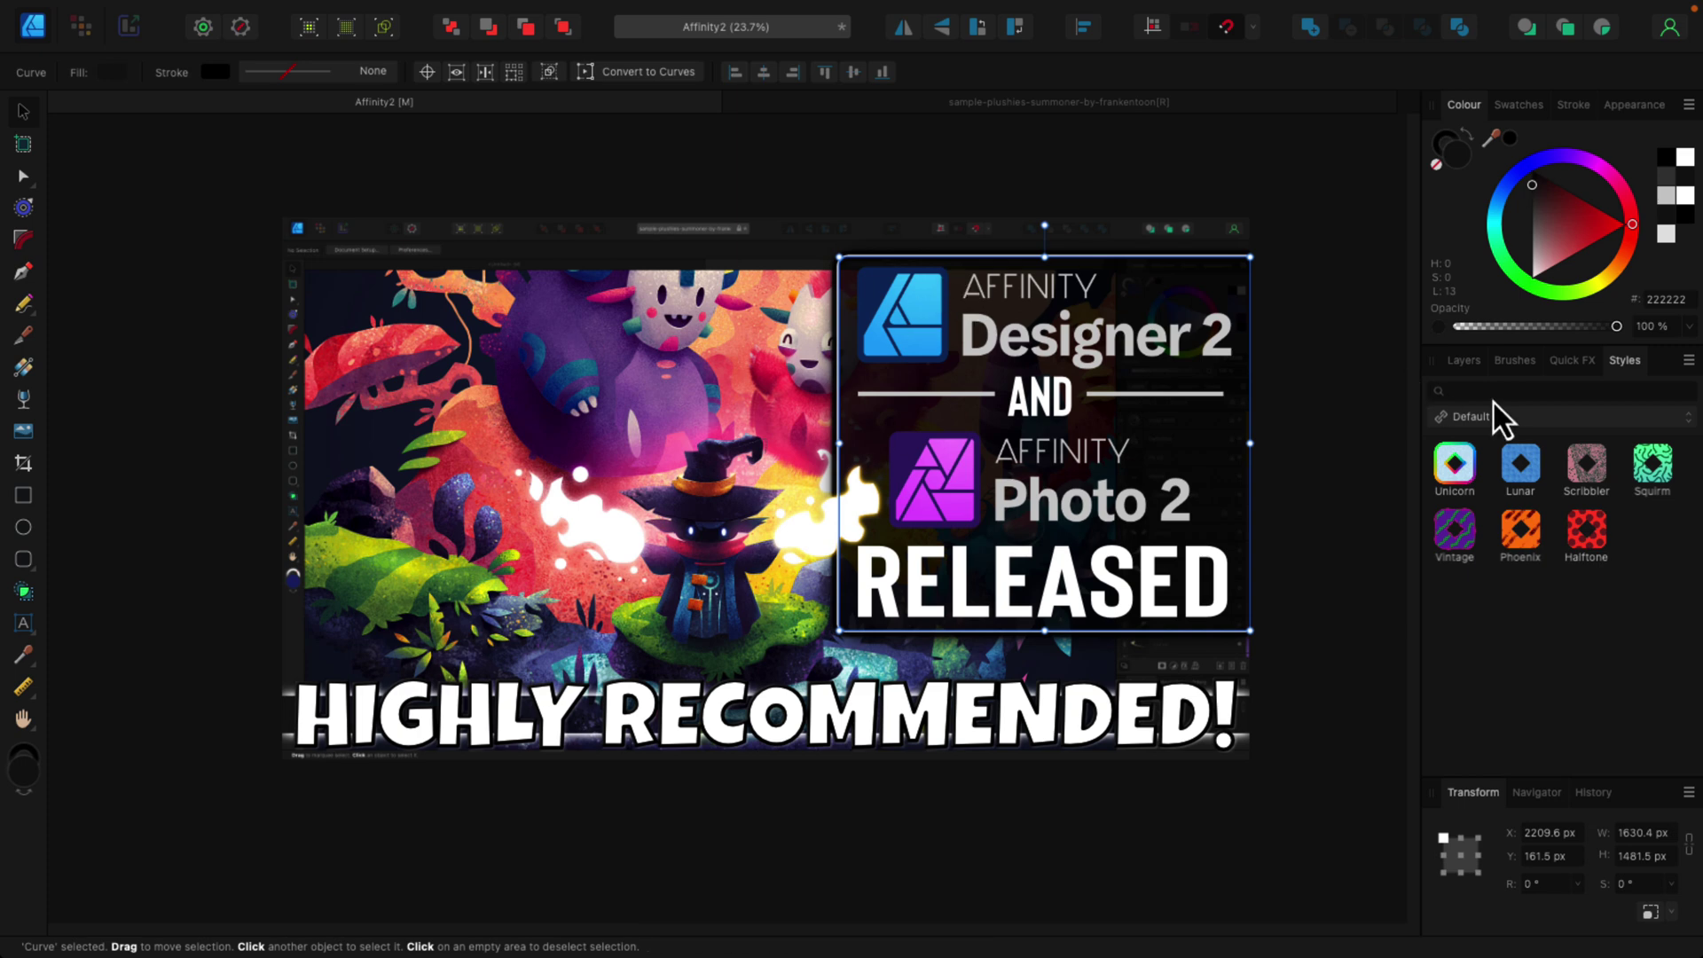
click(1469, 363)
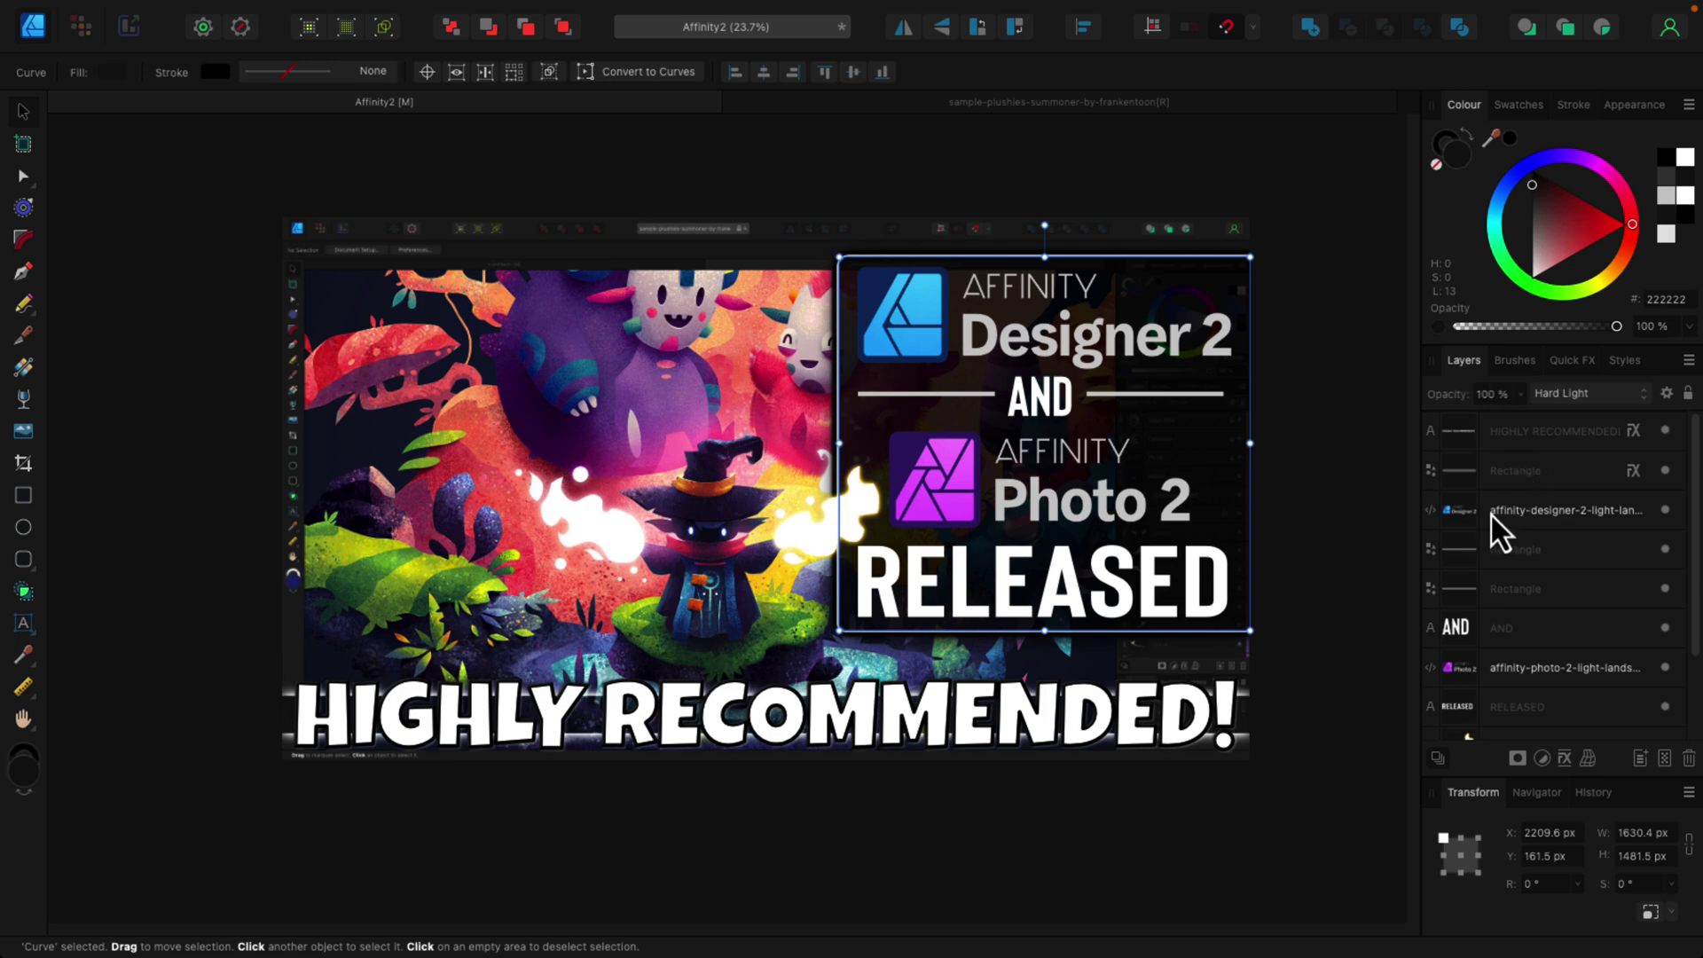
click(85, 29)
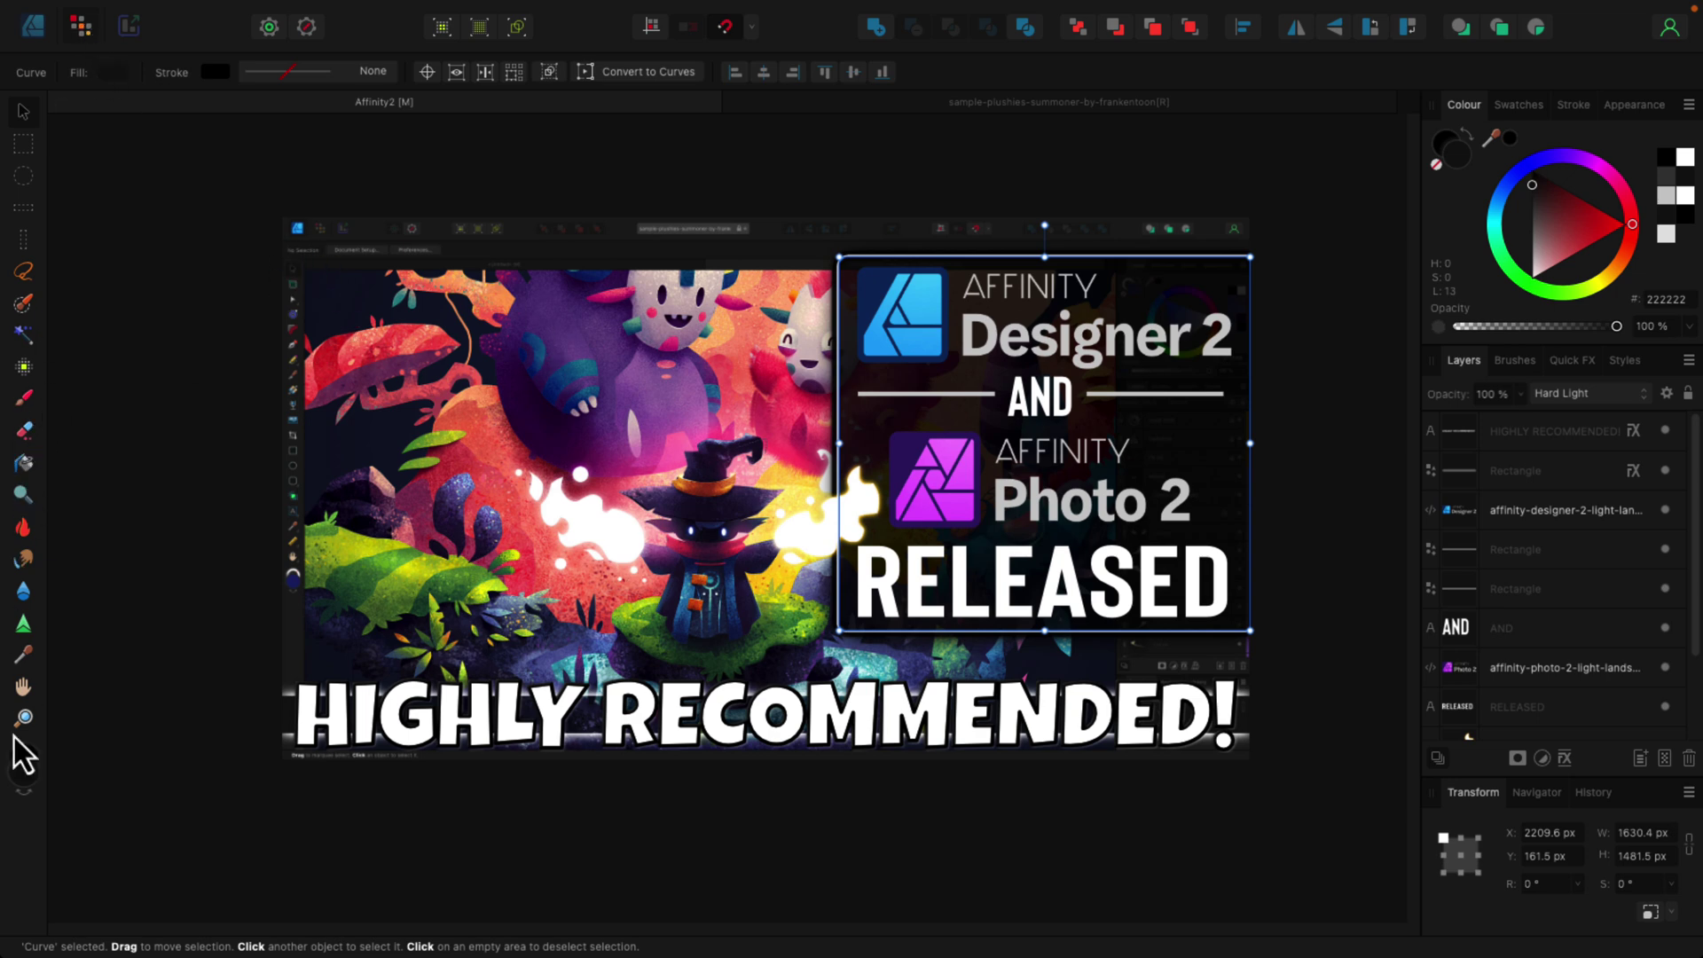
mouse_move(40, 52)
click(39, 32)
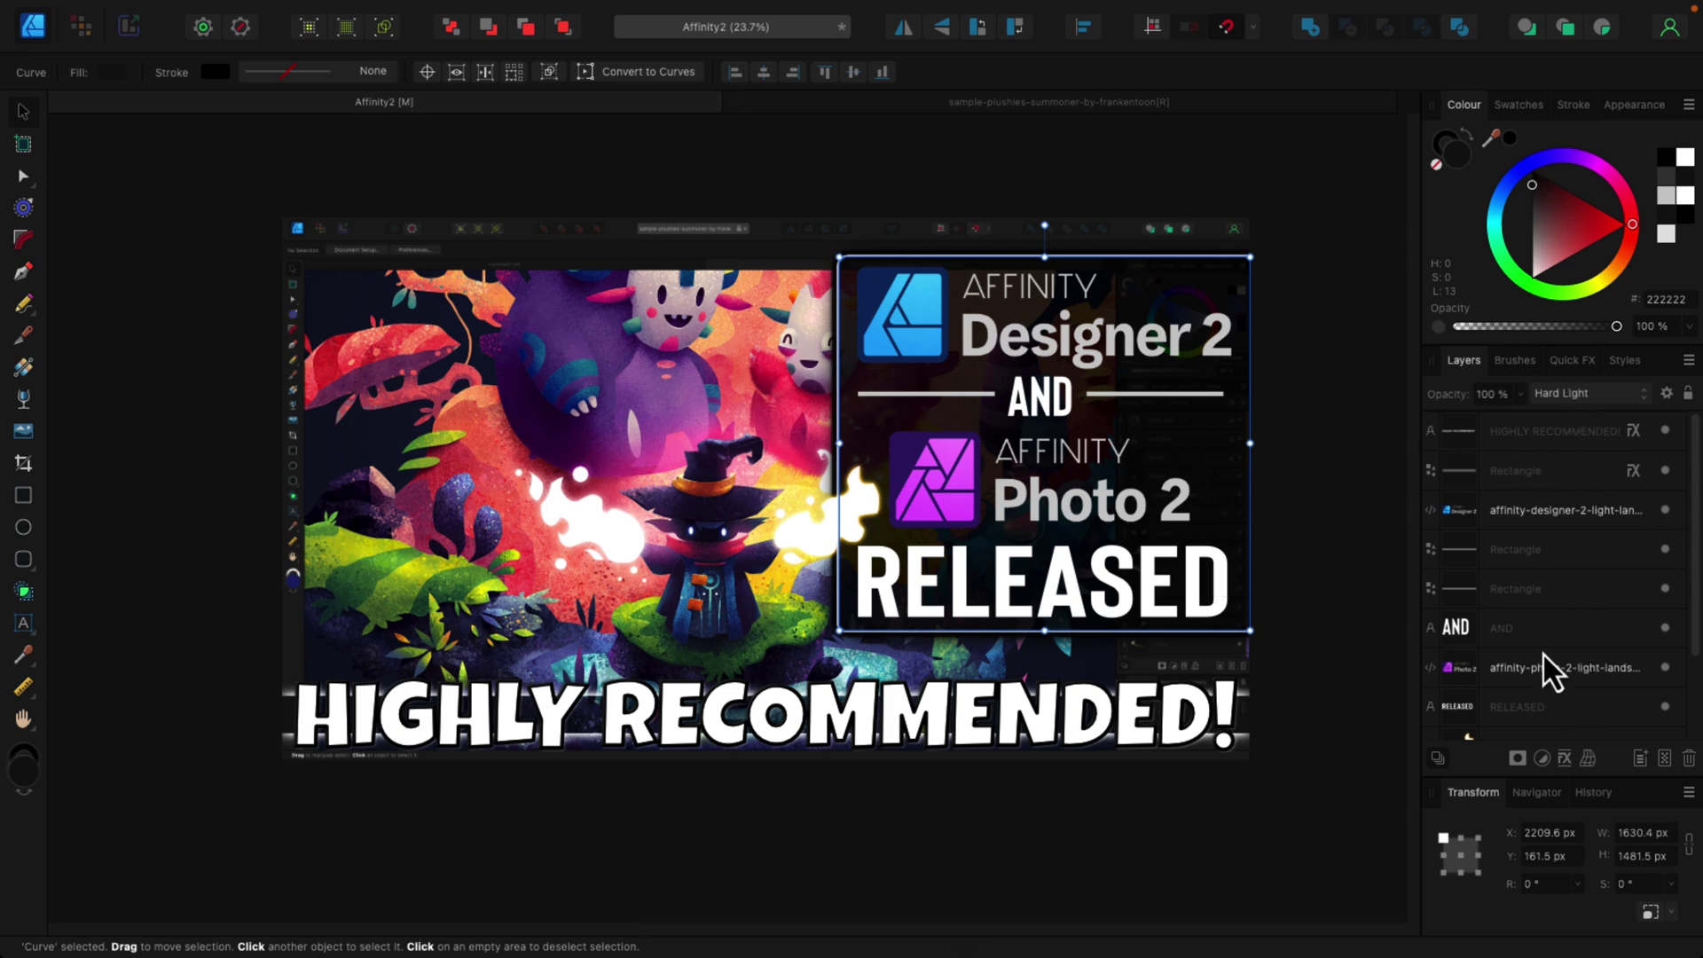
Step: Switch to the sample-plushies-summoner illustration document
click(915, 107)
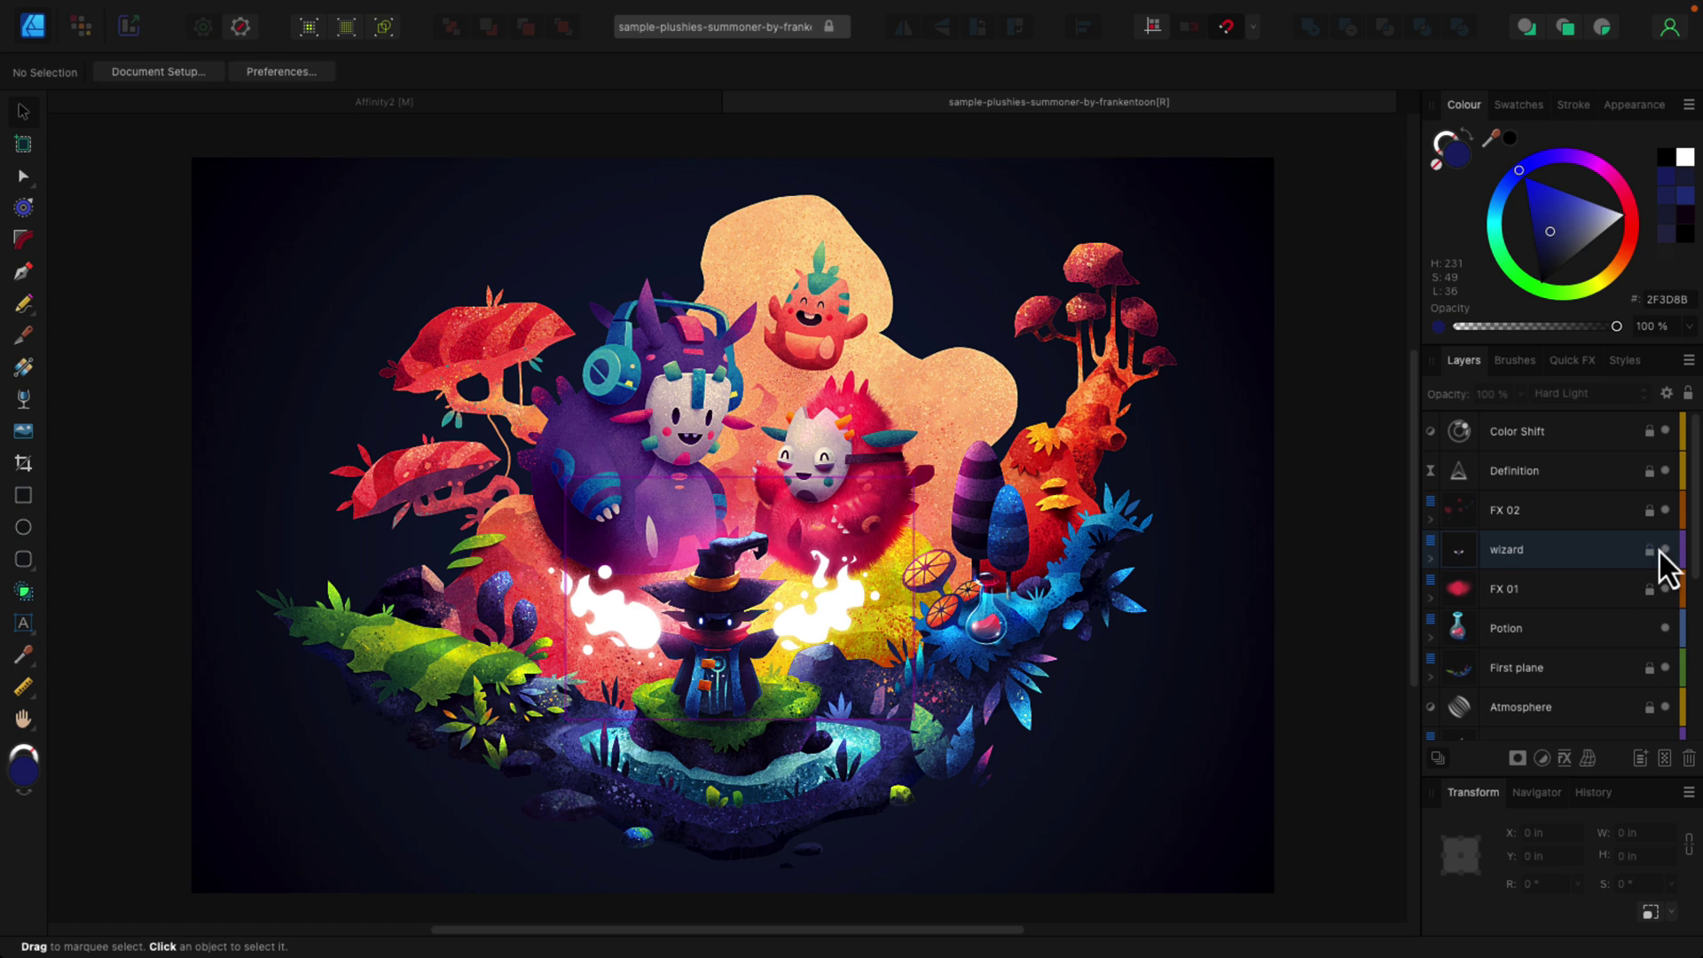
scroll(1616, 534, down, 3)
scroll(1616, 534, down, 2)
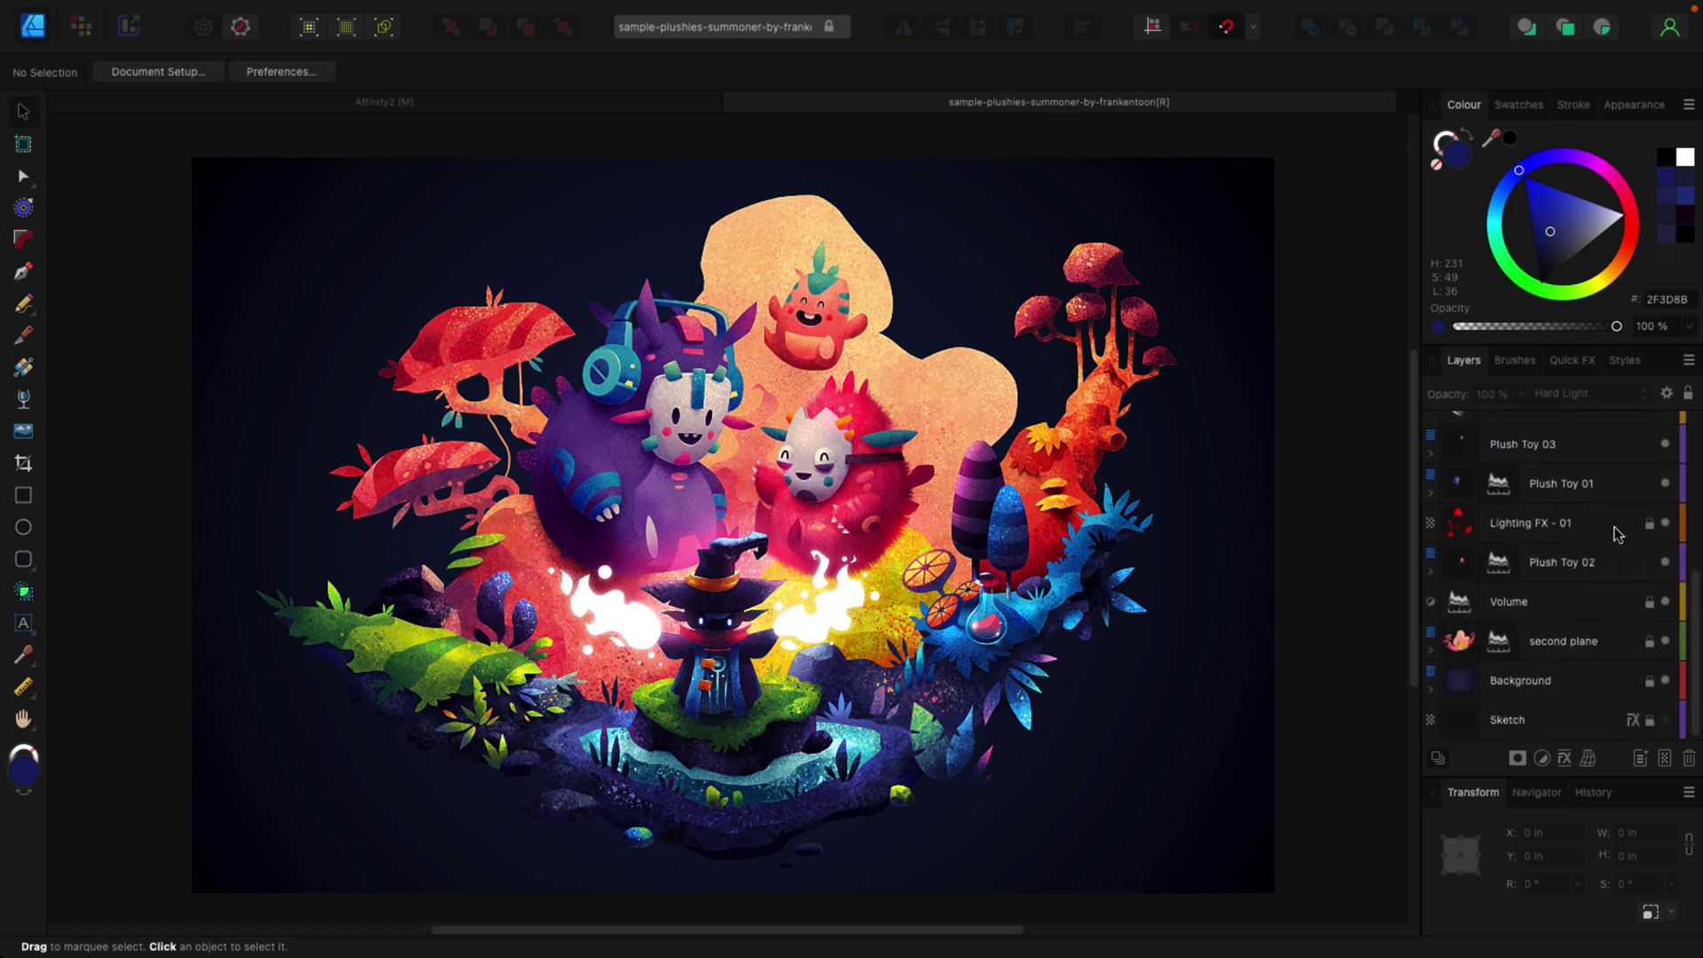
scroll(1616, 534, up, 5)
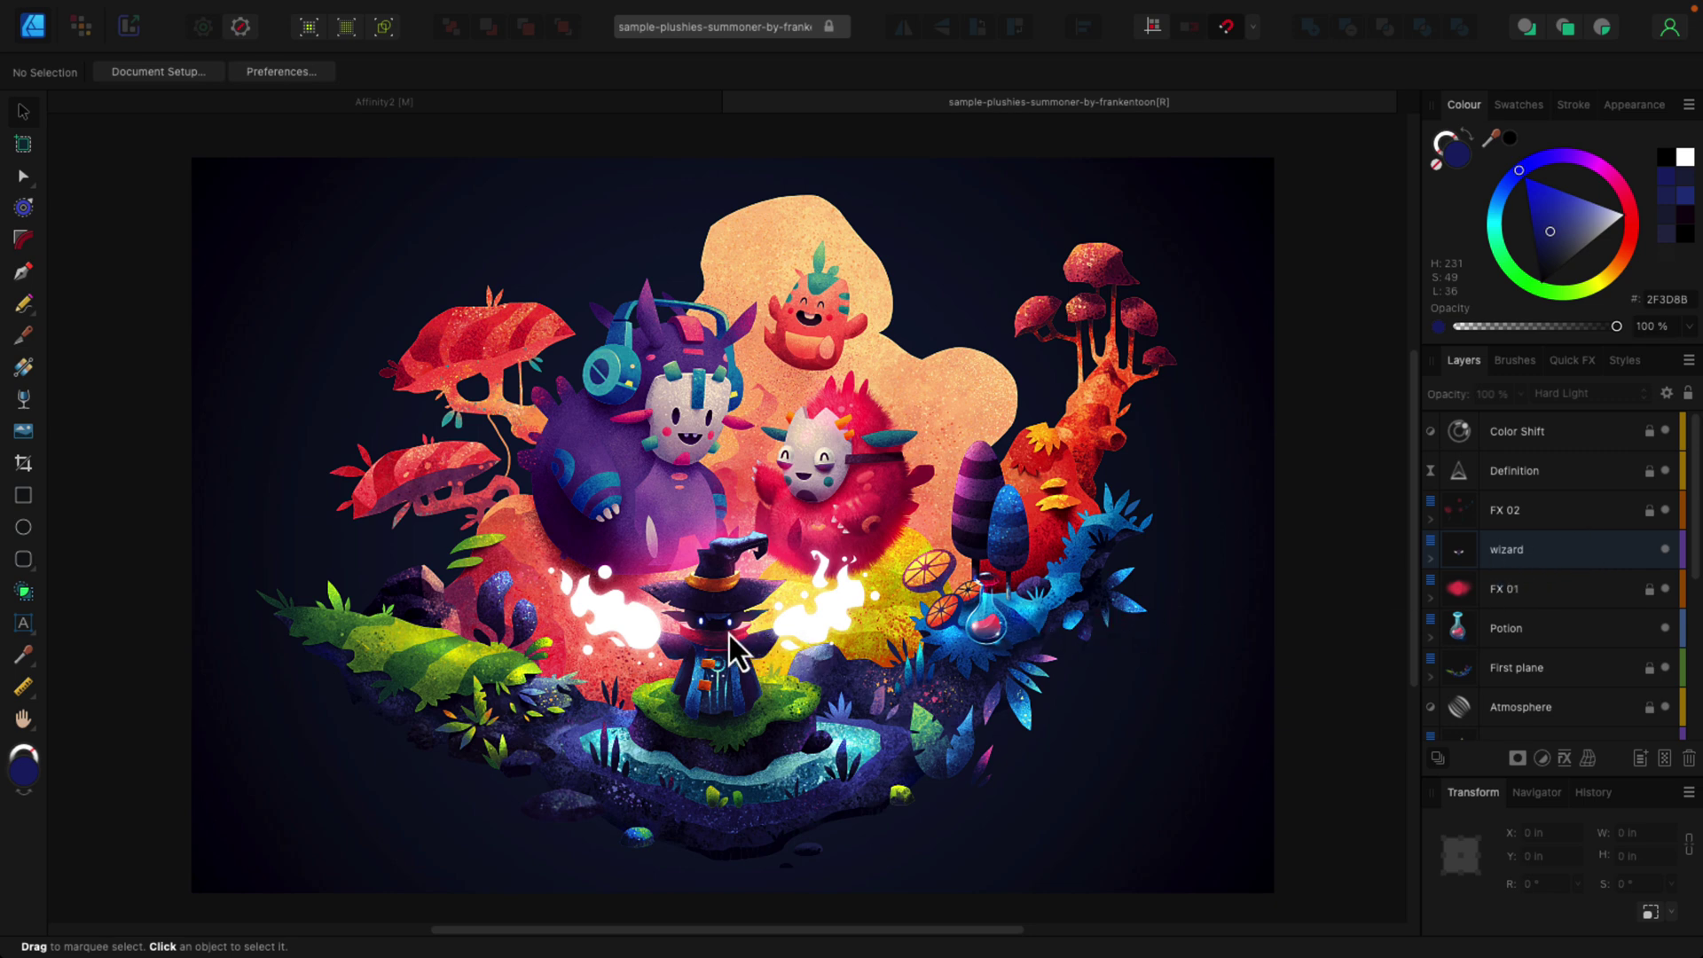
Step: Nudge the wizard layer up and right, and reposition the dark strap on the red creature
click(1494, 556)
mouse_move(718, 630)
mouse_down()
mouse_move(763, 612)
mouse_move(708, 612)
mouse_up()
scroll(881, 461, up, 10)
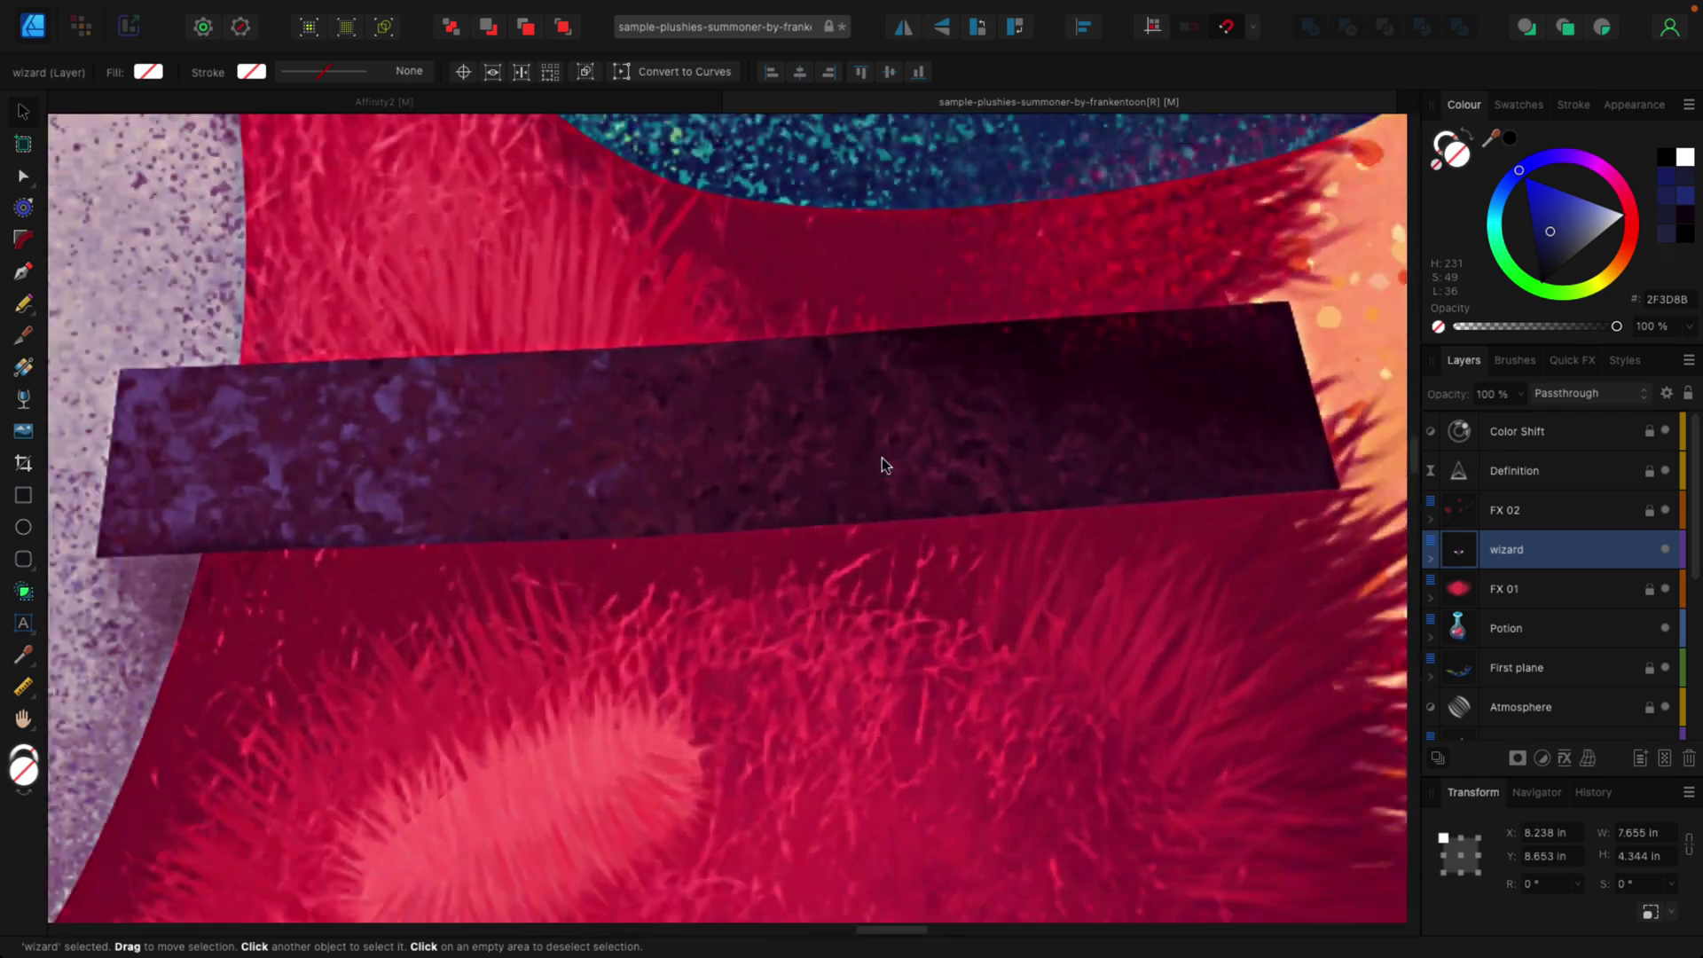
scroll(881, 459, down, 10)
double_click(882, 464)
mouse_move(881, 464)
mouse_down()
mouse_move(923, 418)
mouse_move(860, 477)
mouse_move(895, 433)
mouse_move(901, 453)
mouse_up()
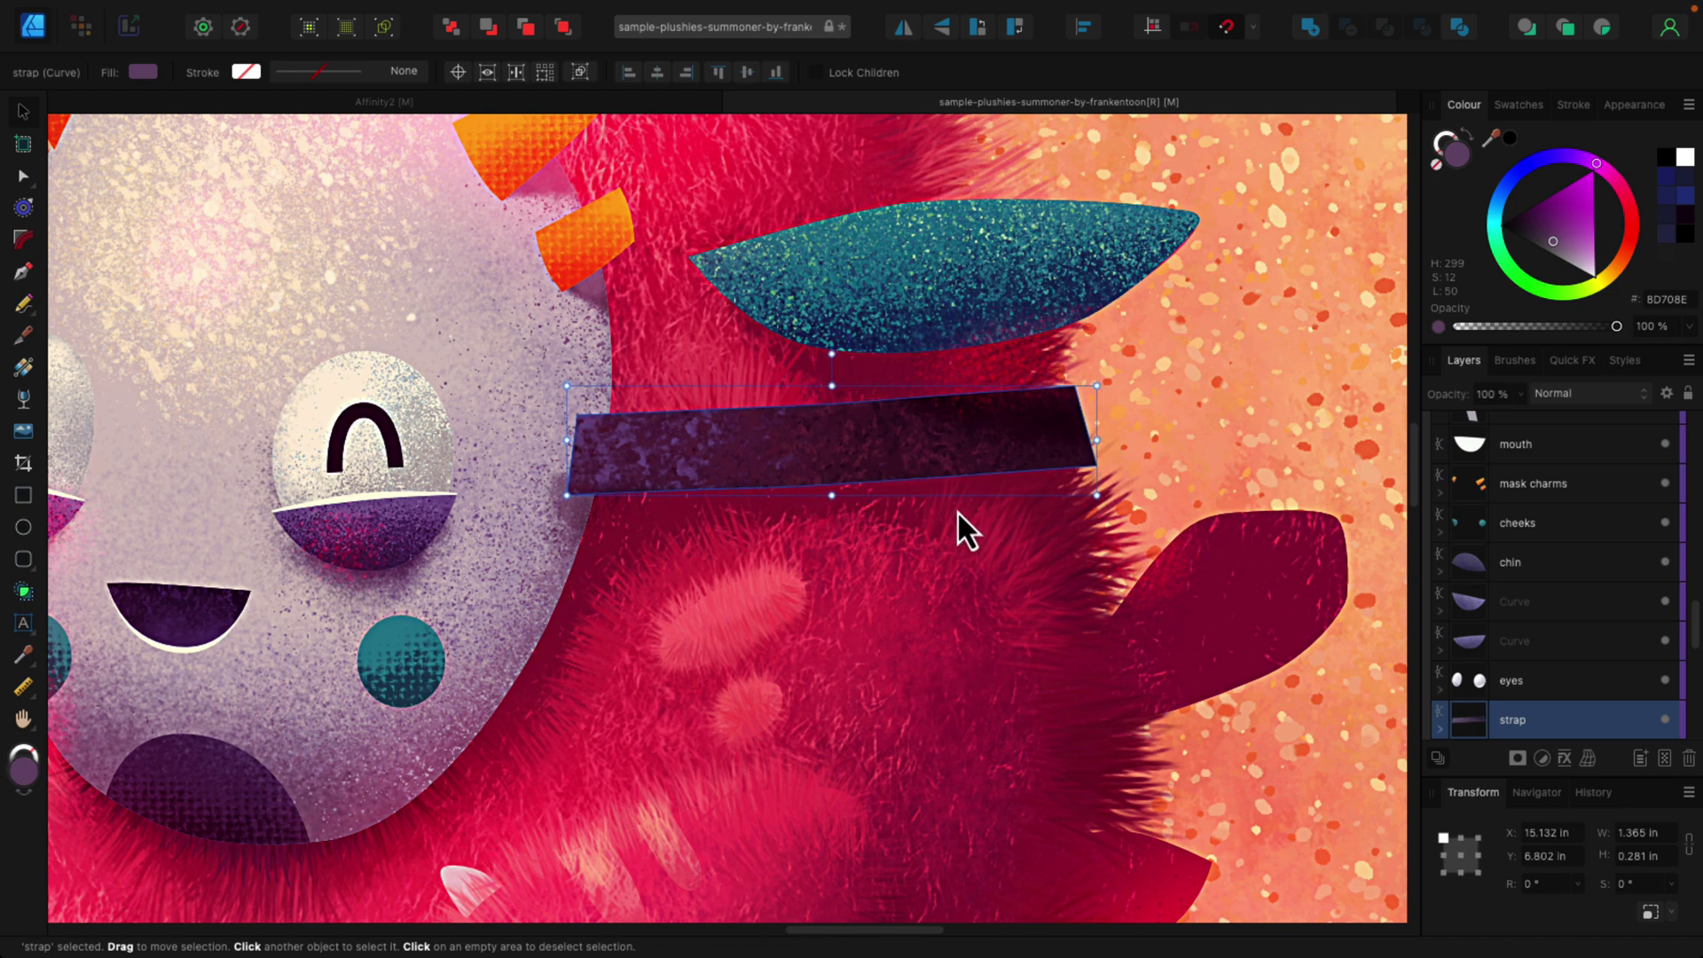
Step: Raise the Color Shift adjustment's Luminosity Shift to 10%
scroll(755, 504, down, 8)
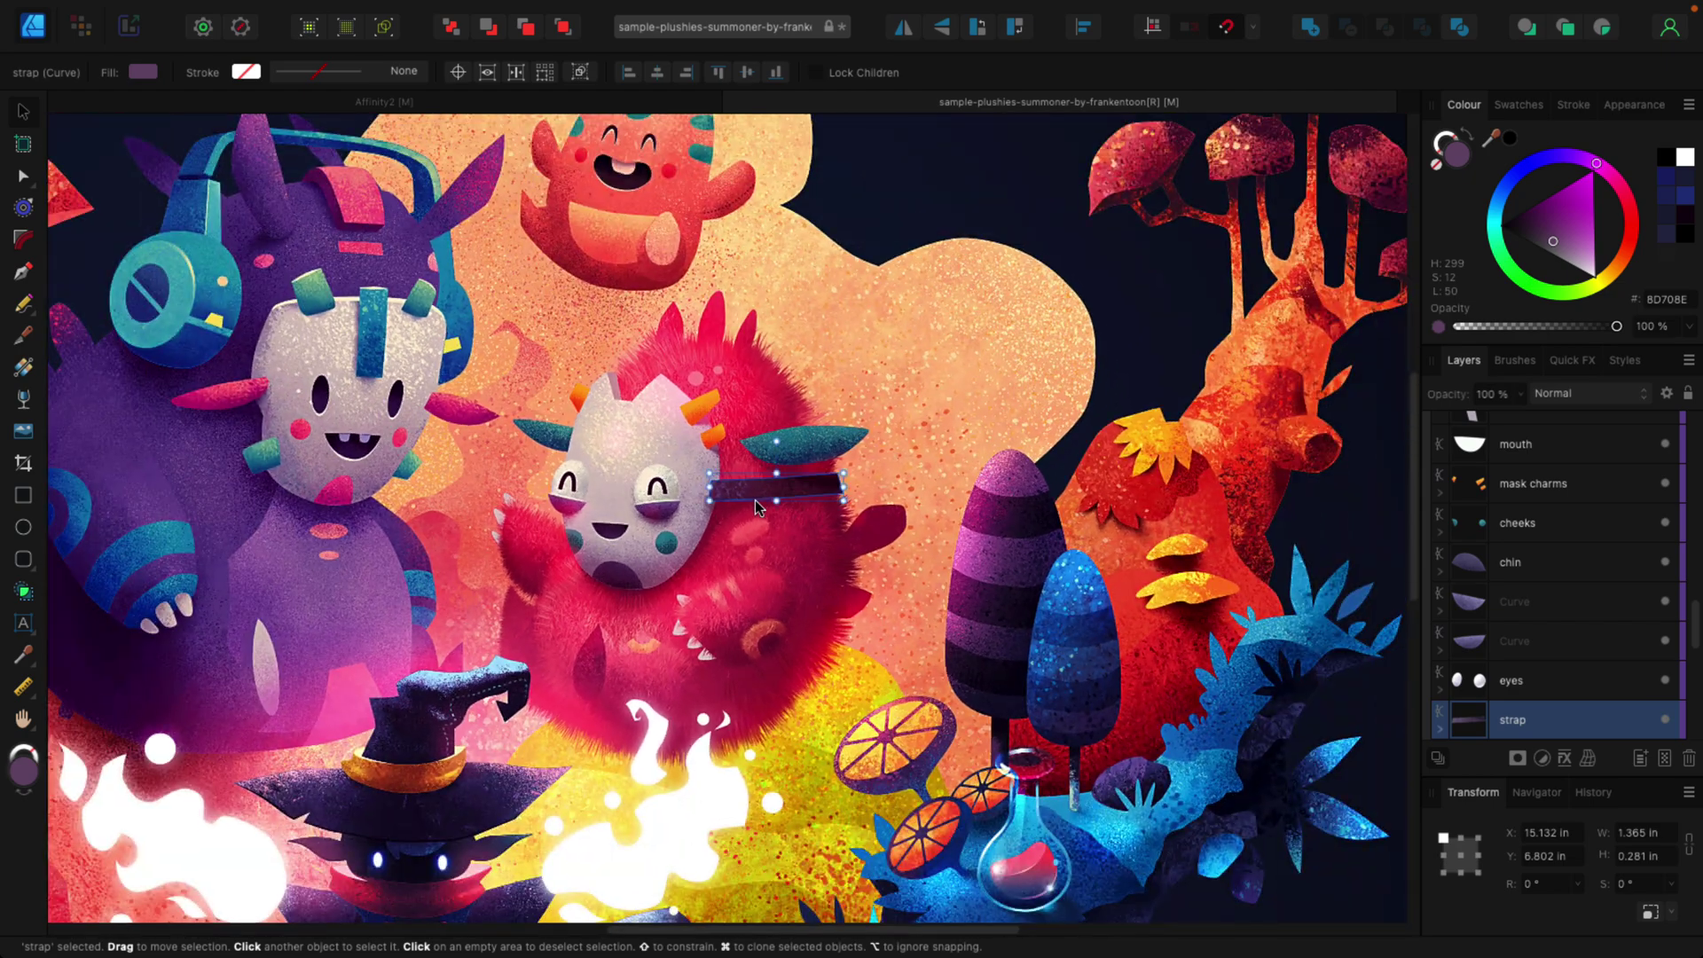
scroll(756, 505, down, 5)
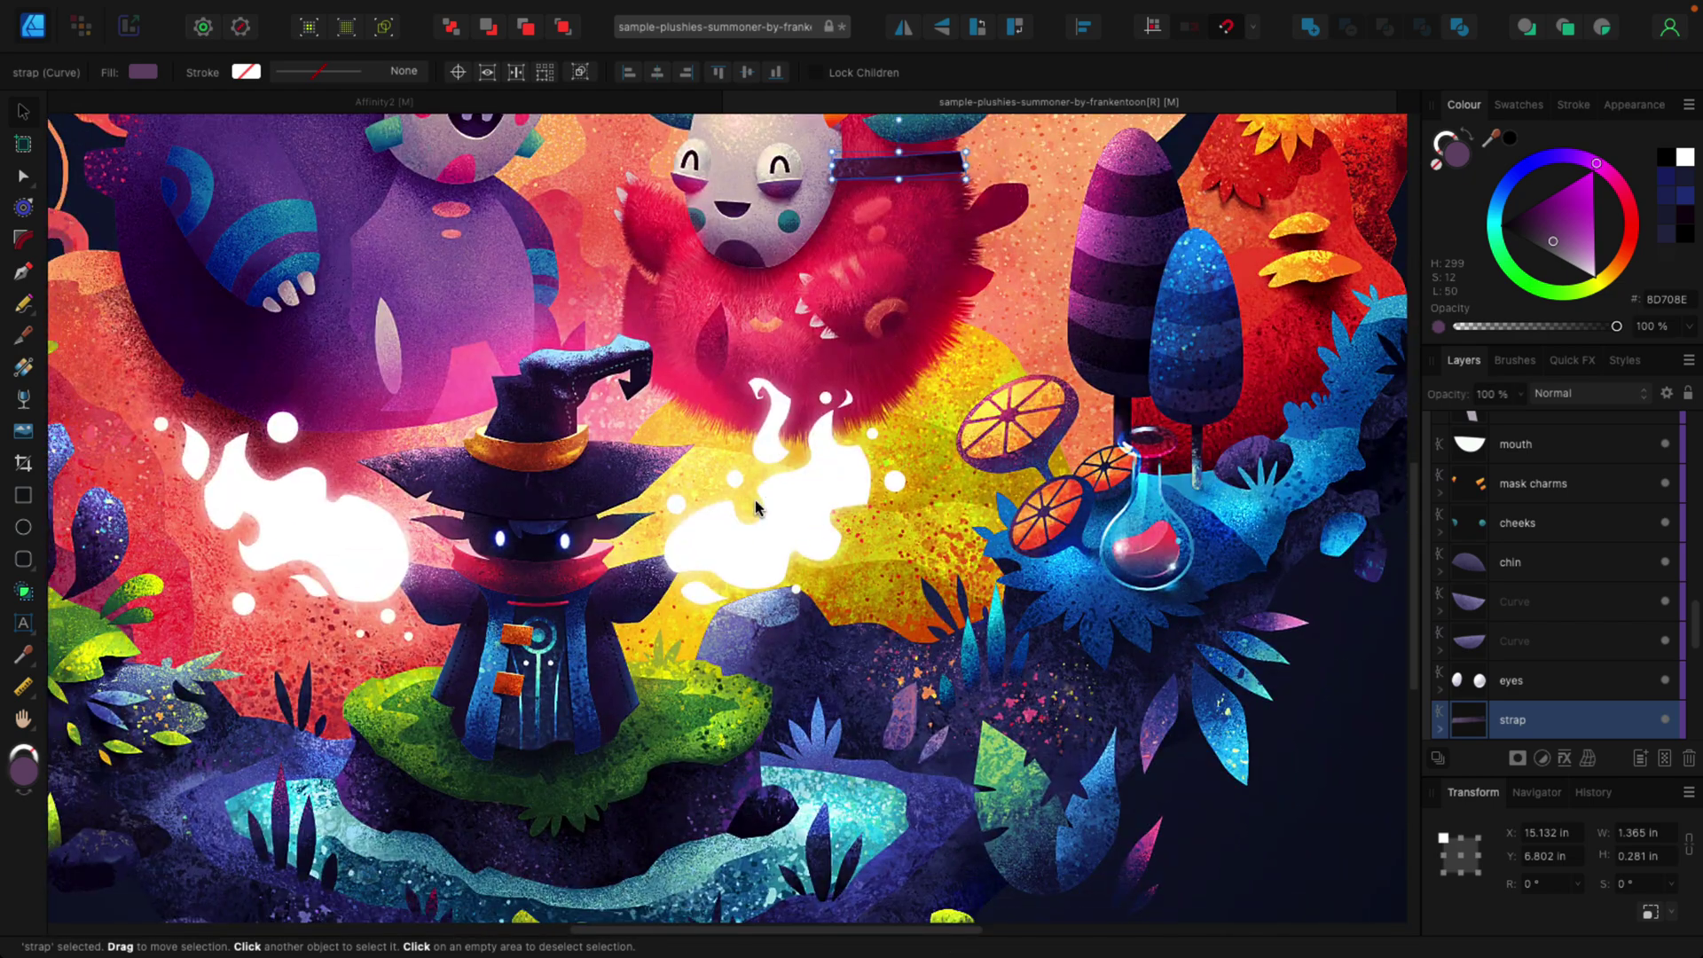
scroll(754, 499, left, 5)
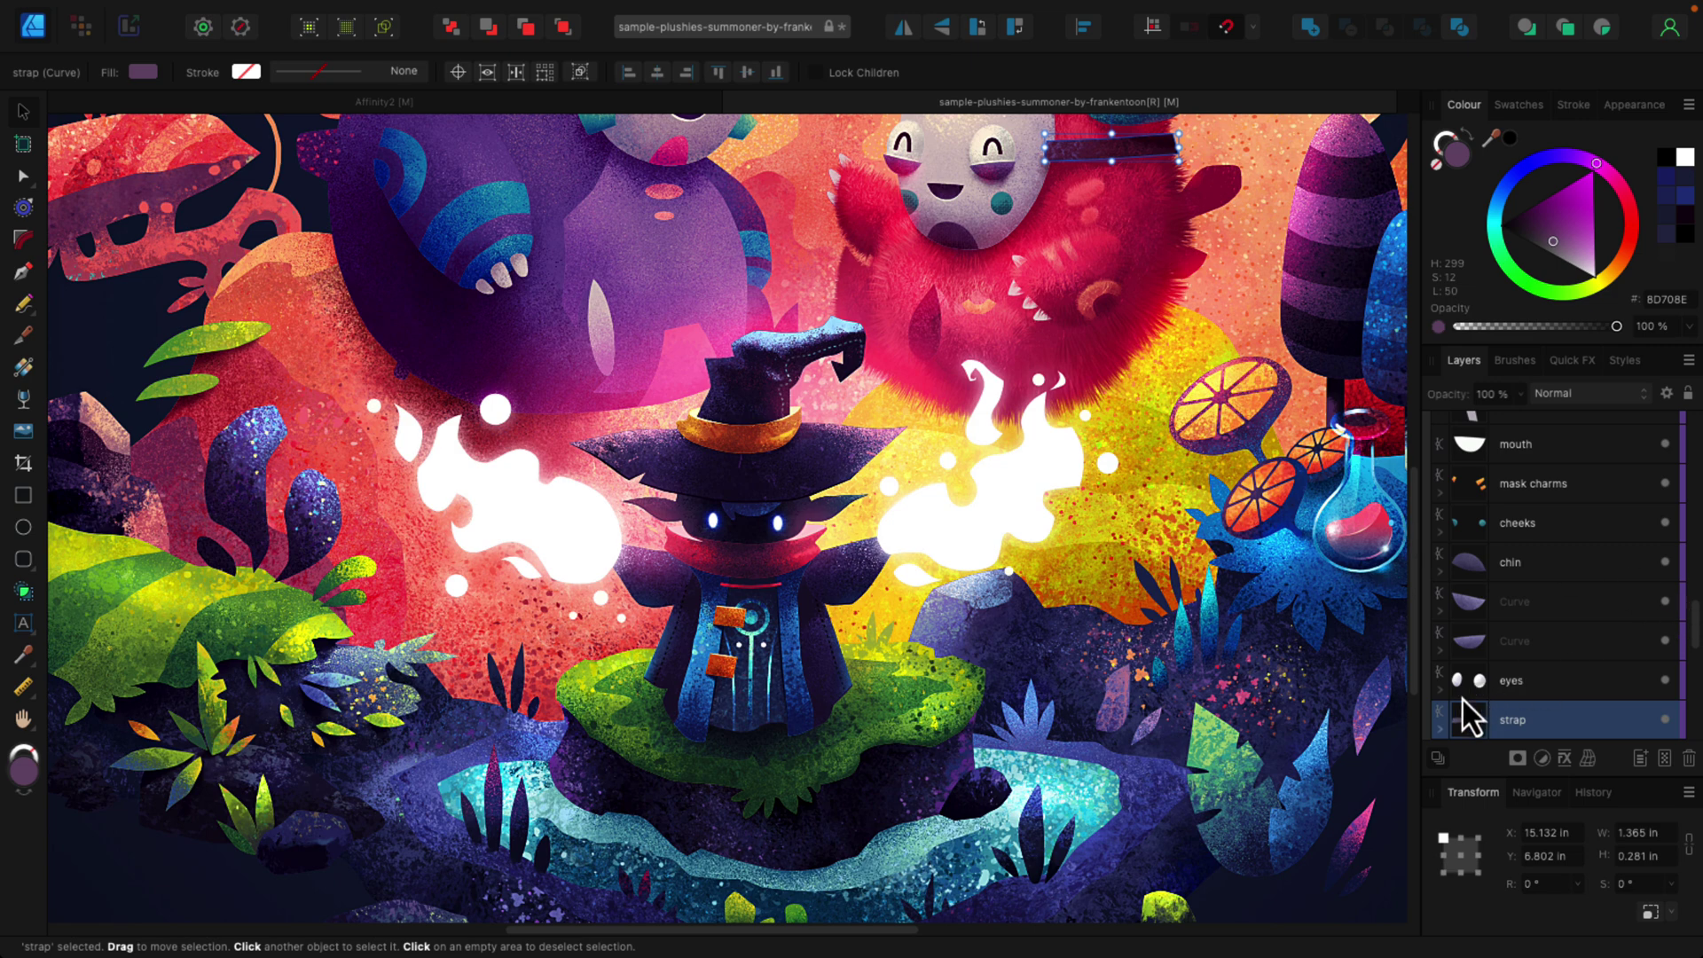
scroll(1696, 720, down, 5)
scroll(1676, 674, up, 15)
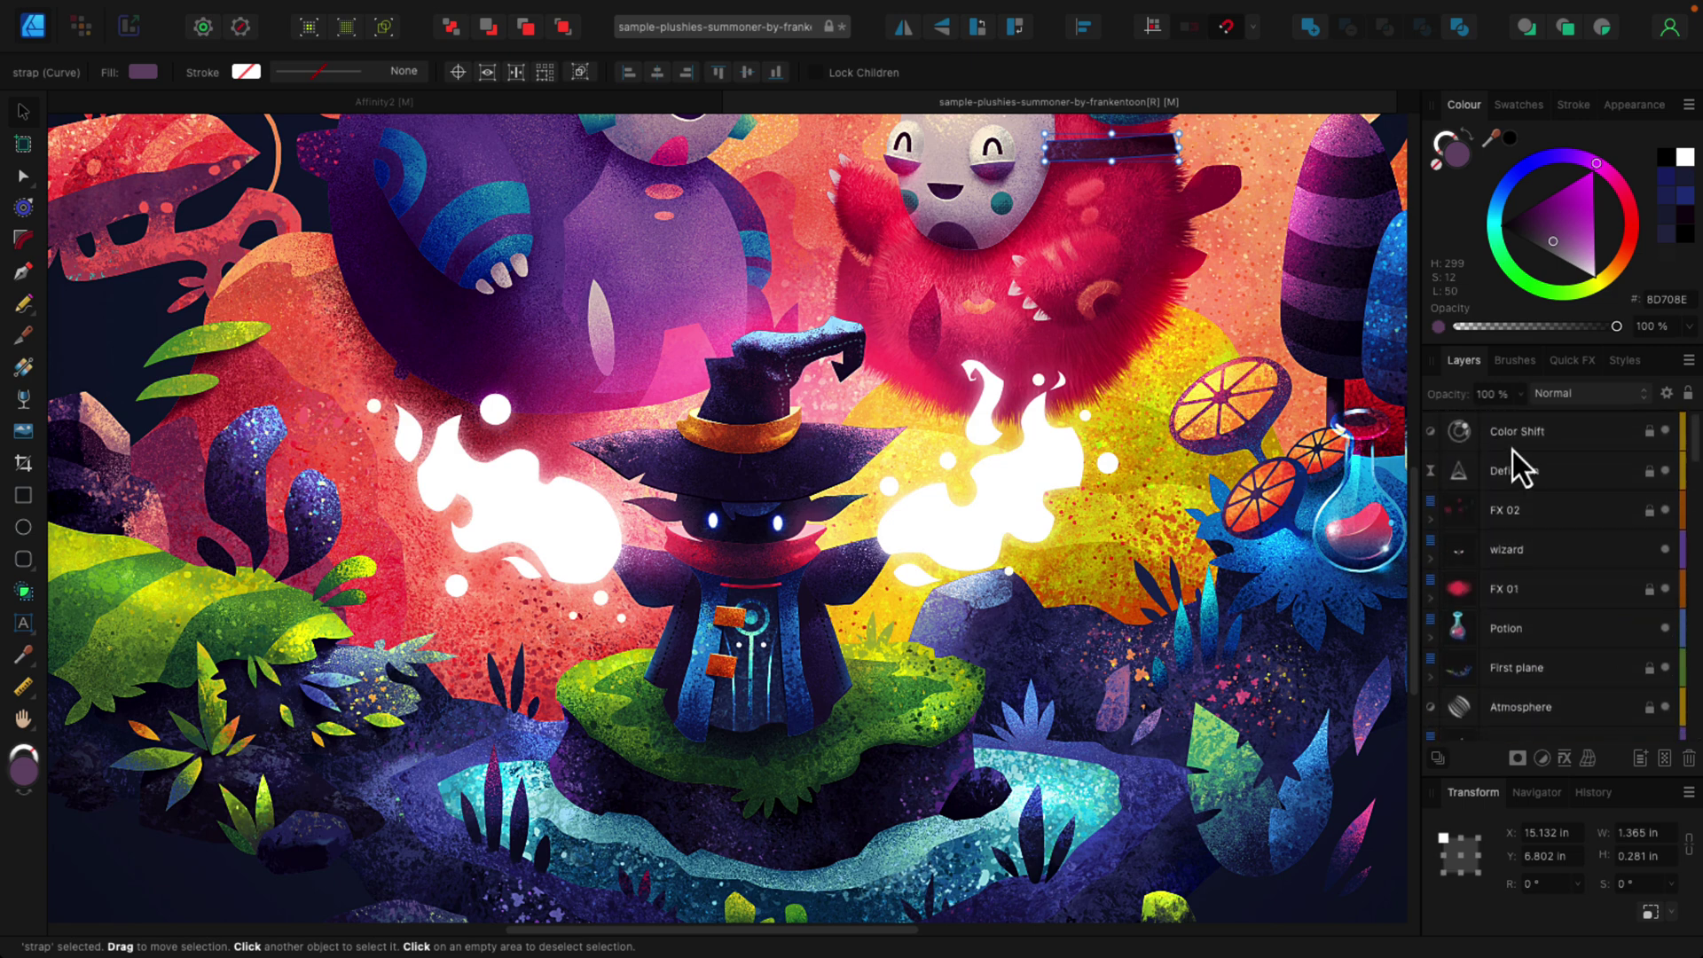
double_click(1465, 438)
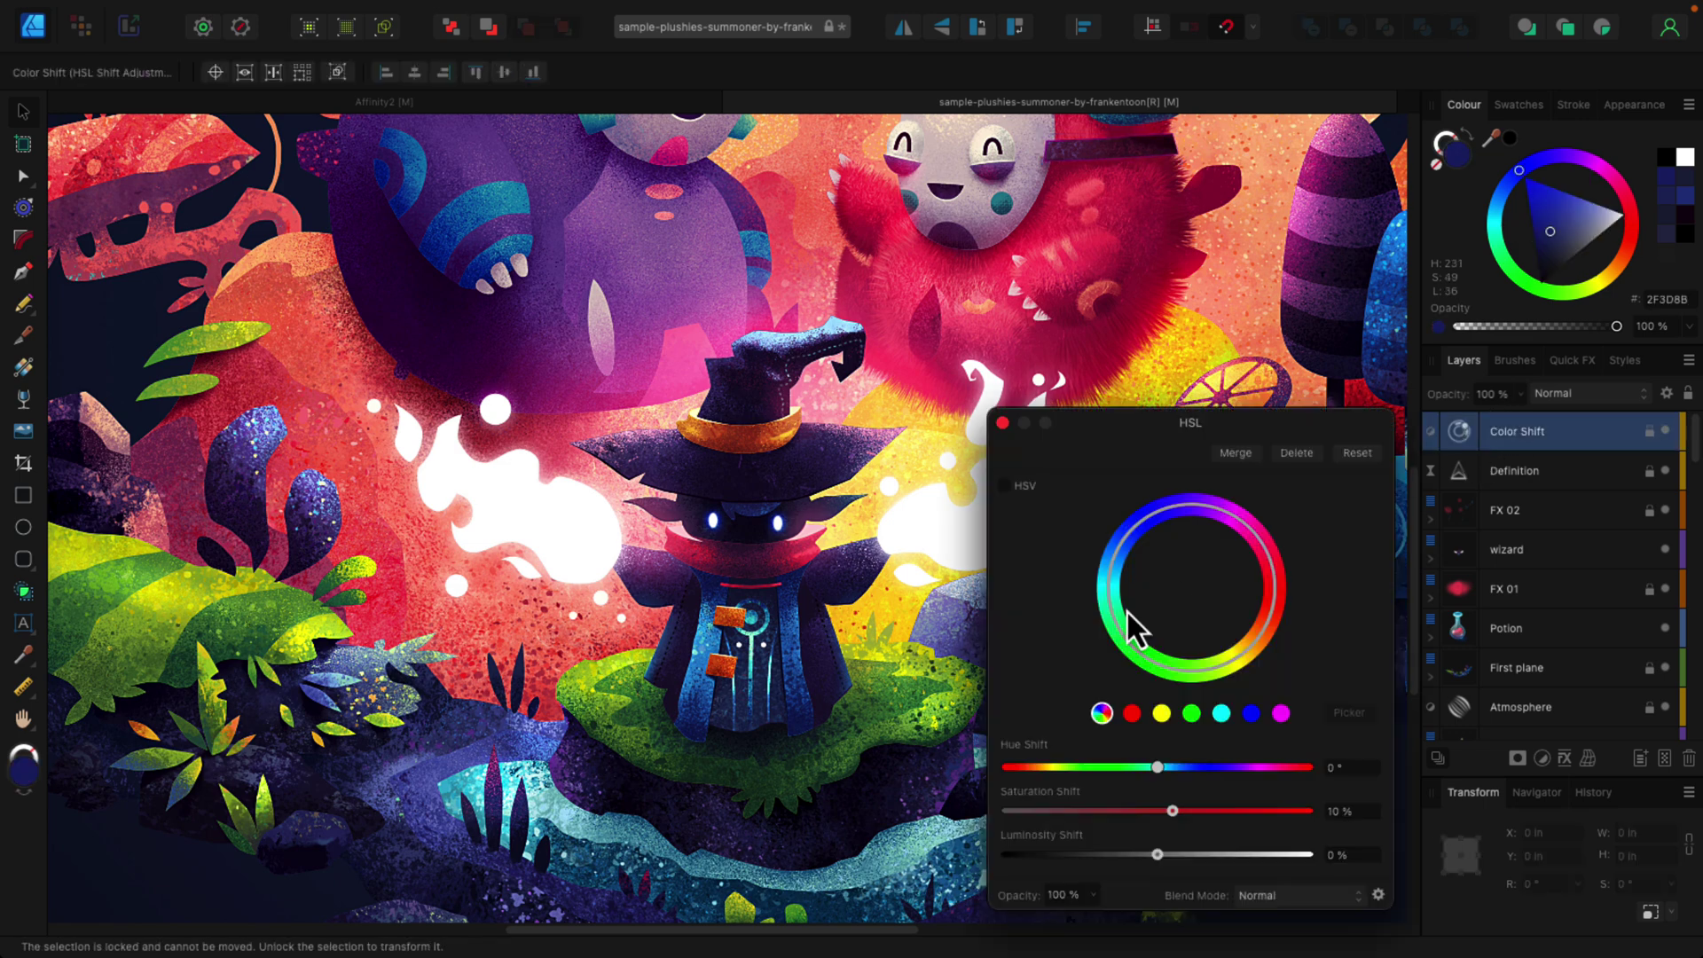
click(924, 593)
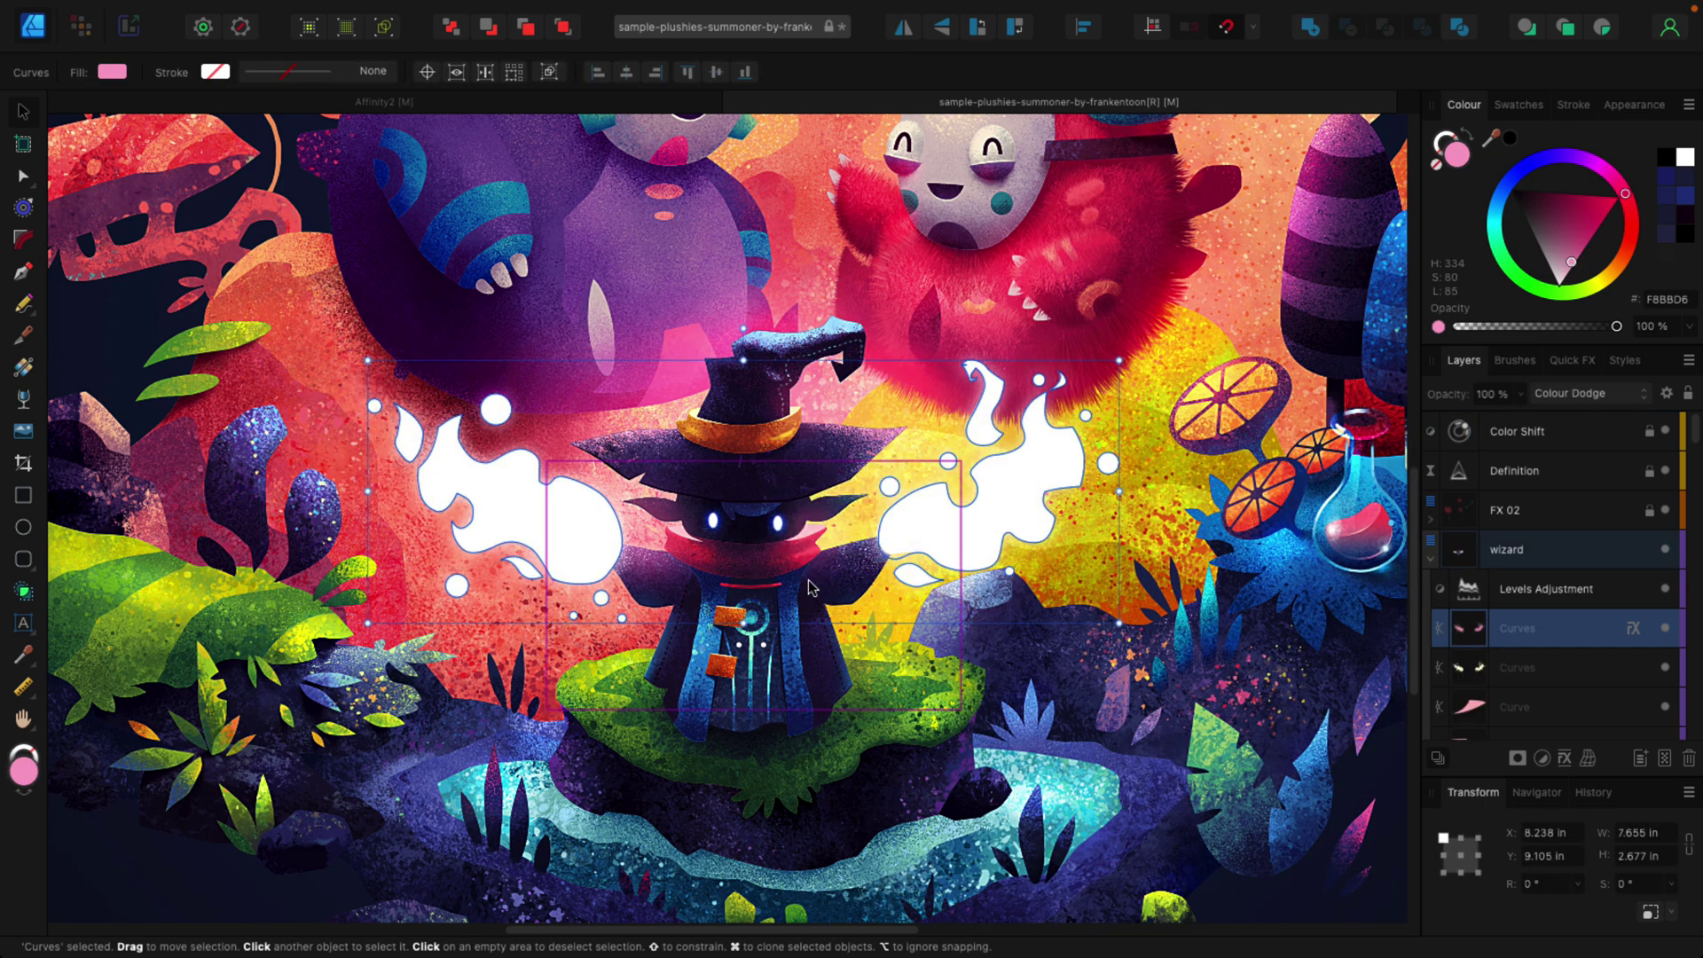
scroll(971, 546, down, 5)
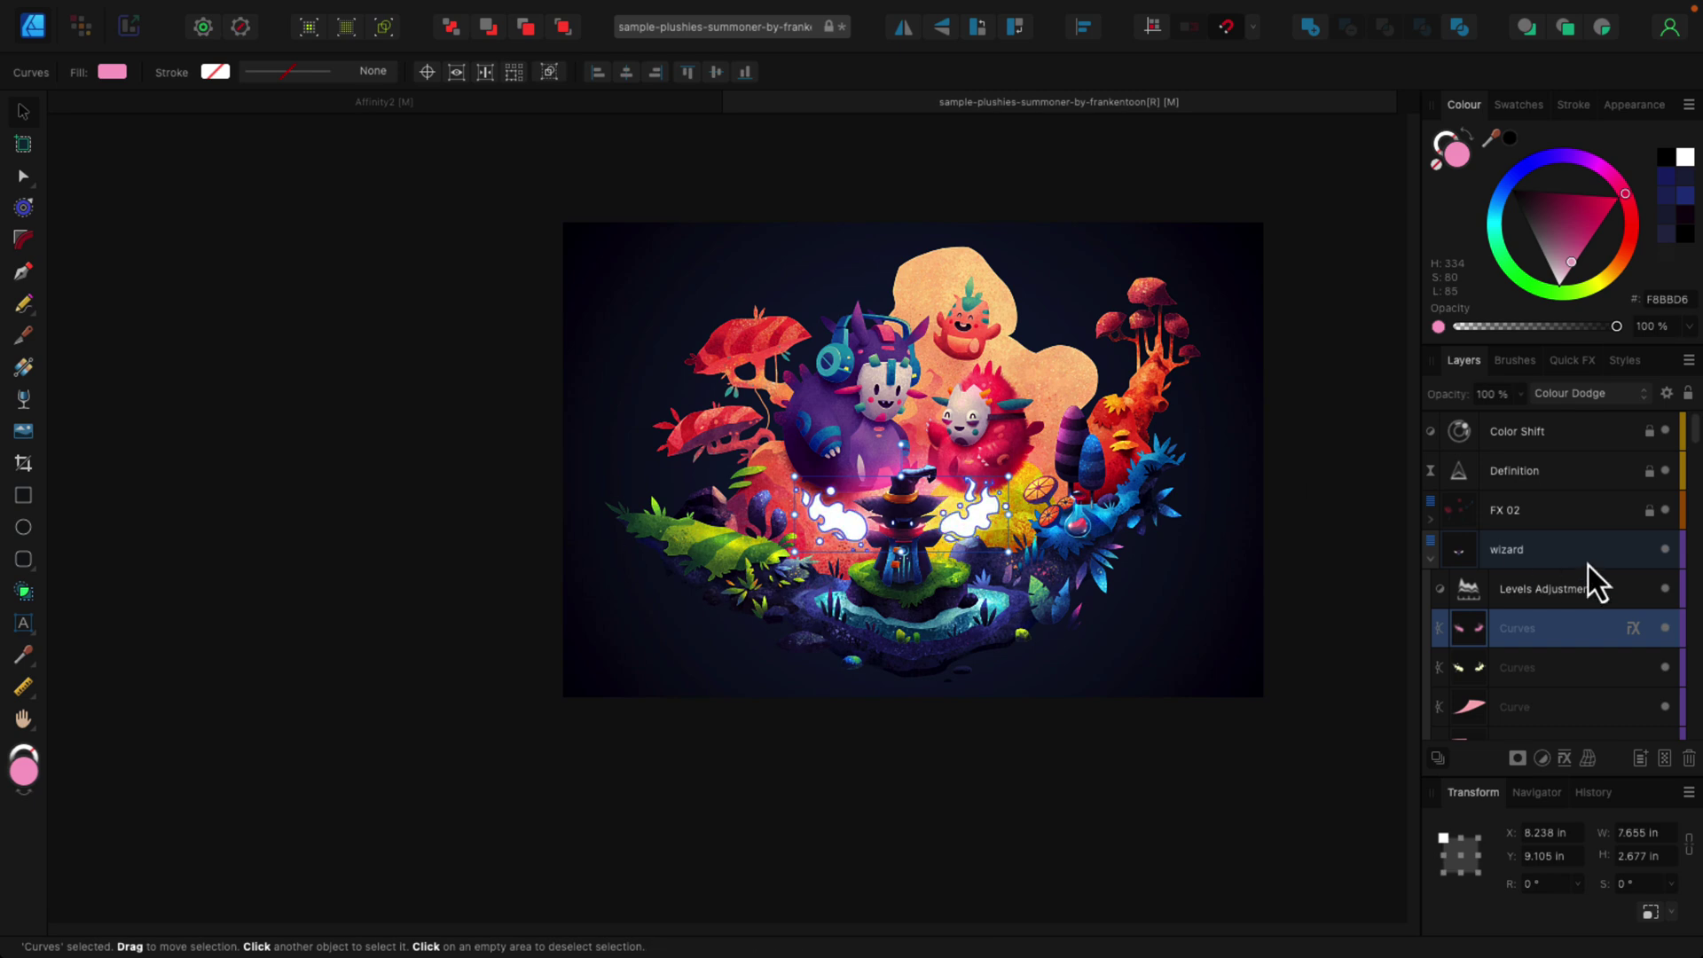
double_click(1464, 435)
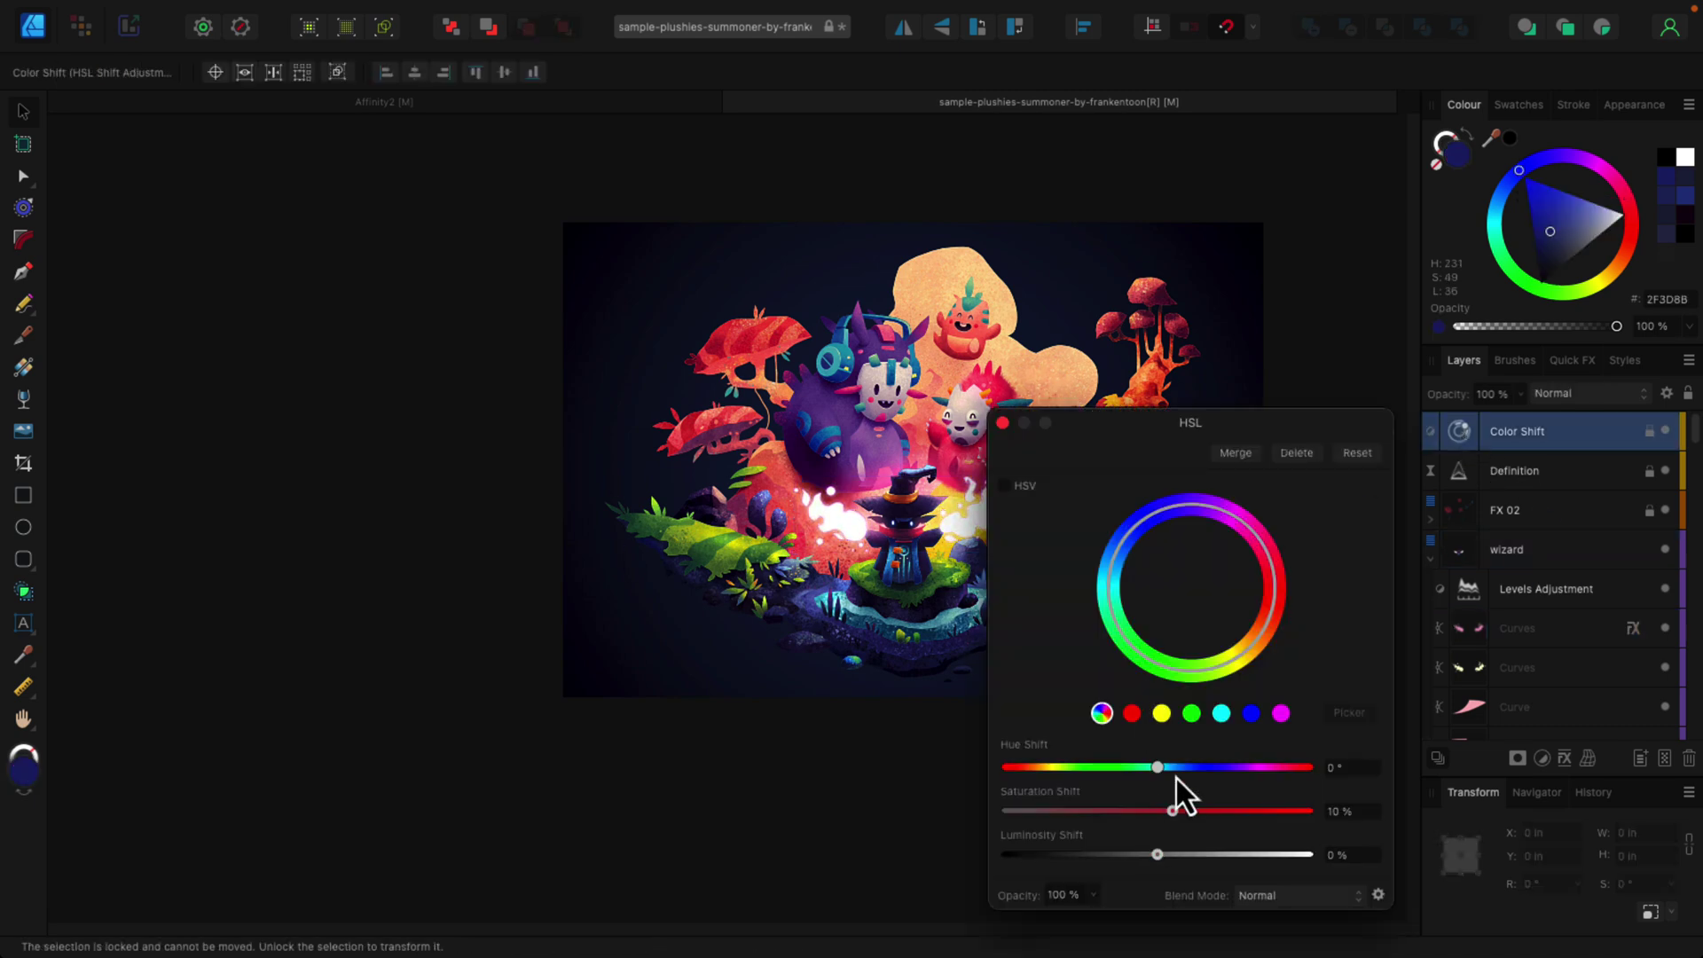
mouse_move(1158, 862)
mouse_down()
mouse_move(1073, 861)
mouse_move(1219, 848)
mouse_move(1135, 838)
mouse_move(1192, 837)
mouse_move(1173, 834)
mouse_up()
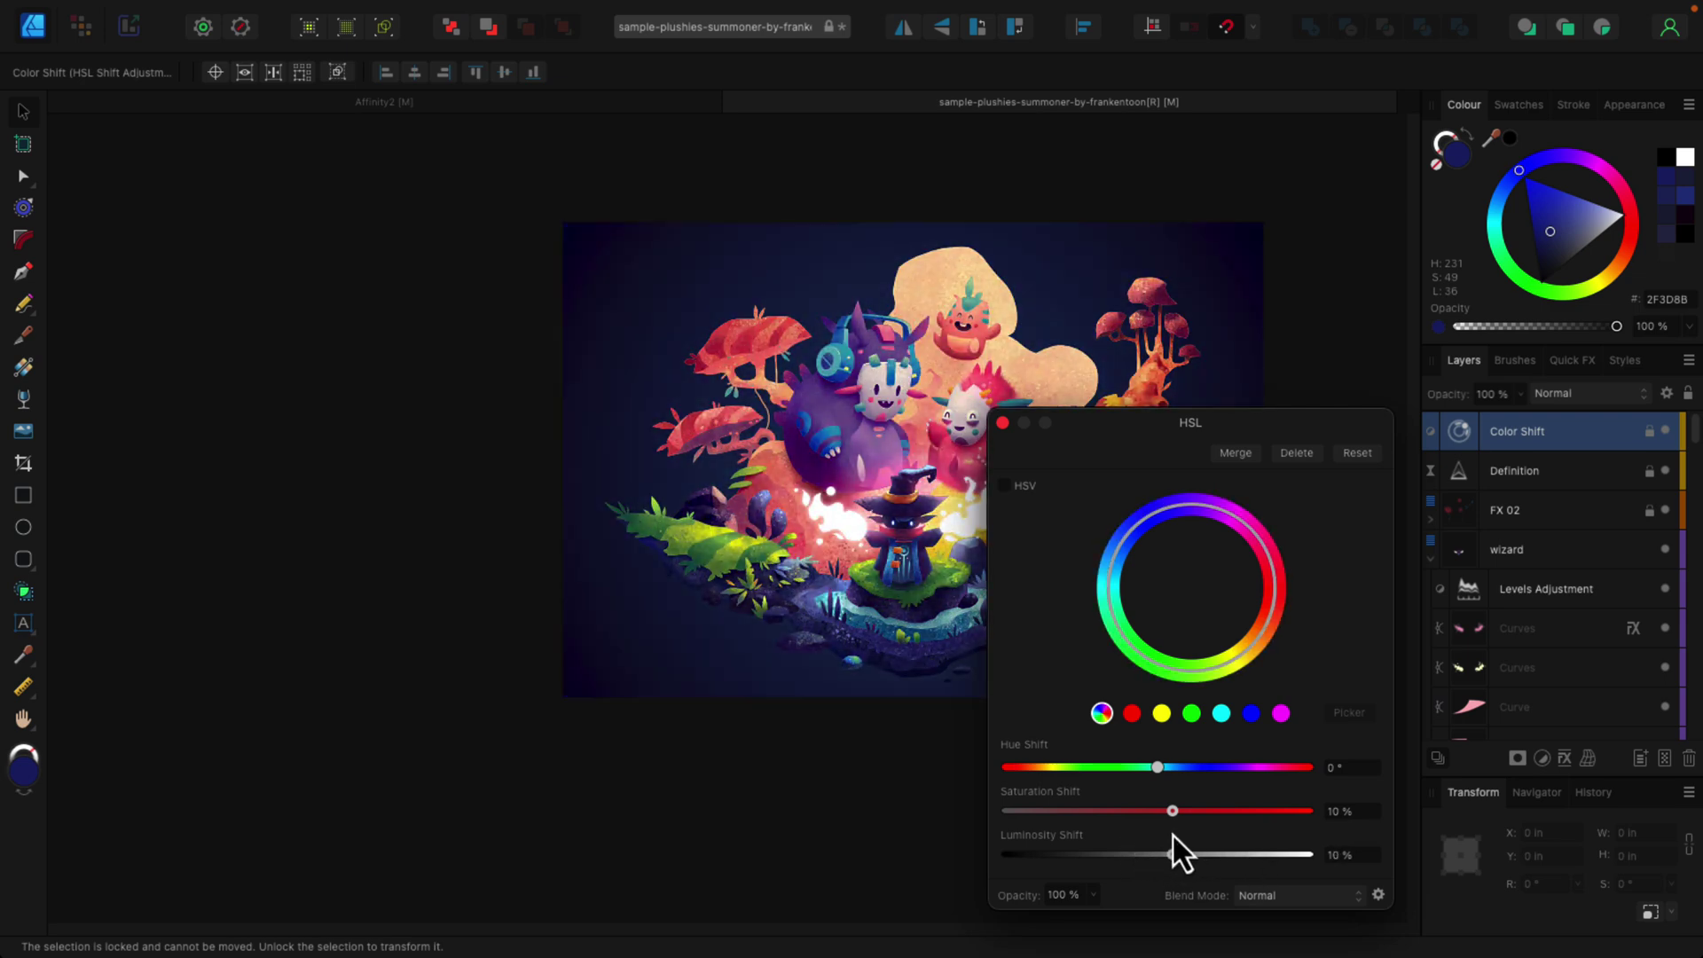
click(1003, 423)
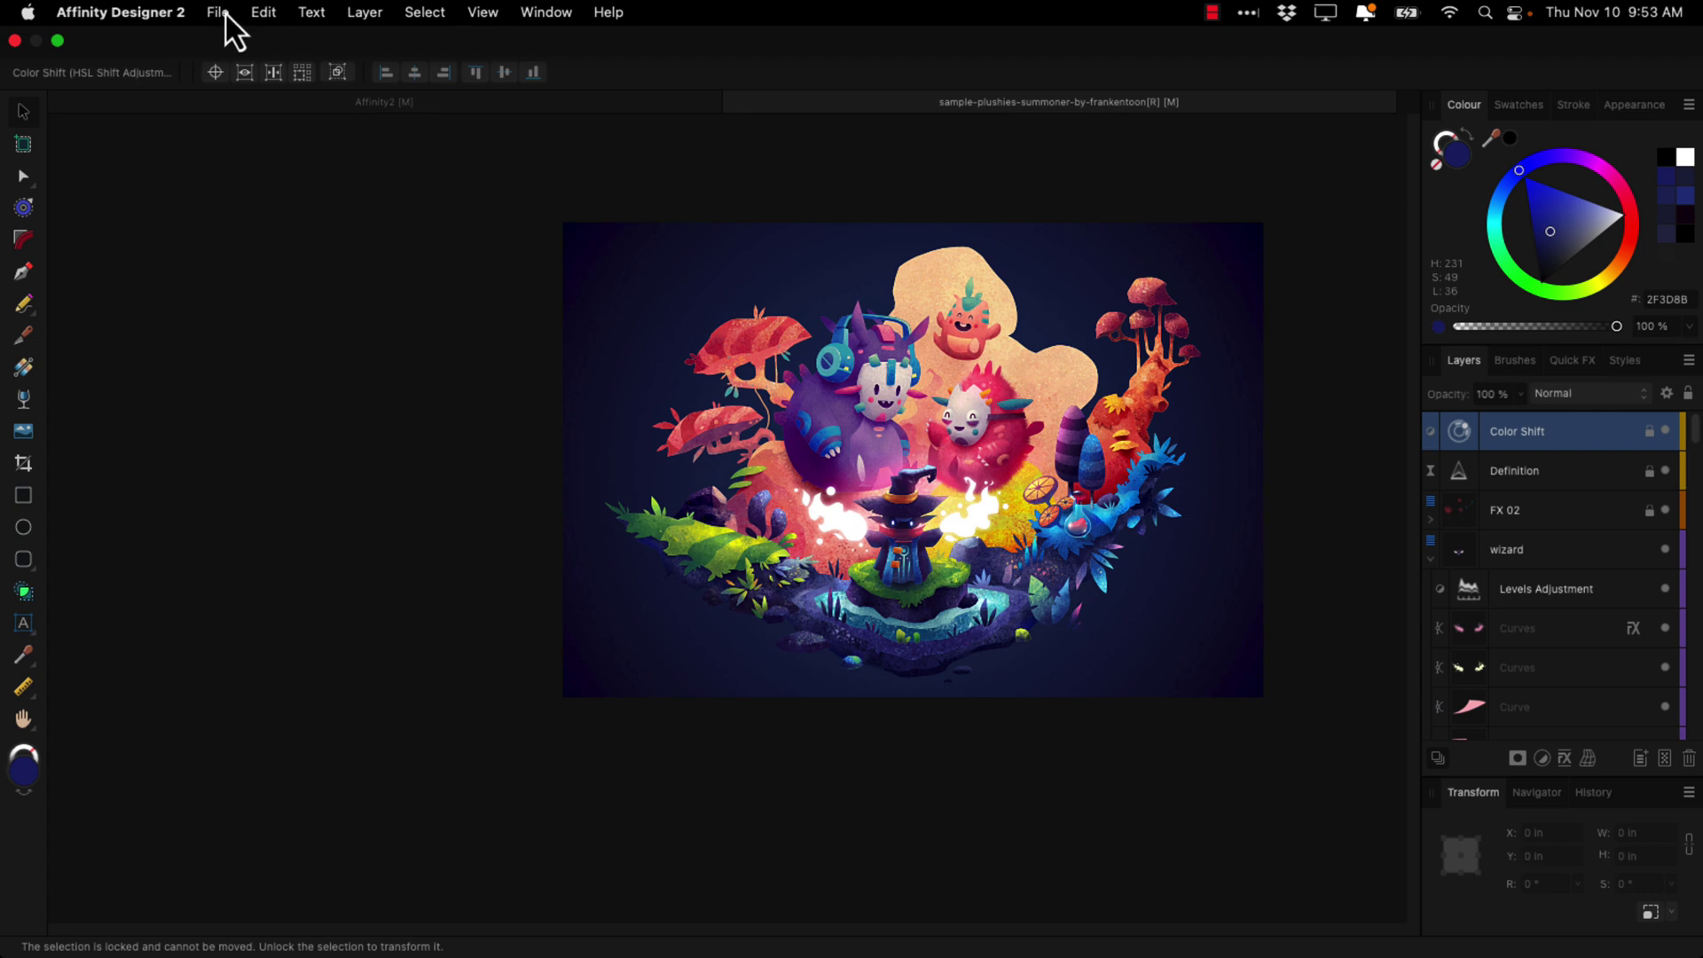
Step: Create a new blank QFHD document
click(221, 14)
click(227, 44)
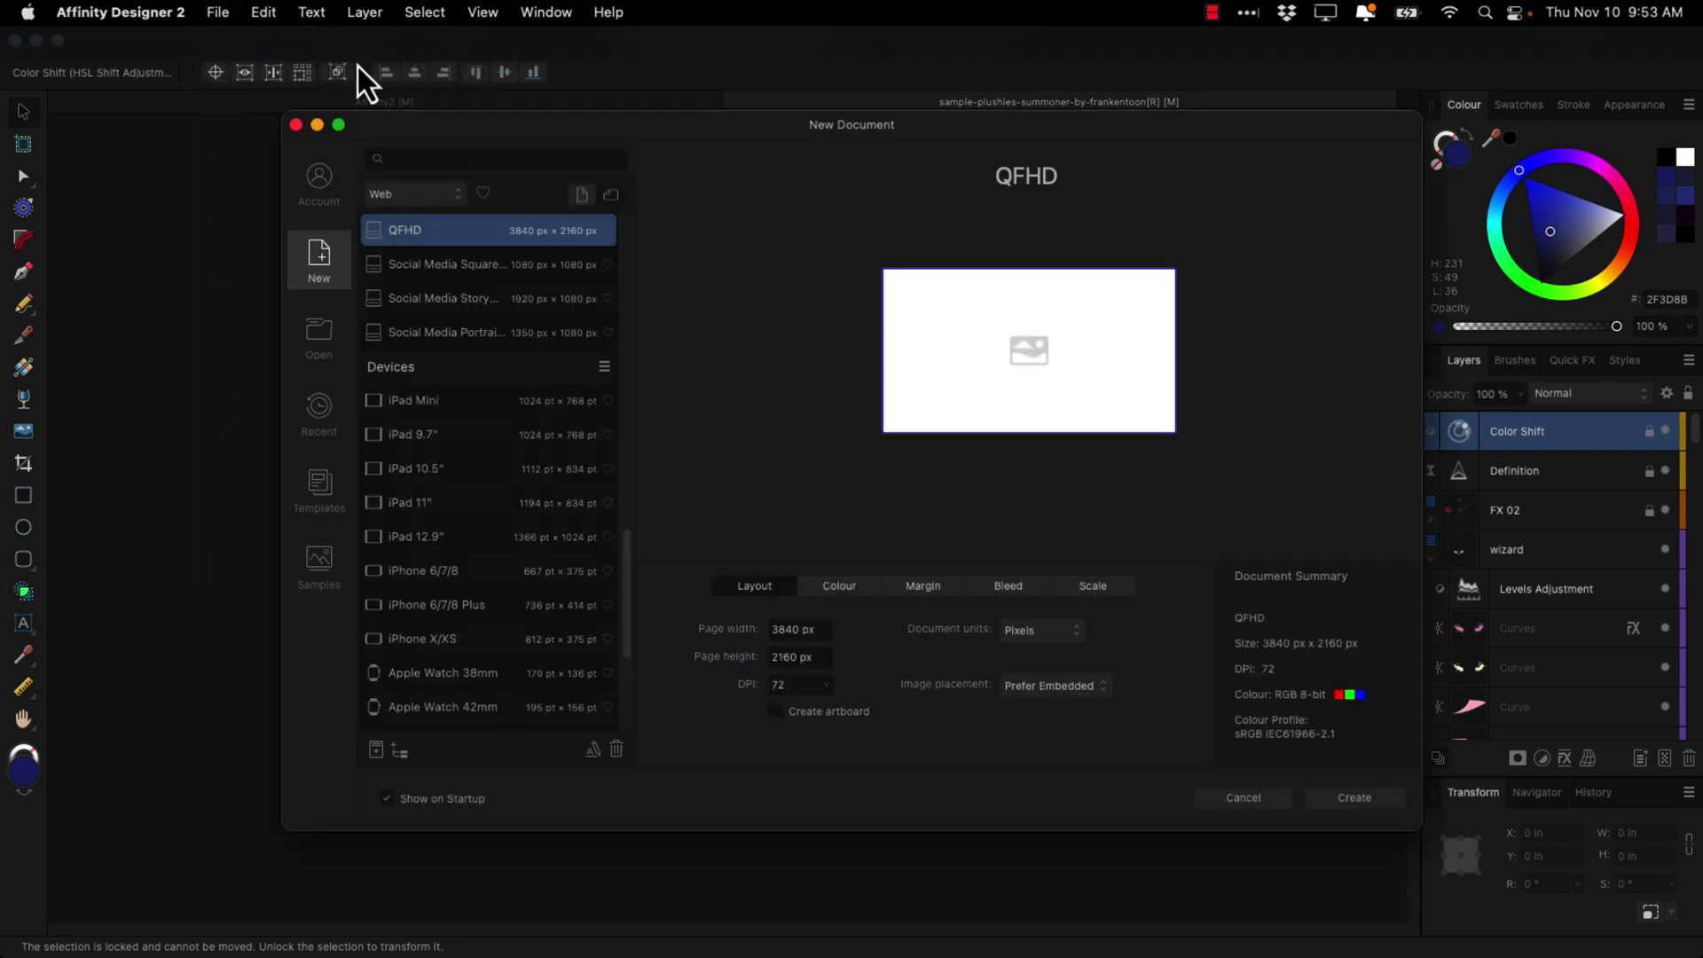
drag(988, 126, 888, 71)
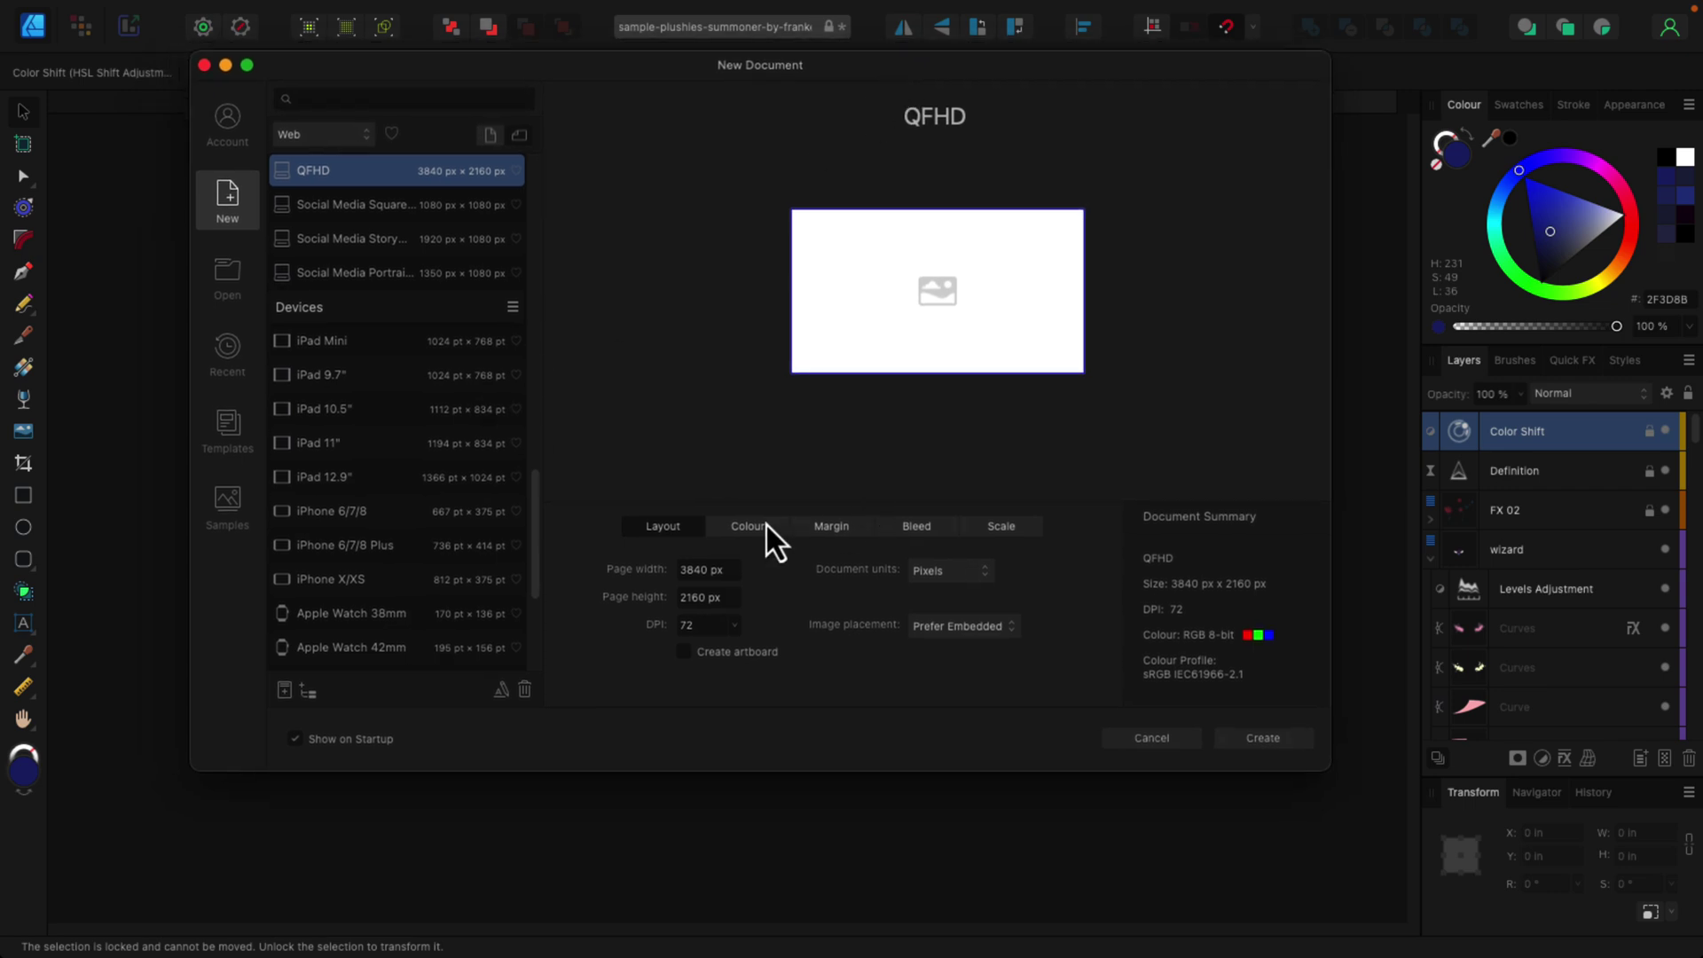
click(1263, 743)
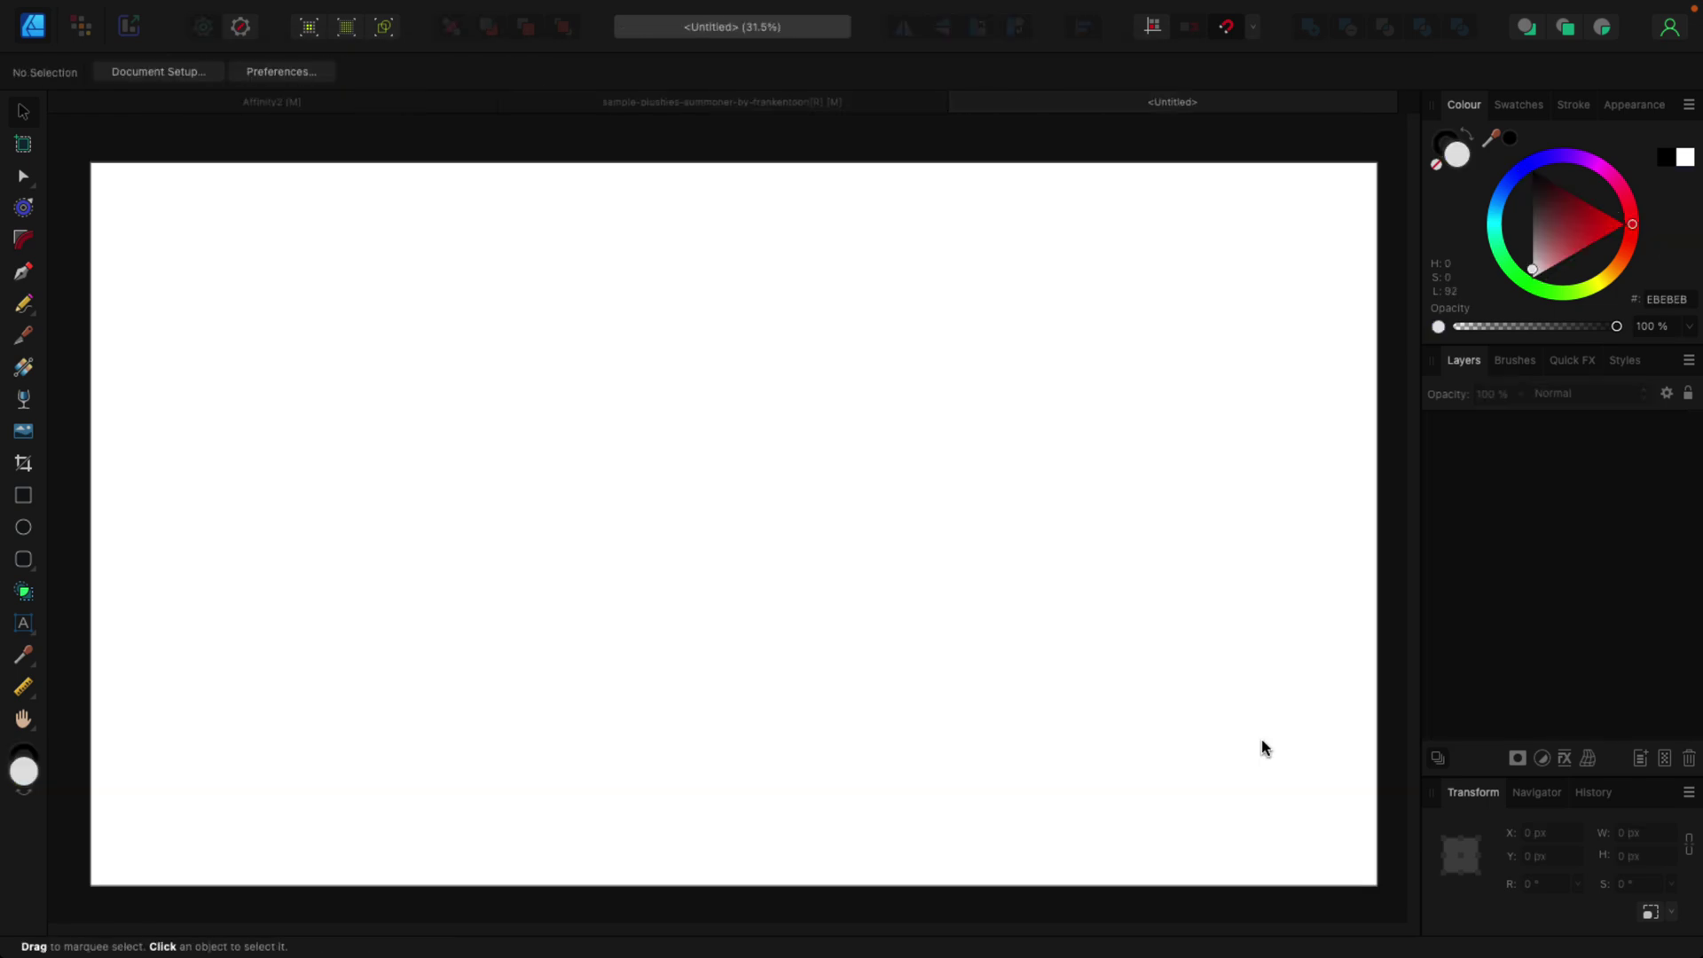
Step: Draw five overlapping ellipses in a cloud shape and marquee-select them all
click(19, 532)
drag(536, 375, 696, 510)
drag(639, 564, 494, 399)
mouse_move(436, 300)
mouse_down()
mouse_move(654, 437)
mouse_move(639, 449)
mouse_up()
mouse_move(264, 299)
mouse_down()
mouse_move(486, 436)
mouse_move(566, 524)
mouse_up()
right_click(569, 612)
click(423, 479)
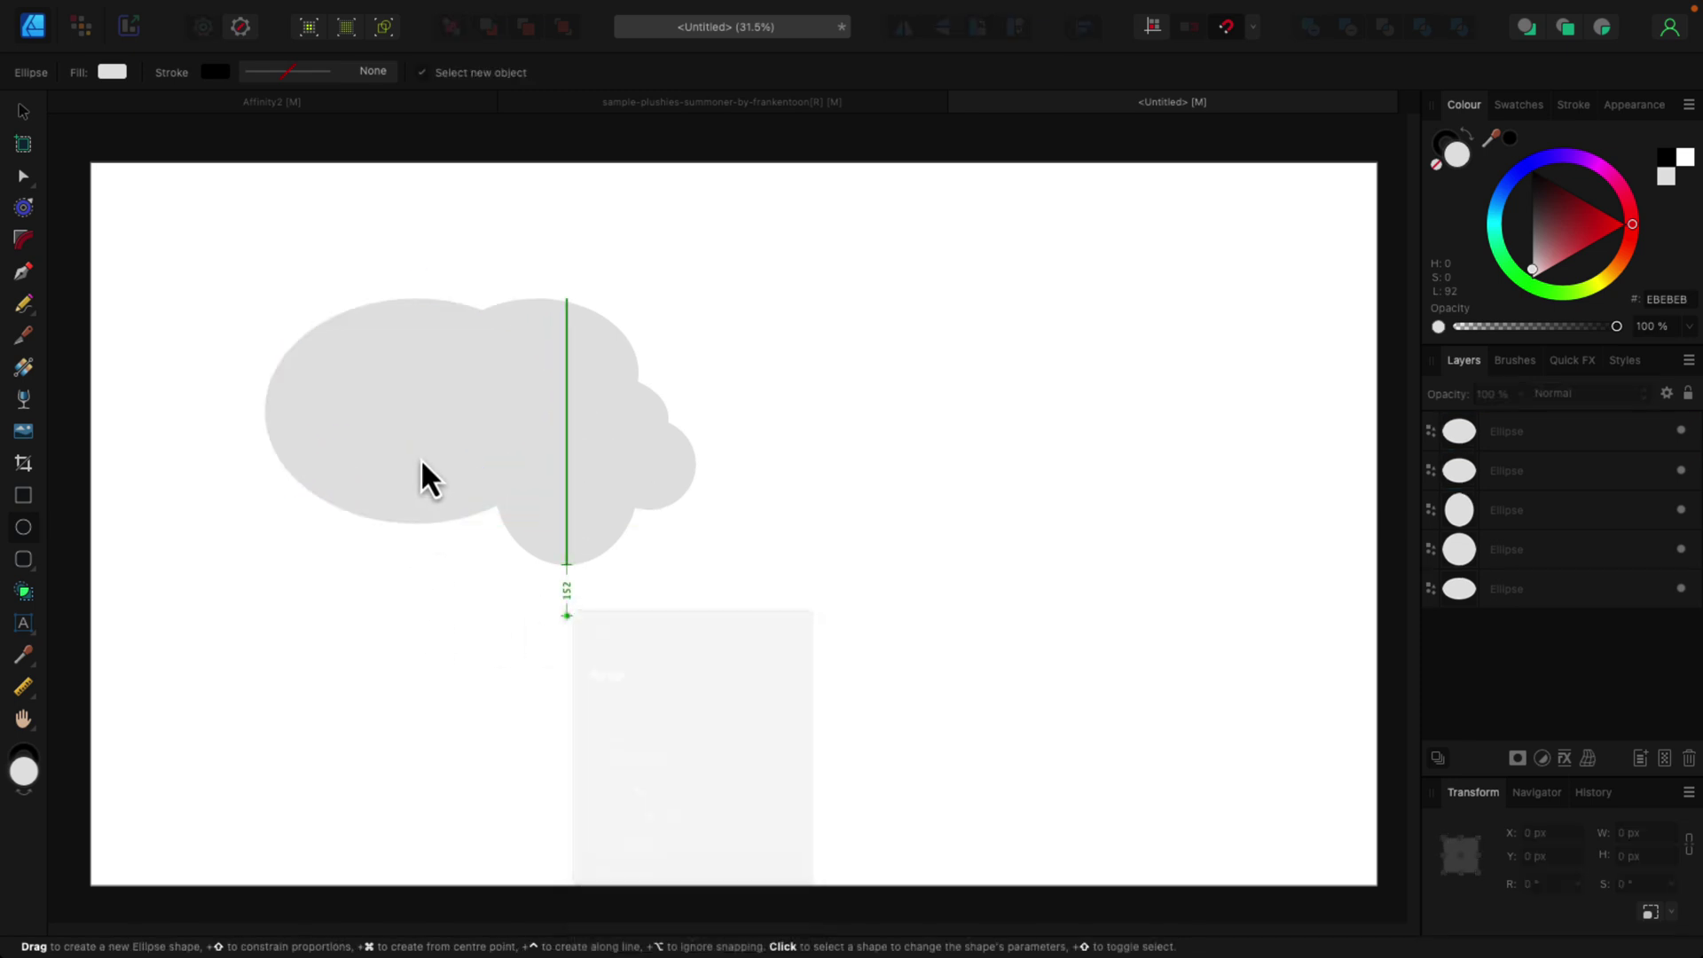
right_click(537, 678)
click(449, 627)
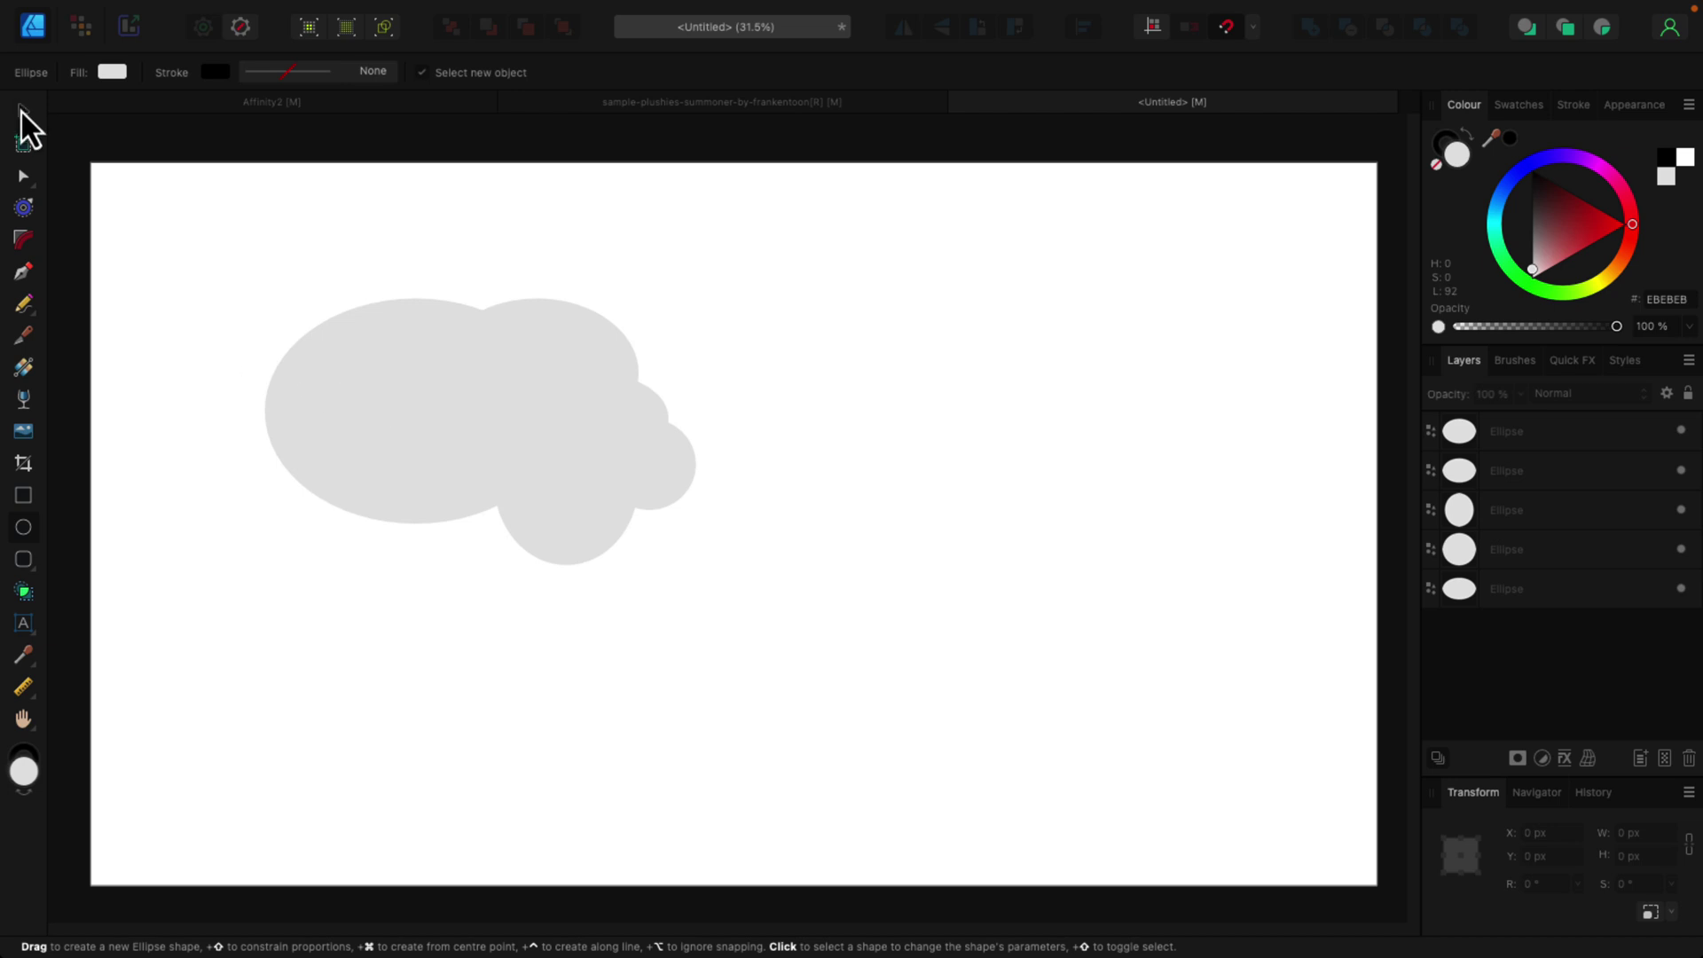
click(22, 111)
drag(289, 247, 156, 232)
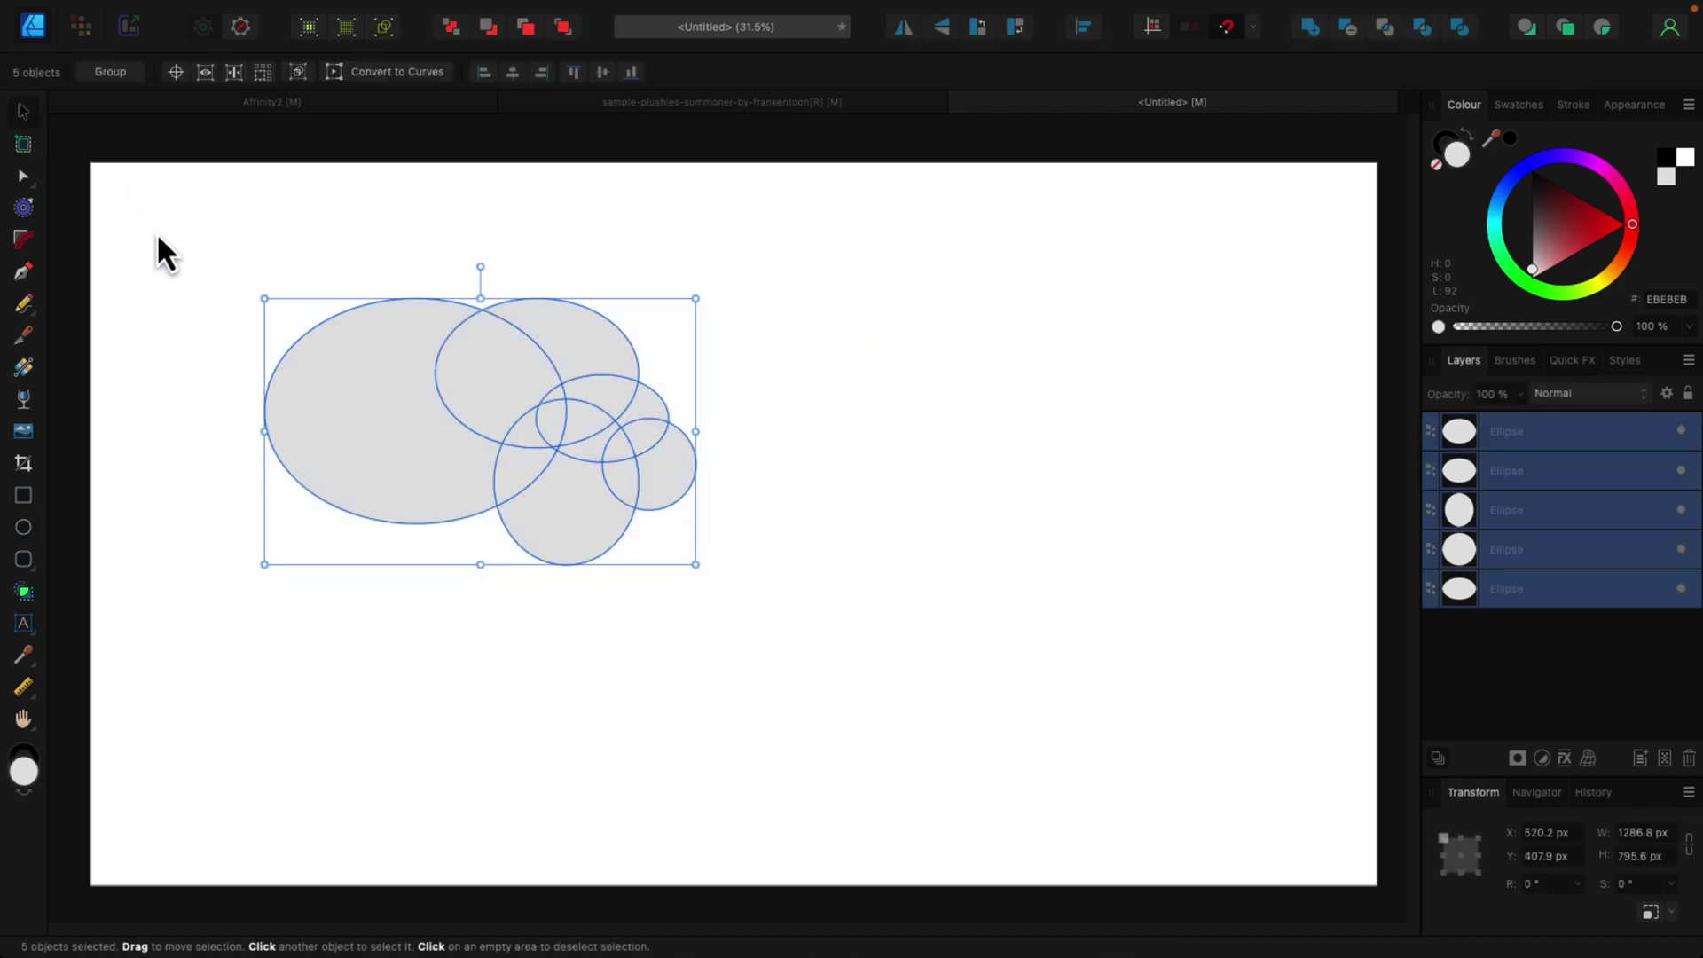
Step: With Shape Builder, subtract the big ellipse's left part, then add the overlapping regions into one blob
click(23, 592)
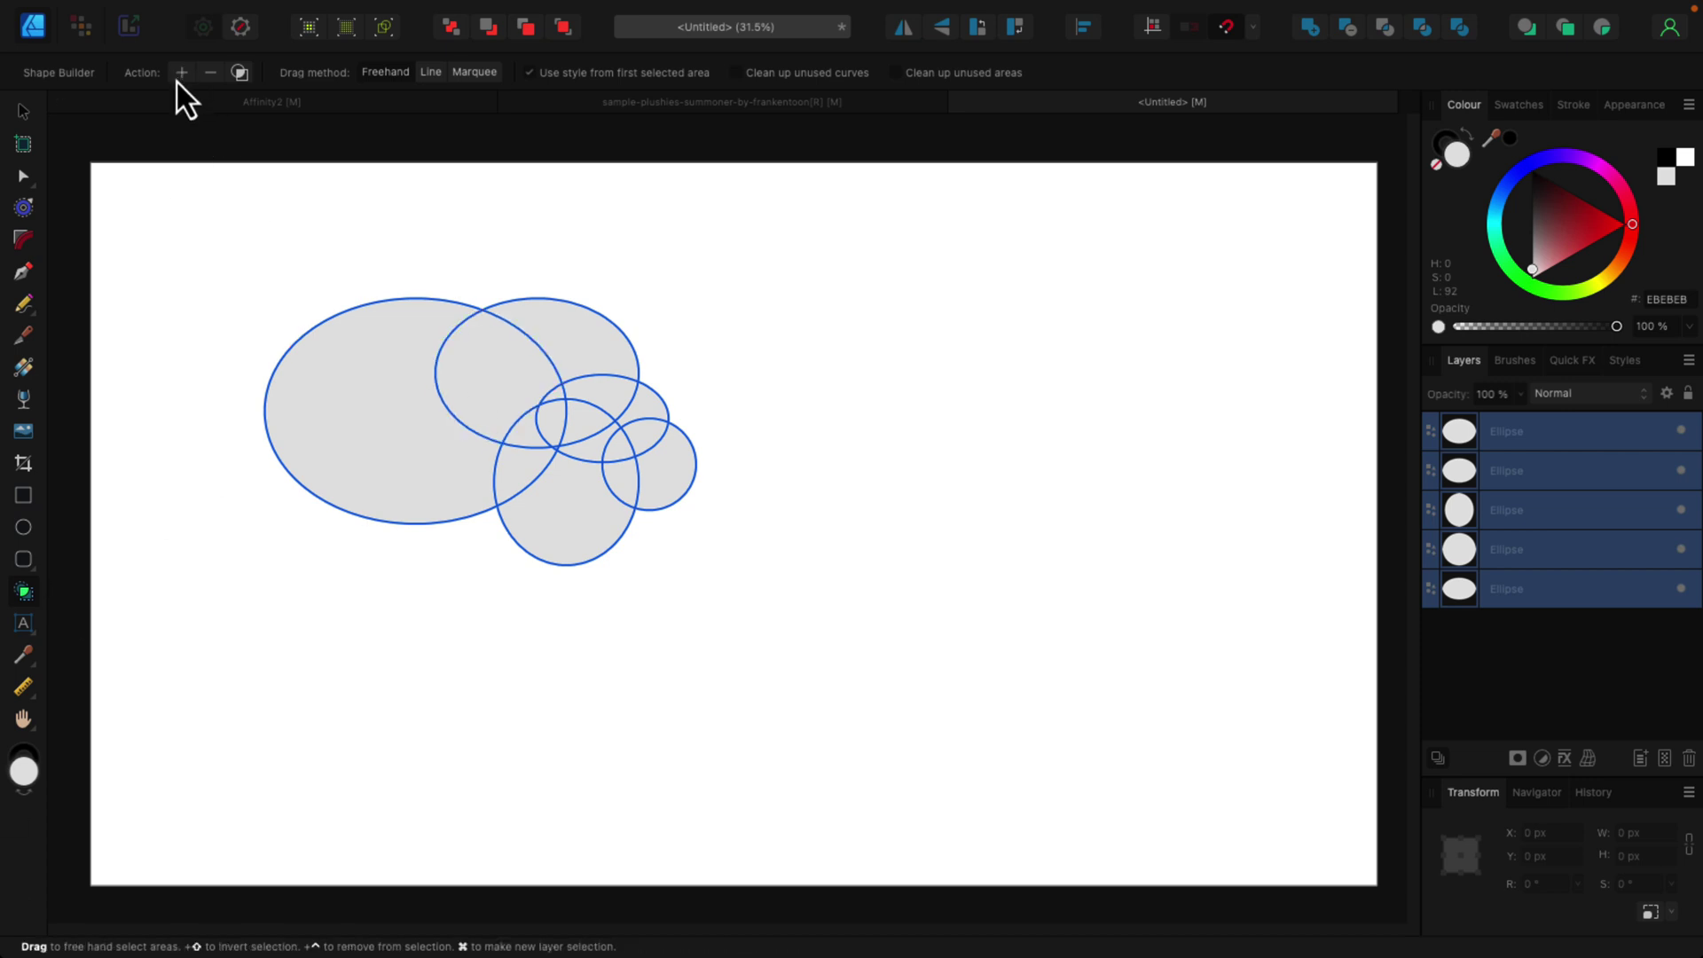
click(211, 78)
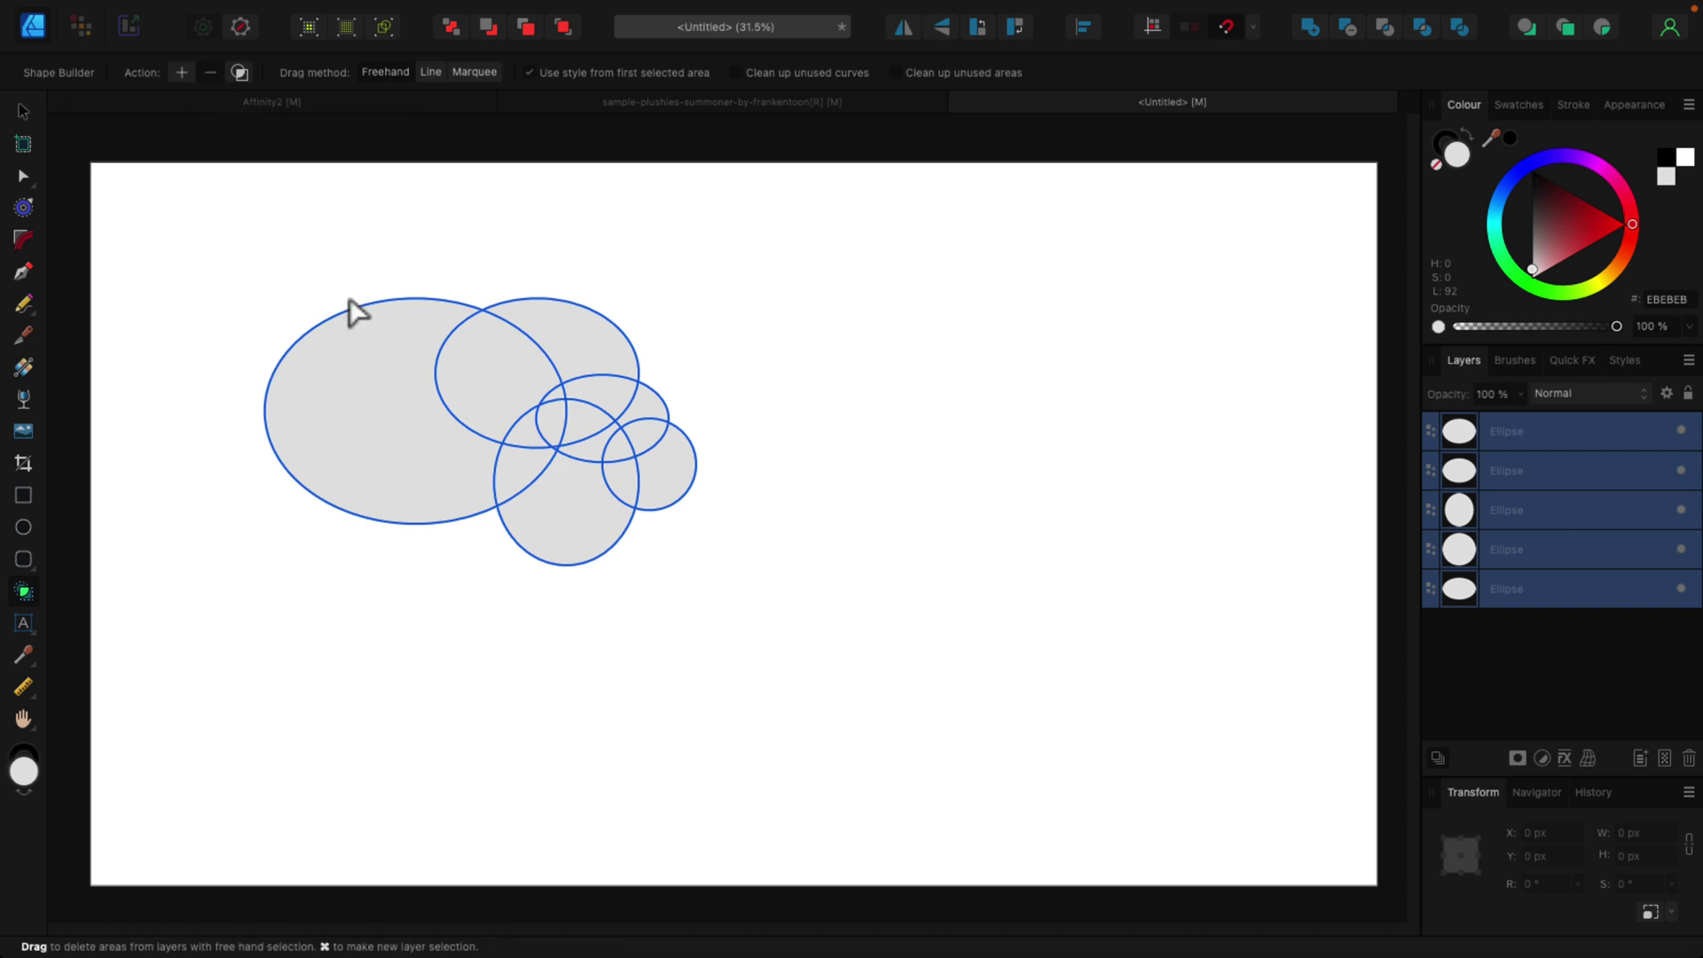
click(404, 357)
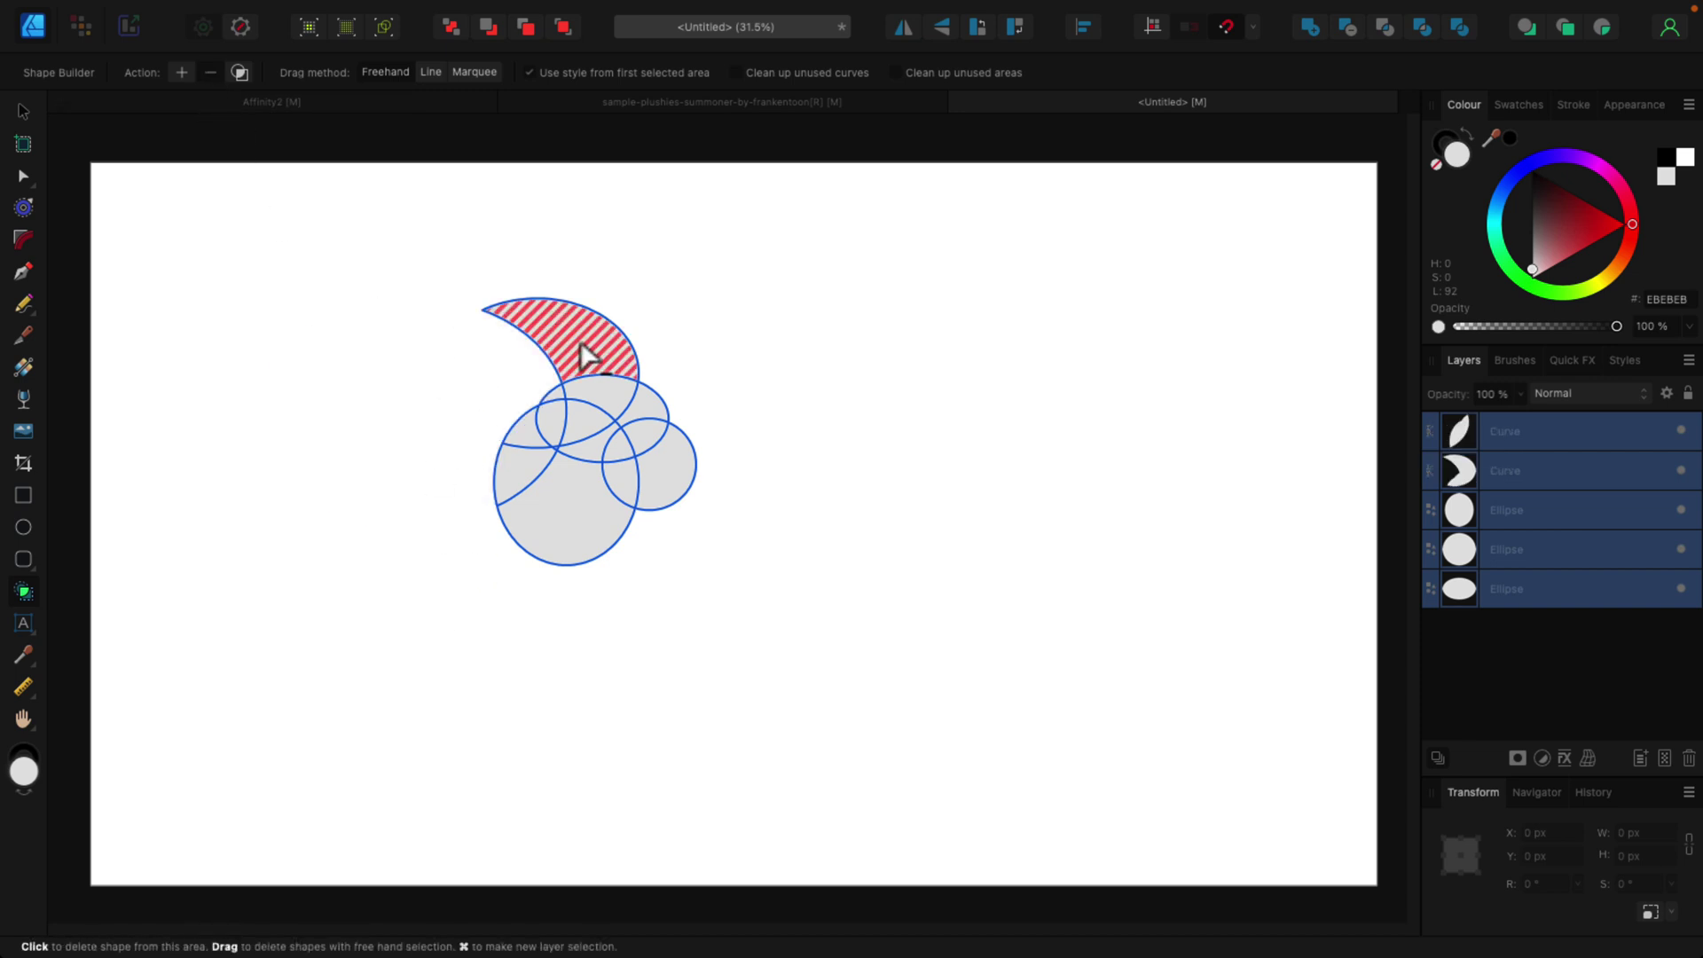
click(183, 75)
mouse_move(532, 314)
mouse_down()
mouse_move(582, 379)
mouse_move(586, 422)
mouse_move(547, 411)
mouse_move(527, 428)
mouse_move(558, 395)
mouse_move(522, 448)
mouse_move(529, 476)
mouse_move(570, 475)
mouse_move(630, 414)
mouse_move(612, 462)
mouse_up()
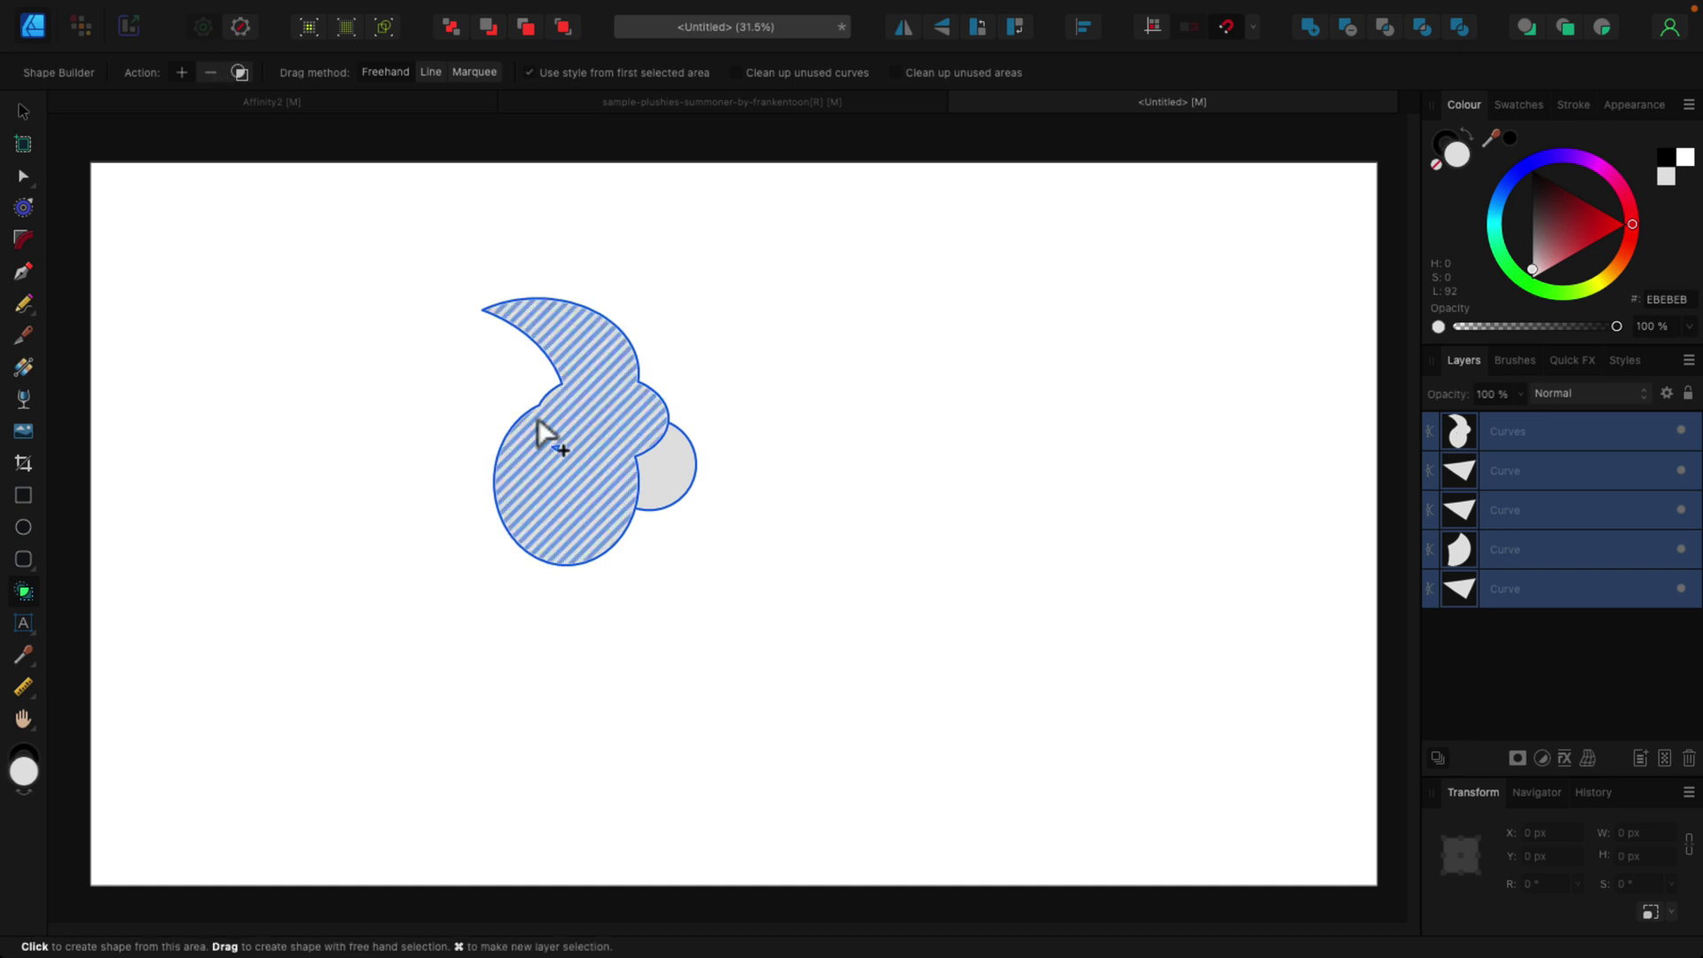
click(566, 467)
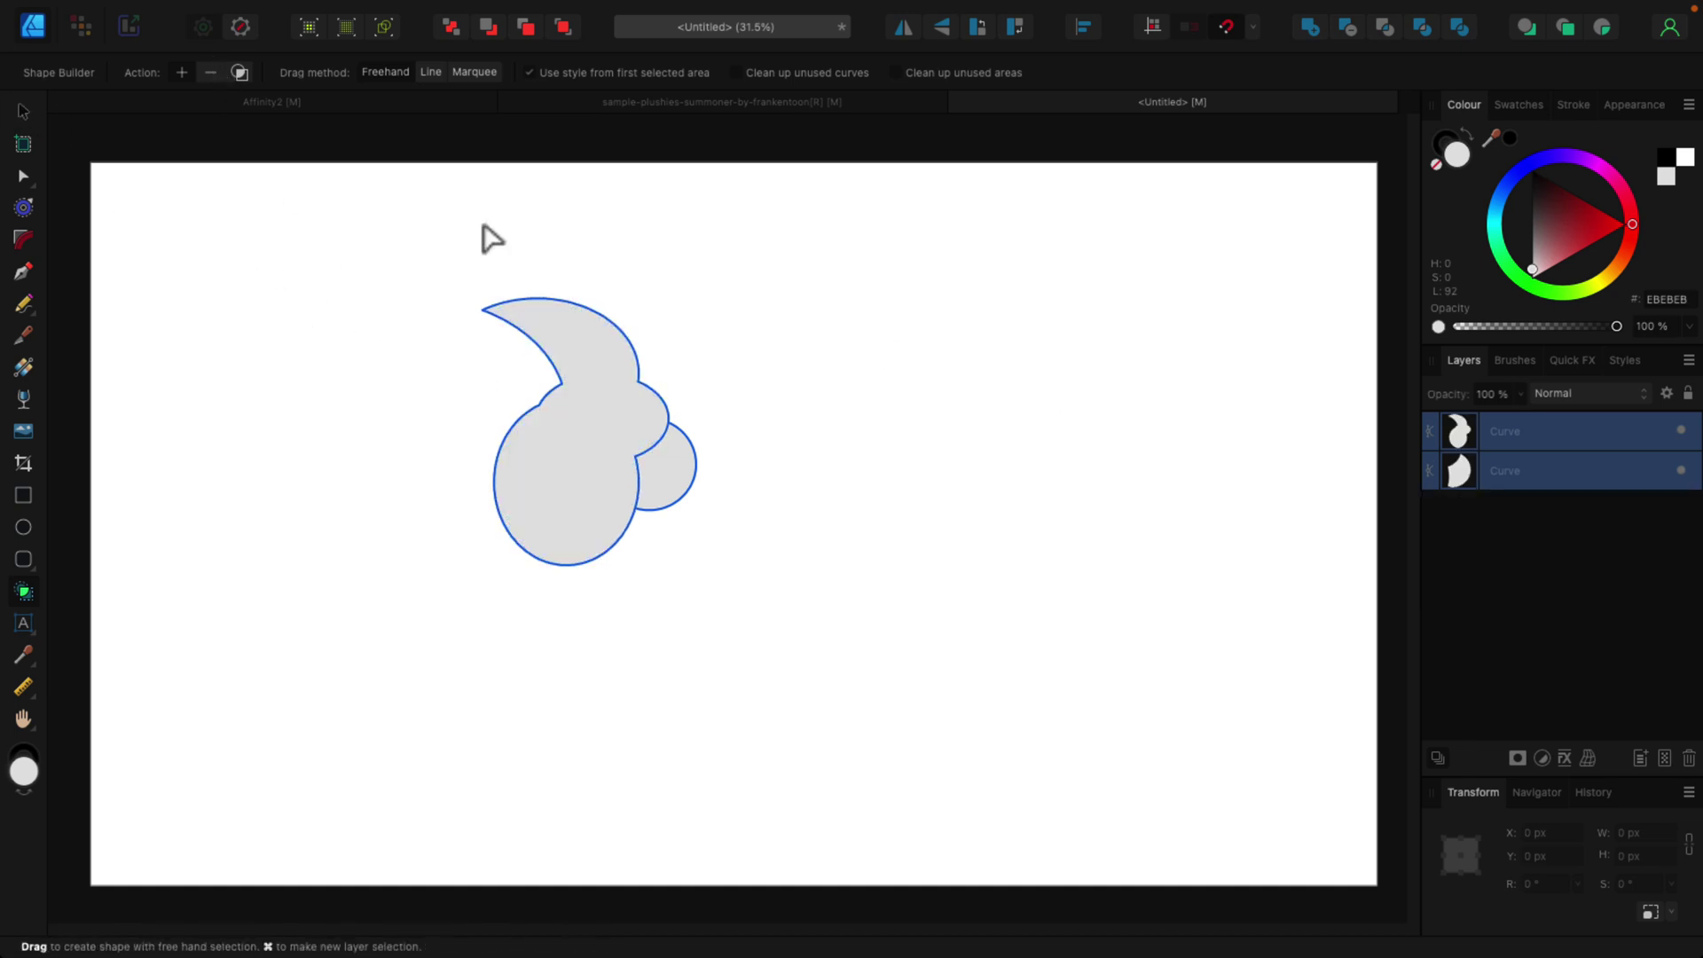
click(1515, 445)
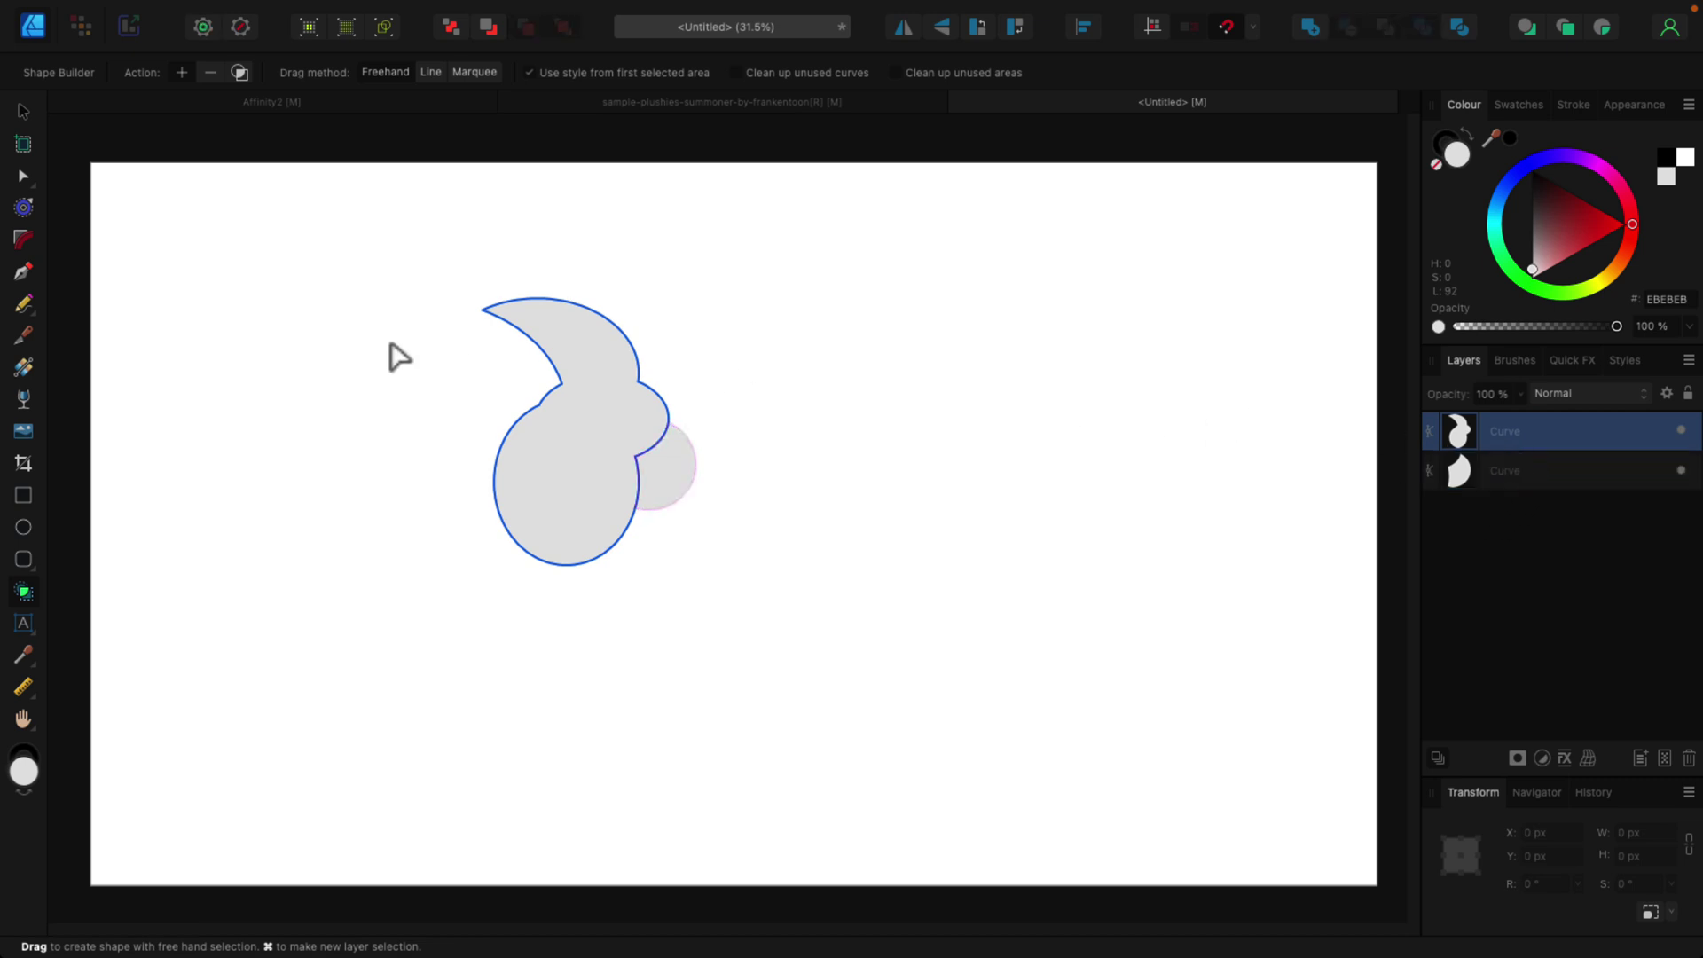
Step: Move the blob to the right and the small leftover piece to the left
click(23, 112)
drag(603, 431, 914, 431)
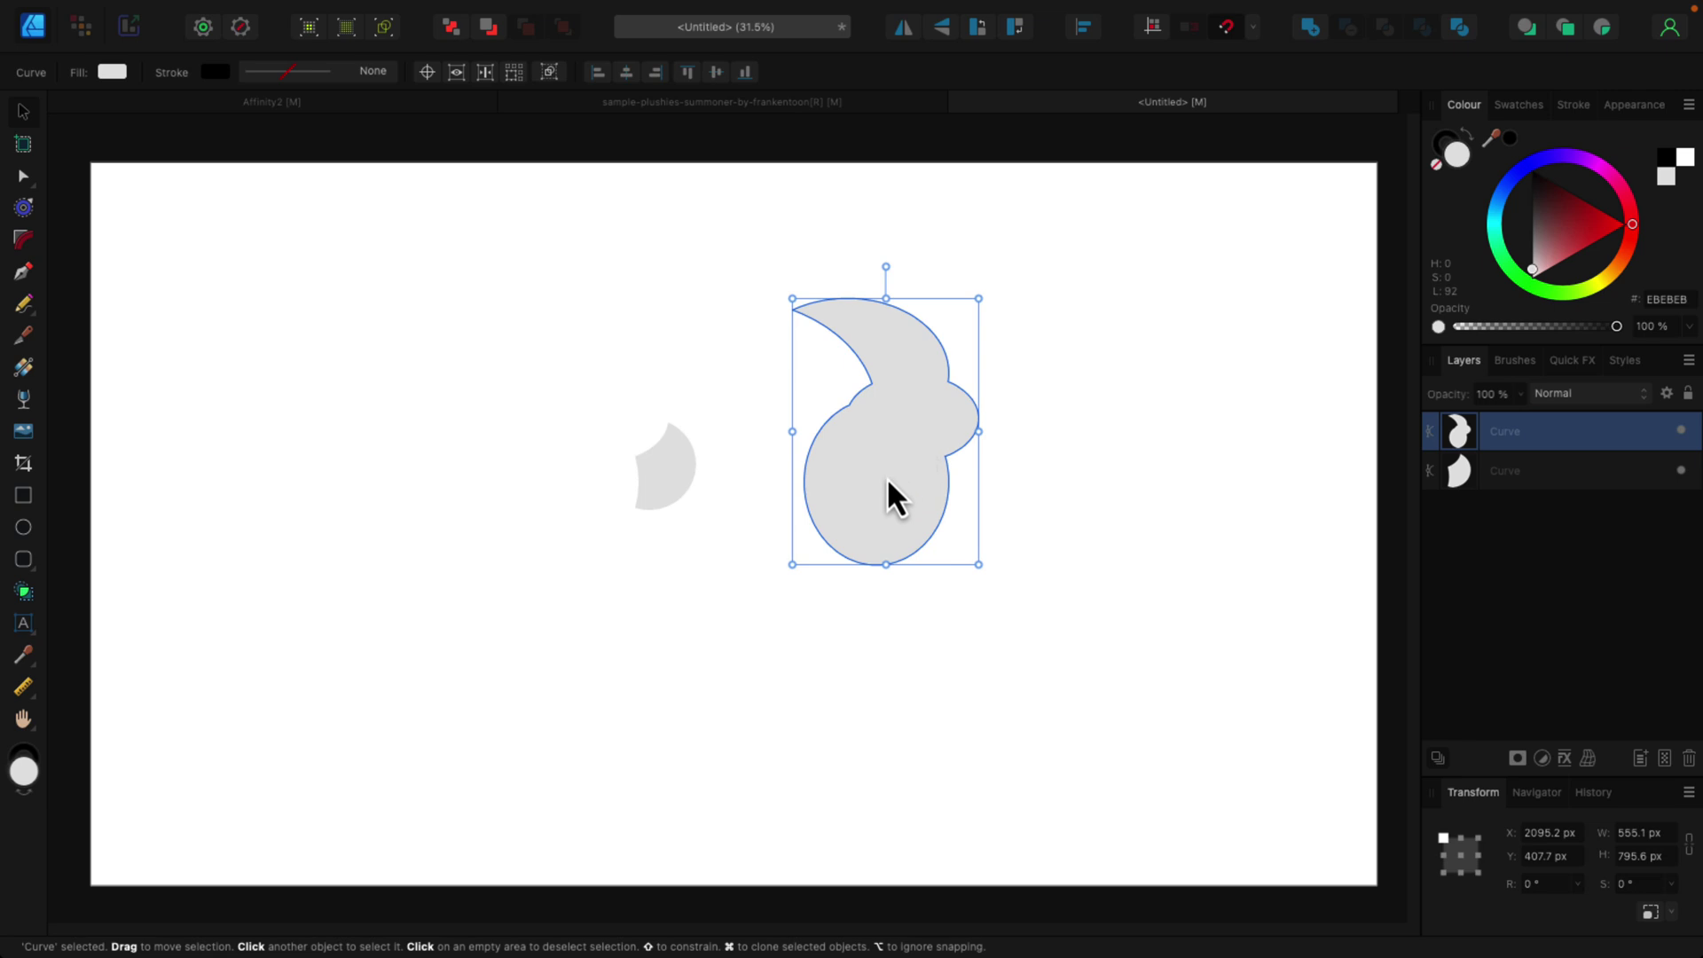
drag(670, 452, 525, 458)
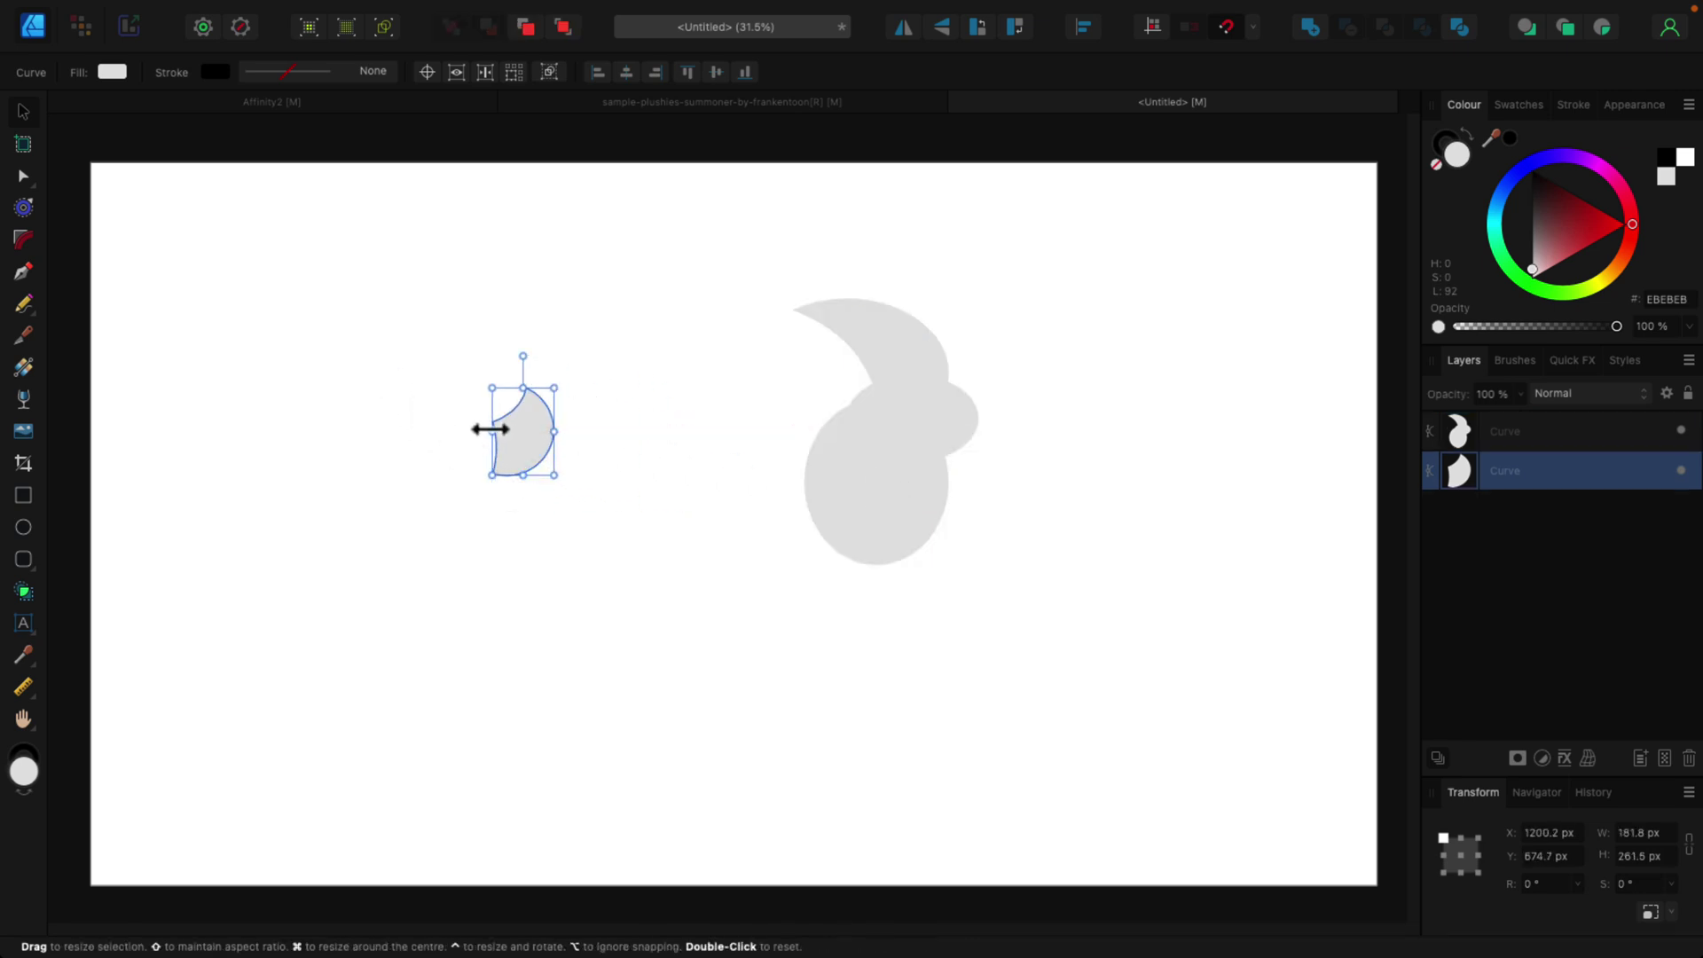
scroll(492, 432, up, 2)
scroll(492, 432, up, 5)
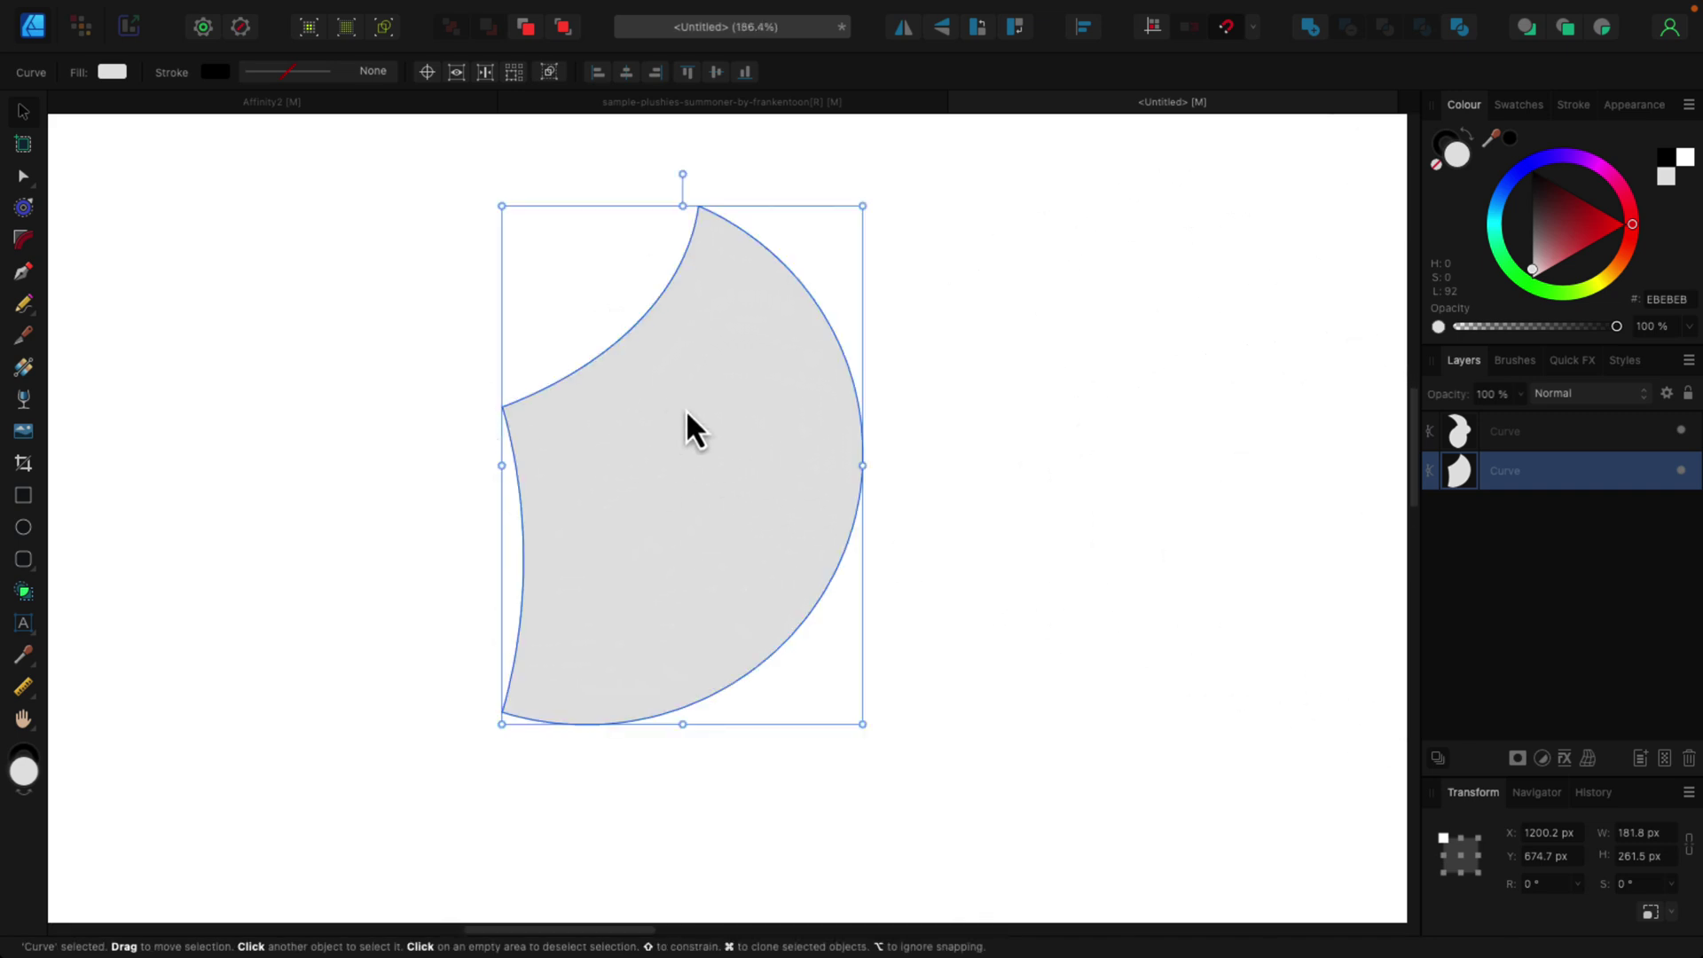
Step: Knife-cut the small piece in two and move the triangular half up and right
click(22, 336)
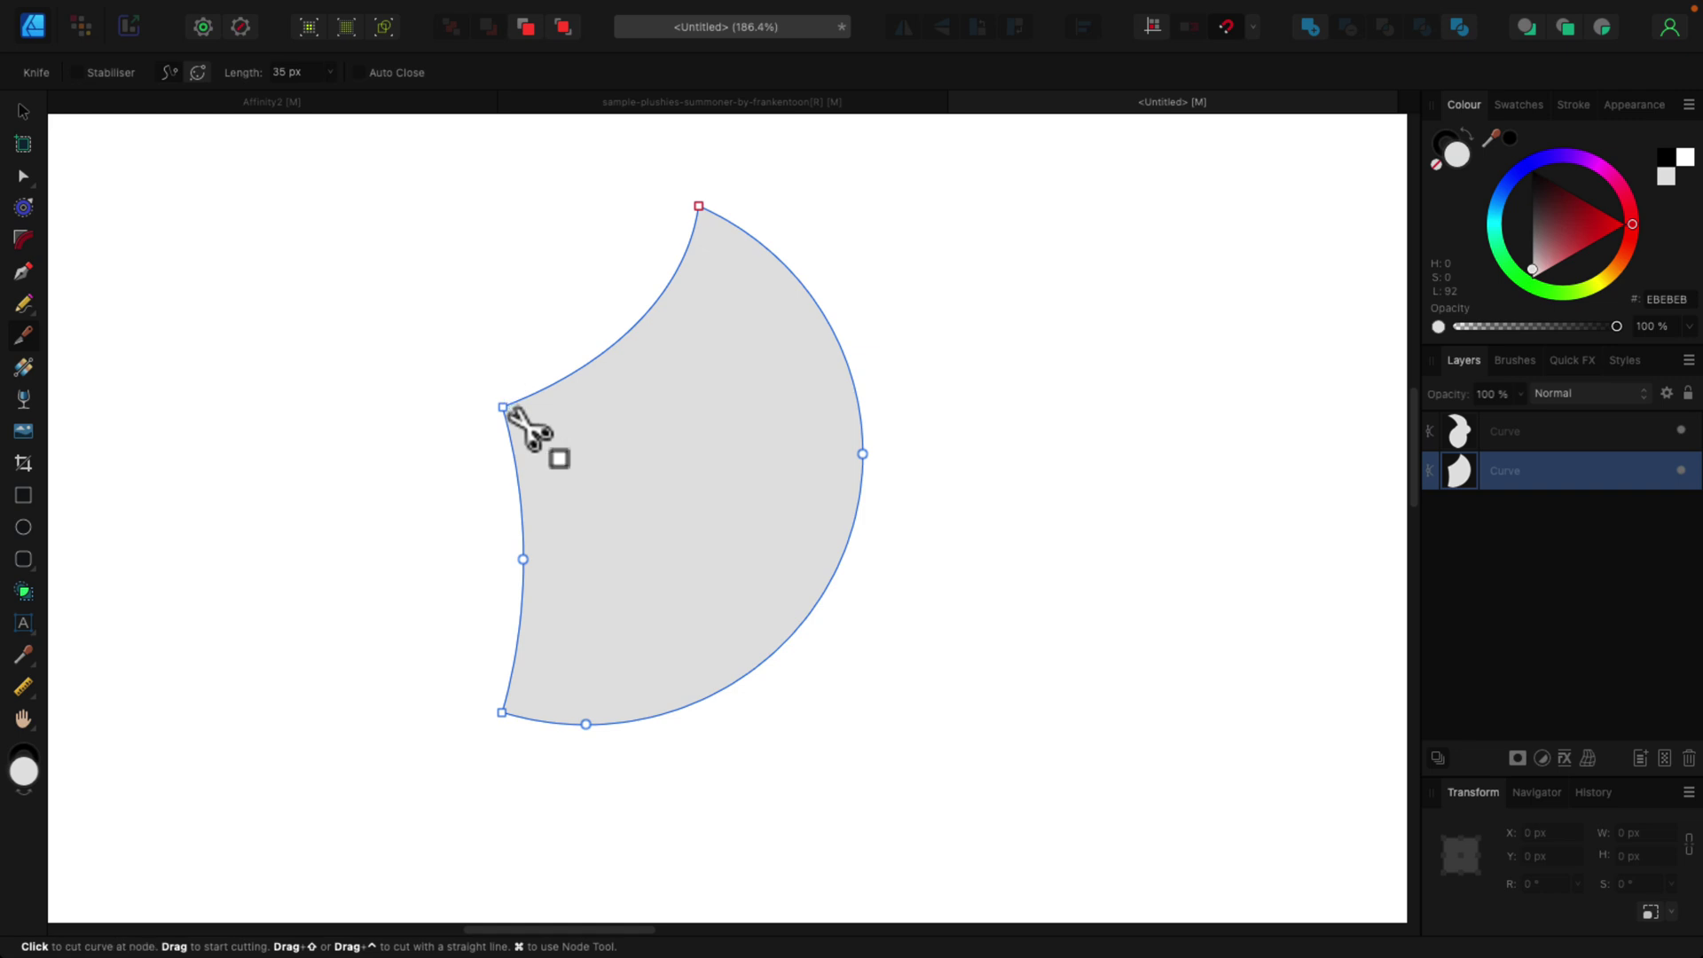
drag(503, 408, 954, 455)
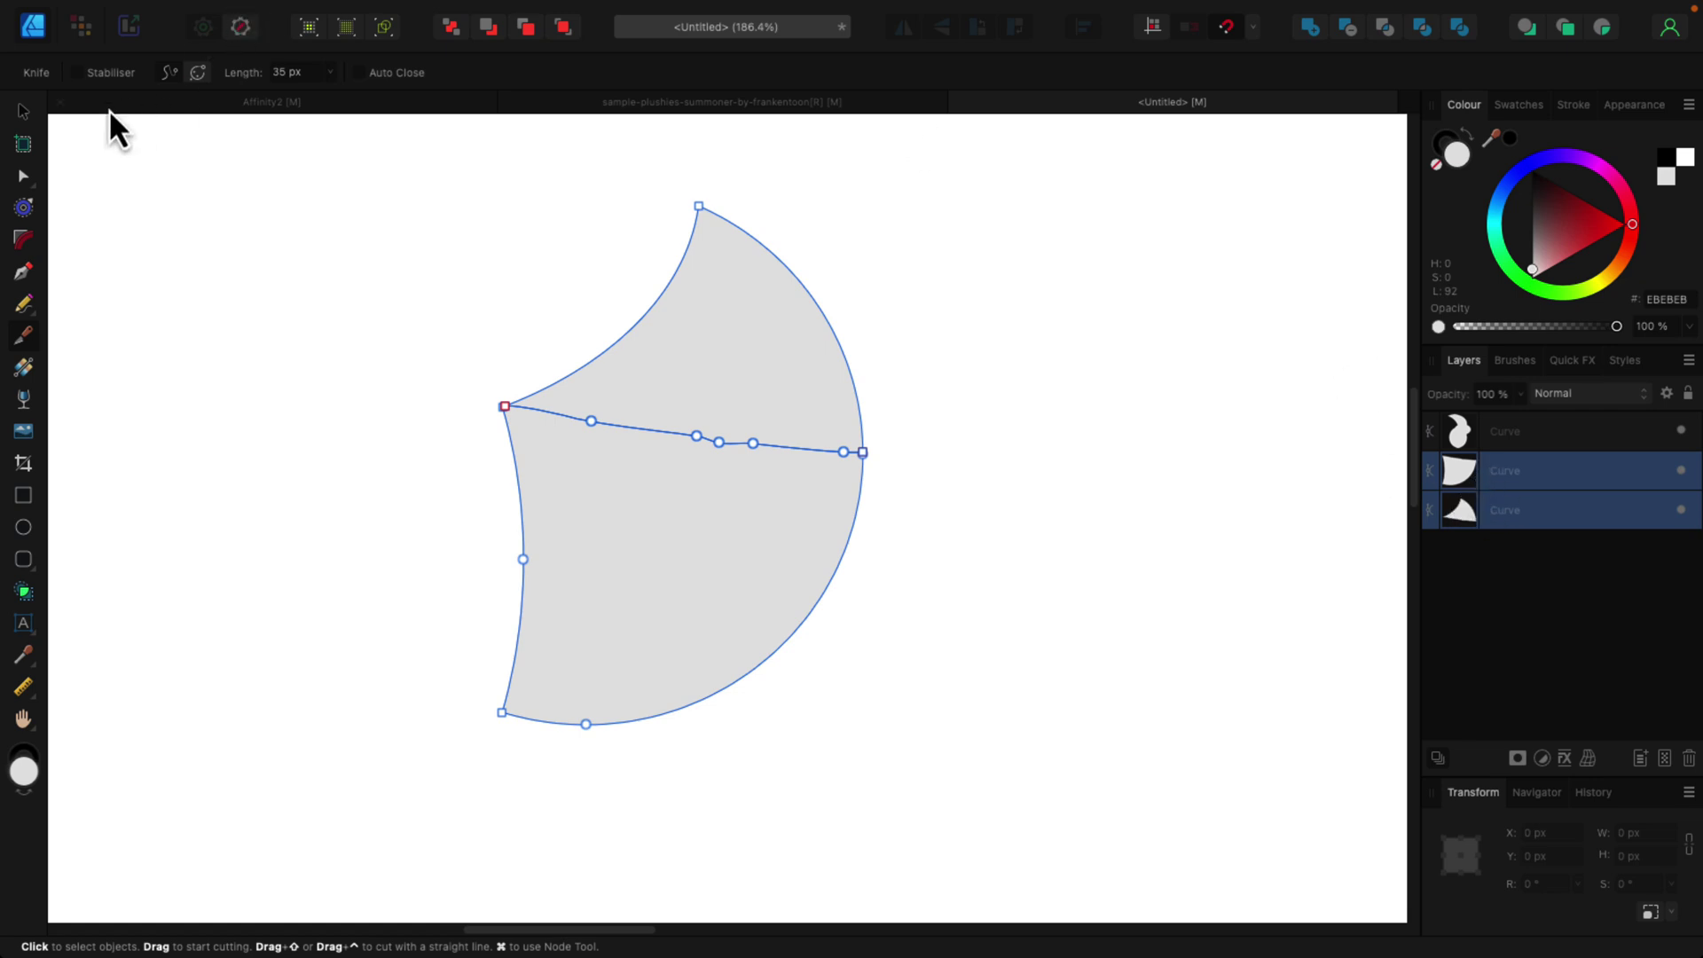
click(24, 111)
click(1517, 507)
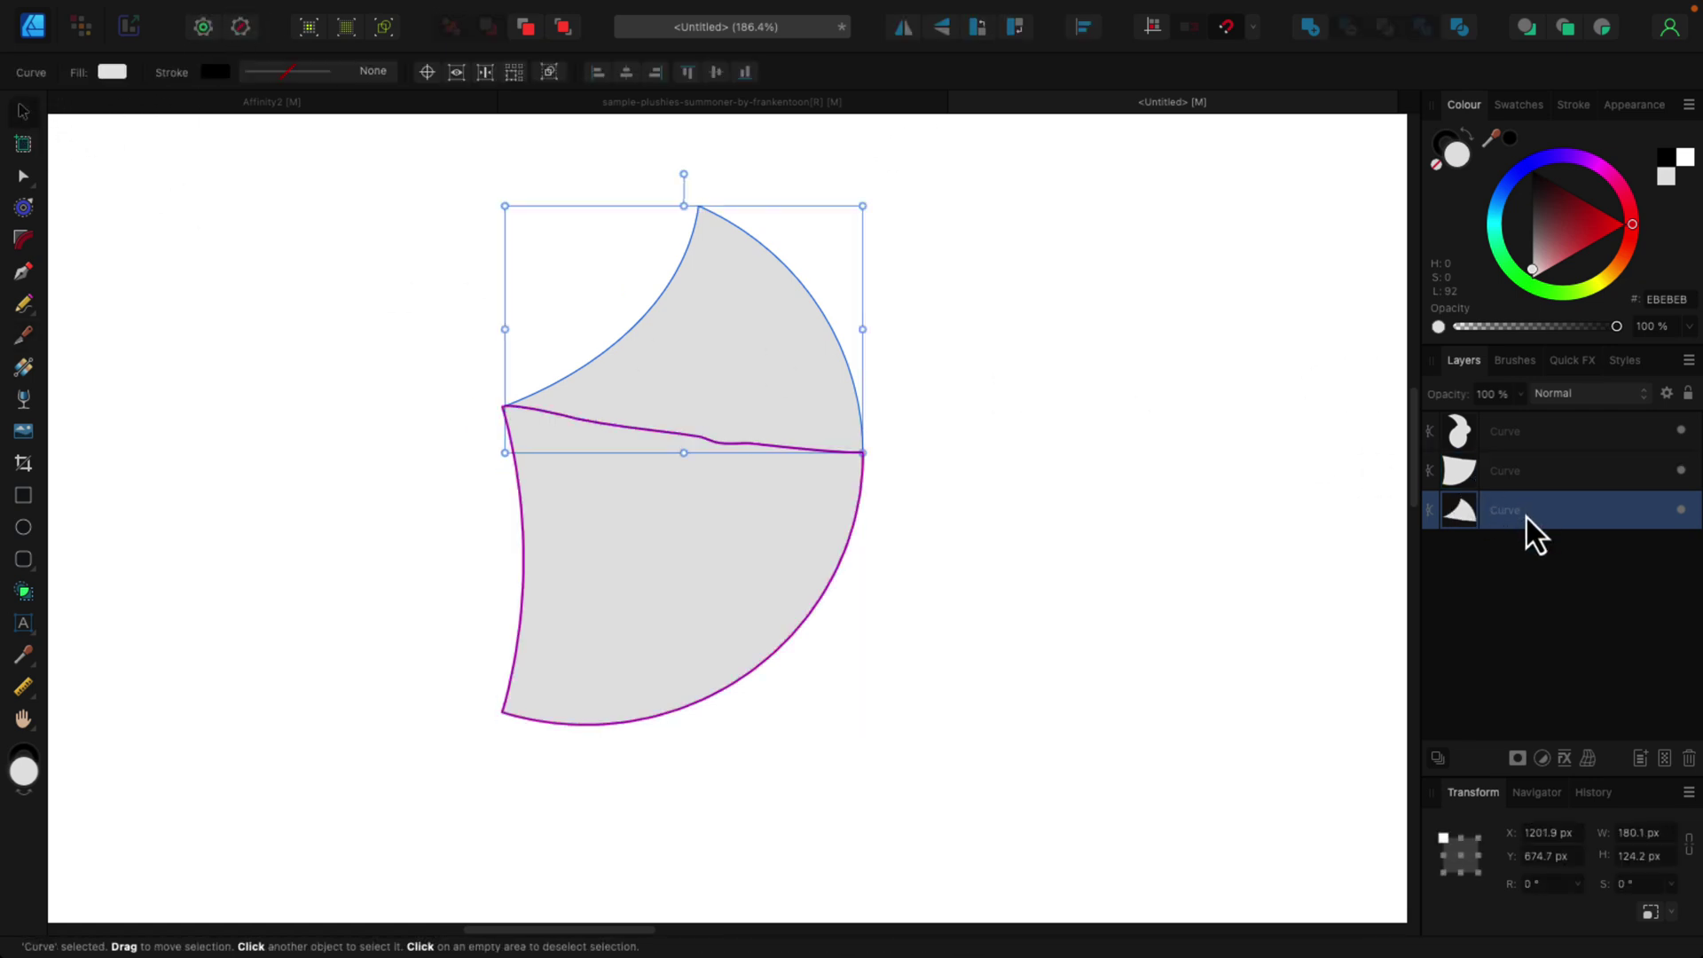
drag(774, 368, 1031, 346)
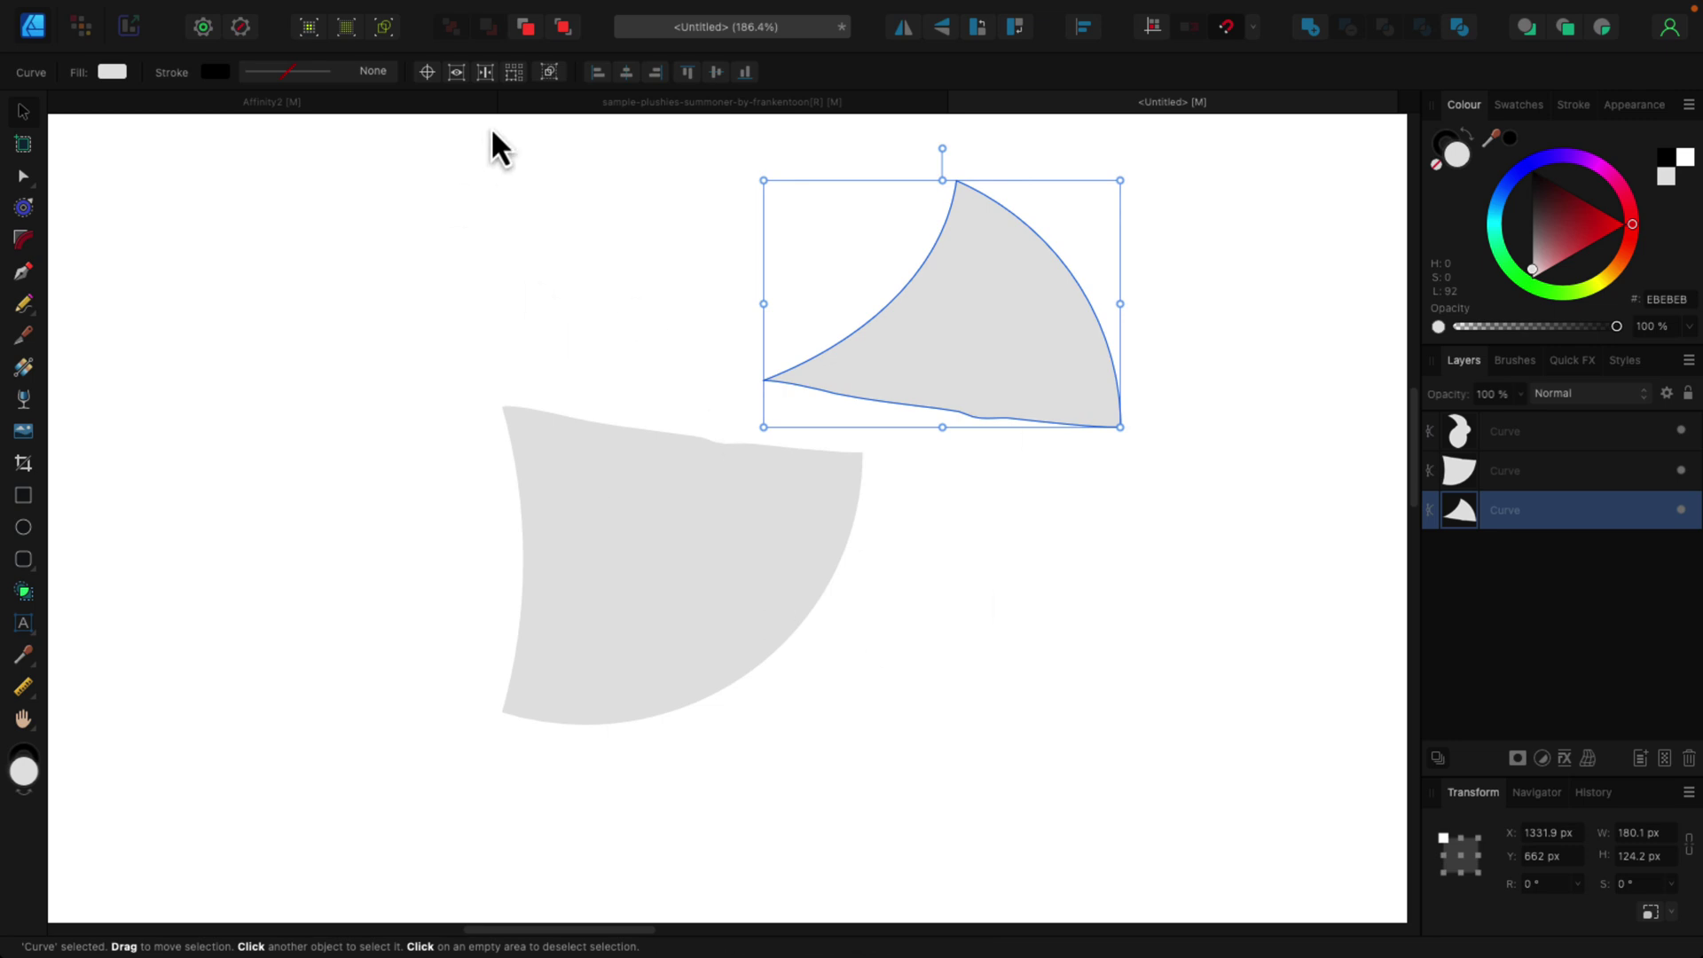
scroll(632, 515, down, 3)
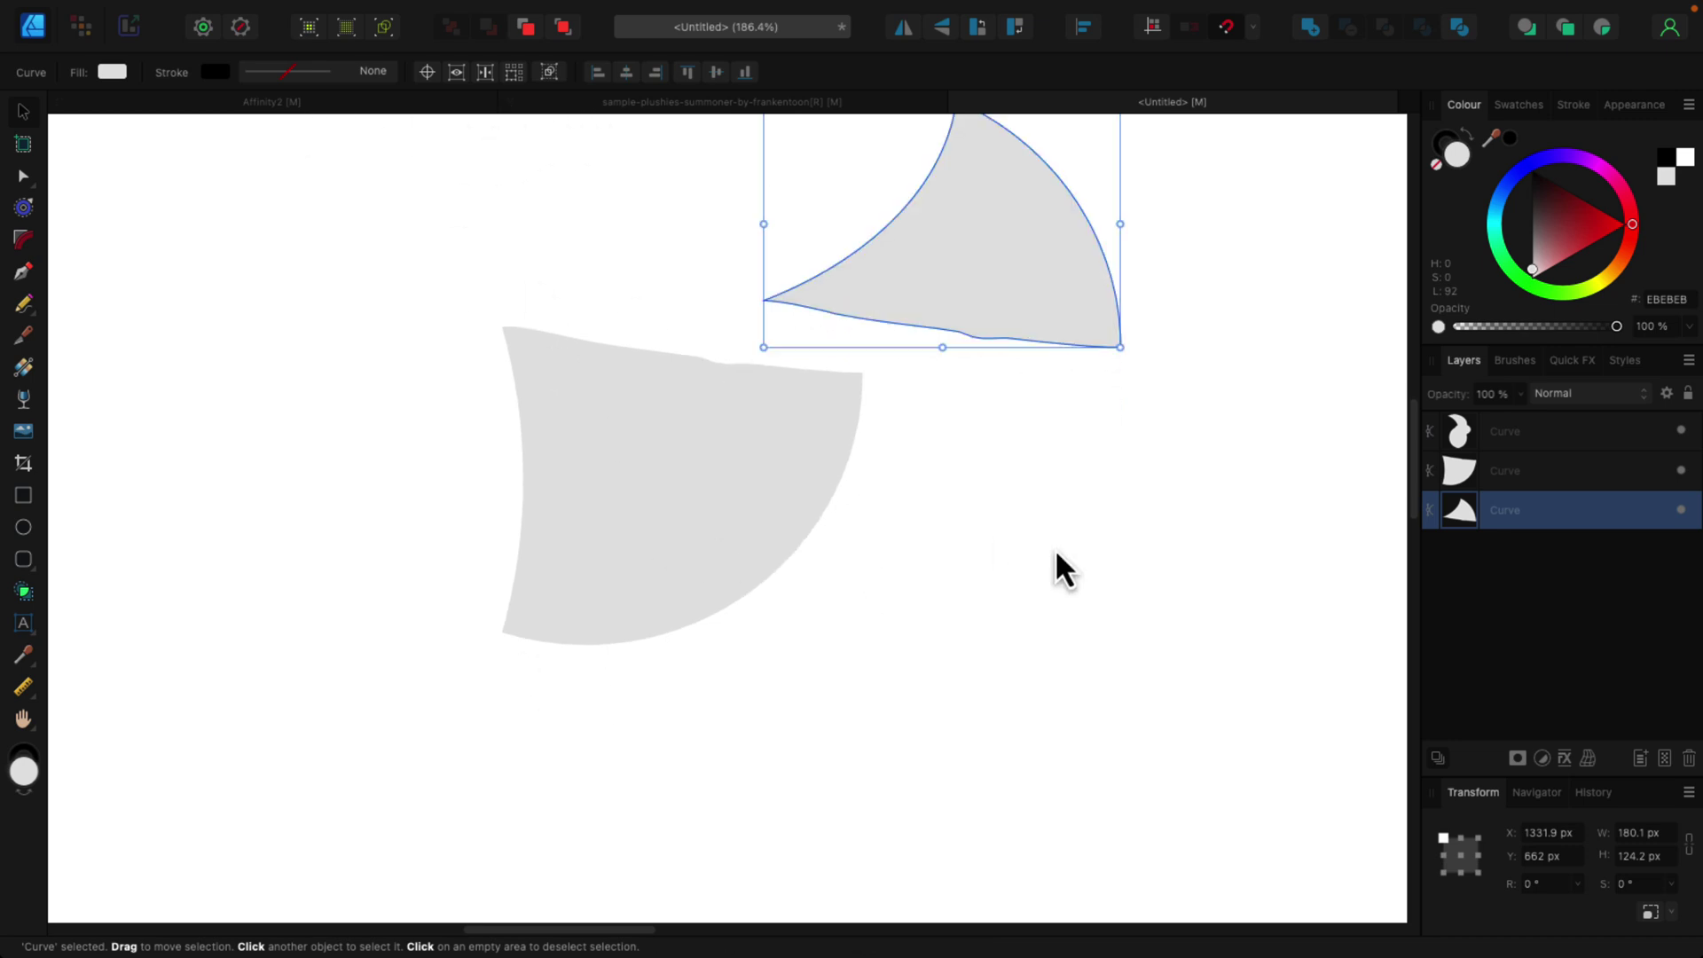
scroll(988, 557, right, 10)
scroll(735, 452, down, 5)
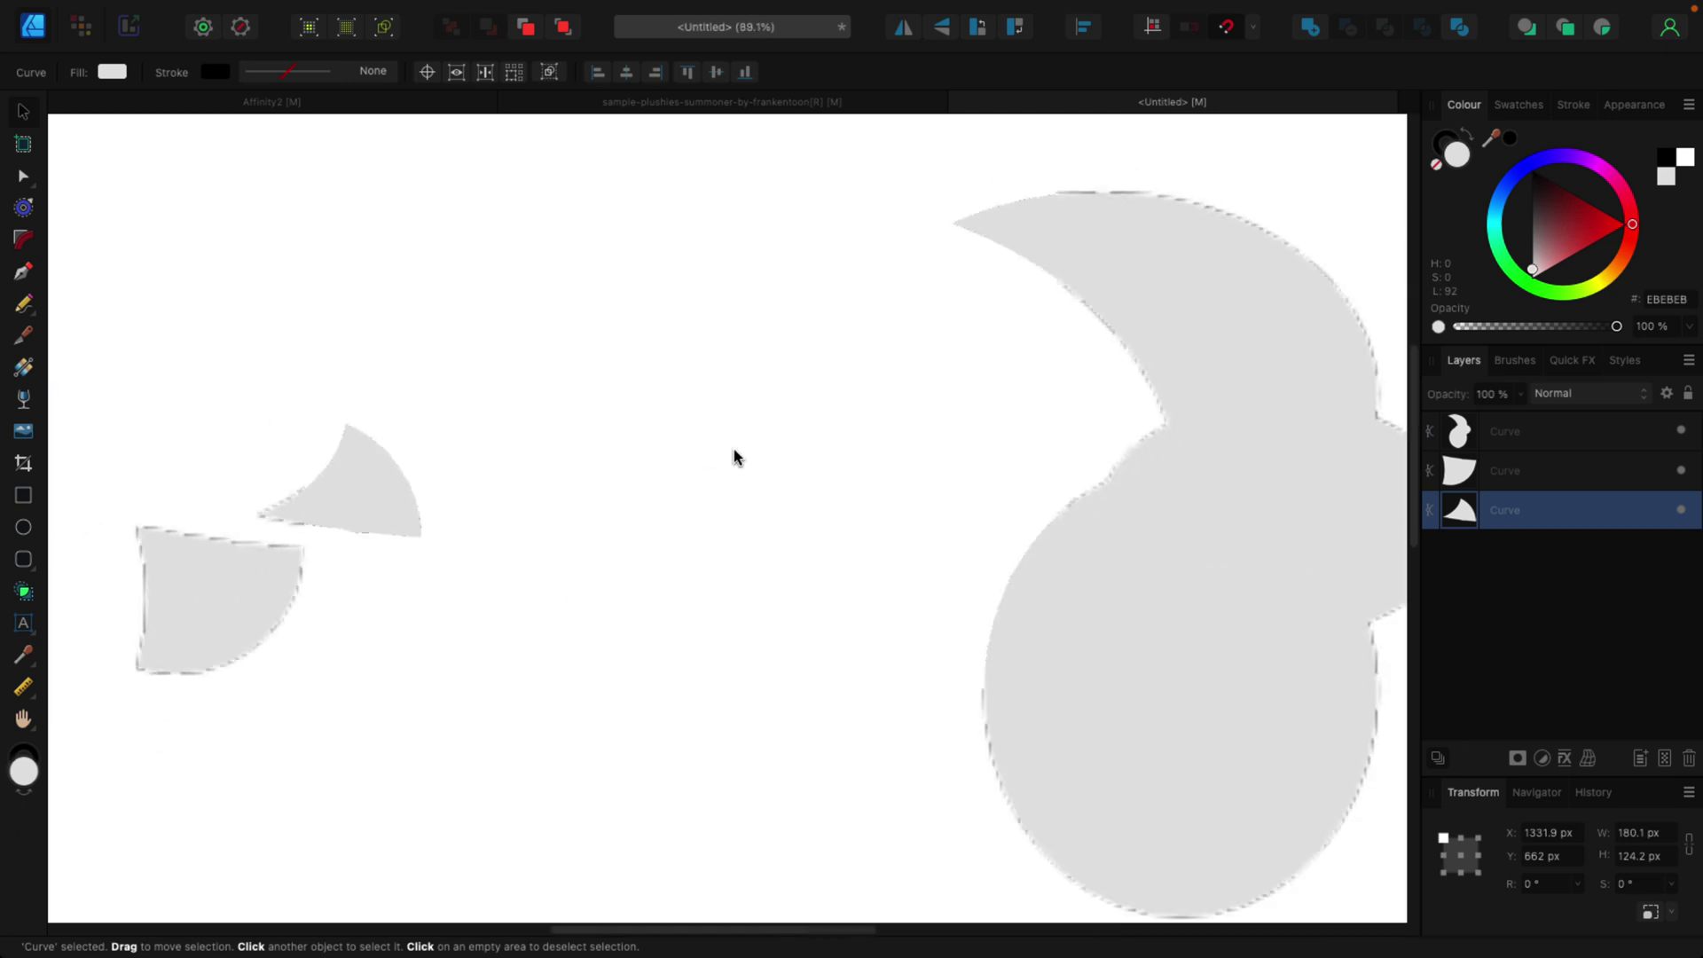
Step: Give the blob a 9.2 px black Outline layer effect
click(828, 432)
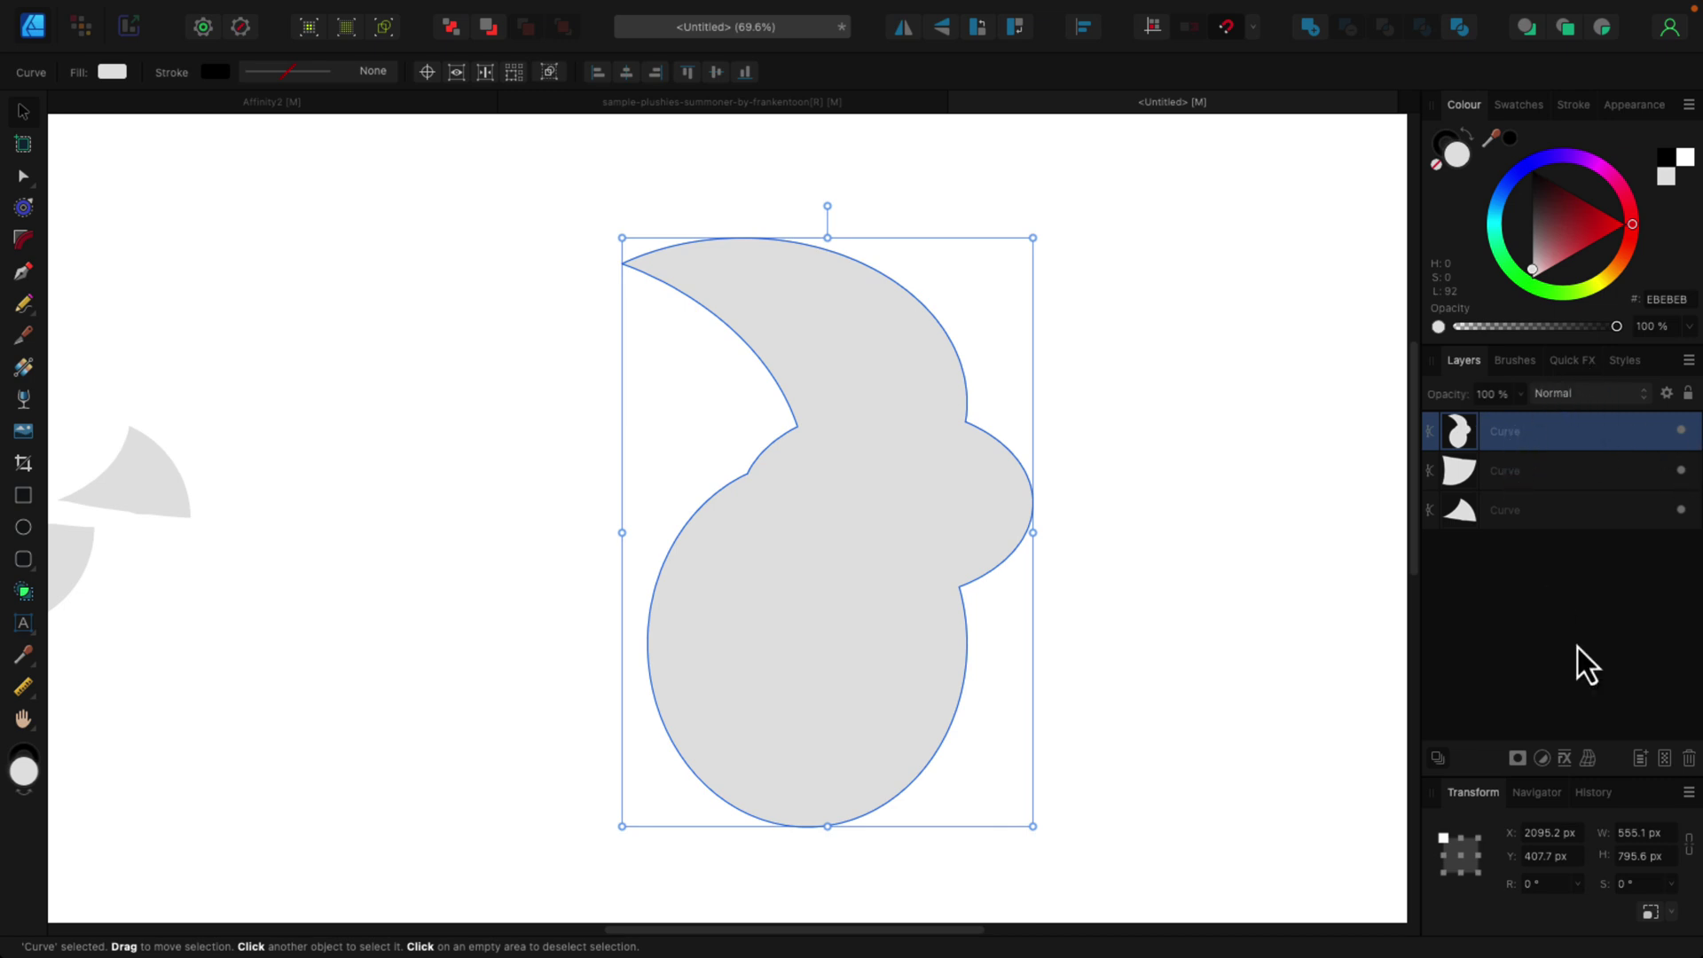
click(1568, 762)
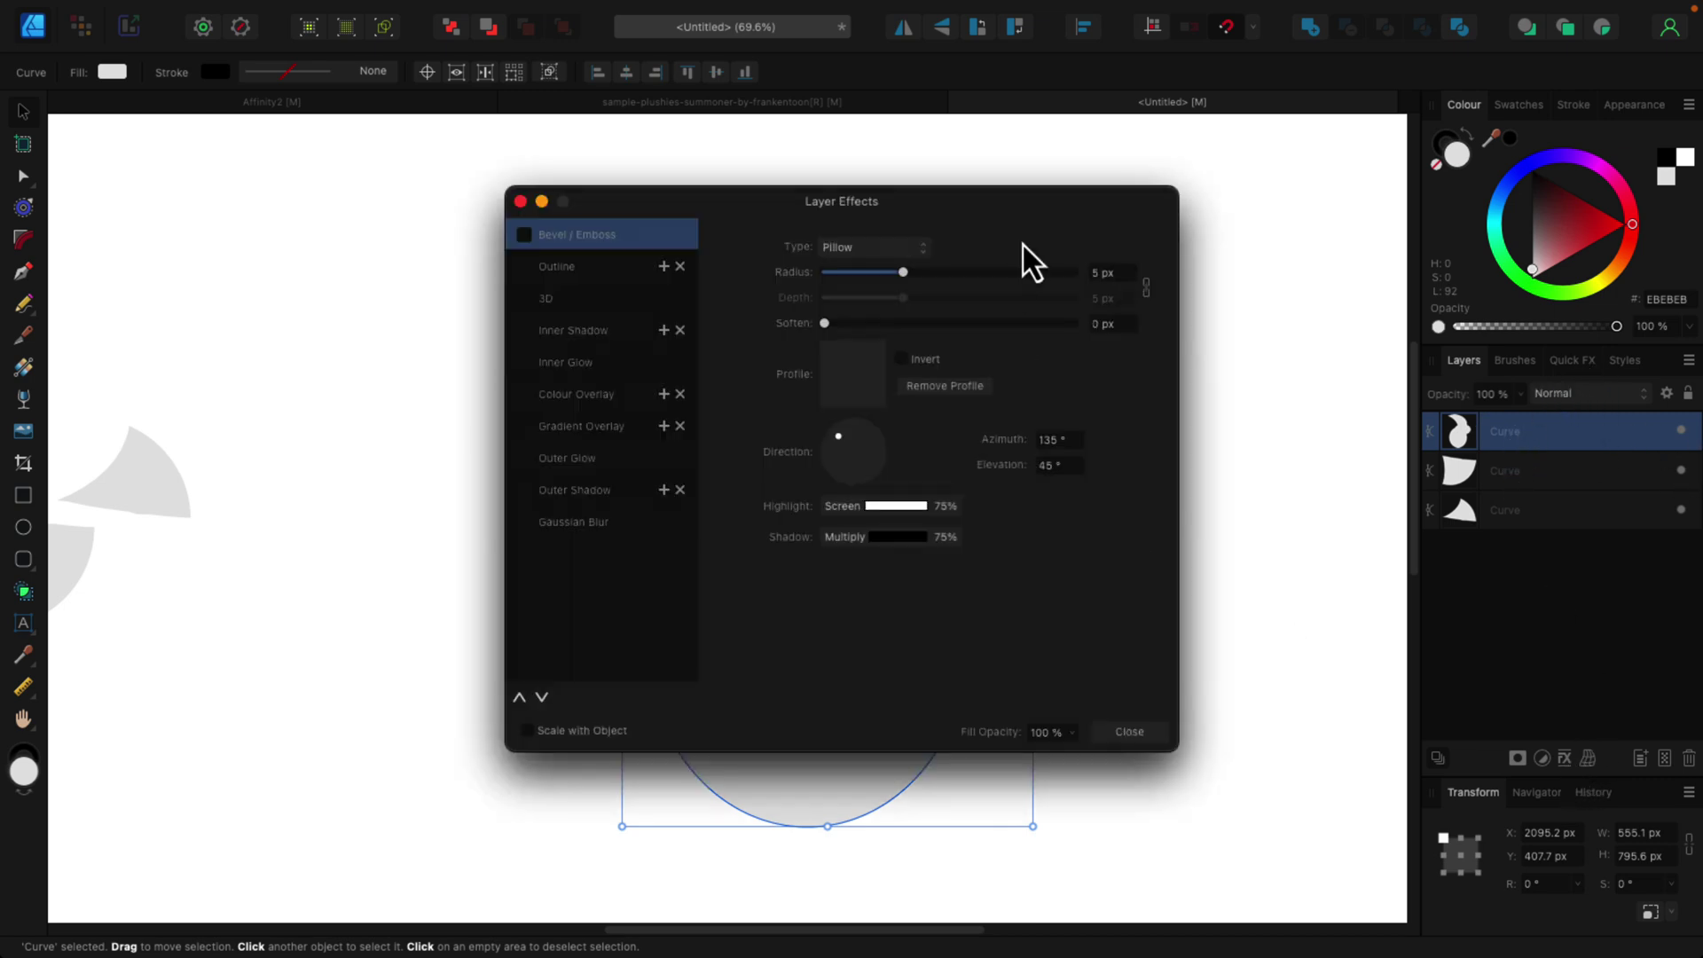
drag(934, 205, 1456, 120)
click(1046, 152)
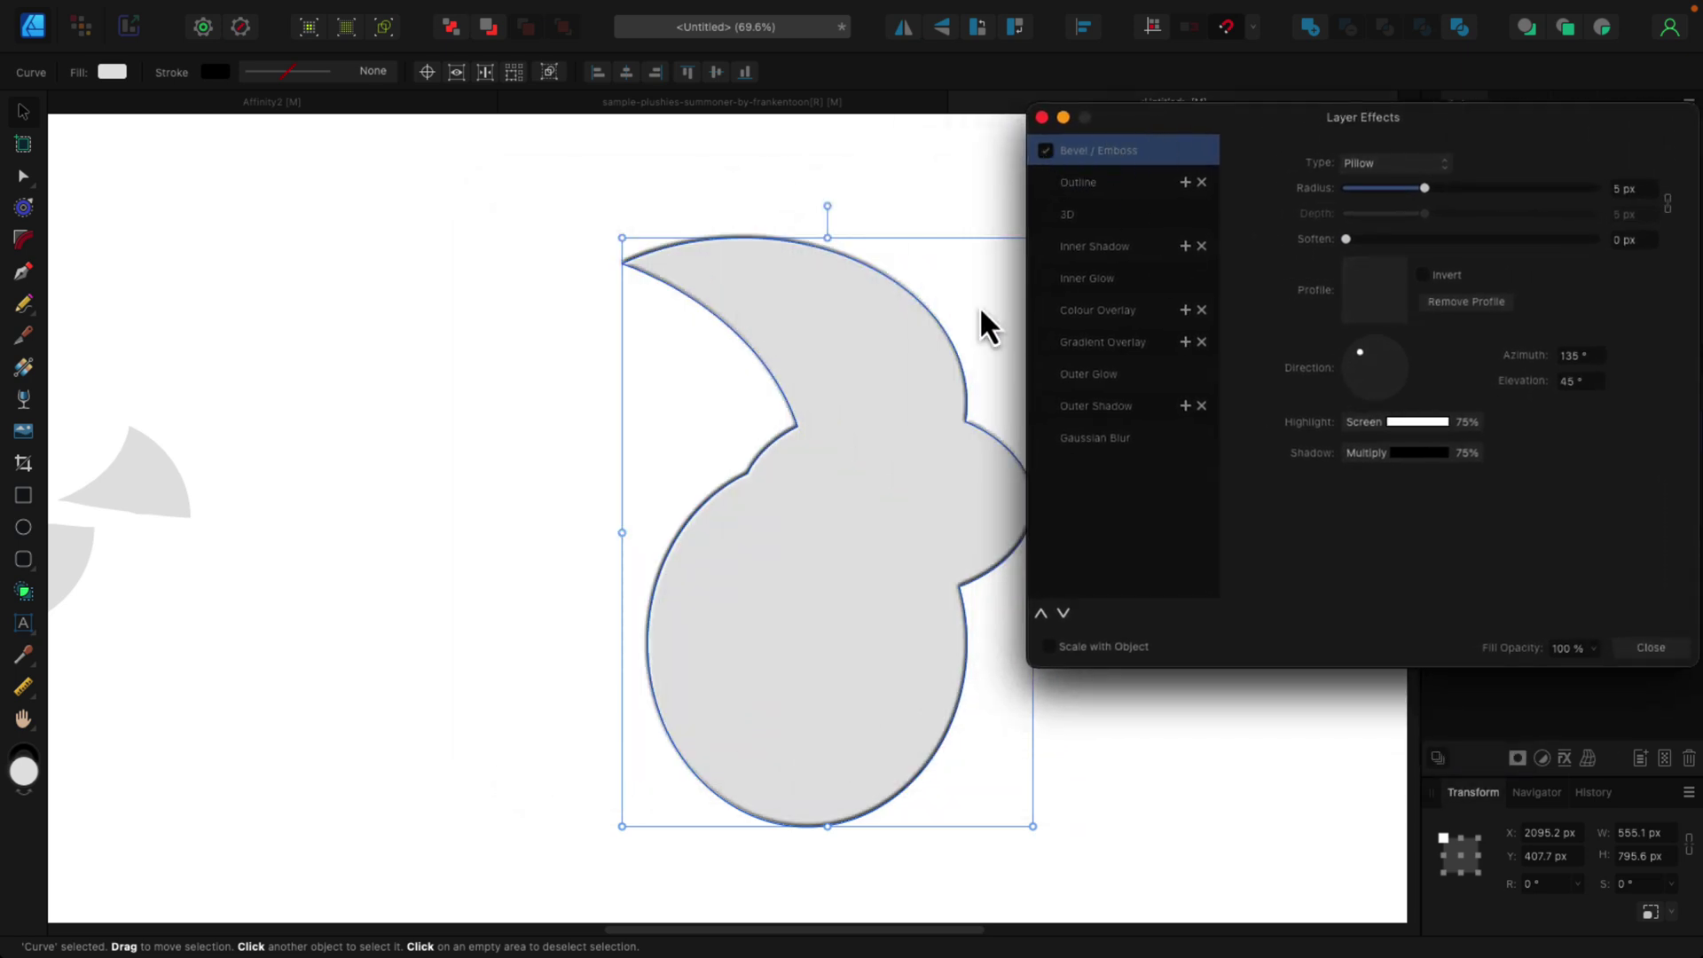
click(1048, 154)
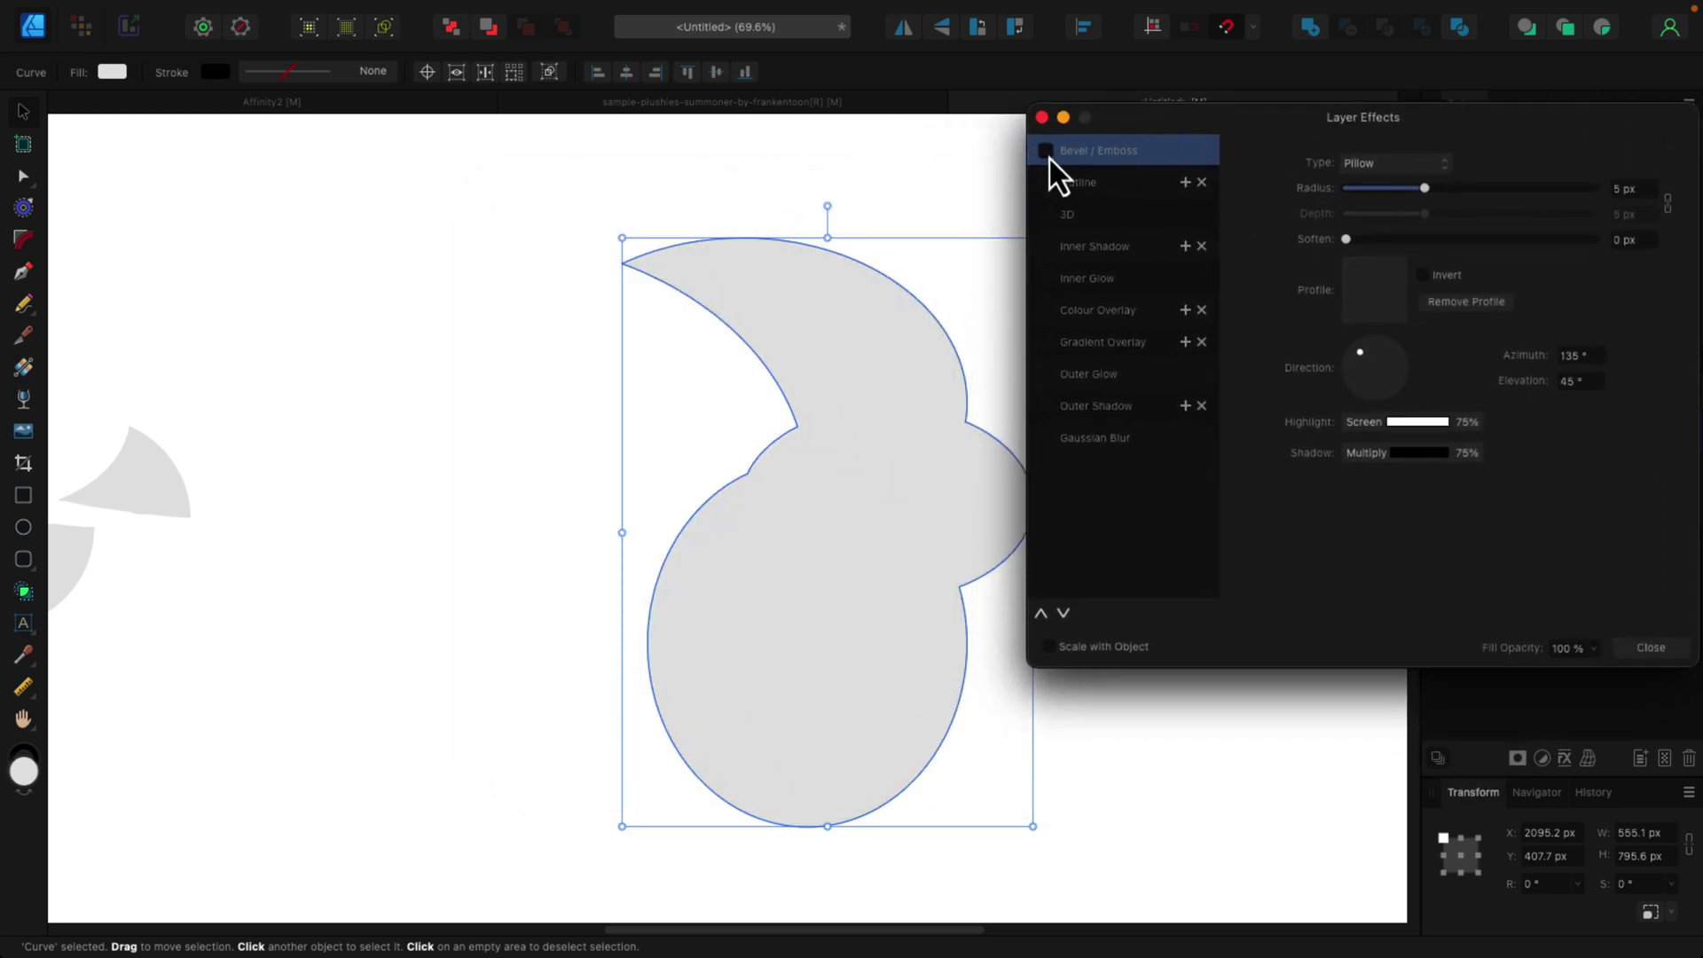
click(1102, 193)
drag(1389, 216, 1449, 220)
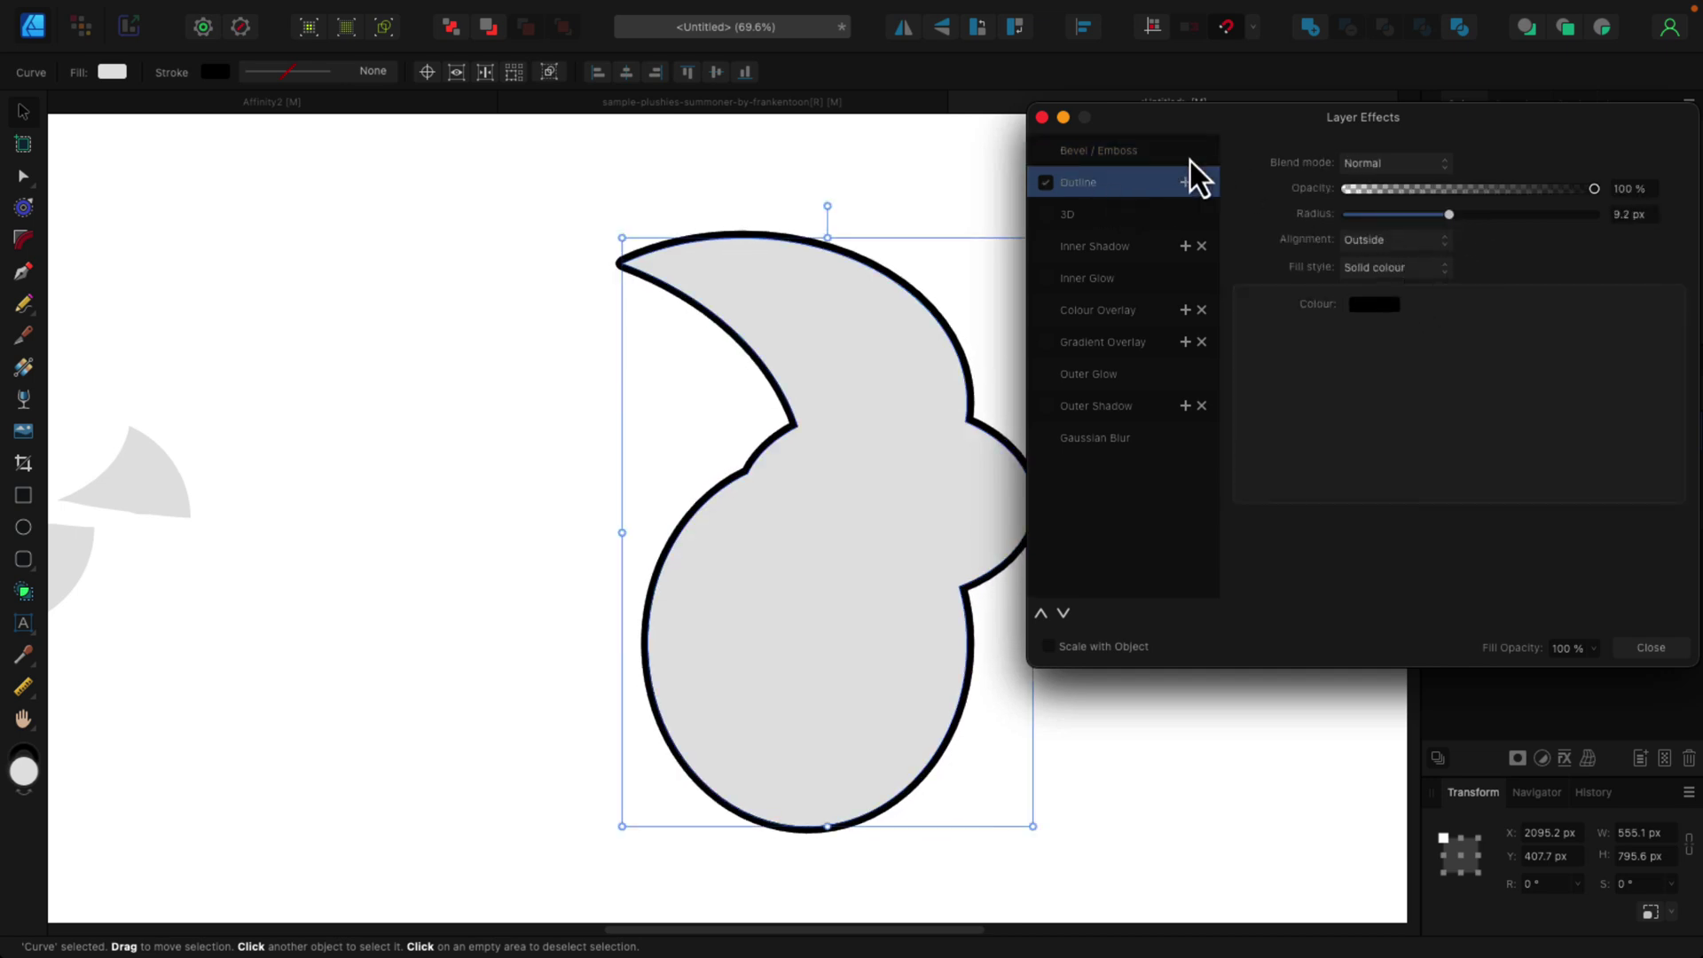
Step: Duplicate the outline and make the copy blue, Inside-aligned, with a 12.6 px radius
click(1189, 186)
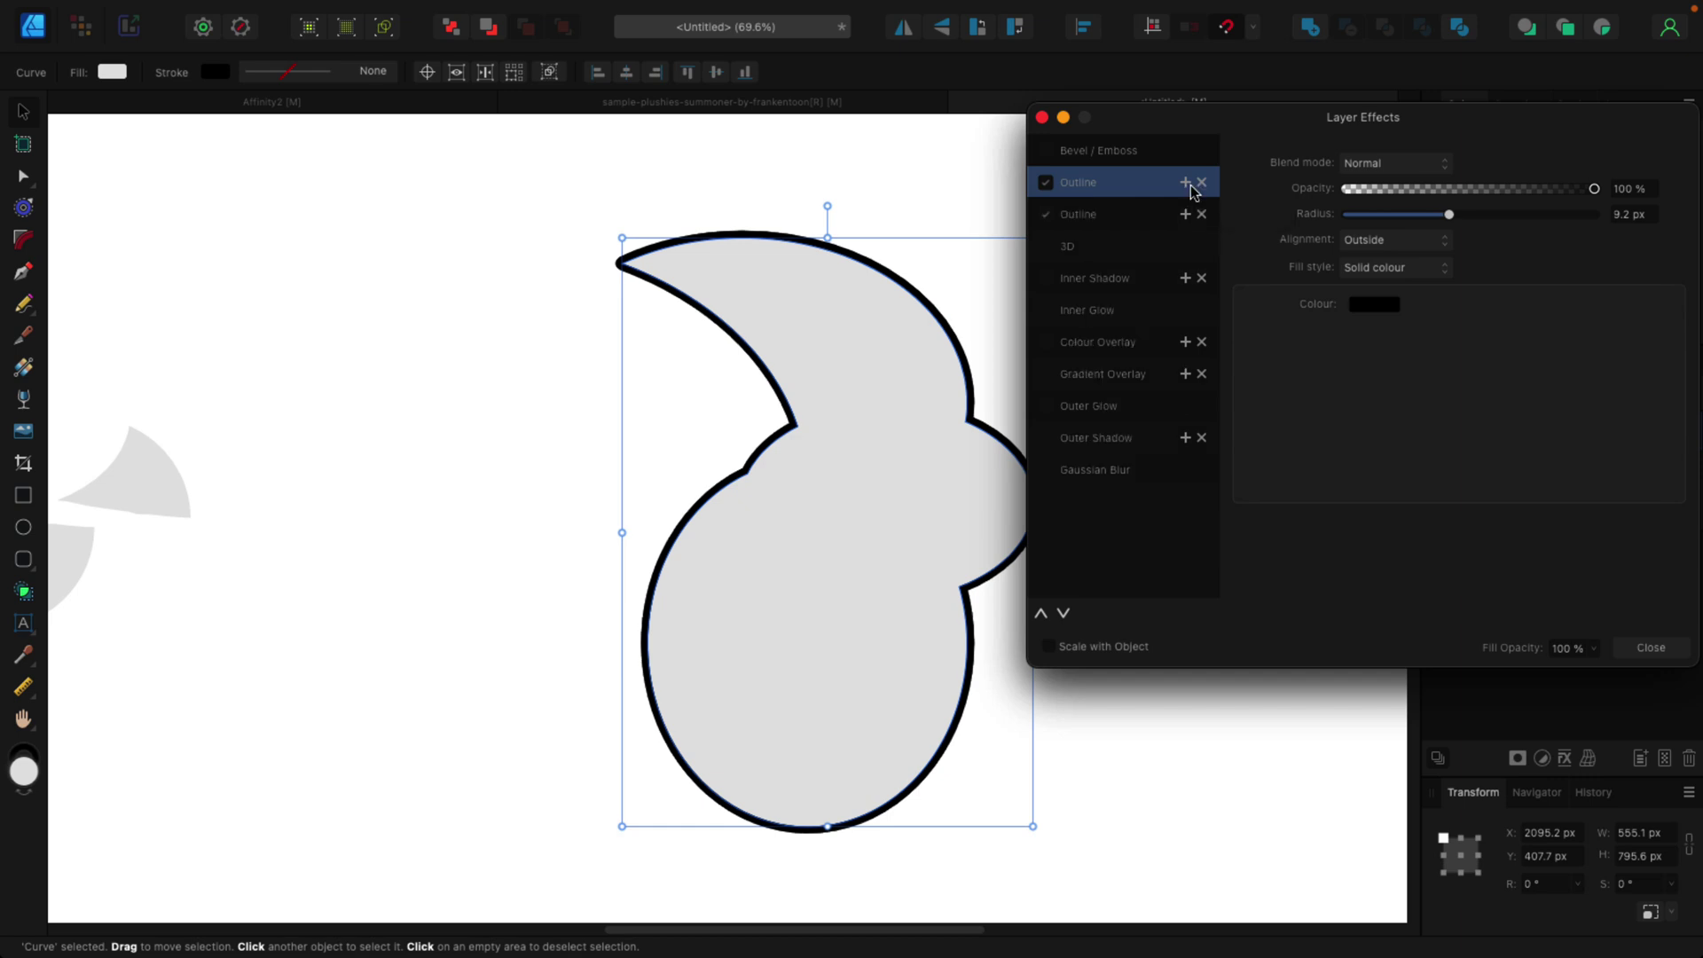
click(1089, 221)
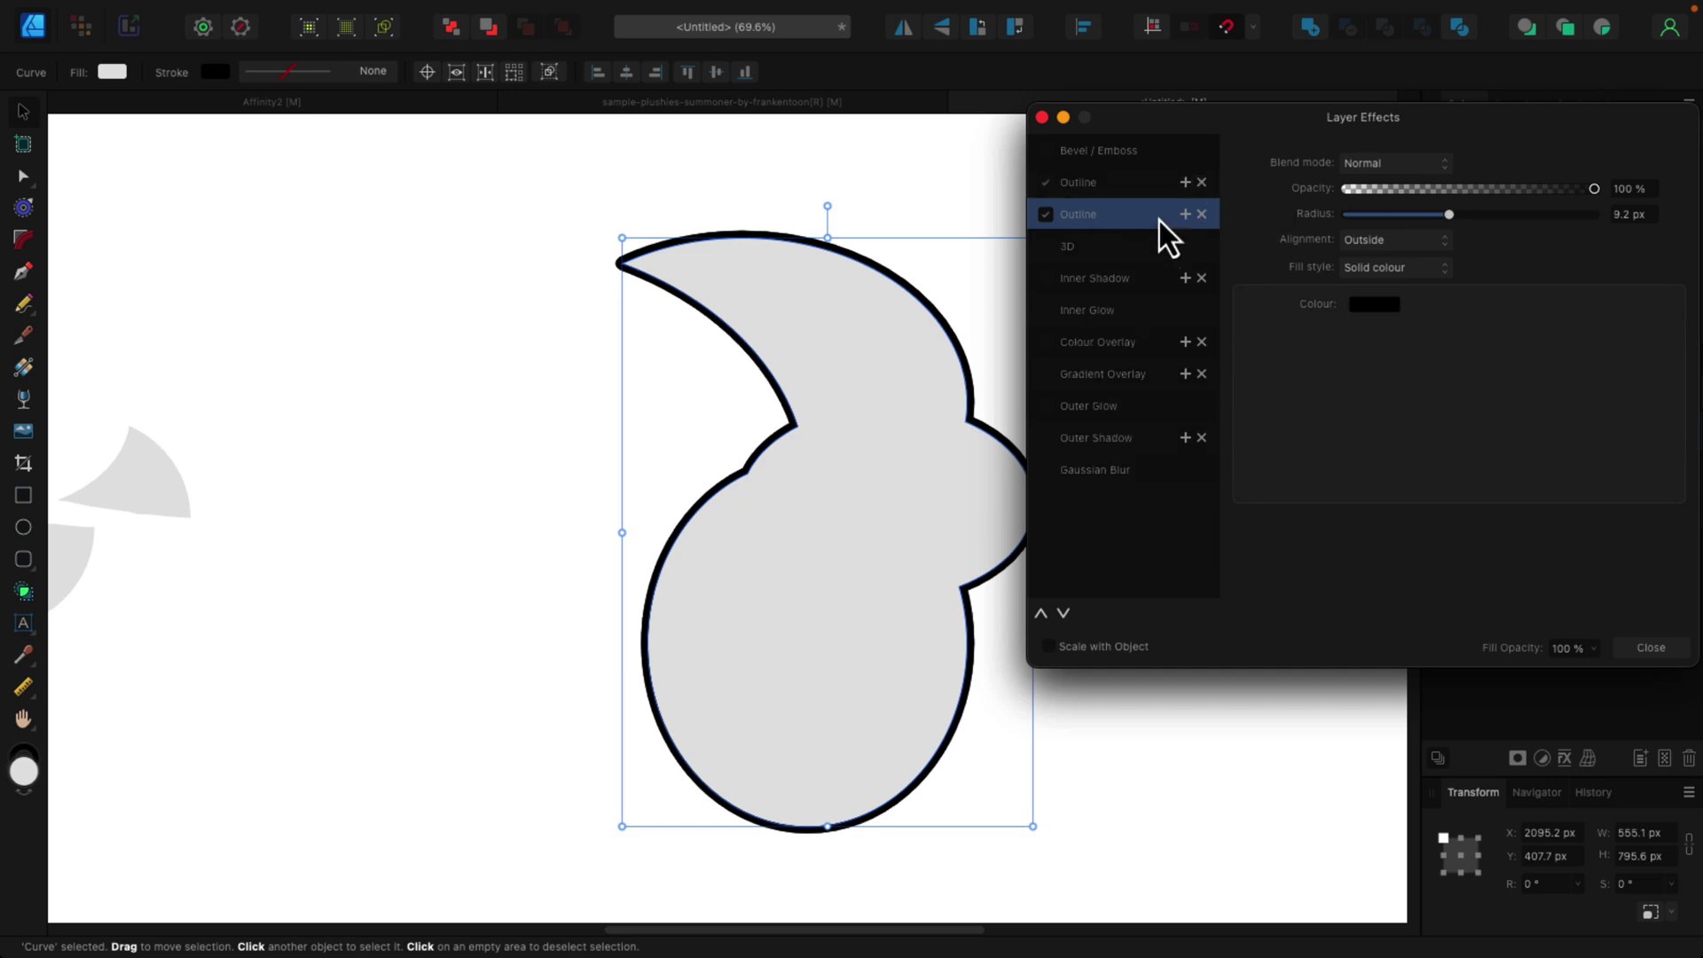
click(1377, 303)
click(1452, 458)
drag(1385, 437, 1421, 436)
click(1420, 446)
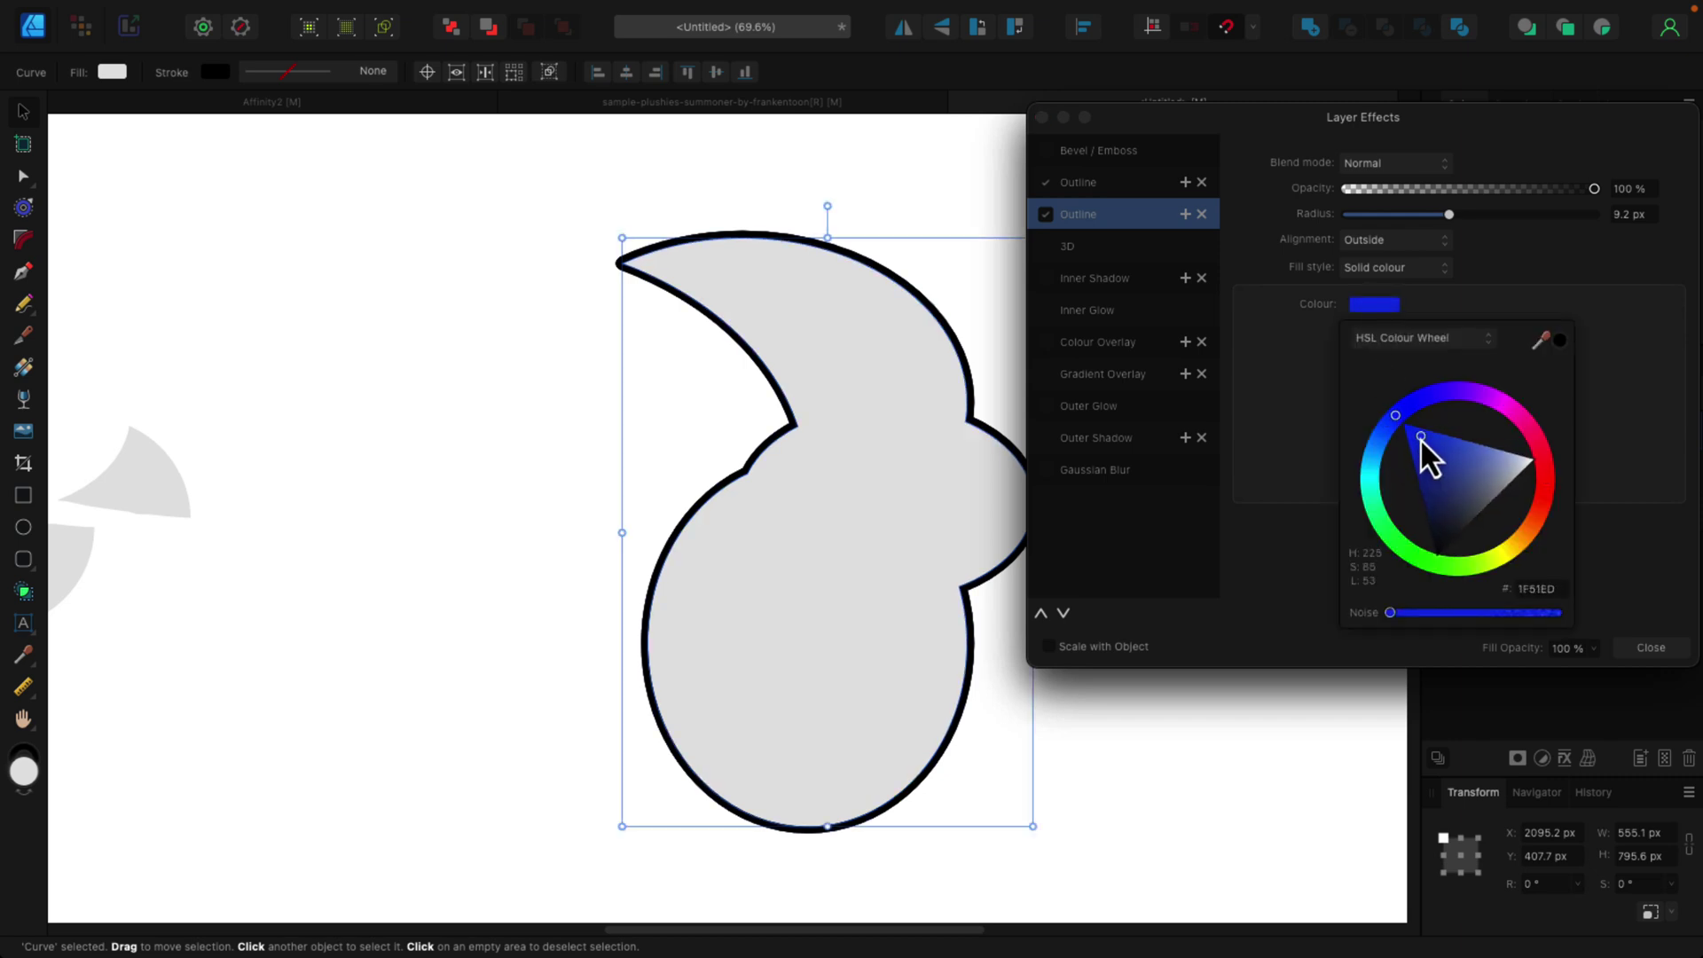
click(1446, 241)
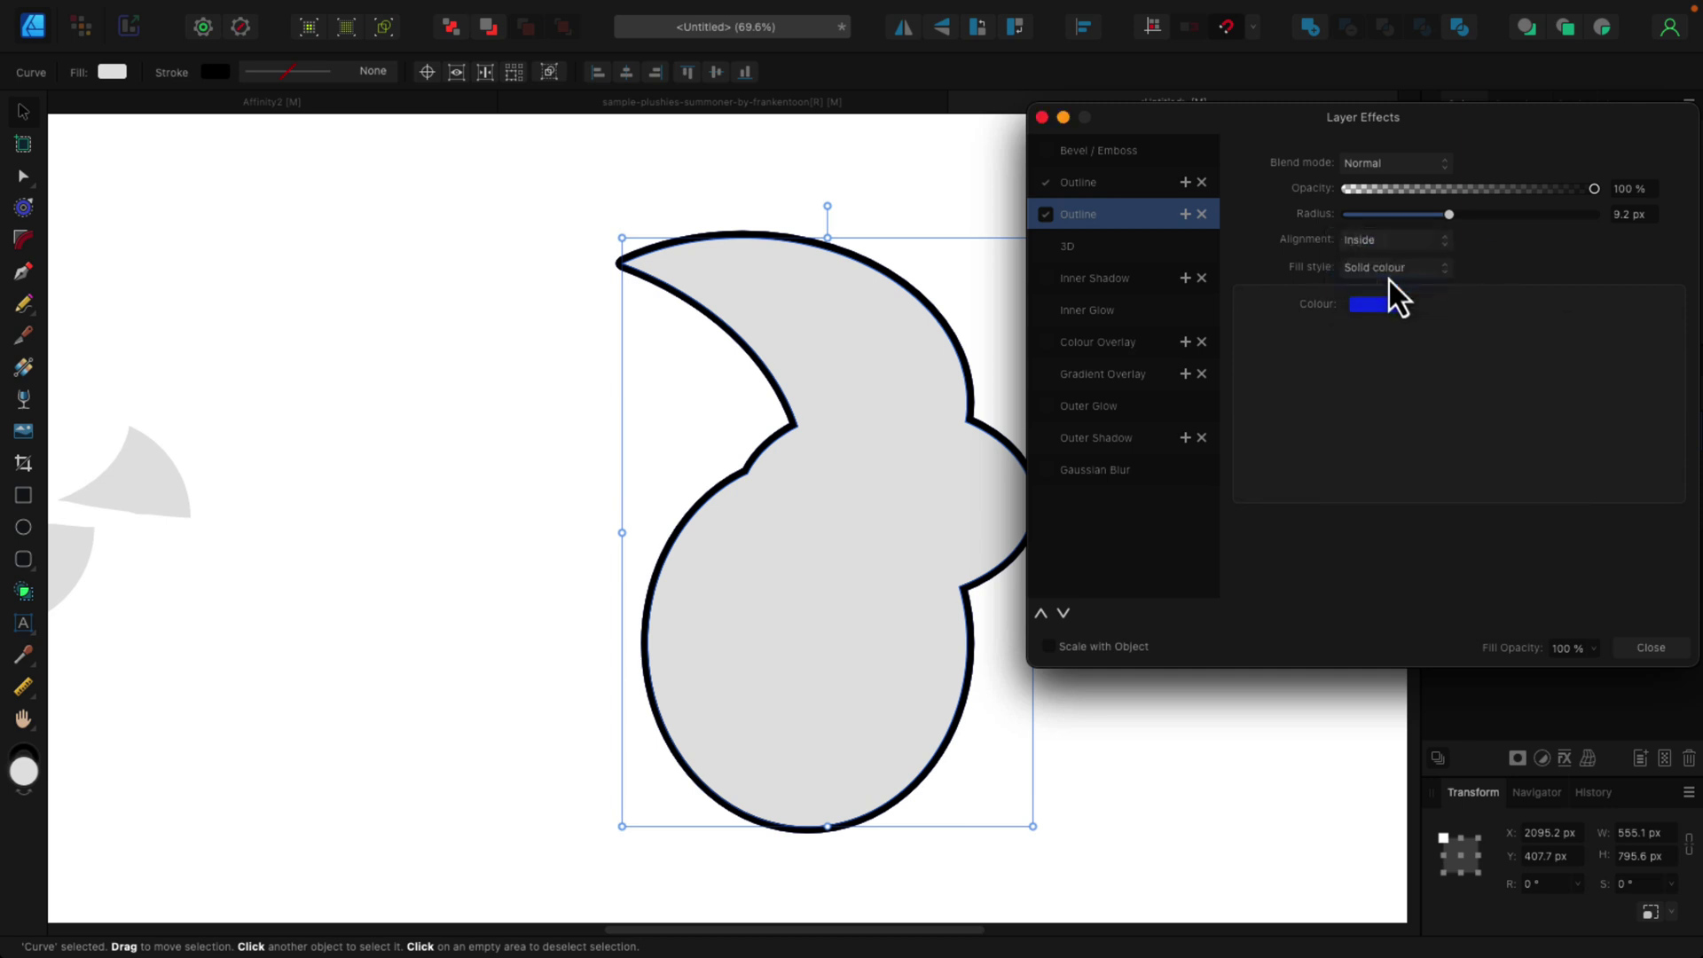
mouse_move(1449, 217)
mouse_down()
mouse_move(1414, 221)
mouse_move(1461, 215)
mouse_up()
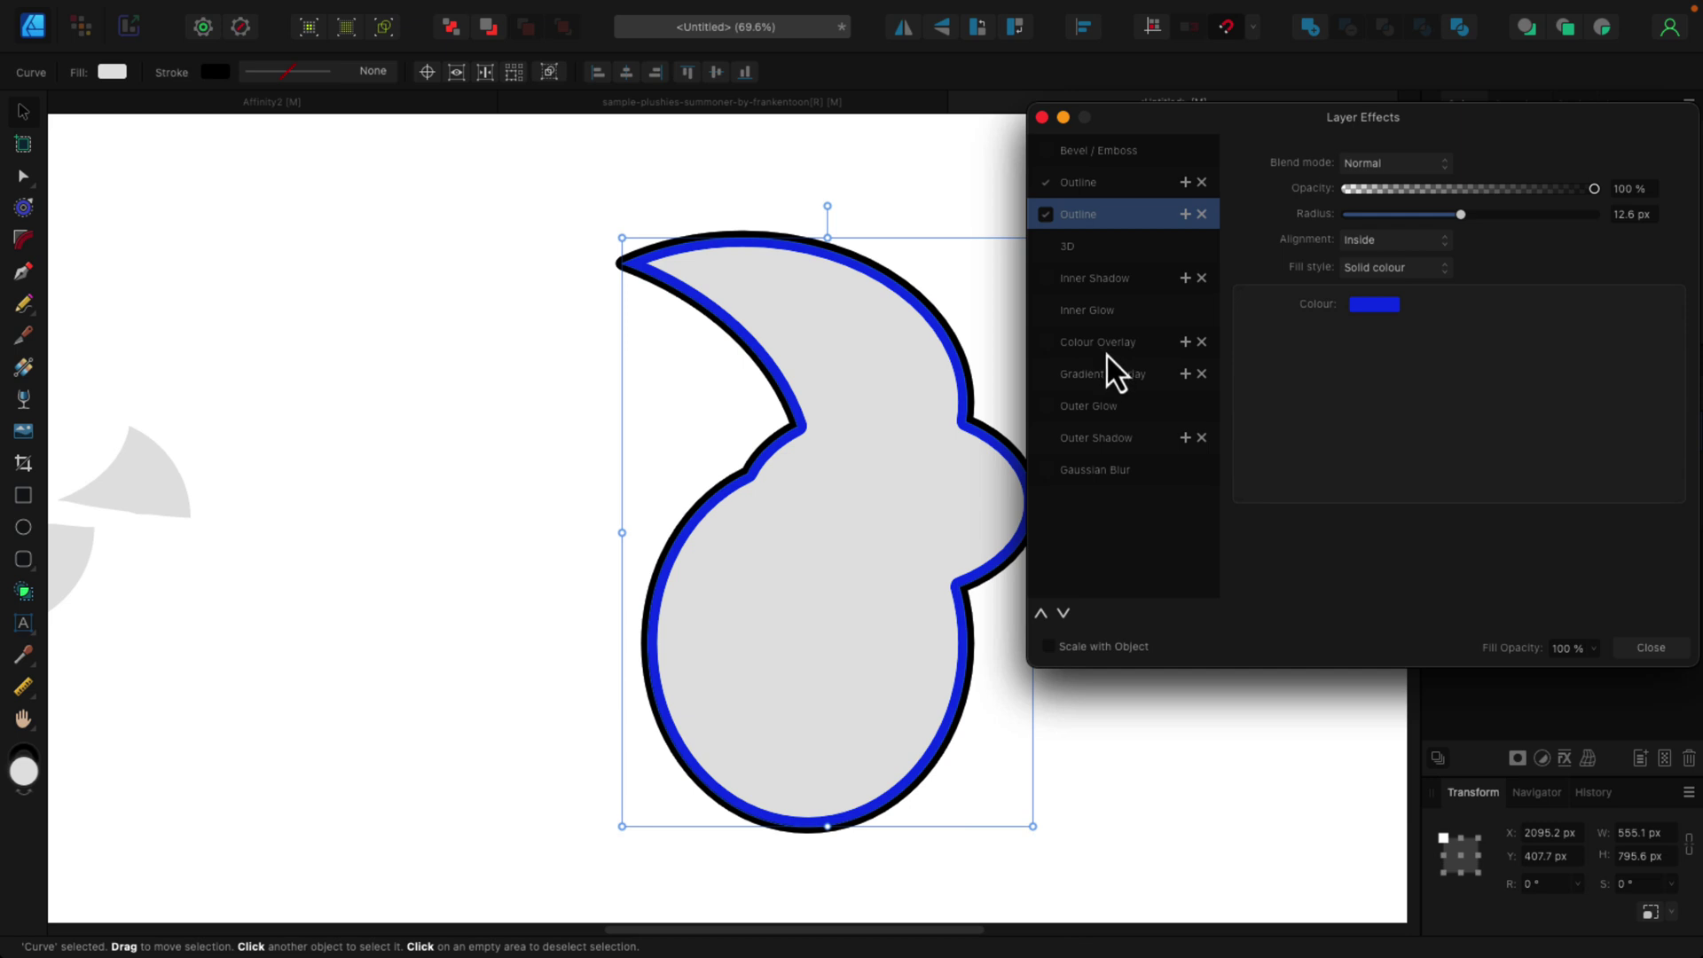
Step: Add a second Outer Shadow with a 90.5 px radius, new angle and 72% intensity
click(1189, 450)
drag(1458, 223, 1590, 211)
drag(1400, 364, 1413, 332)
drag(1345, 267, 1525, 267)
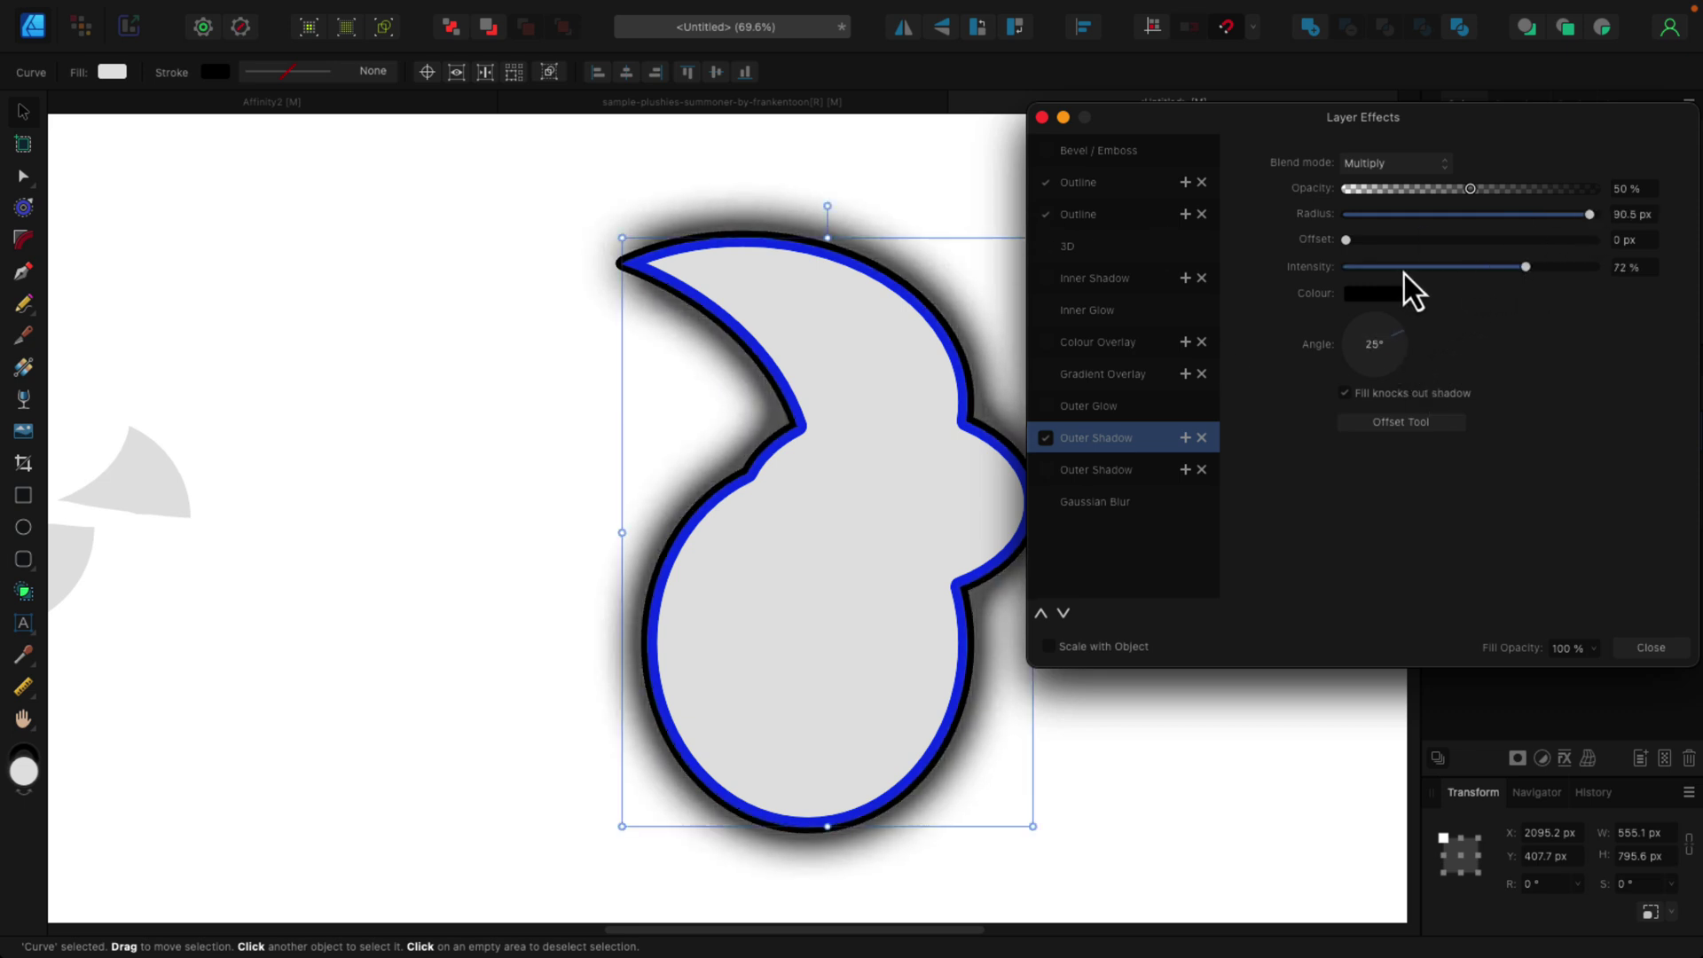
Step: Duplicate it as a third shadow at 72%, 135° angle, about 56 px radius, and close effects
click(1185, 439)
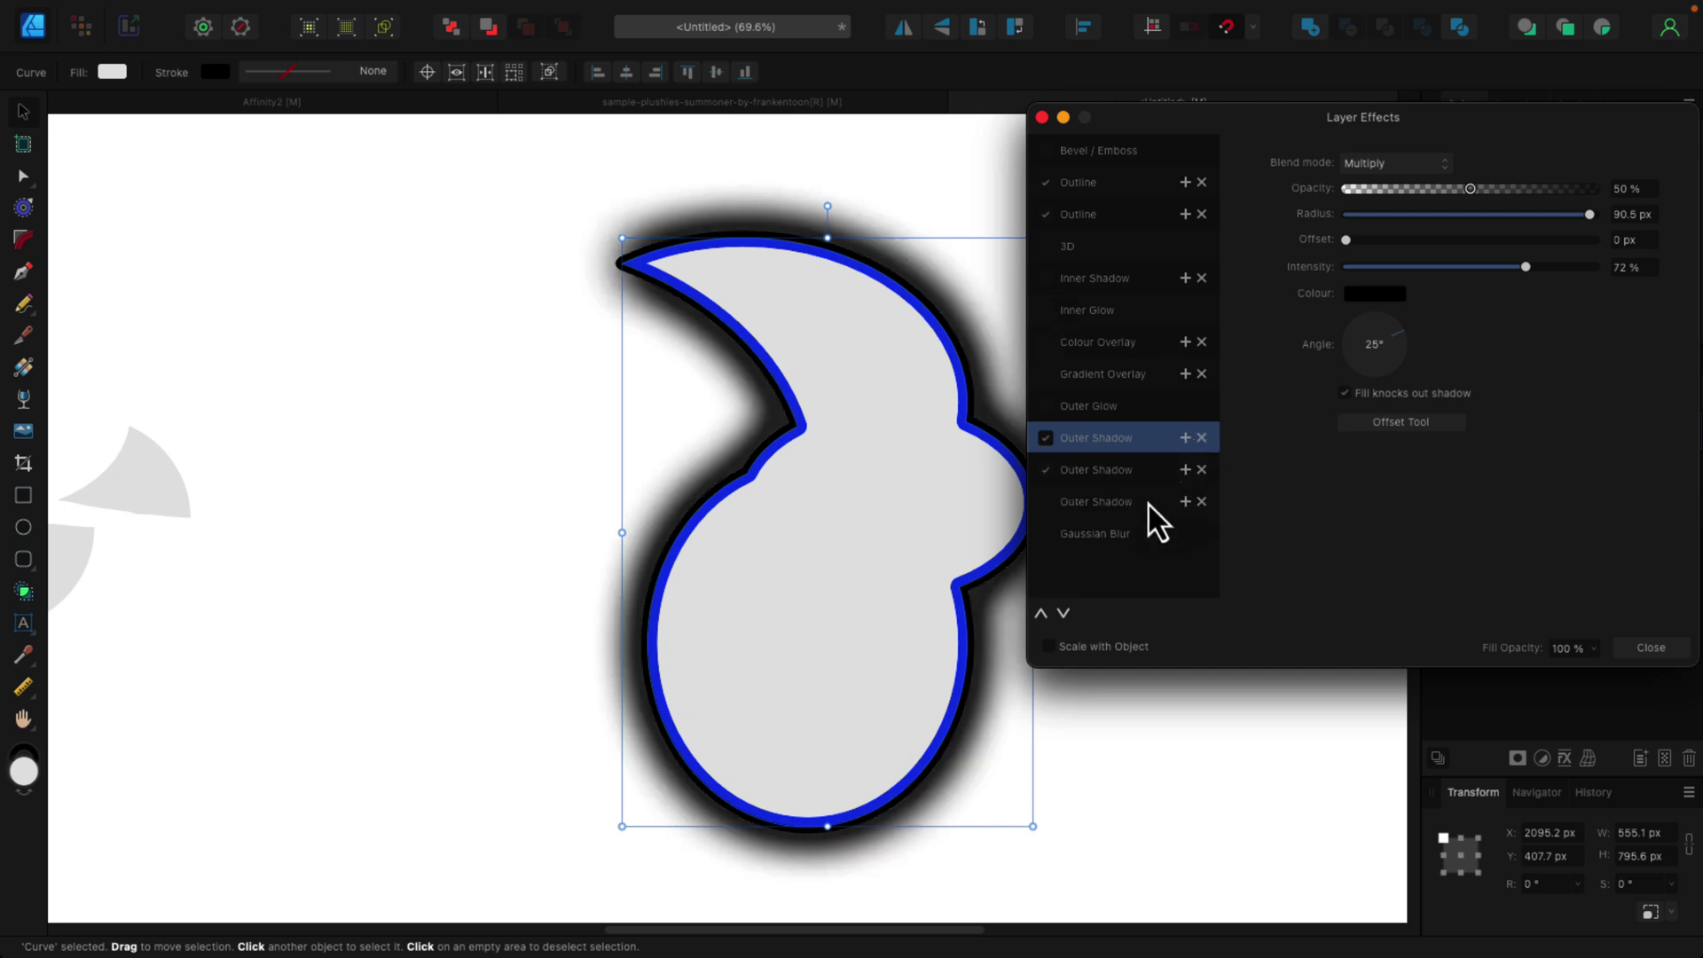
click(1105, 504)
click(1524, 267)
click(1354, 337)
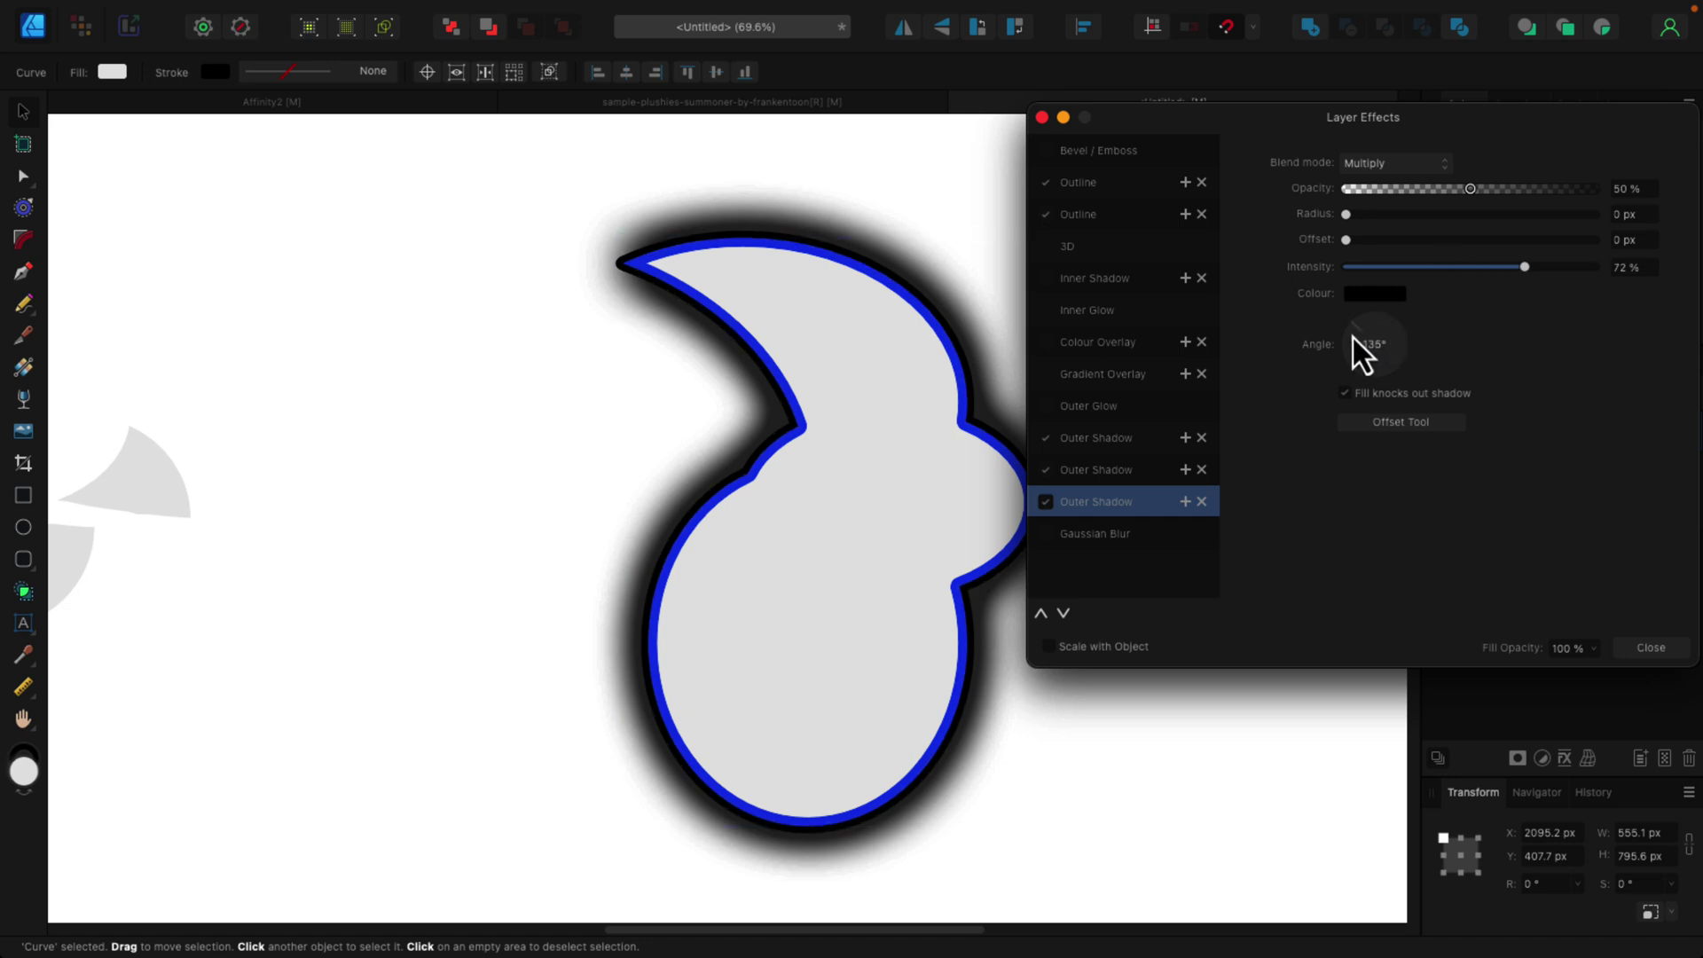
drag(1350, 222, 1570, 216)
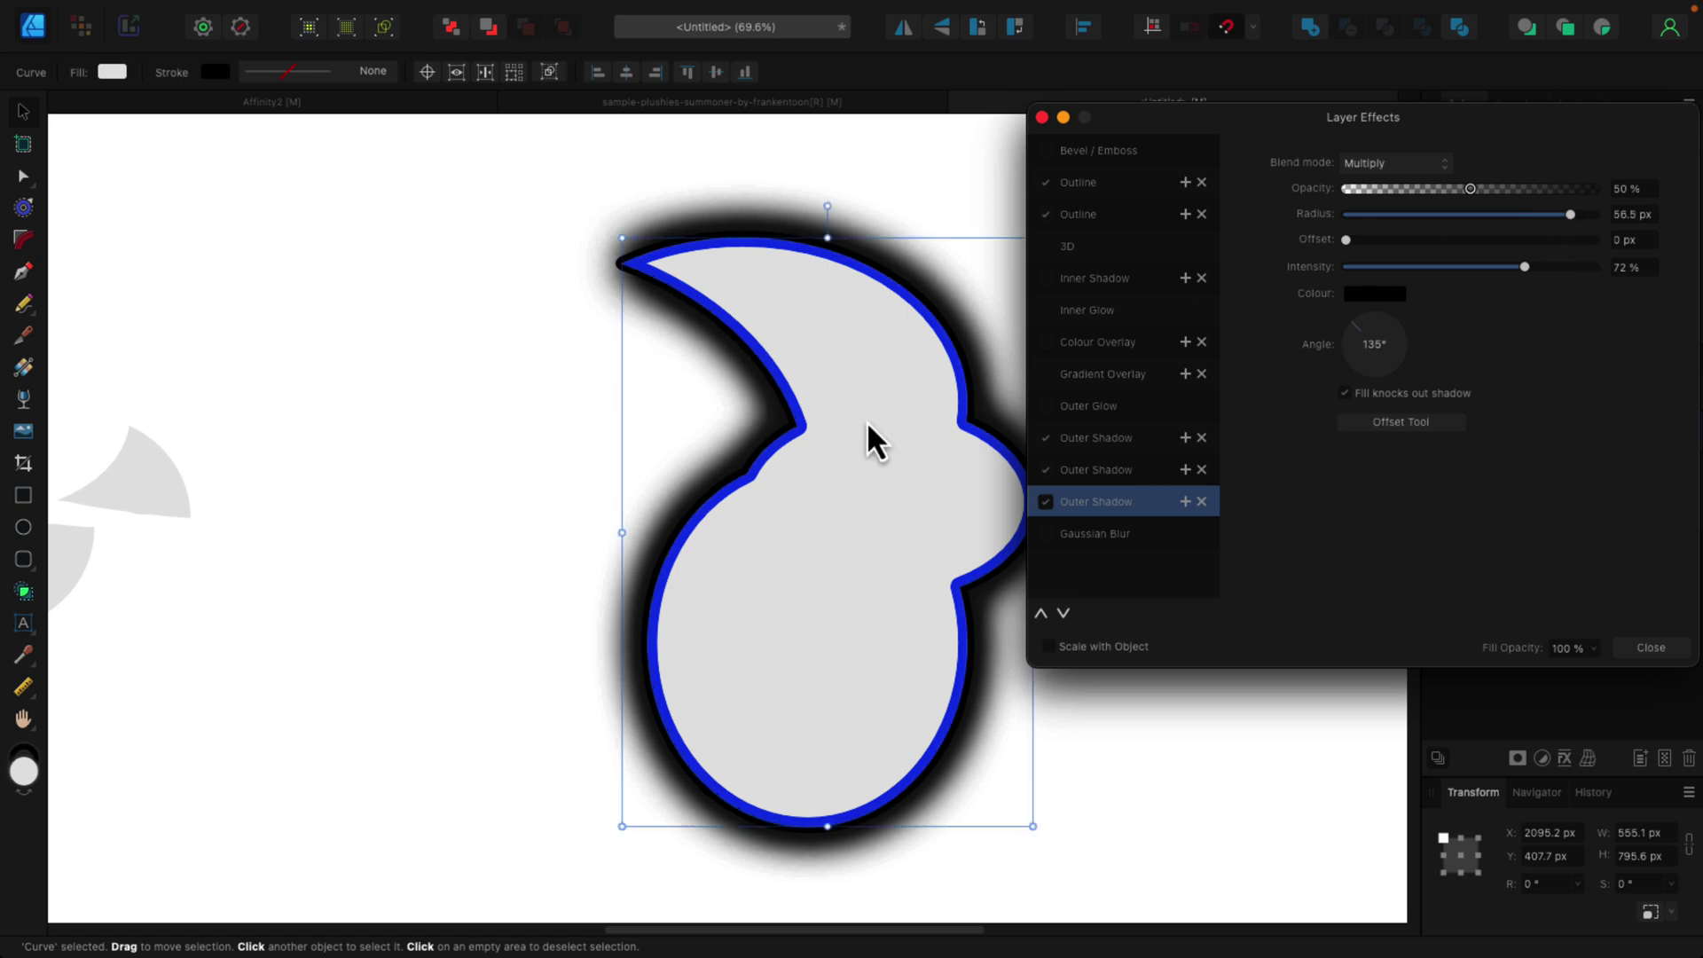
click(1042, 117)
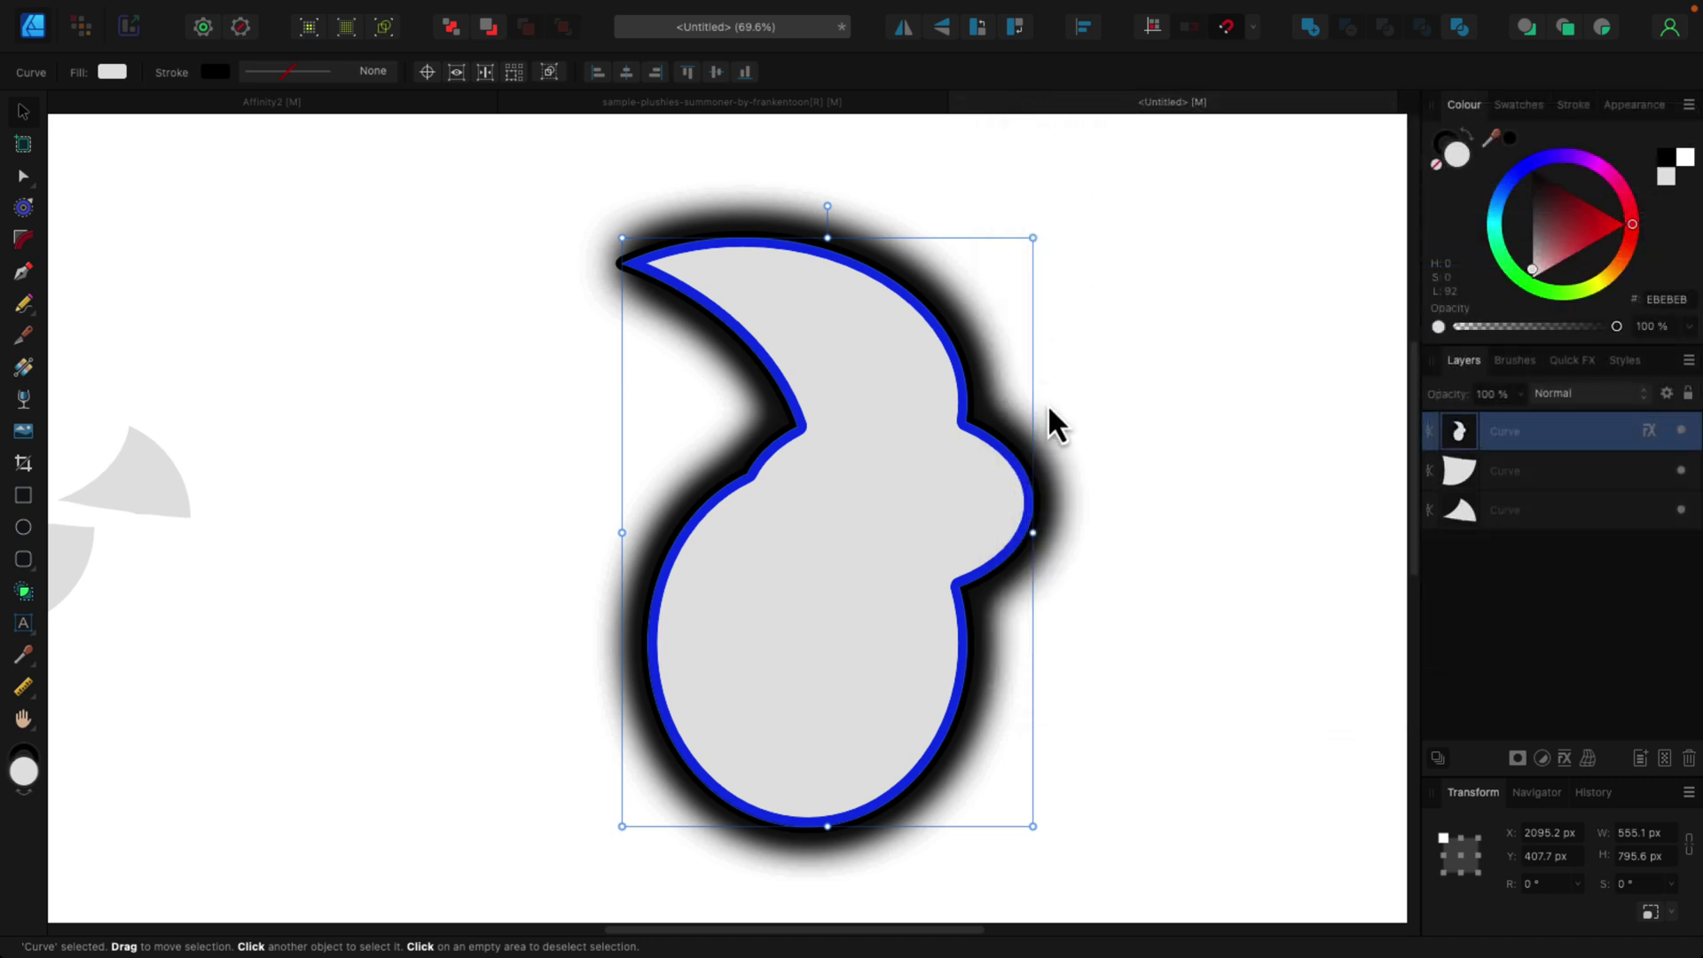
Step: Apply a Quad warp to the blob and drag its top-right corner up and right
scroll(1131, 576, down, 1)
scroll(1132, 577, right, 1)
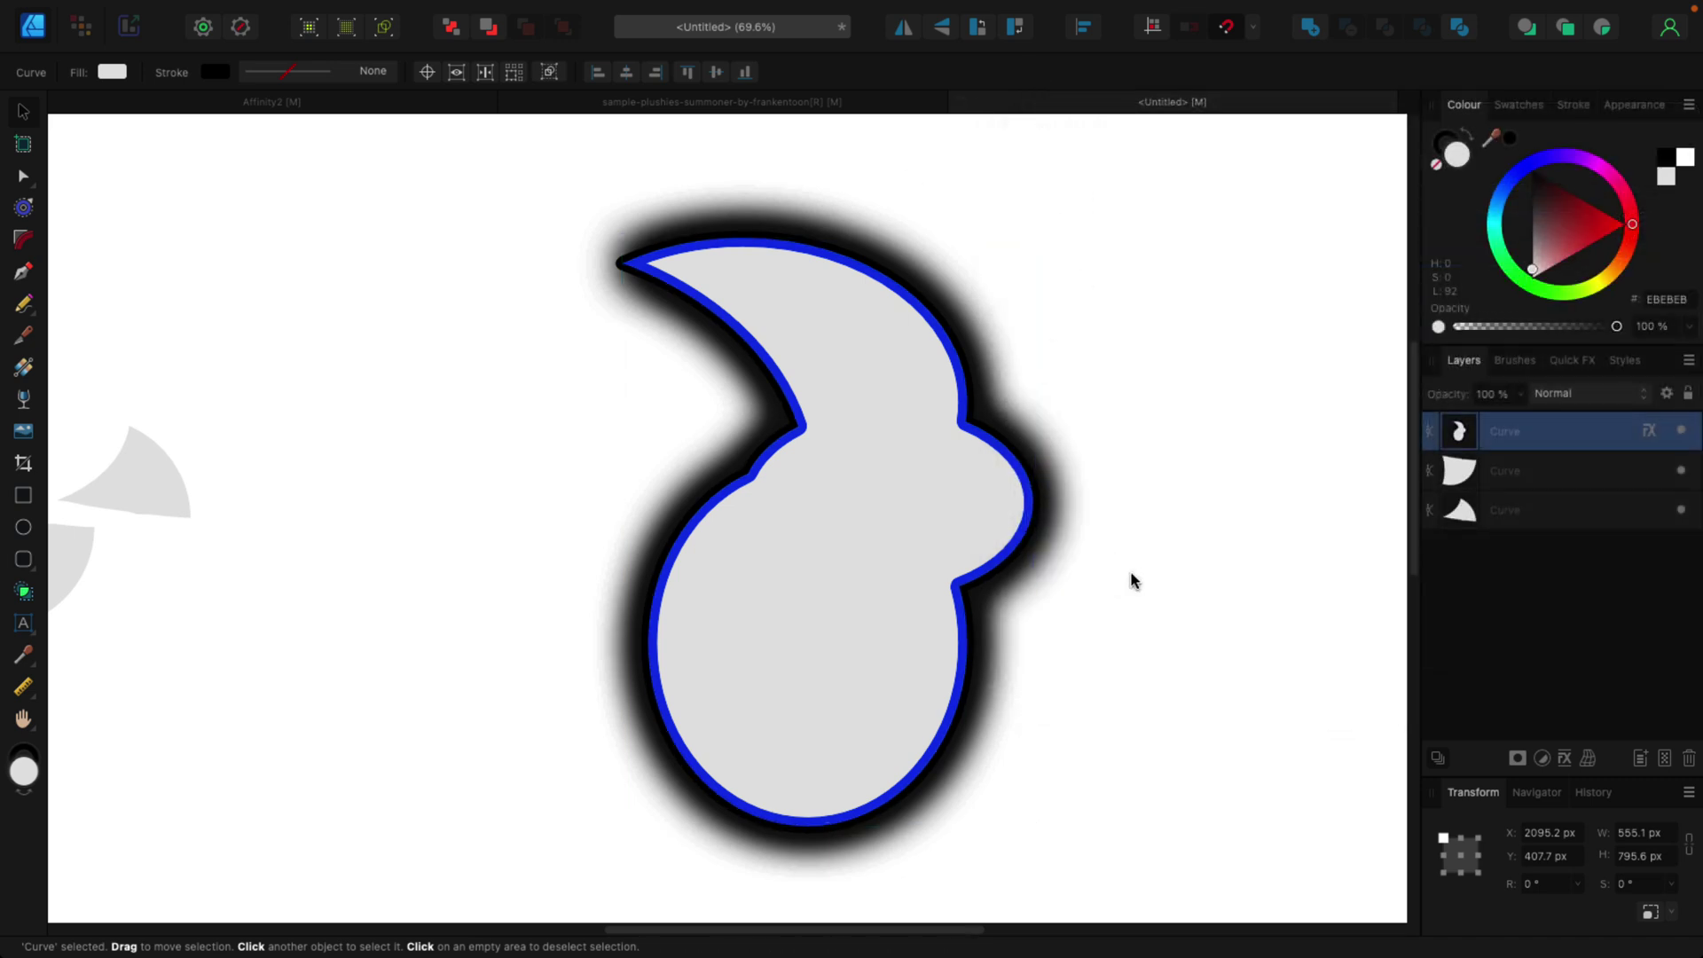
click(1589, 759)
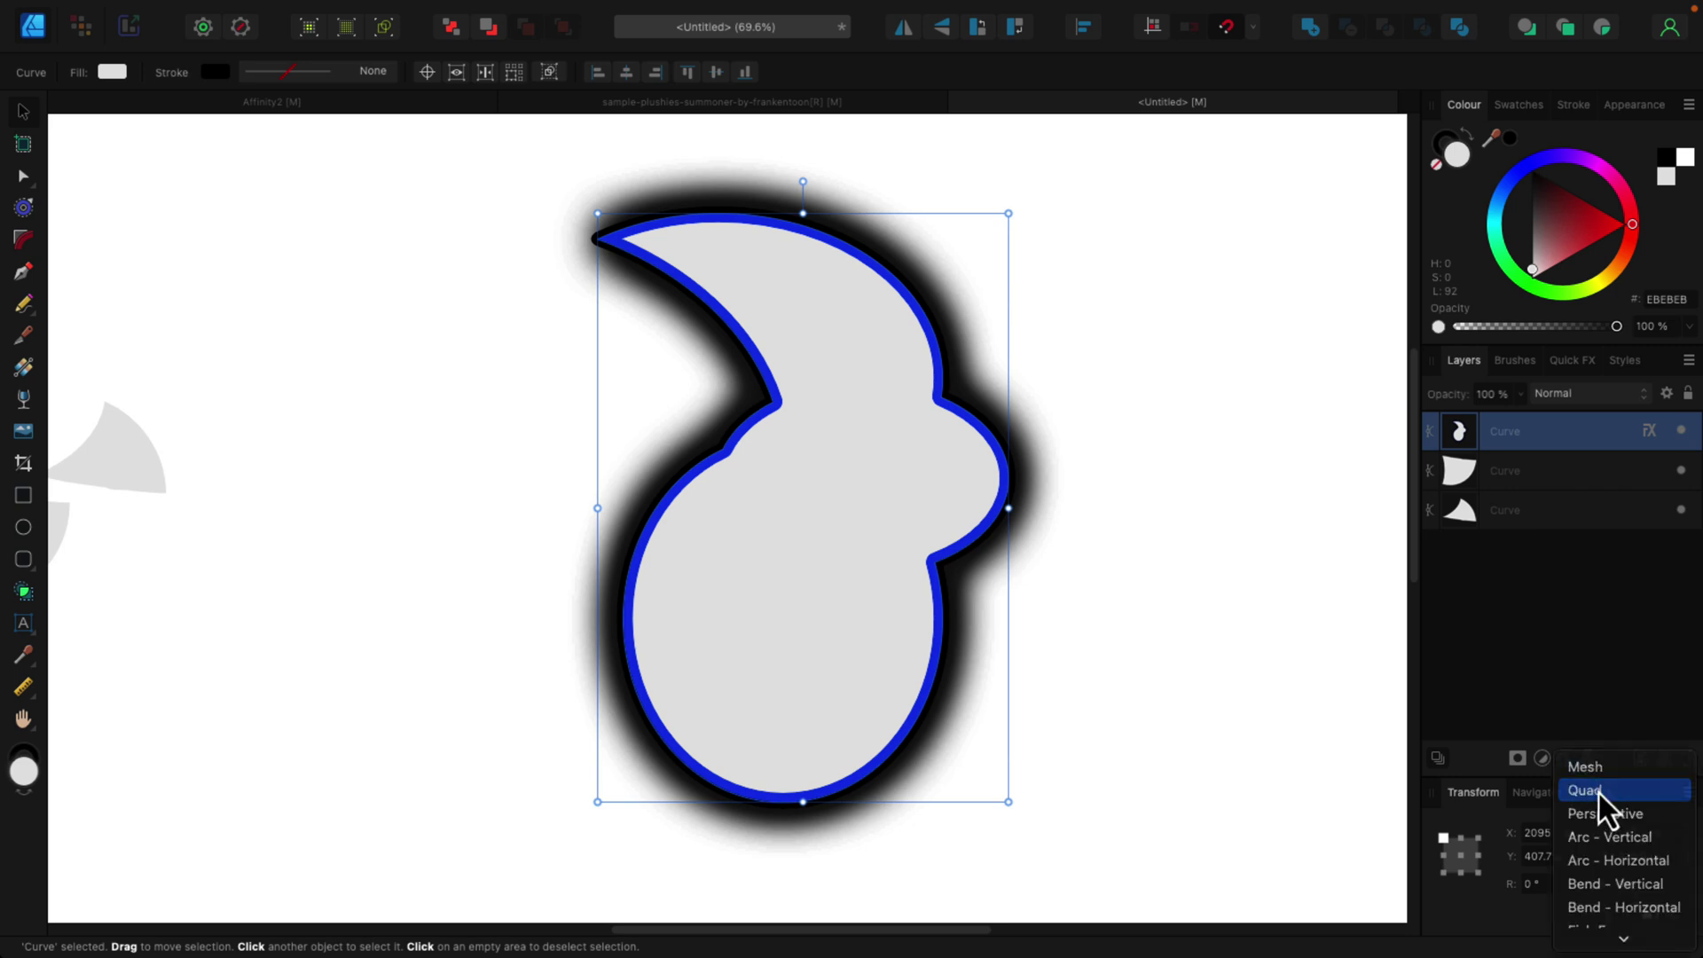
click(1597, 791)
drag(1009, 214, 1117, 164)
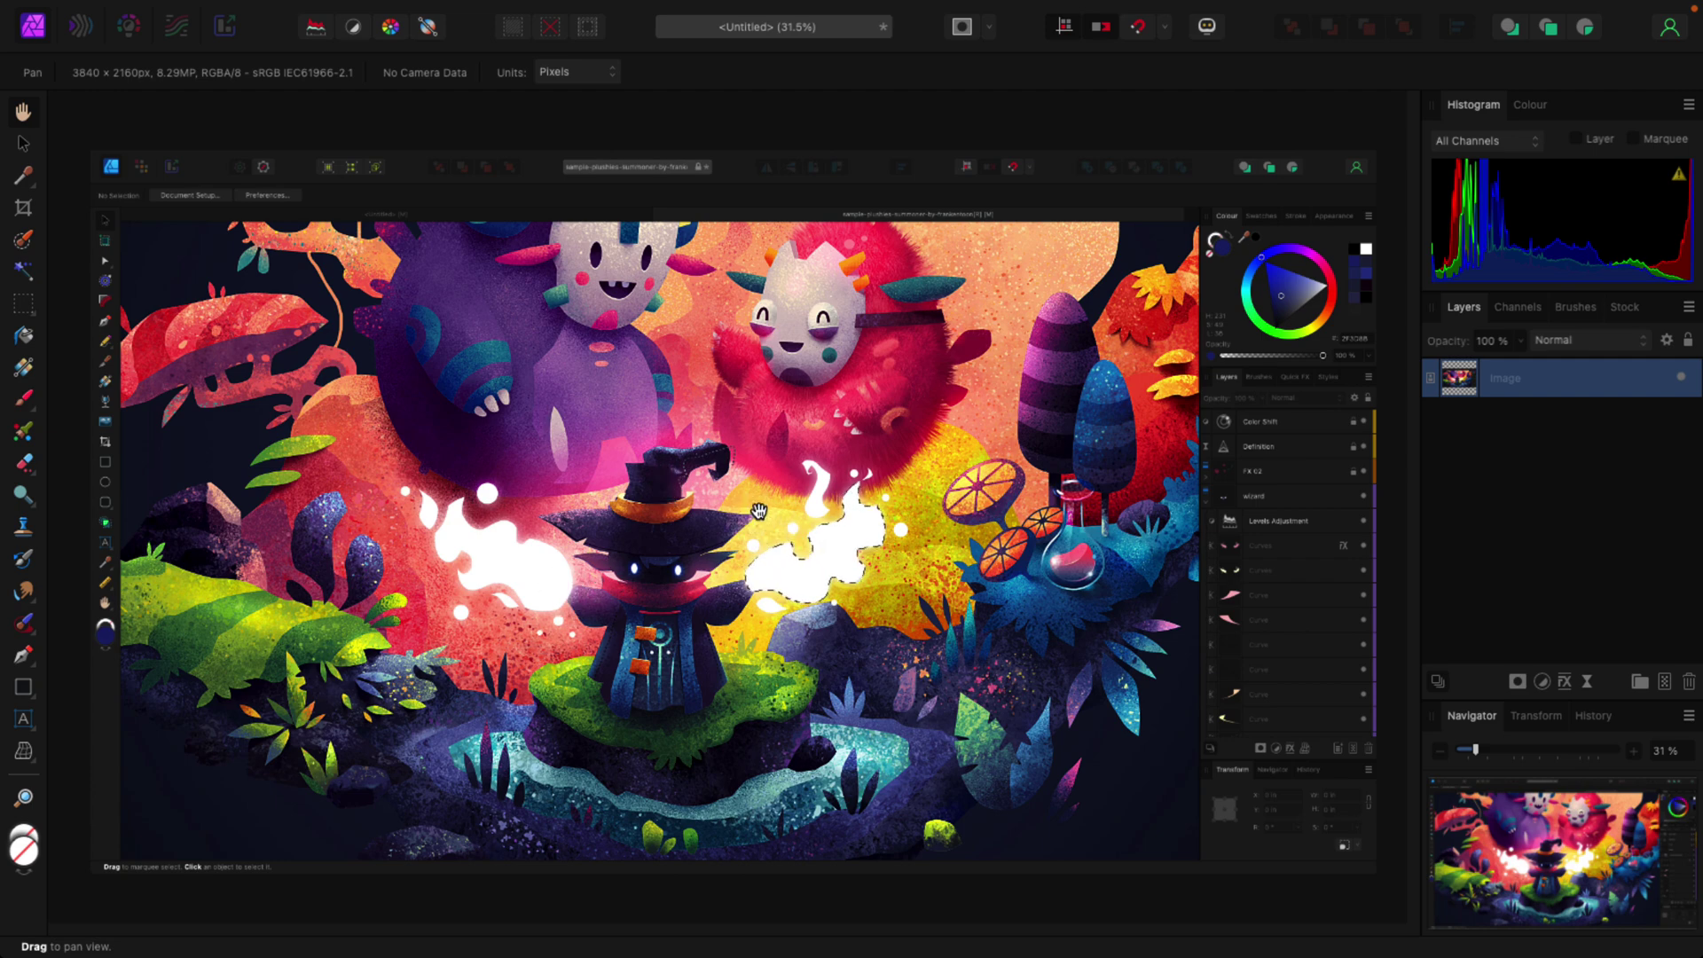
Step: Deselect, then paint over the teal plants on the lower-right rocks with the Inpainting Brush
key(ctrl+d)
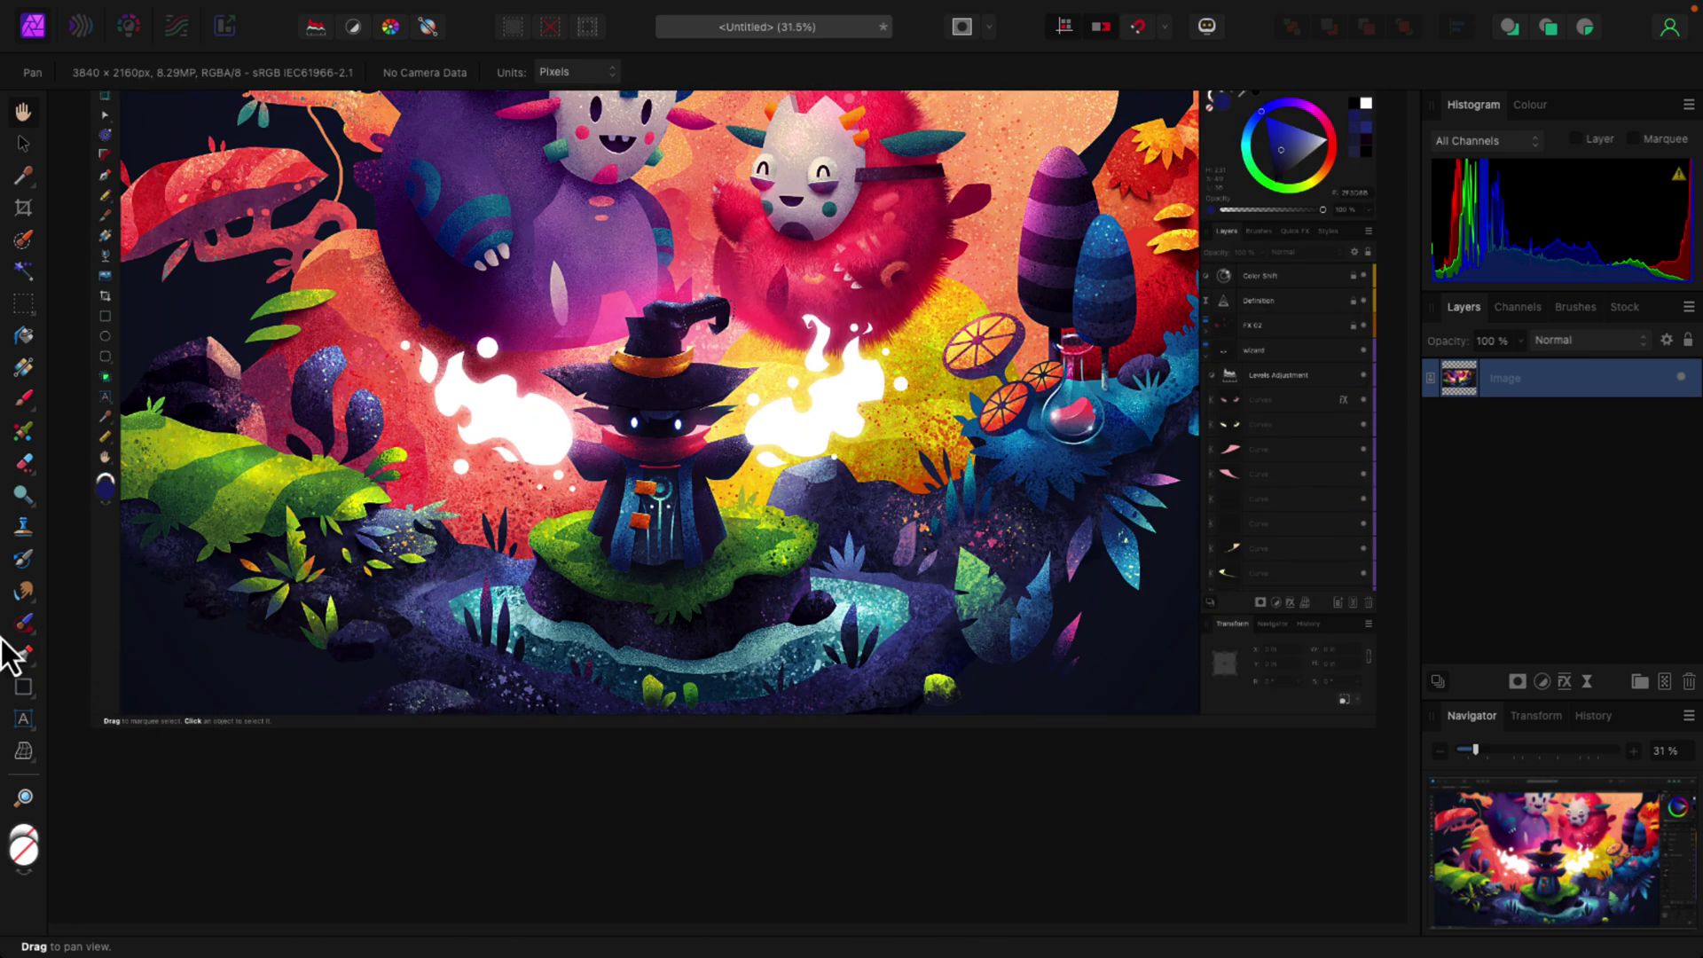
click(27, 626)
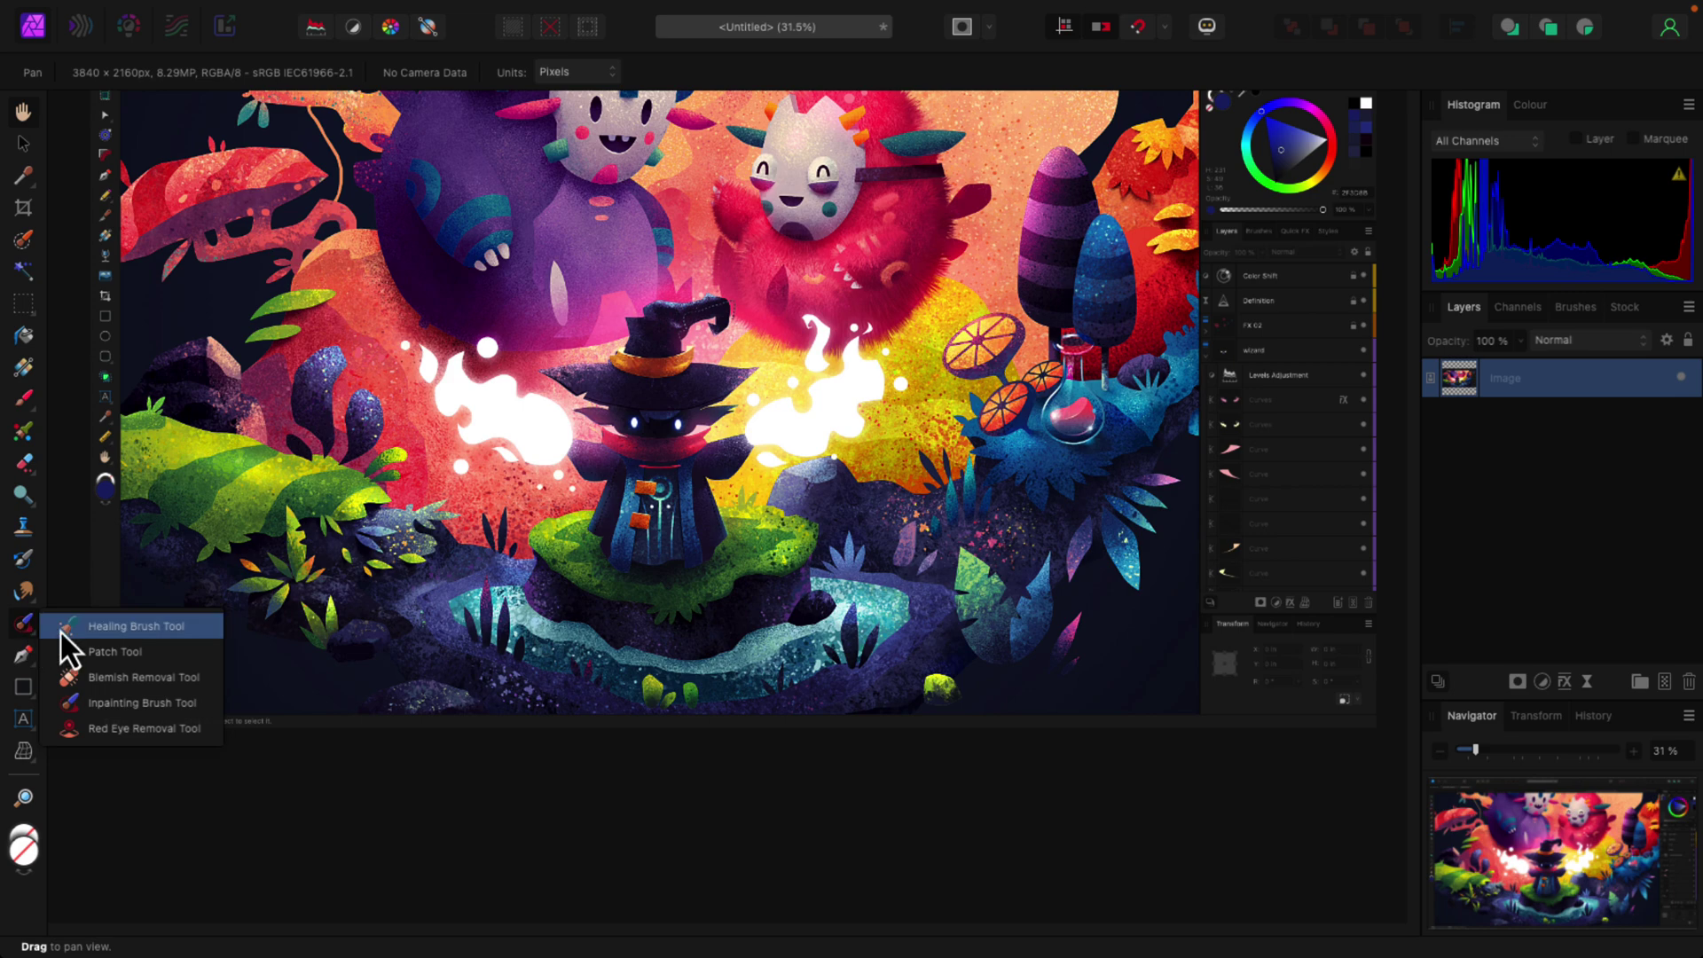
click(122, 702)
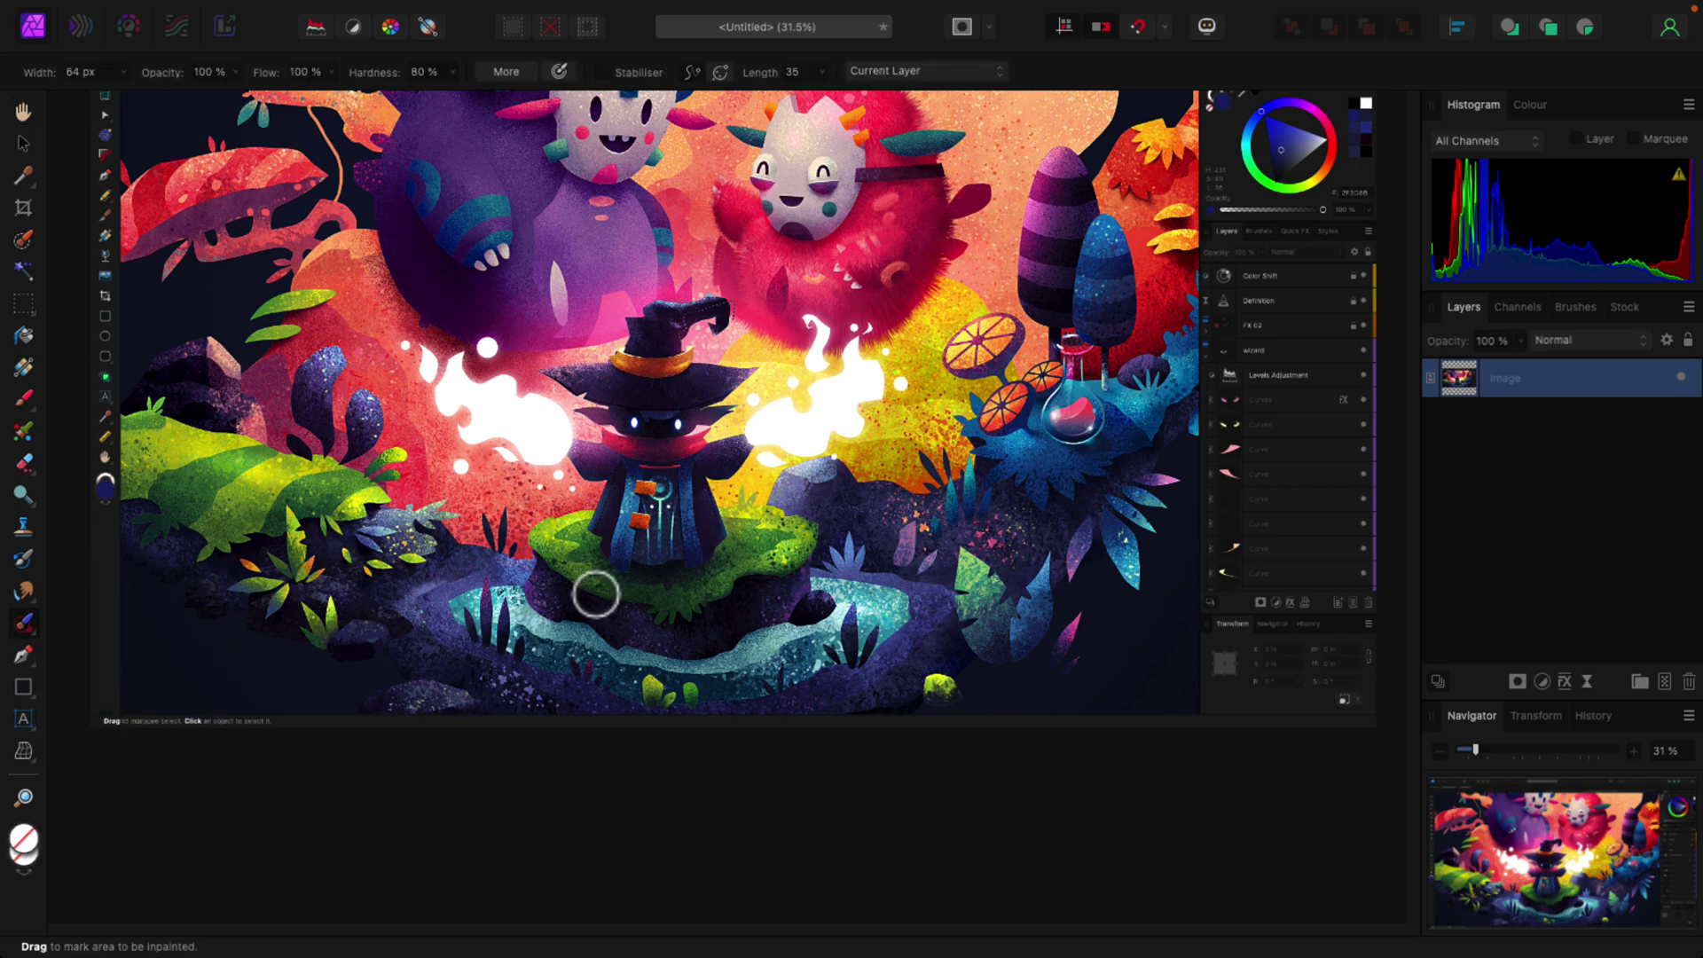
scroll(851, 537, up, 5)
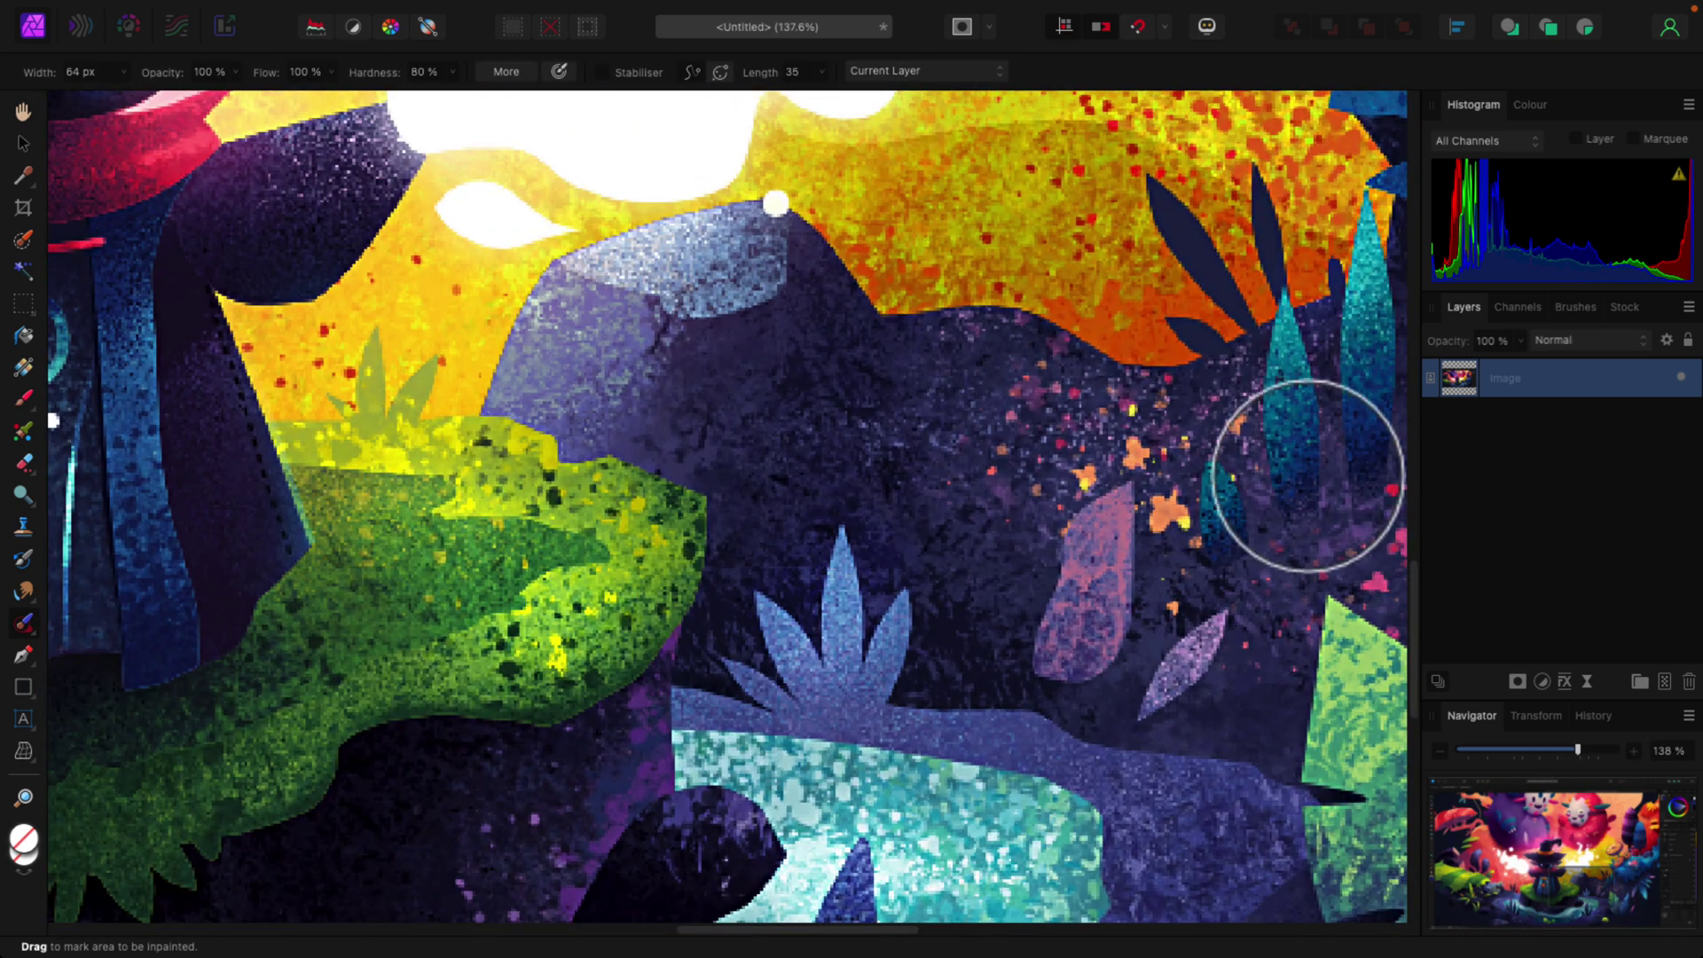
drag(1245, 604, 1149, 702)
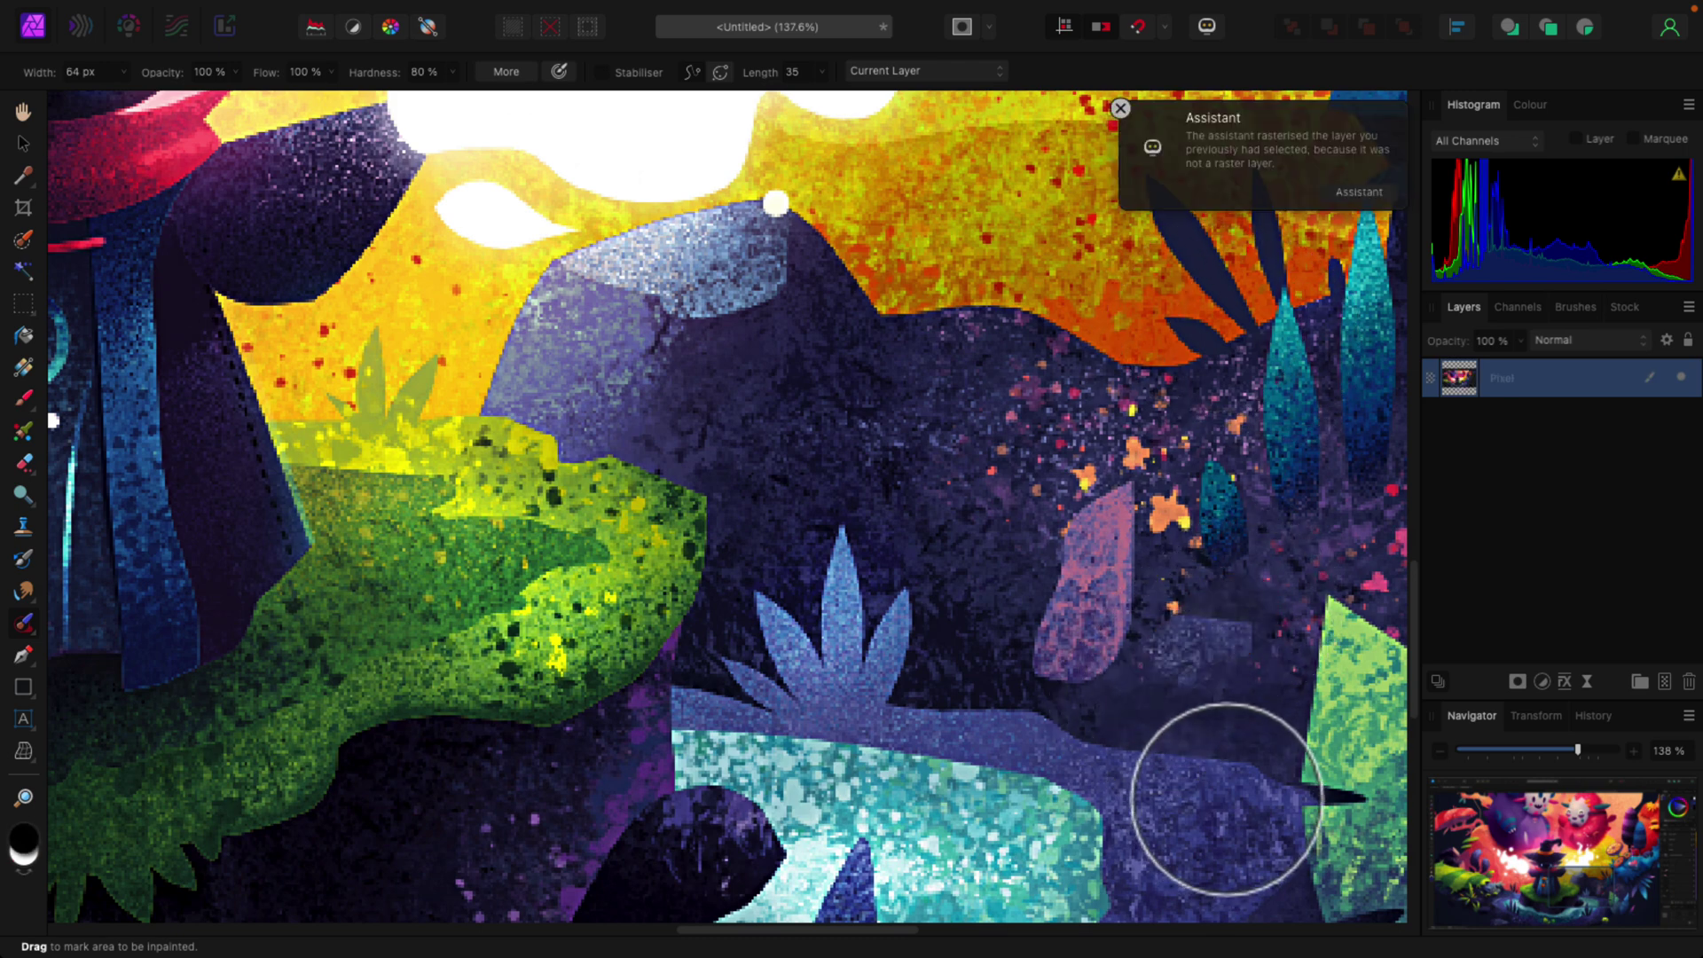
mouse_move(1084, 656)
mouse_down()
mouse_move(1044, 657)
mouse_move(1107, 500)
mouse_move(1103, 647)
mouse_up()
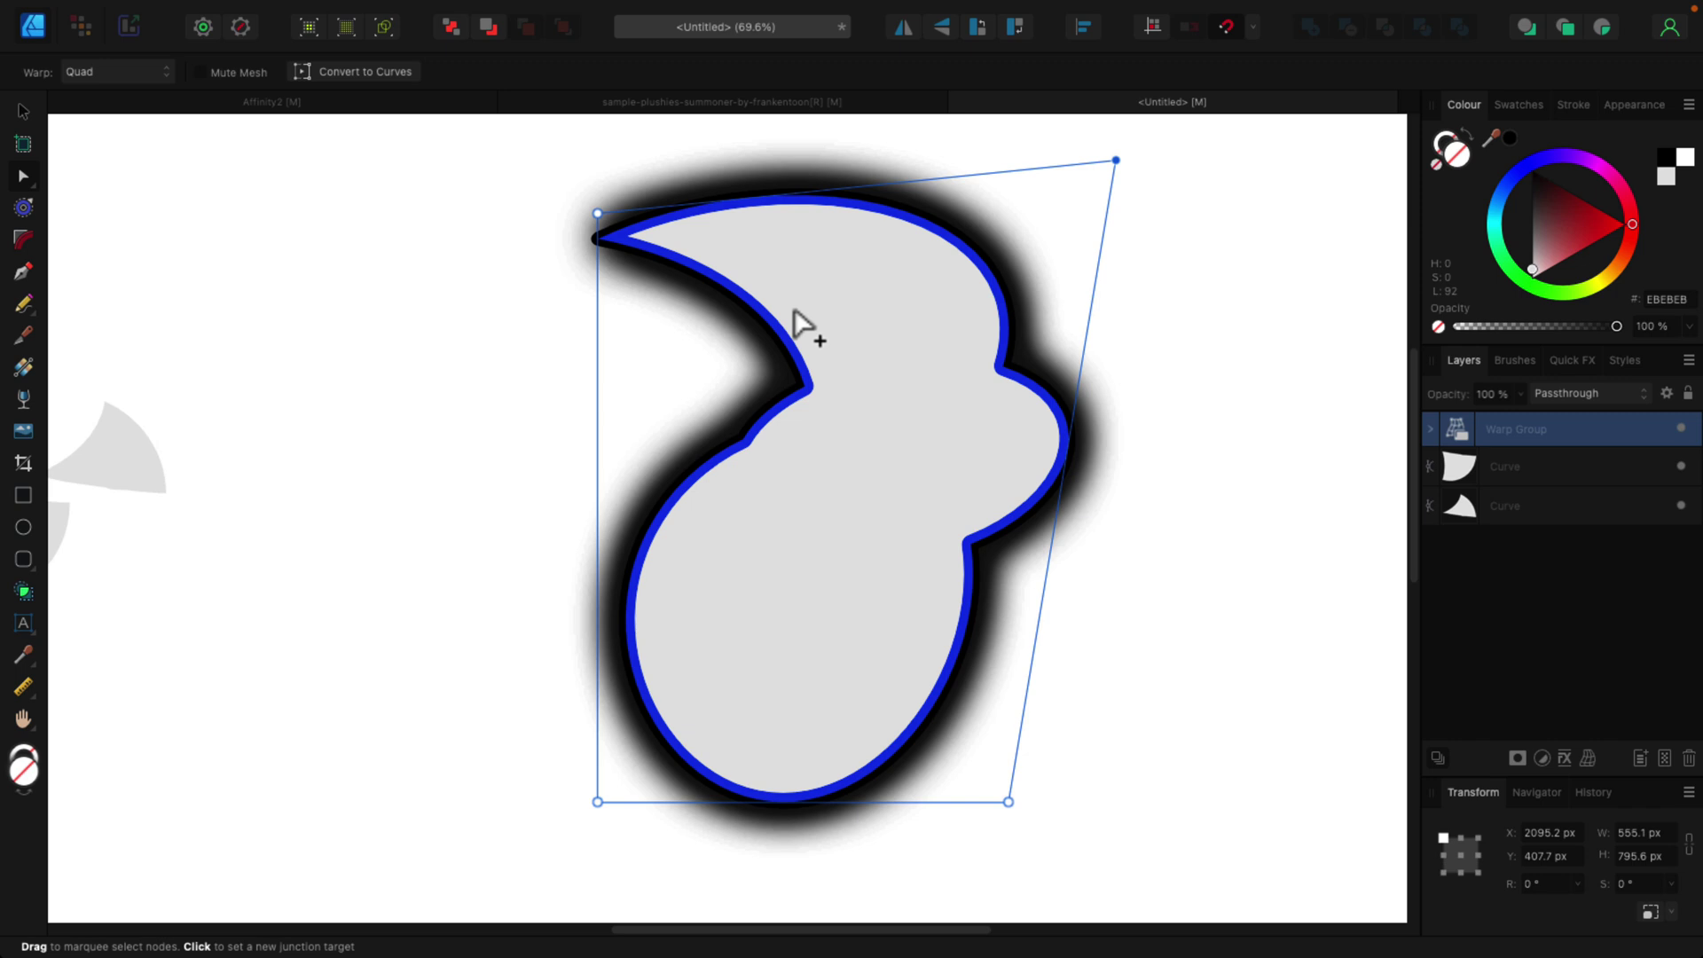
Step: Switch to the Affinity2 document, zoom out, and select the 'Designer 2 AND Photo 2 RELEASED' block
click(351, 104)
scroll(1100, 441, down, 2)
click(1100, 441)
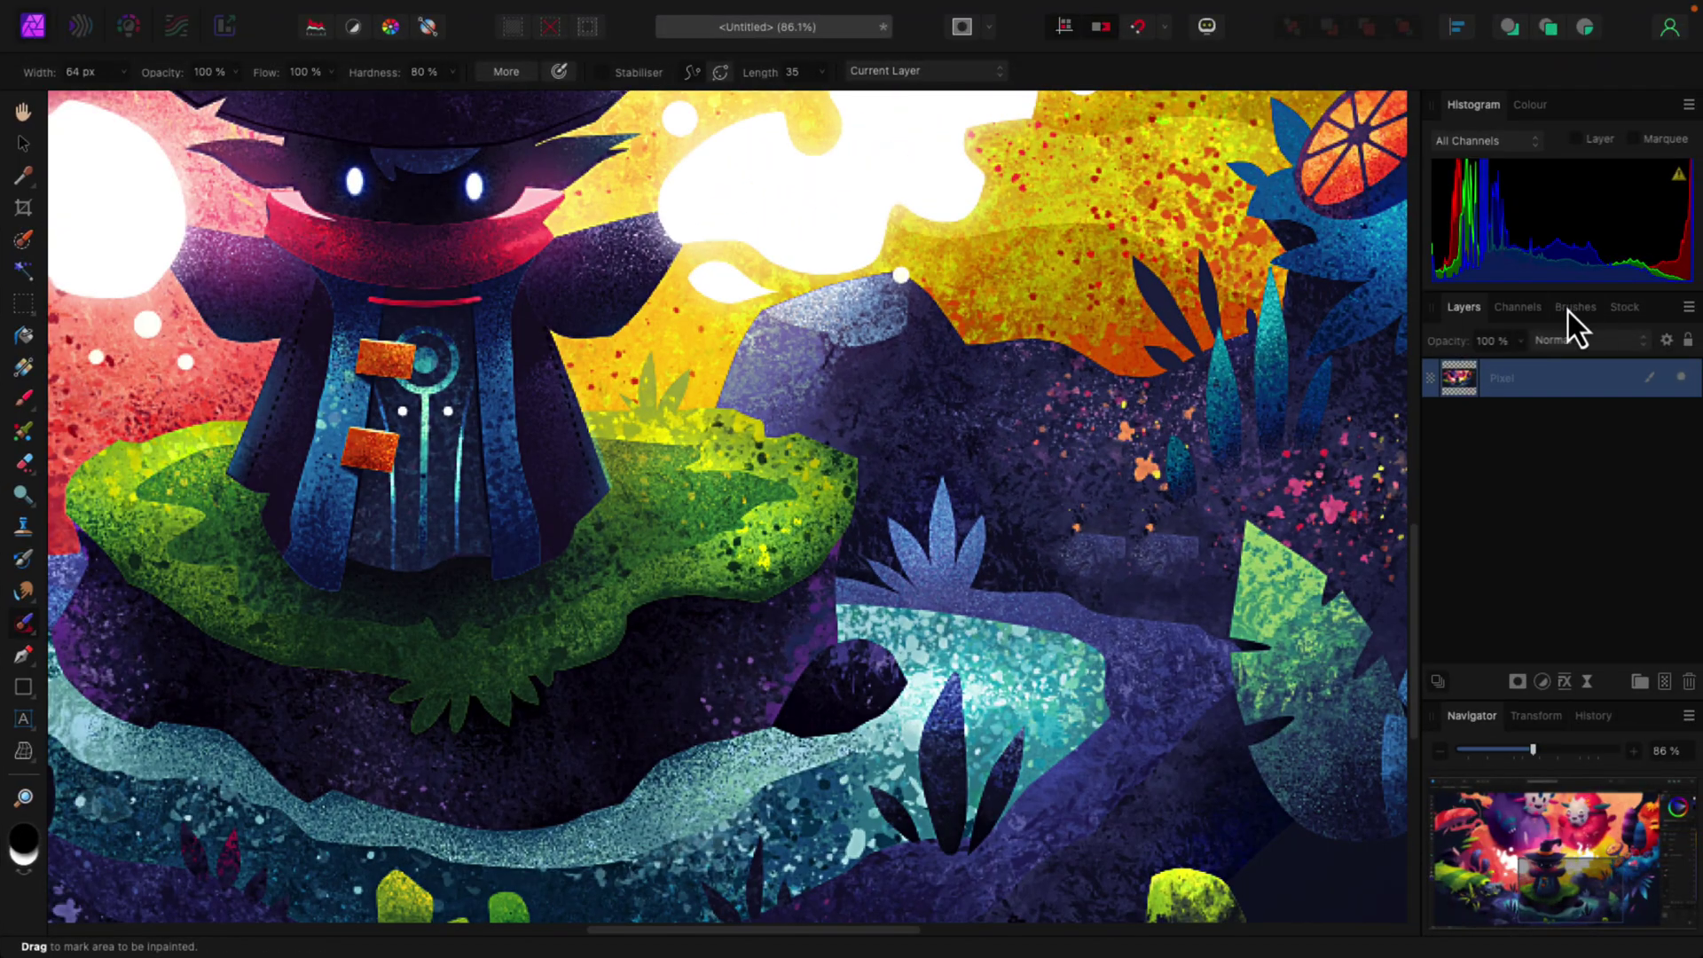
Step: Show the Affinity Photo 2 brush library and browse its categories, reaching Sprays and Spatters
click(1574, 306)
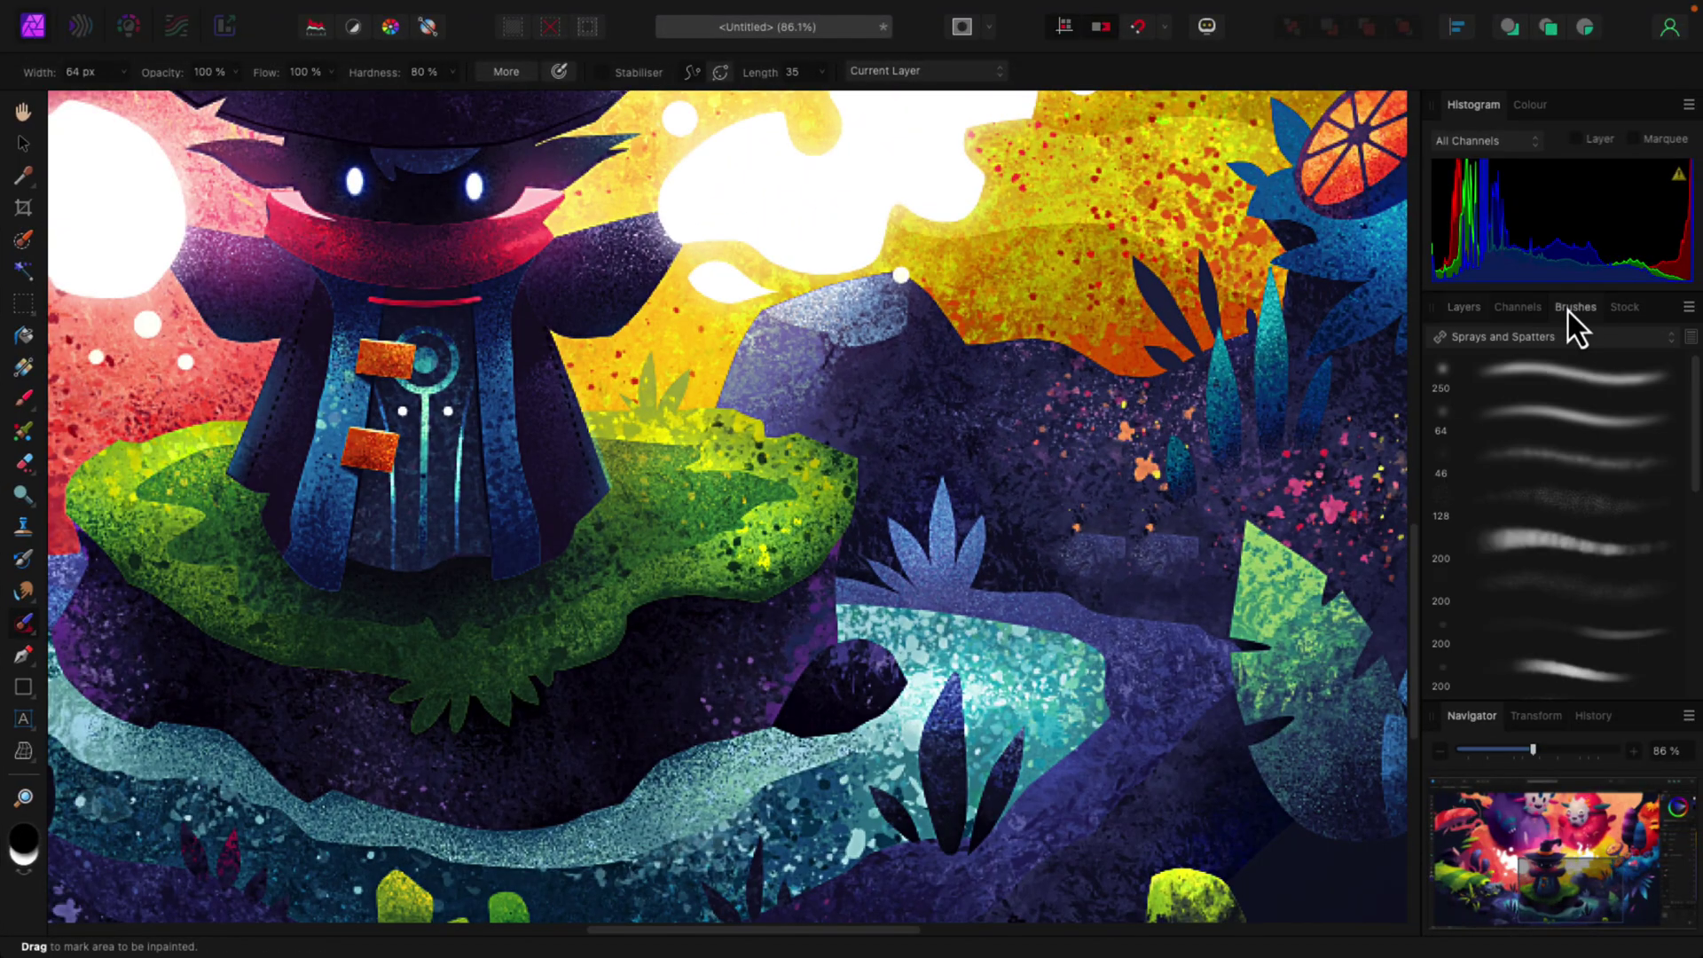
click(1638, 344)
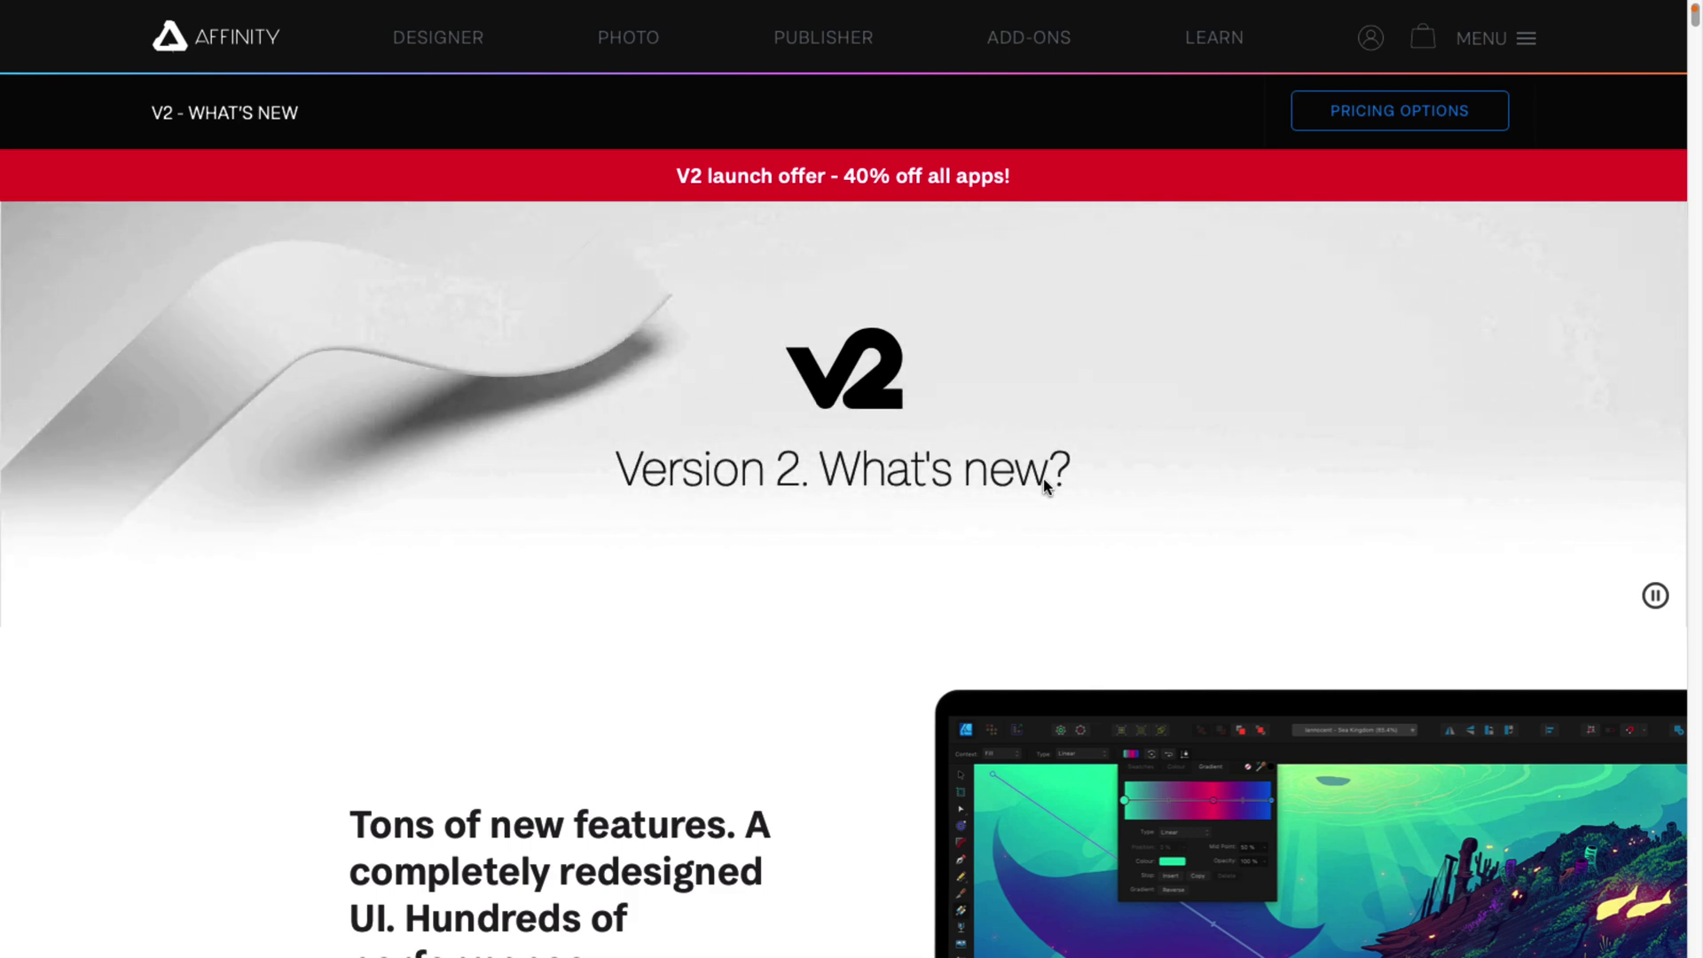
Step: Scroll the what's-new page past Vector Warp, Shape Builder, Knife, Measure and X-Ray View to DXF import
scroll(928, 487, down, 10)
scroll(928, 493, down, 10)
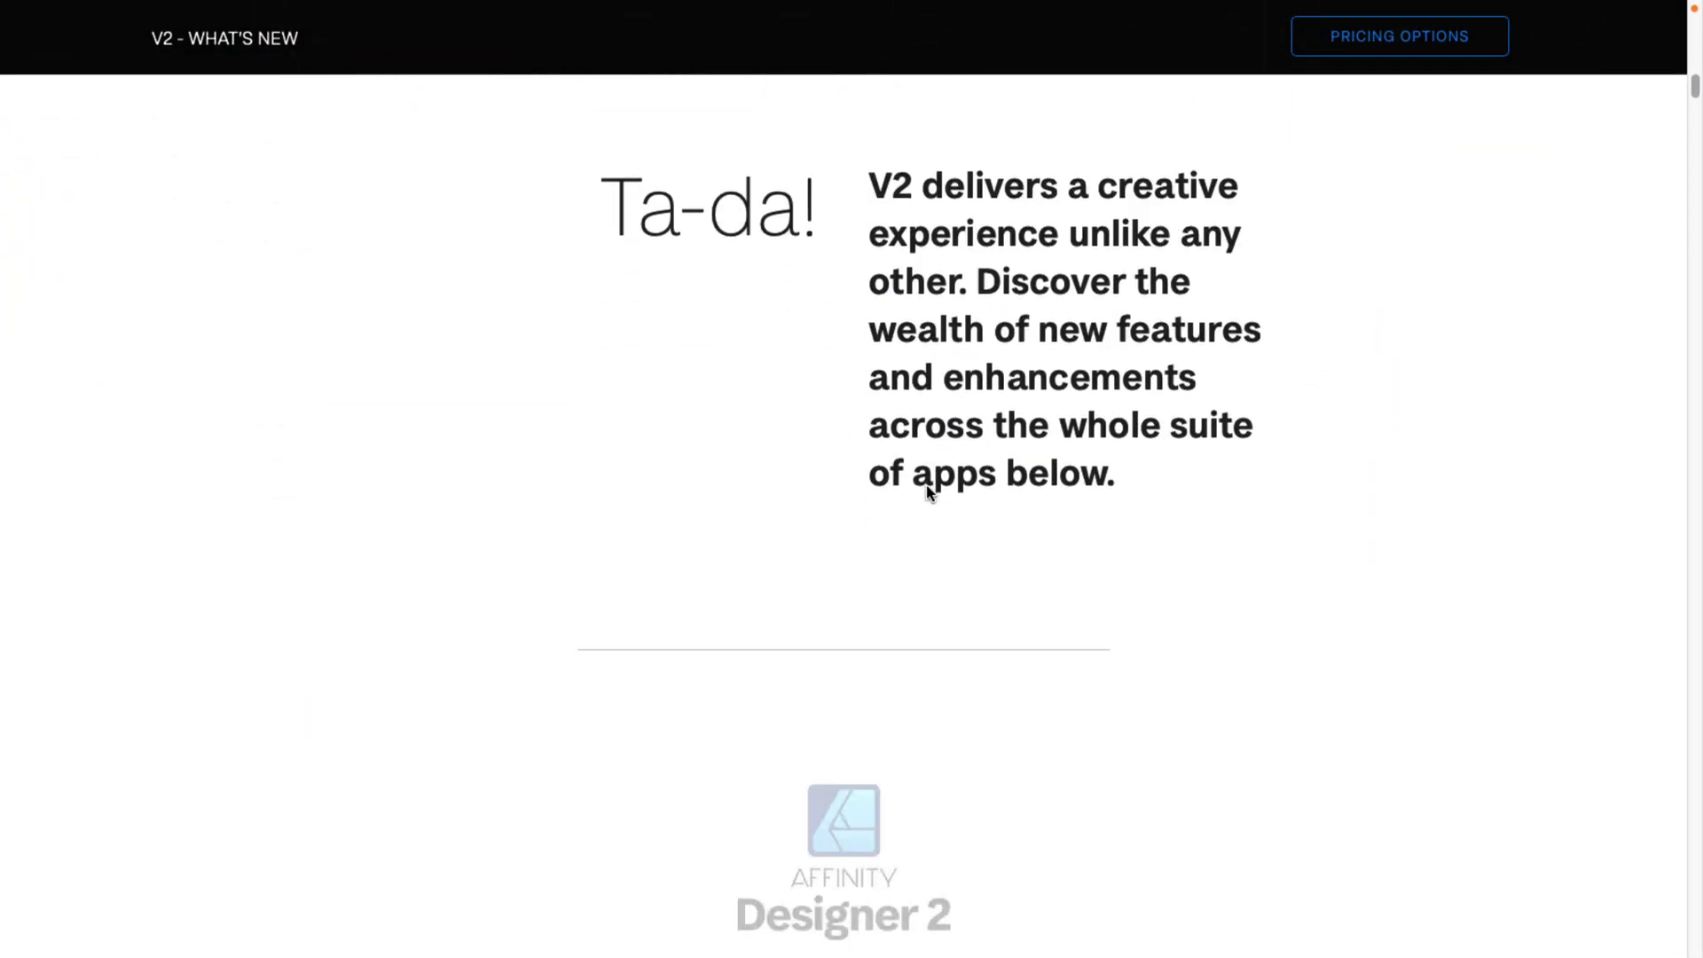
scroll(928, 493, down, 8)
scroll(928, 493, up, 2)
scroll(927, 493, down, 2)
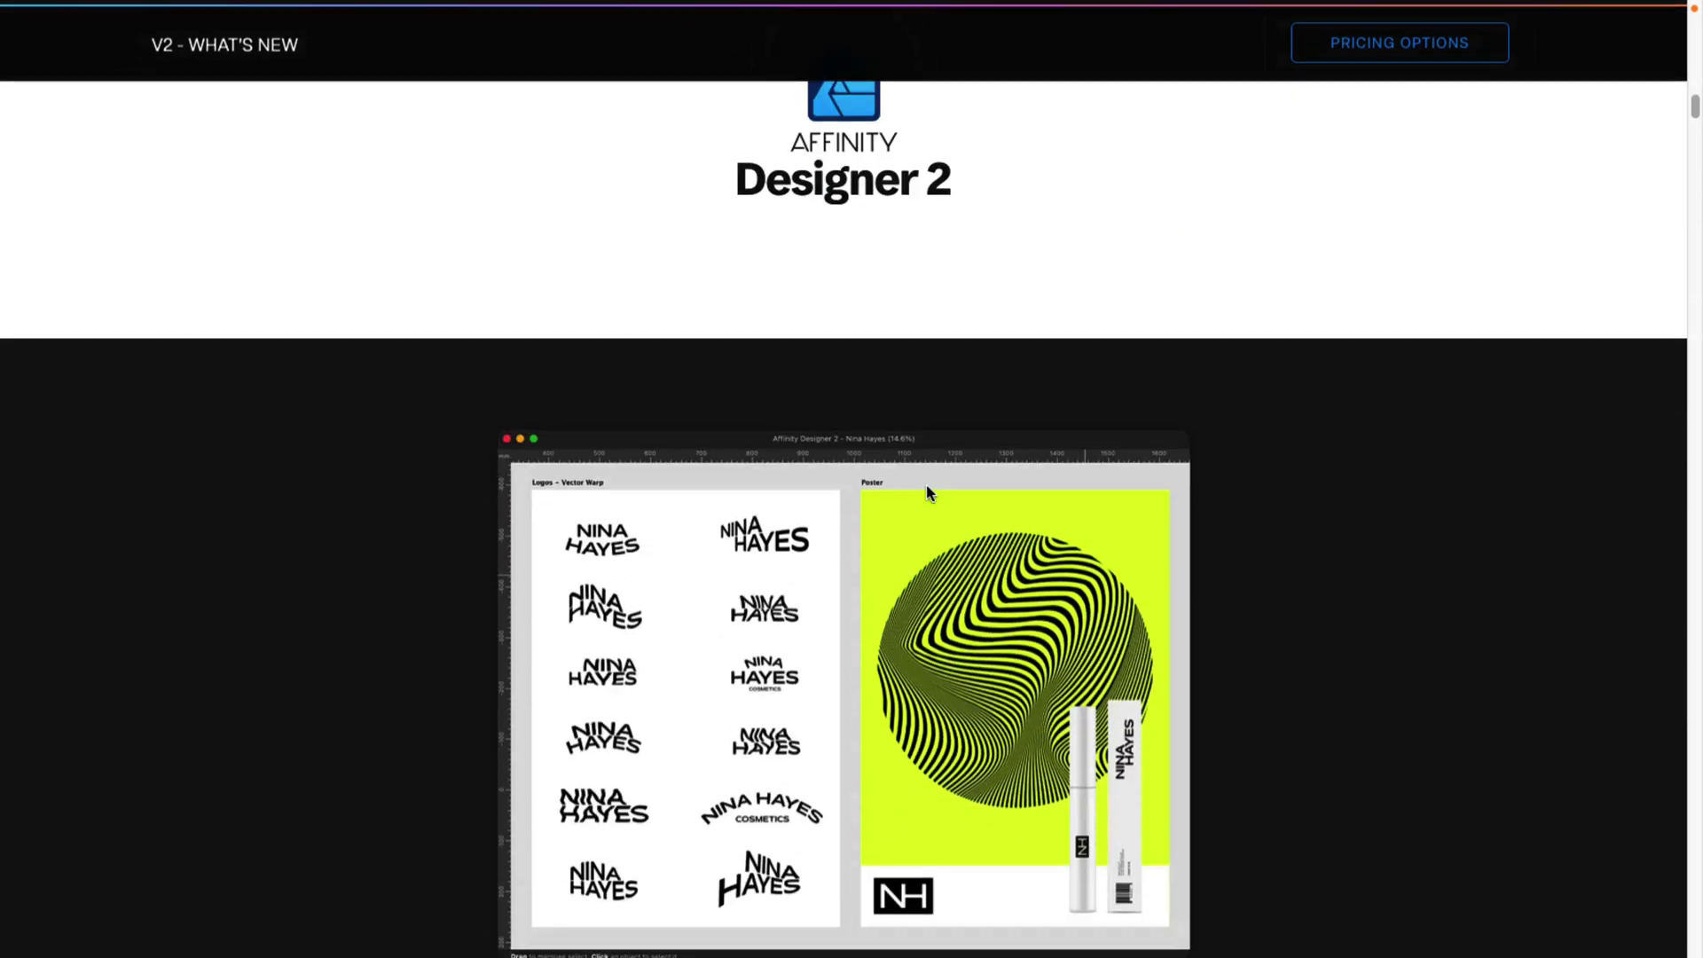
scroll(926, 486, down, 2)
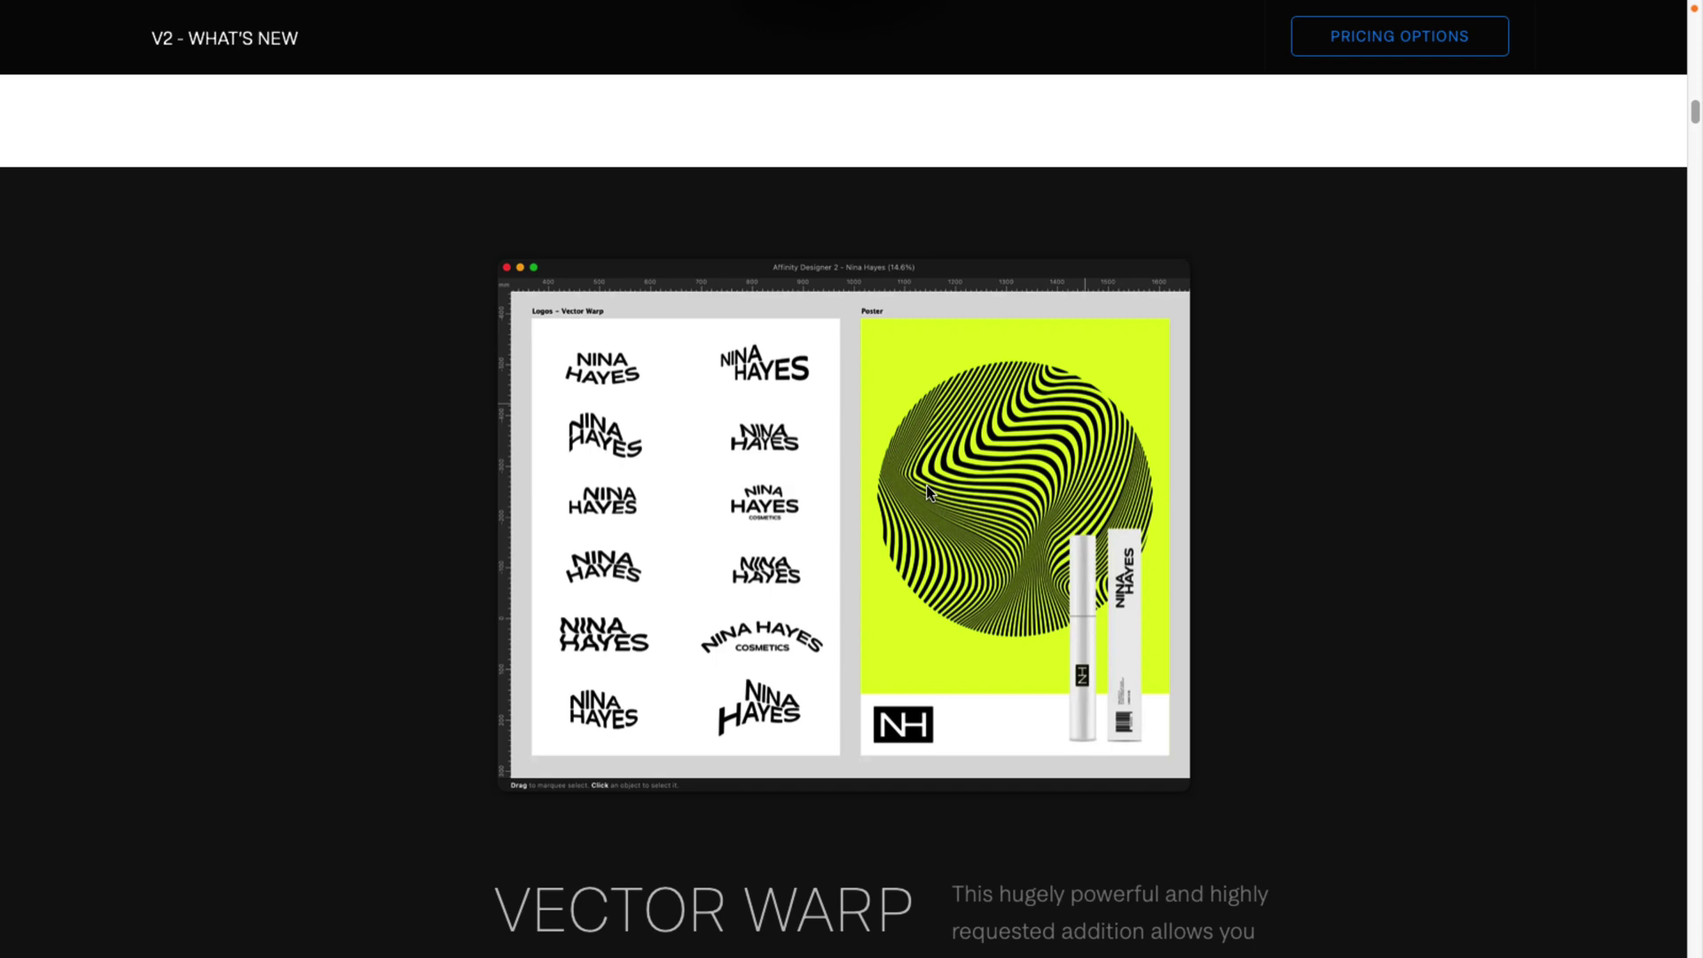
scroll(1224, 479, down, 5)
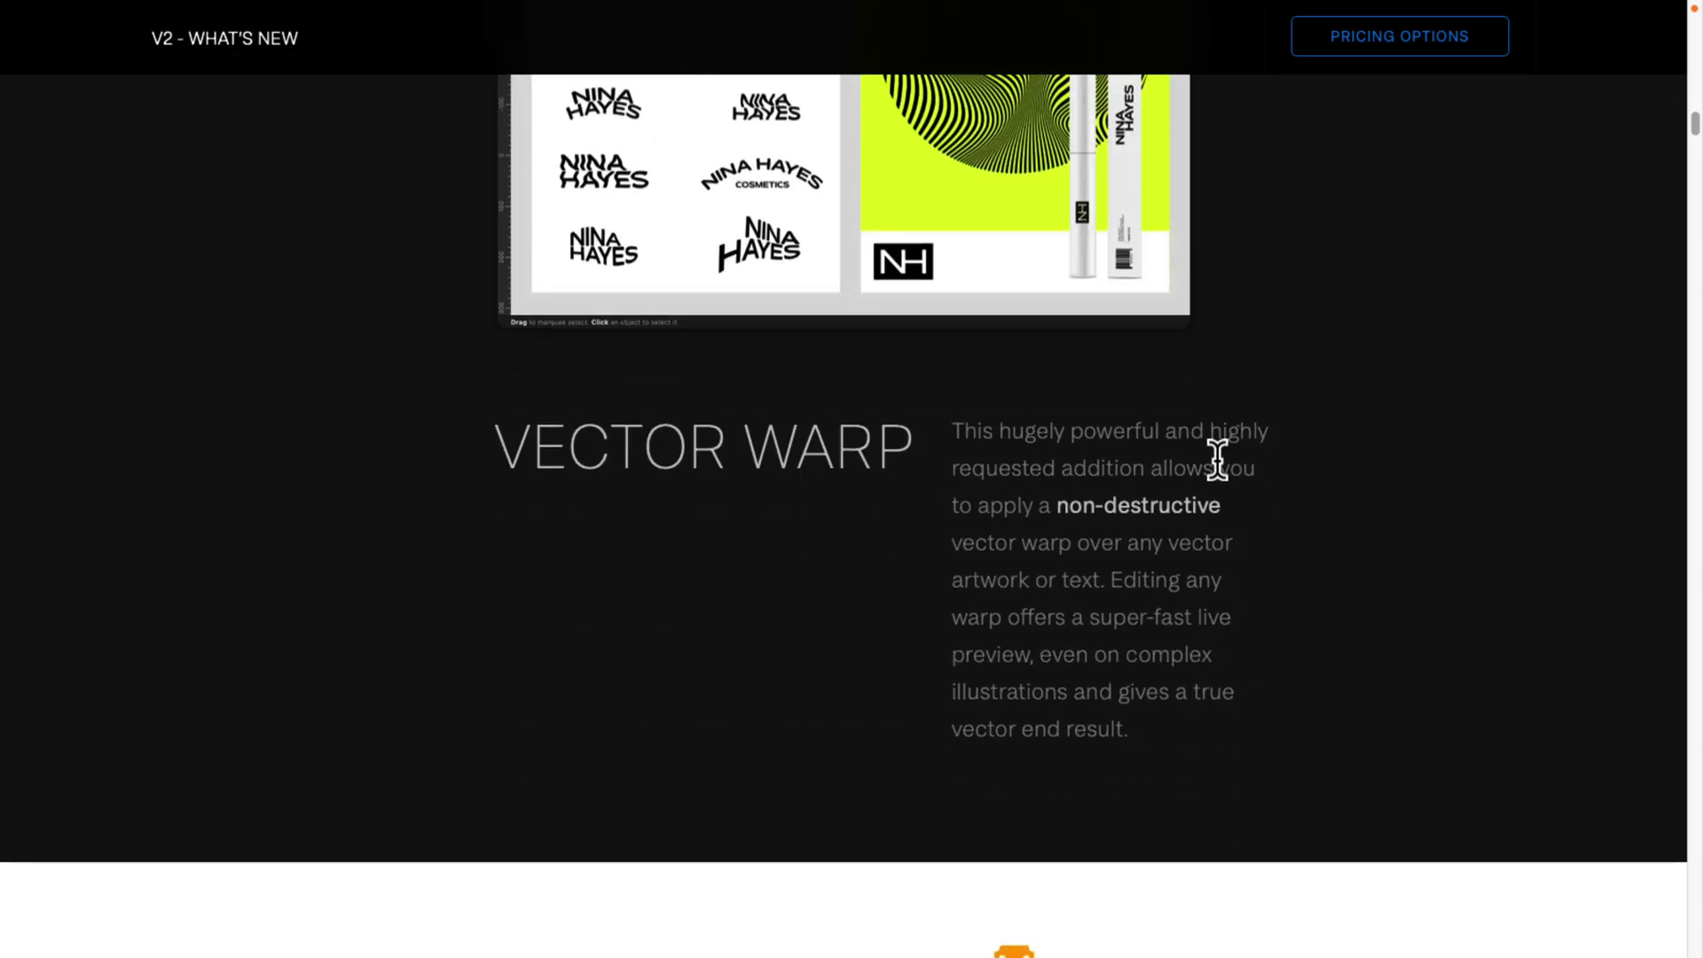
scroll(1217, 460, up, 2)
scroll(1049, 296, down, 1)
scroll(855, 574, down, 8)
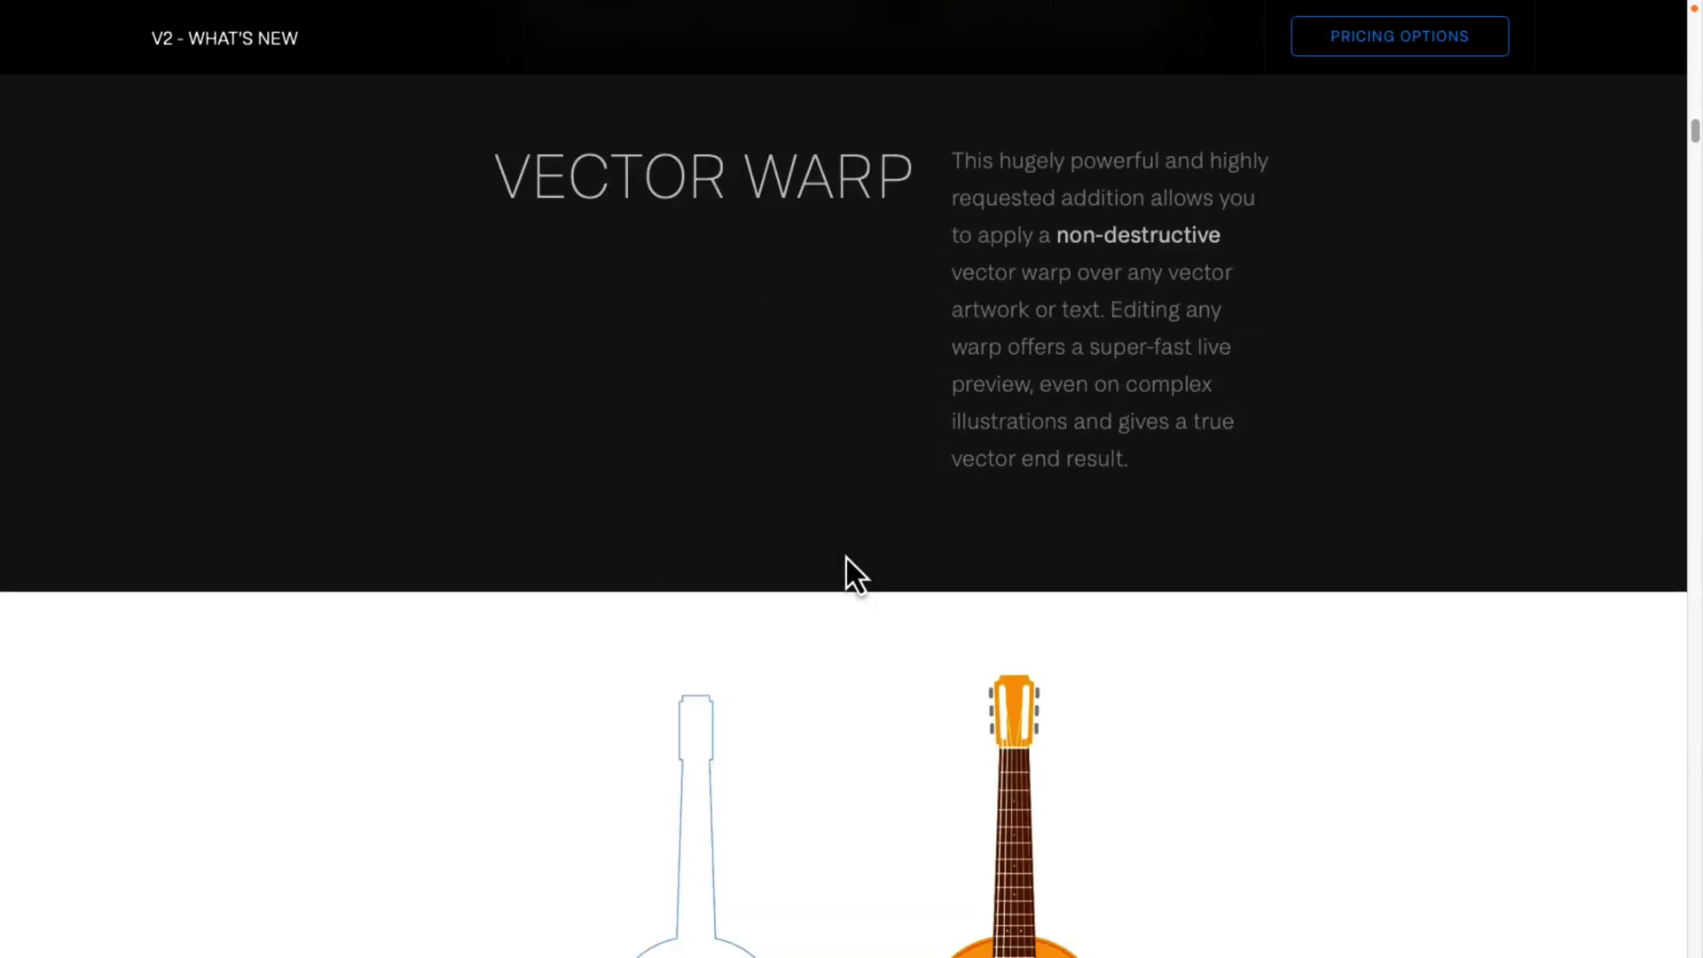
scroll(844, 559, down, 4)
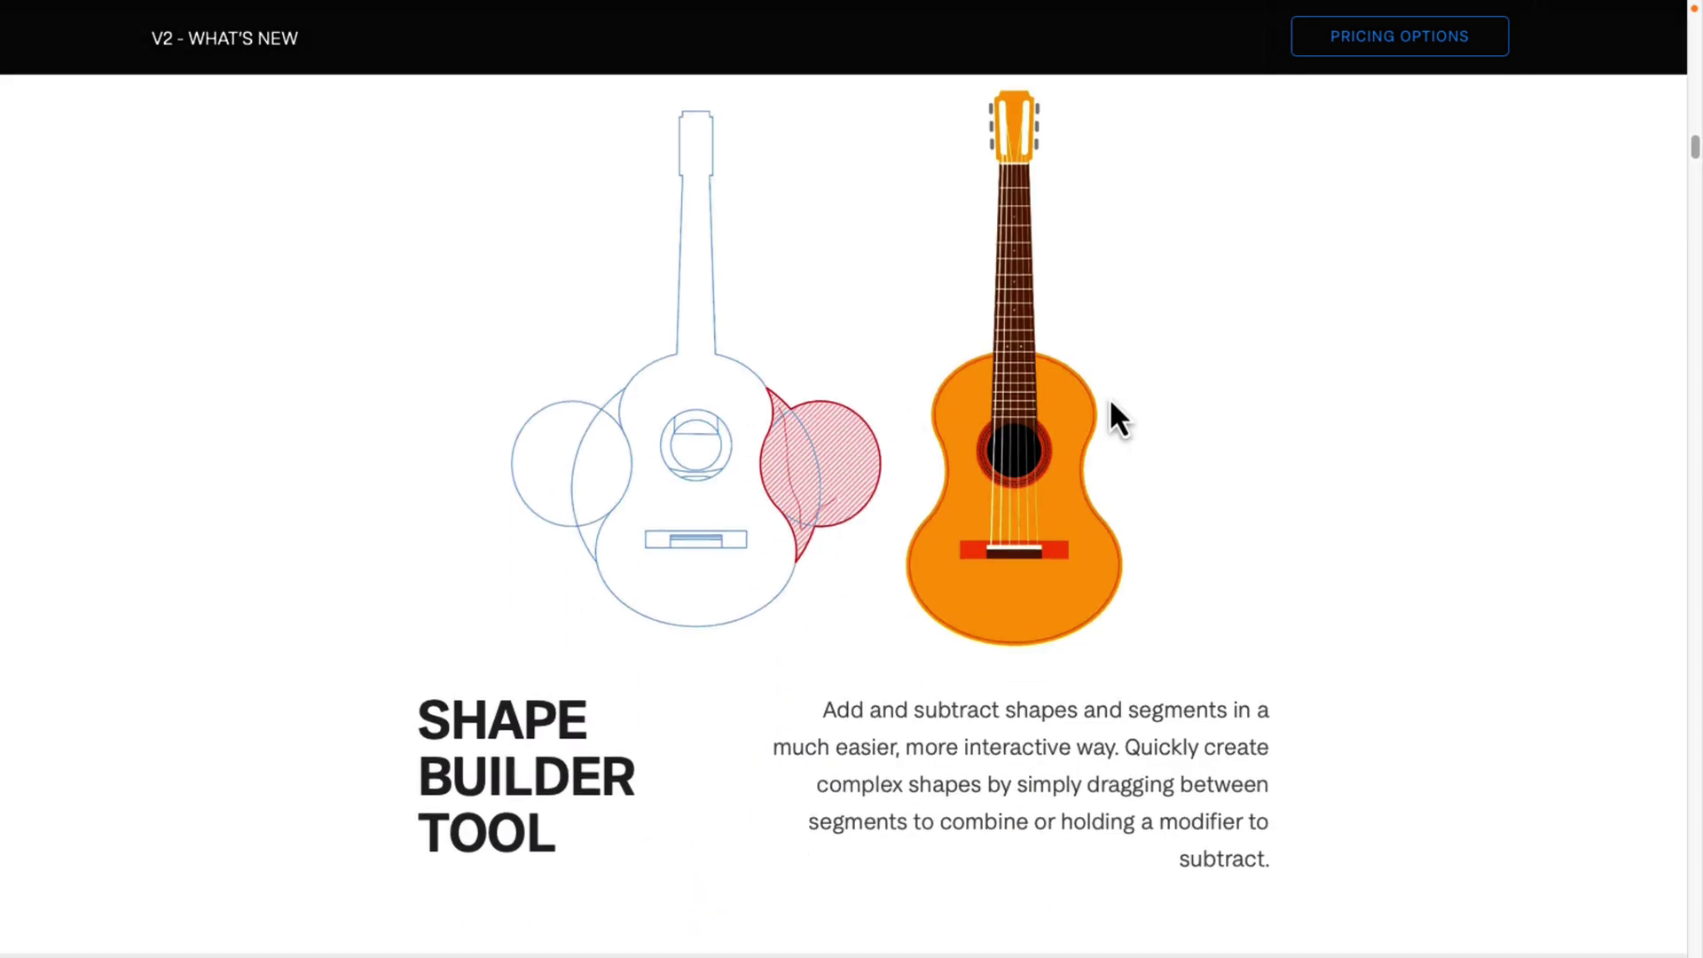
scroll(1111, 406, down, 17)
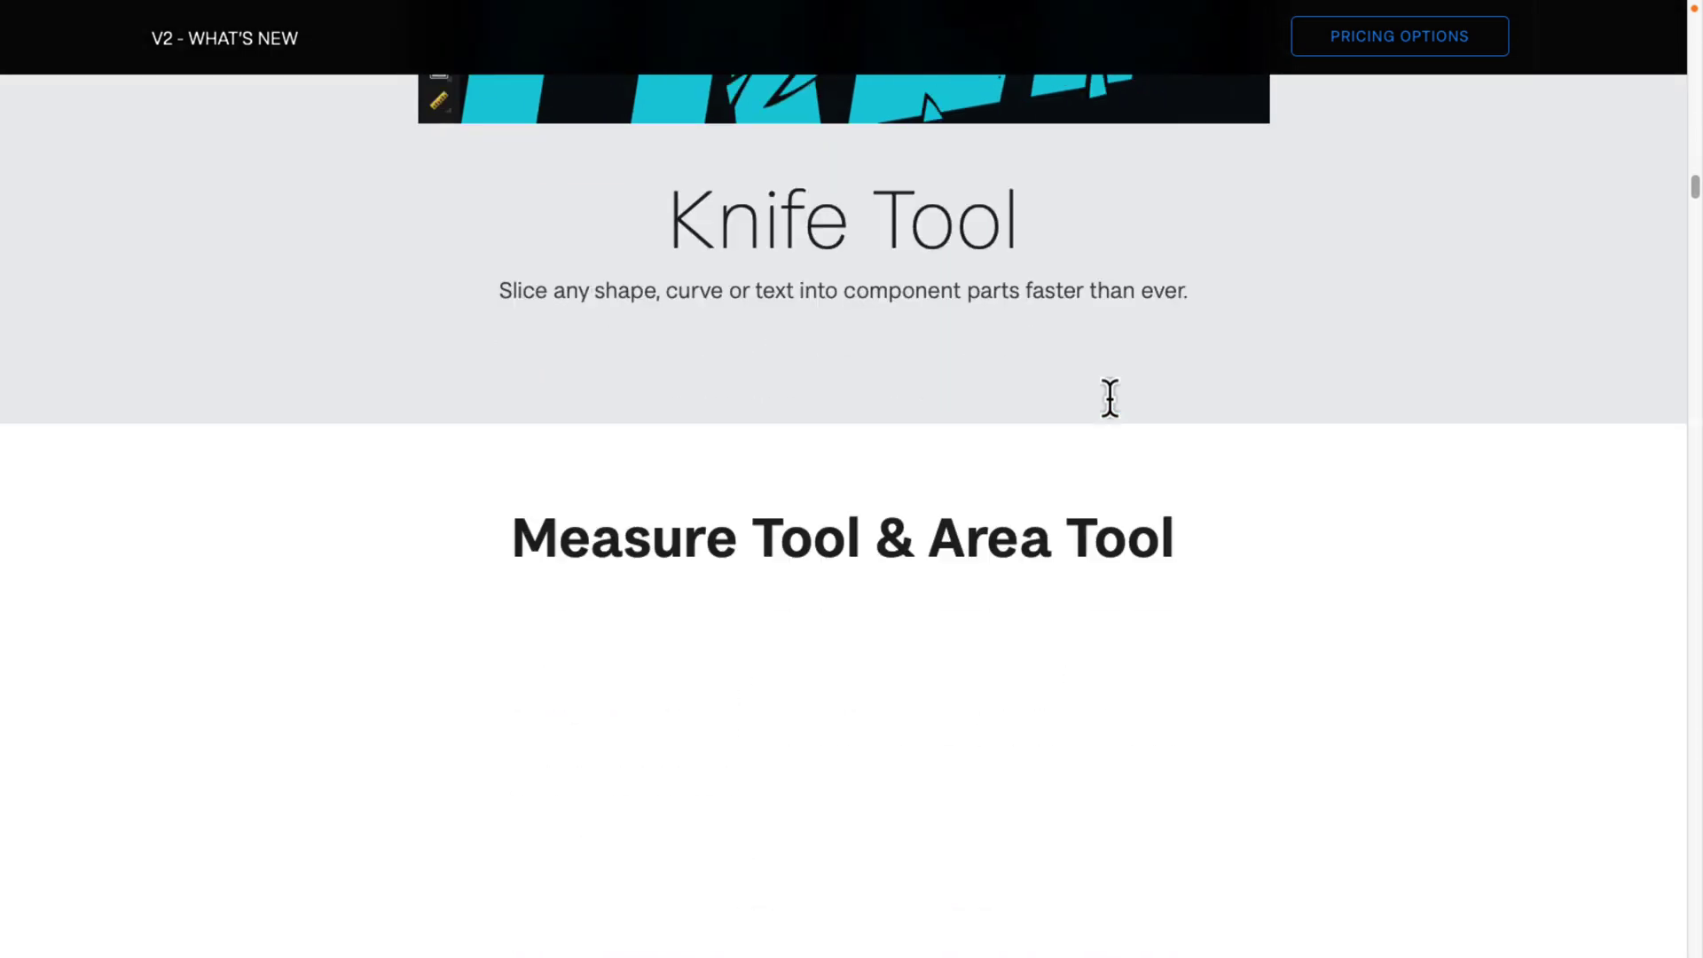
scroll(1111, 399, down, 5)
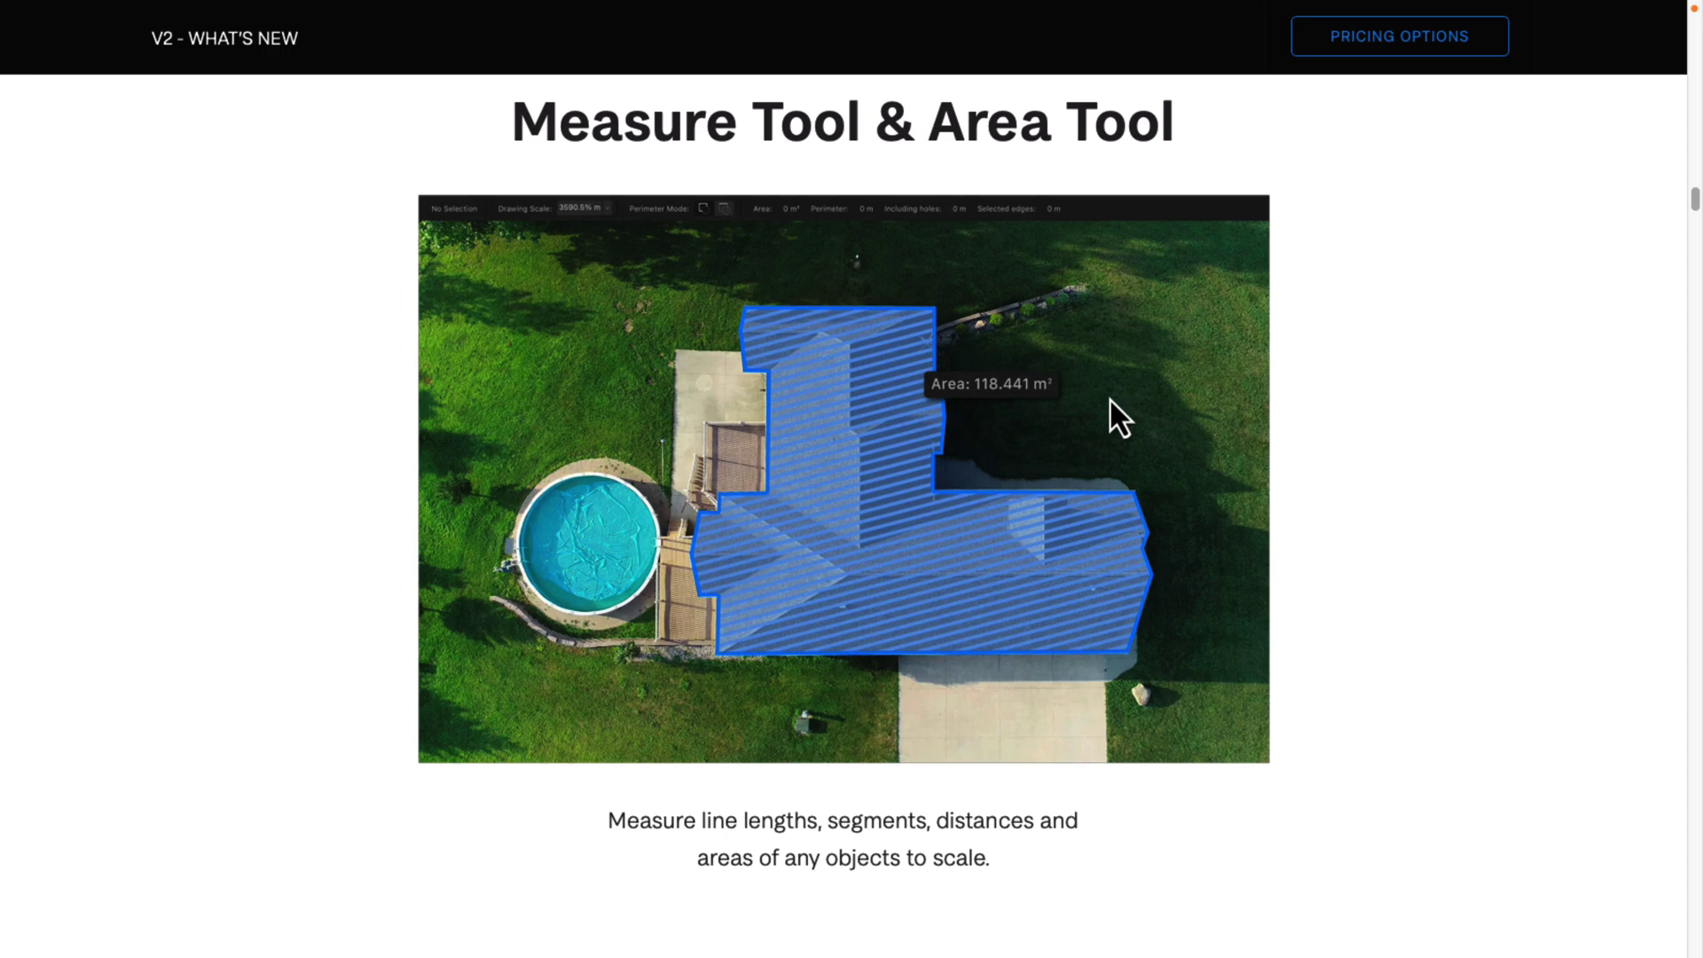
scroll(1110, 399, down, 10)
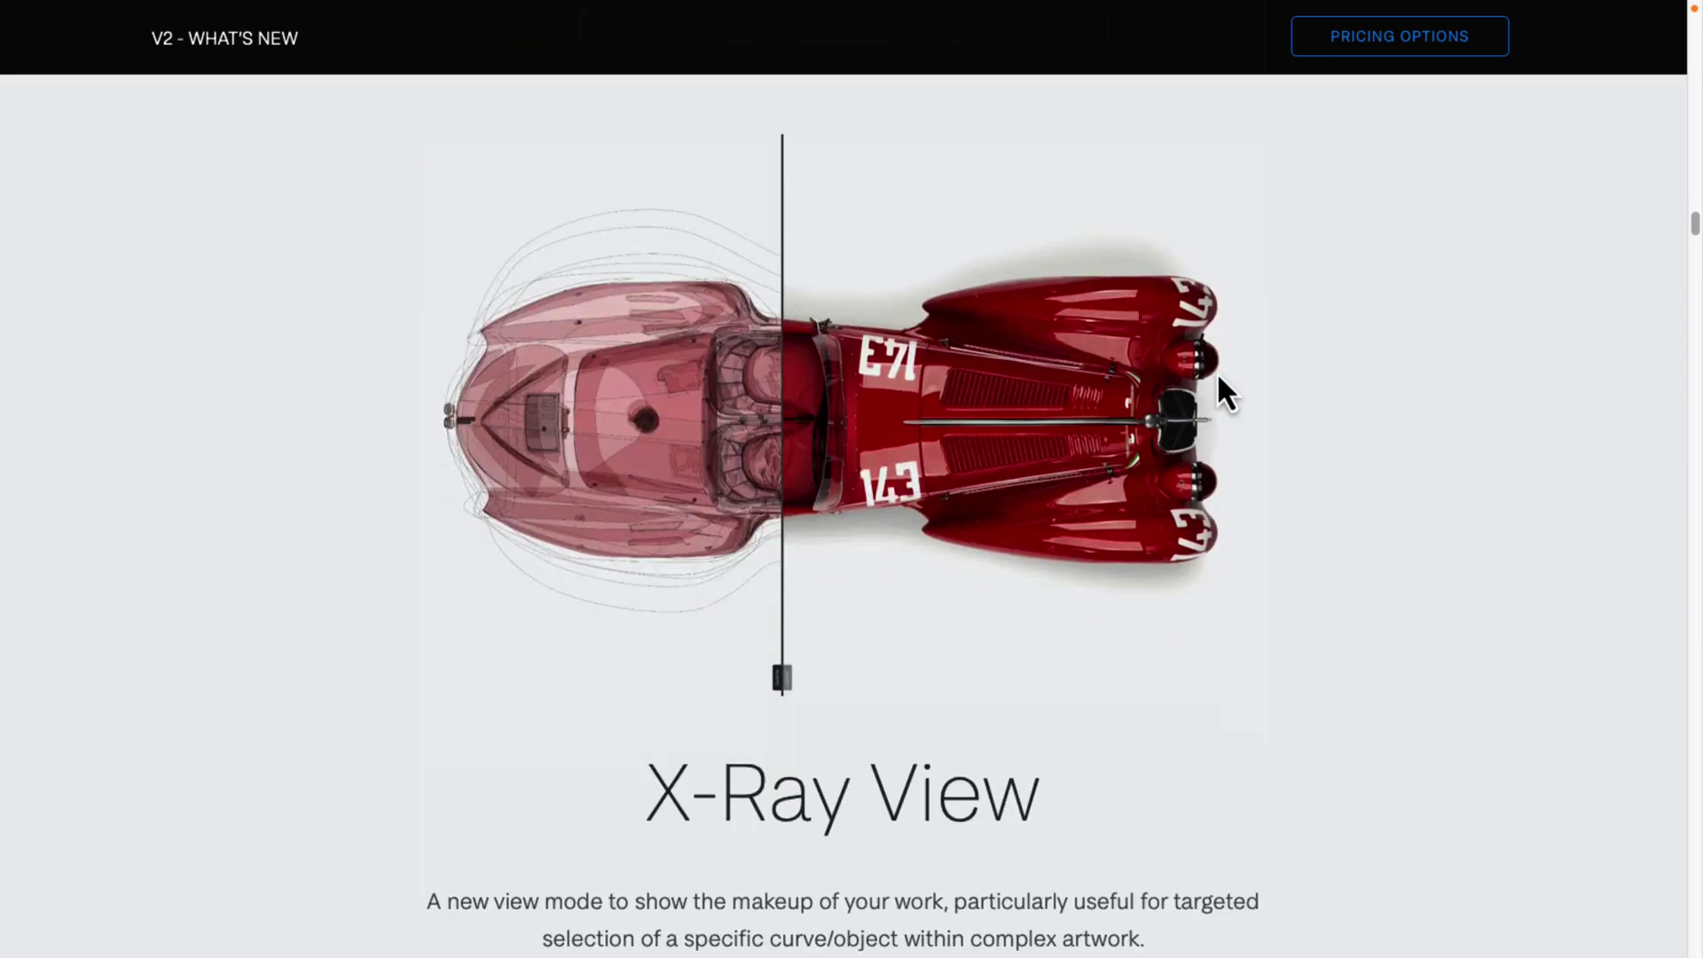
scroll(1217, 390, down, 15)
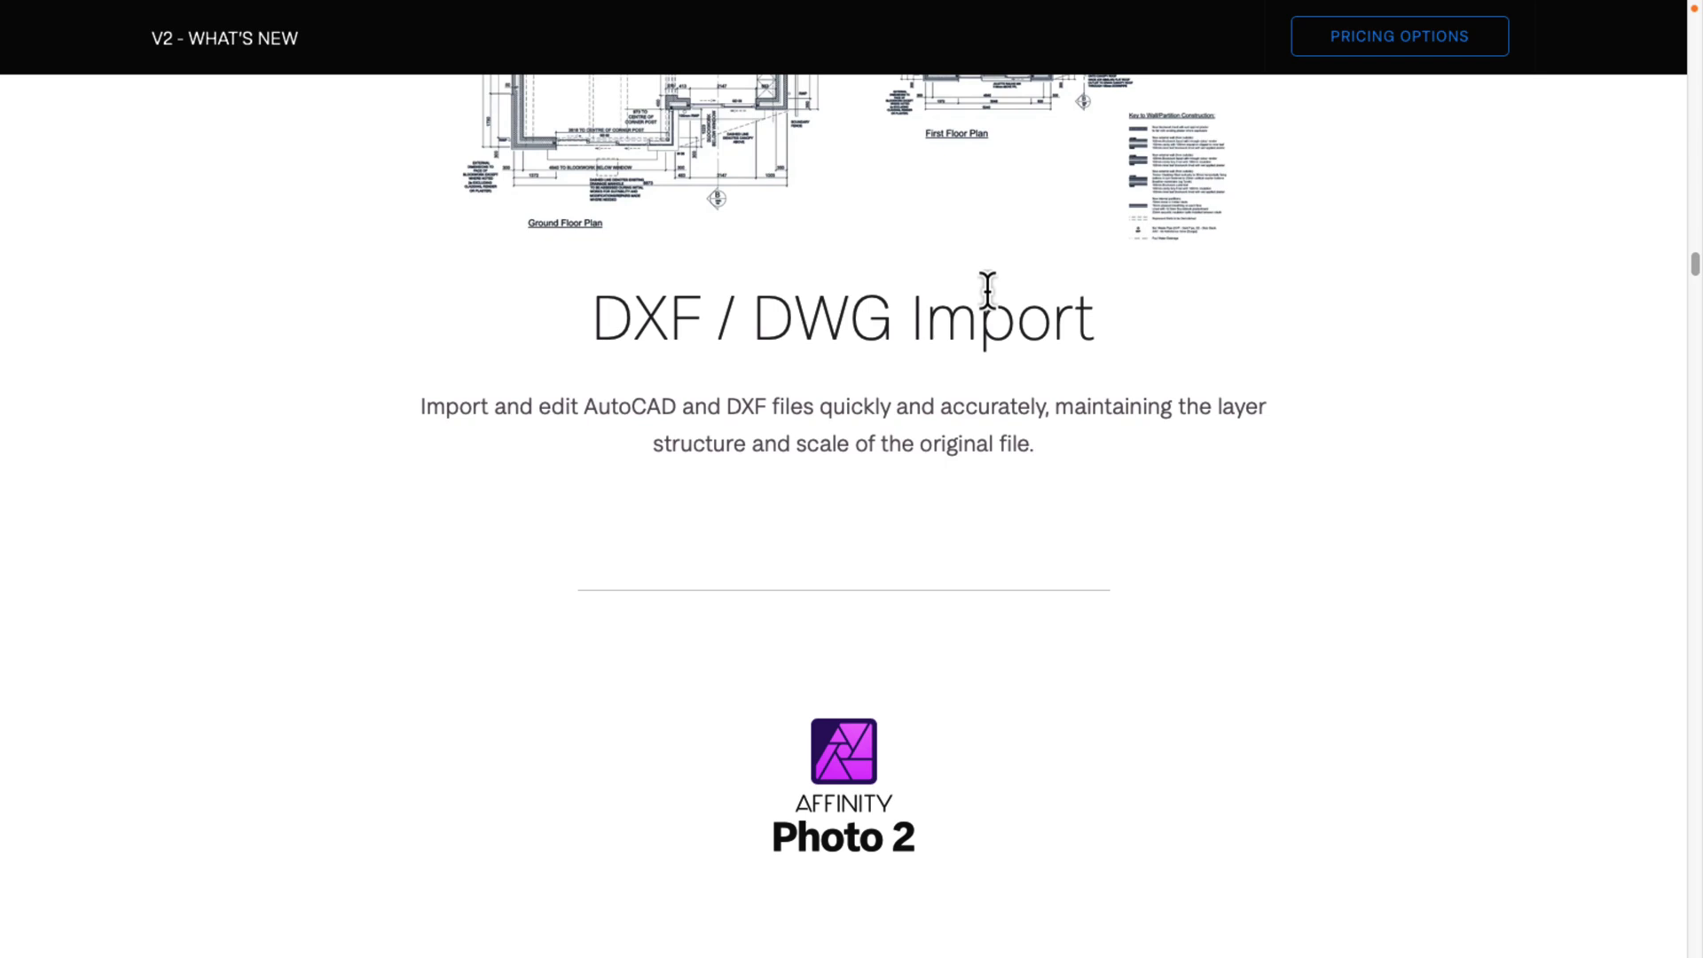
scroll(987, 289, down, 2)
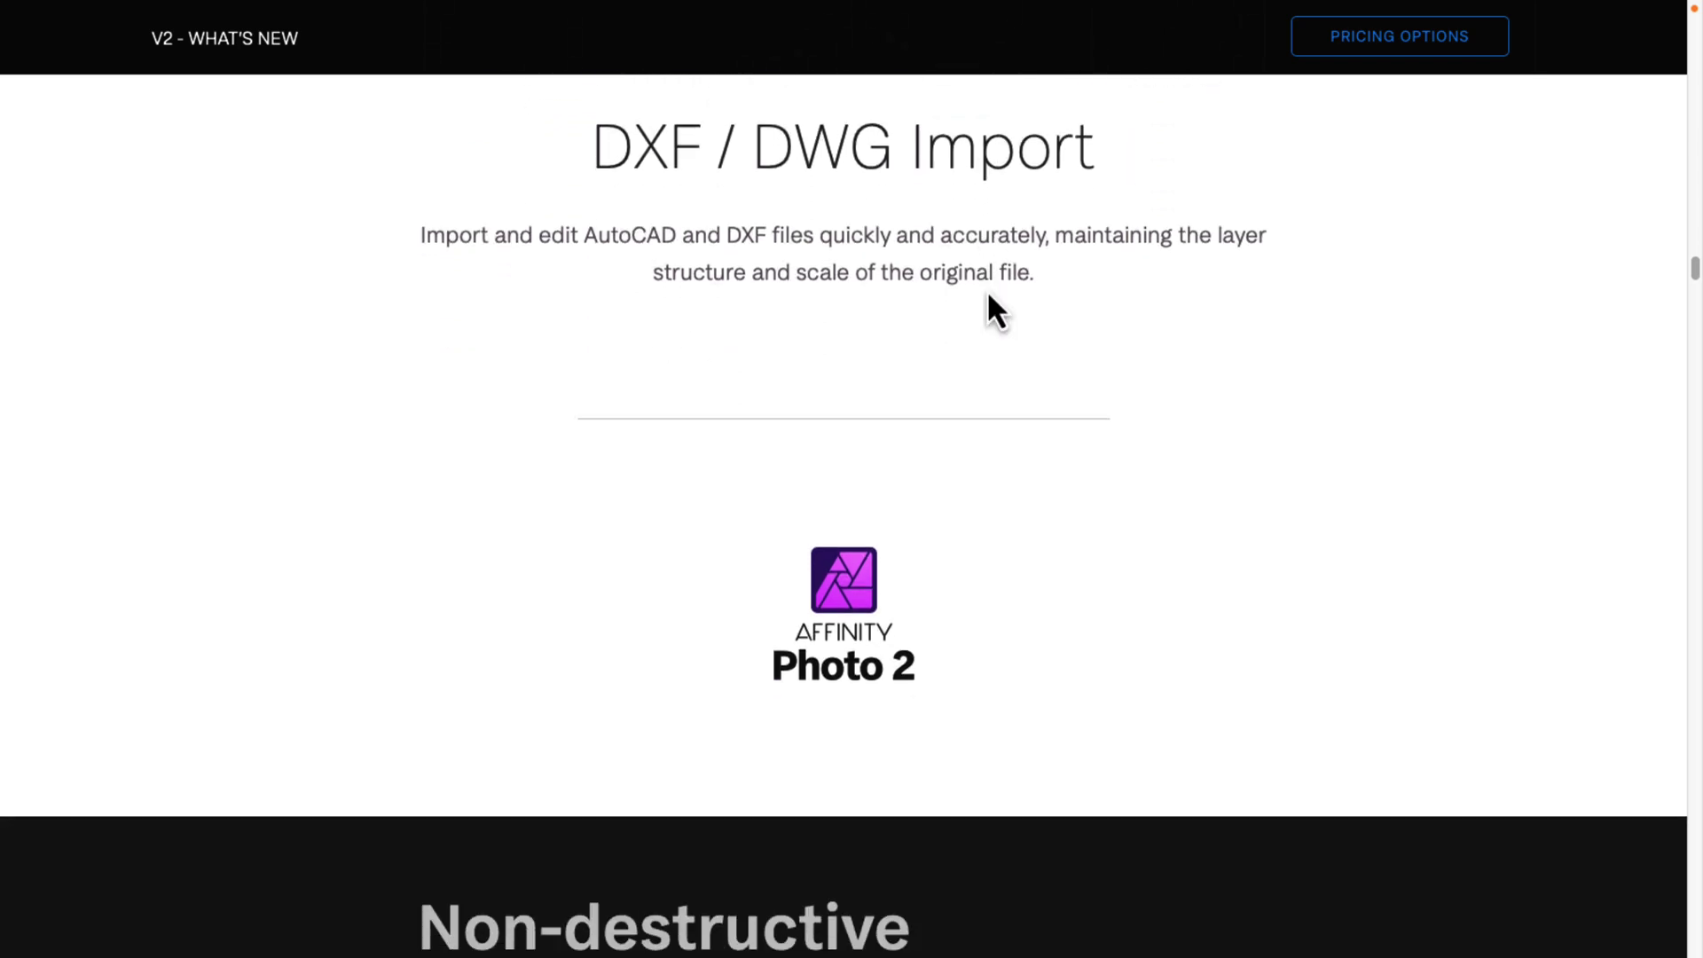
Step: Scroll past the RAW Develop, Live Masks, Compound Masks and Live Mesh Warp sections
scroll(987, 292, down, 6)
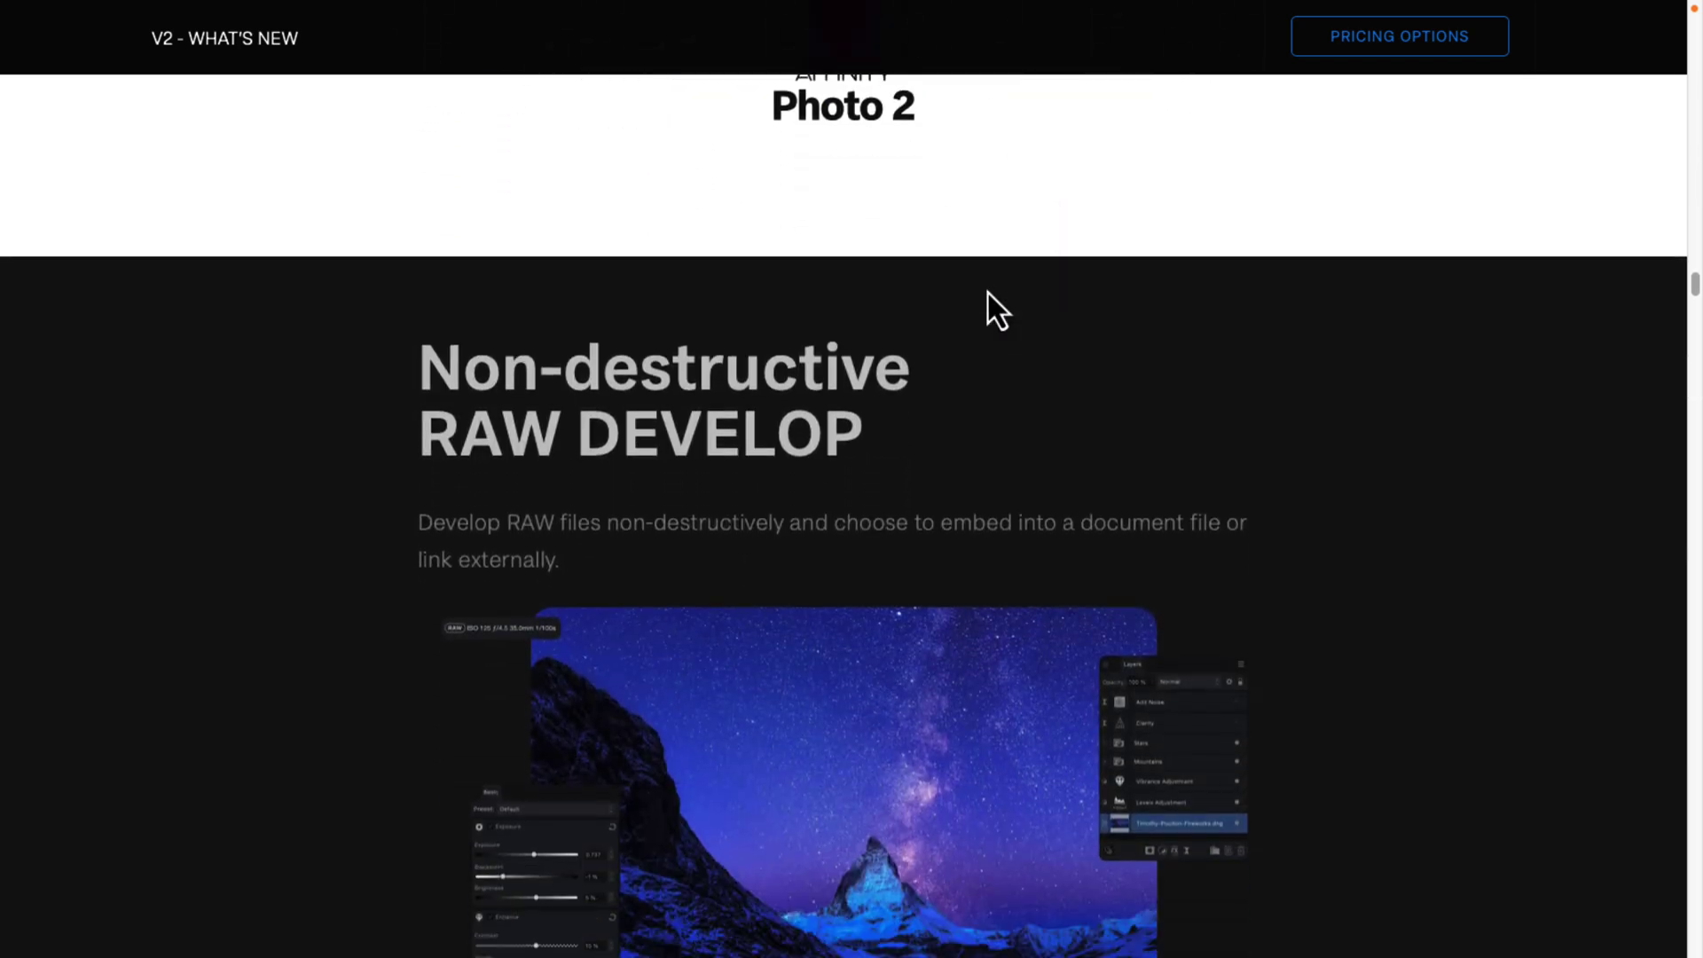
scroll(987, 293, up, 2)
scroll(987, 293, down, 4)
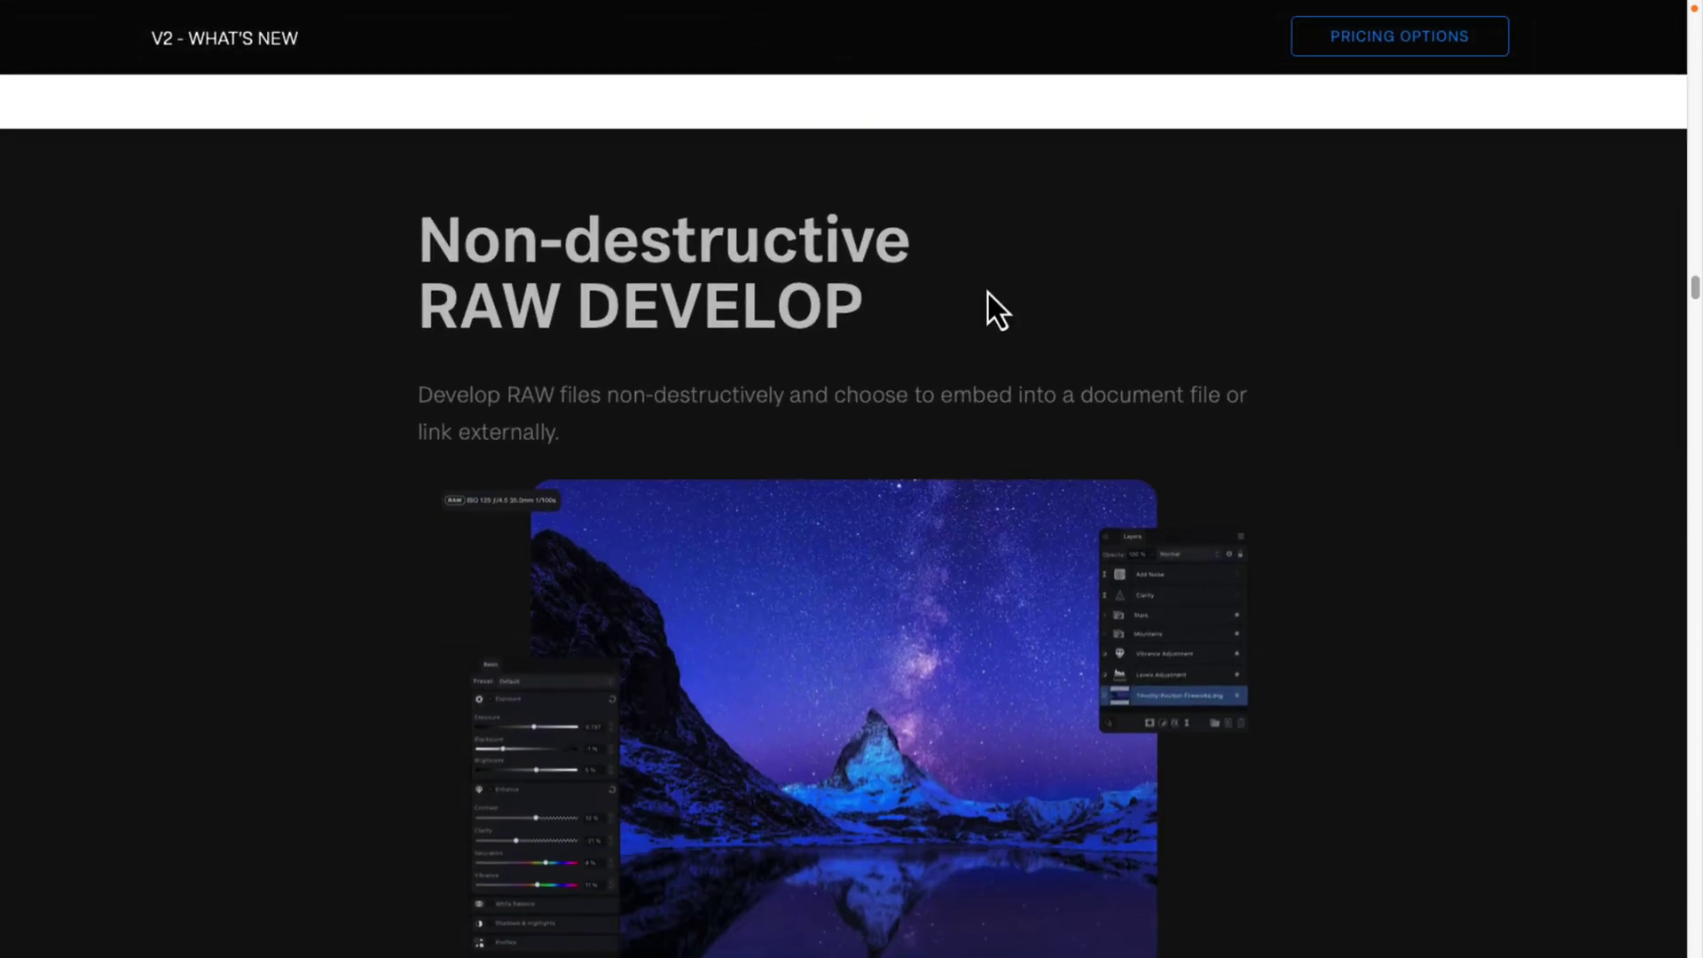
scroll(988, 293, down, 2)
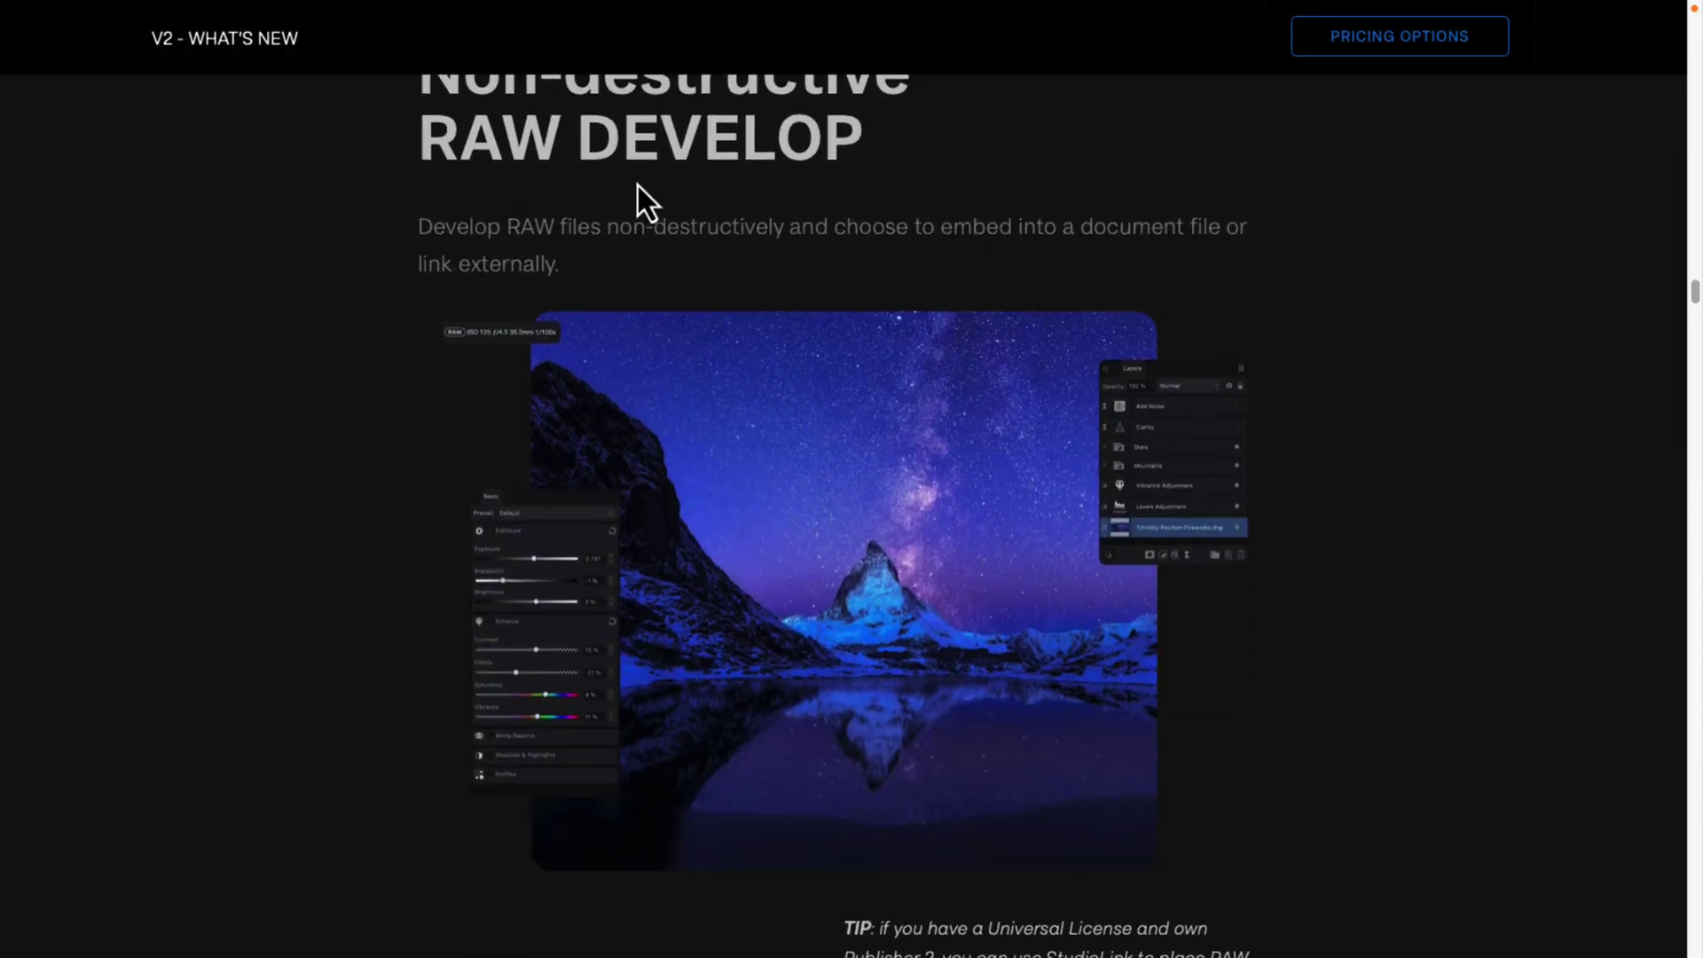
scroll(900, 225, down, 5)
scroll(900, 225, up, 6)
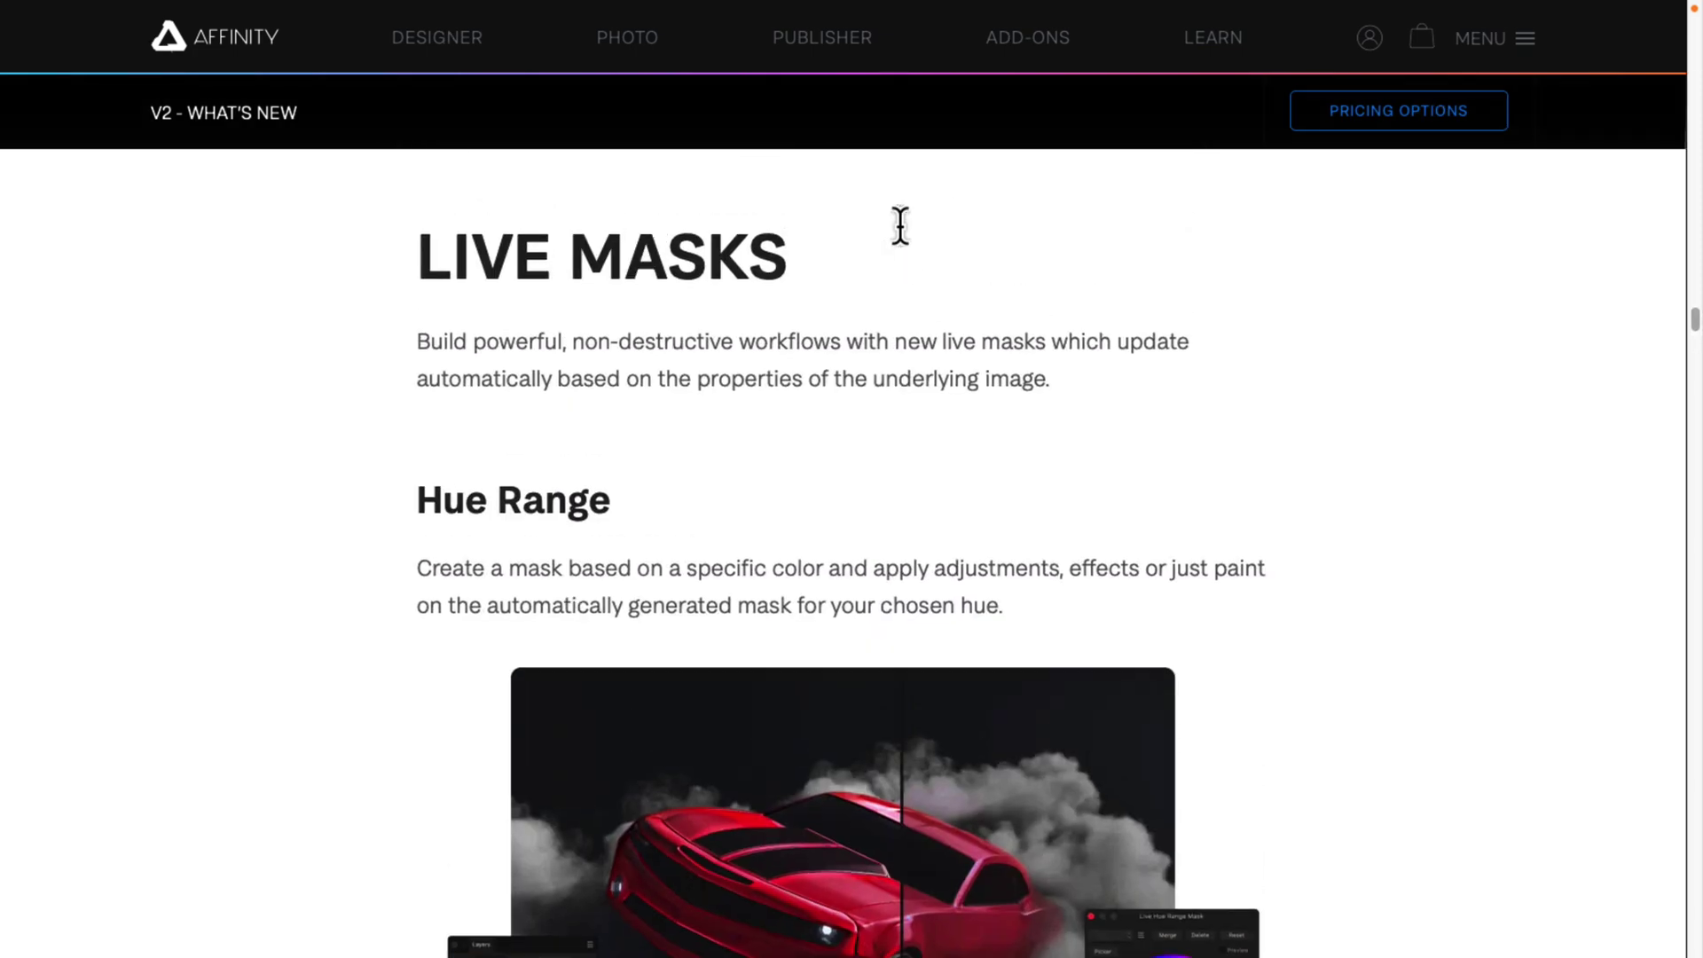
scroll(899, 225, down, 1)
scroll(794, 349, down, 2)
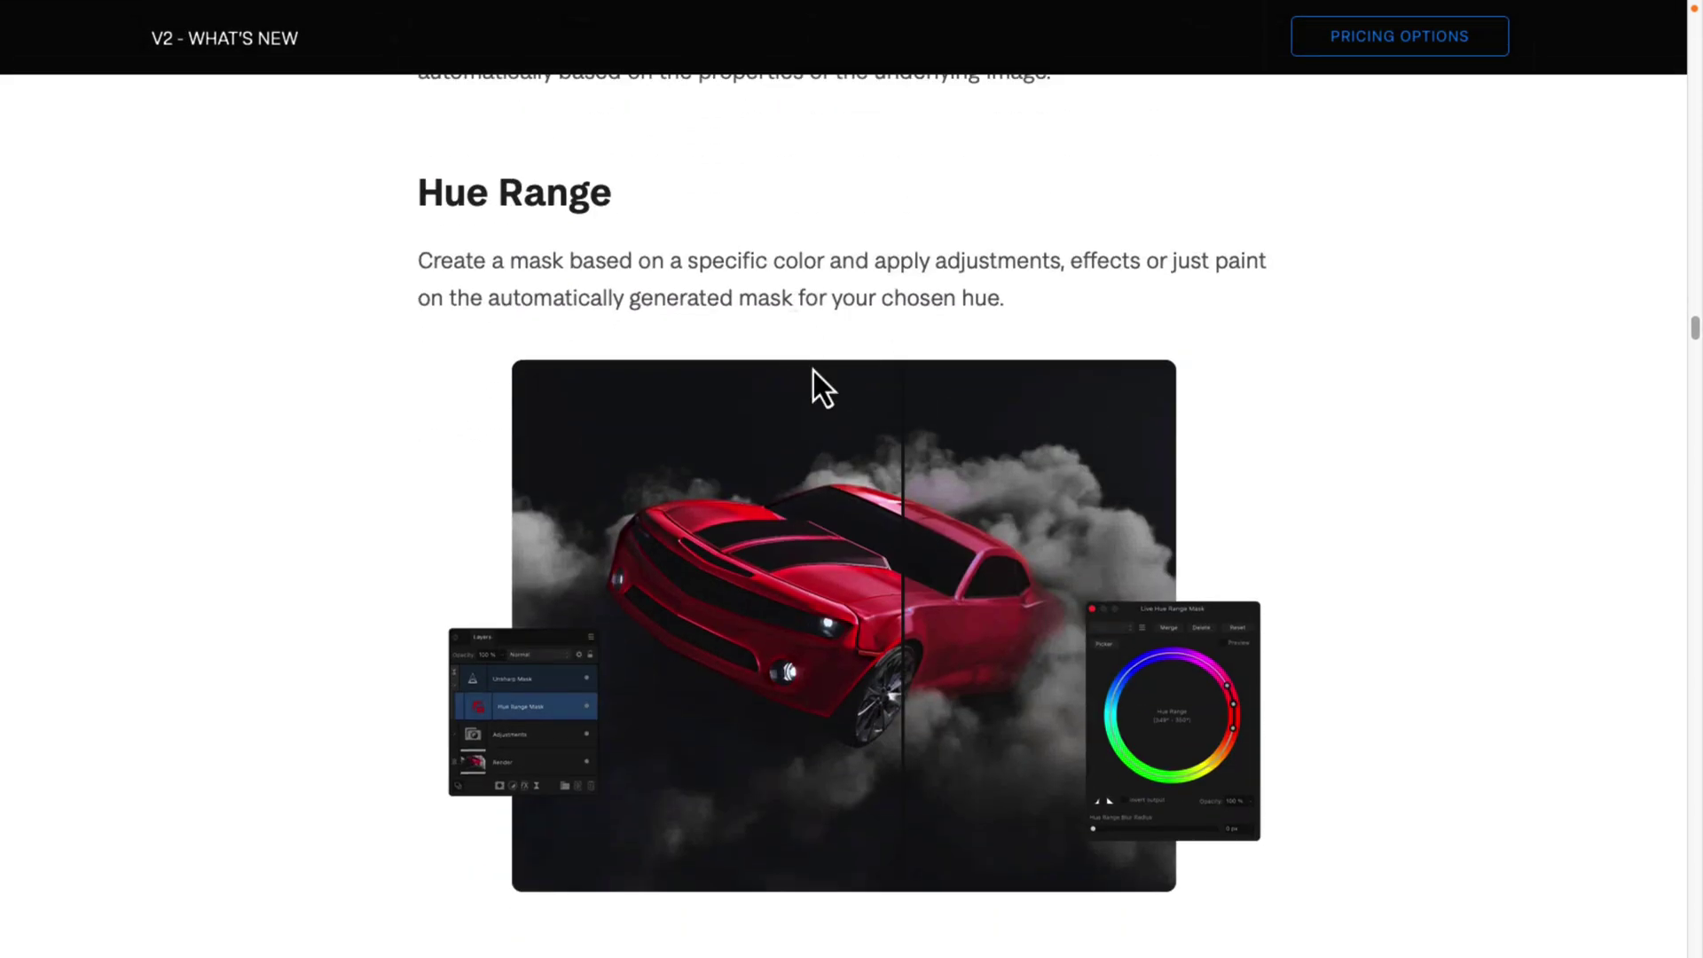
scroll(917, 510, down, 4)
scroll(919, 506, down, 6)
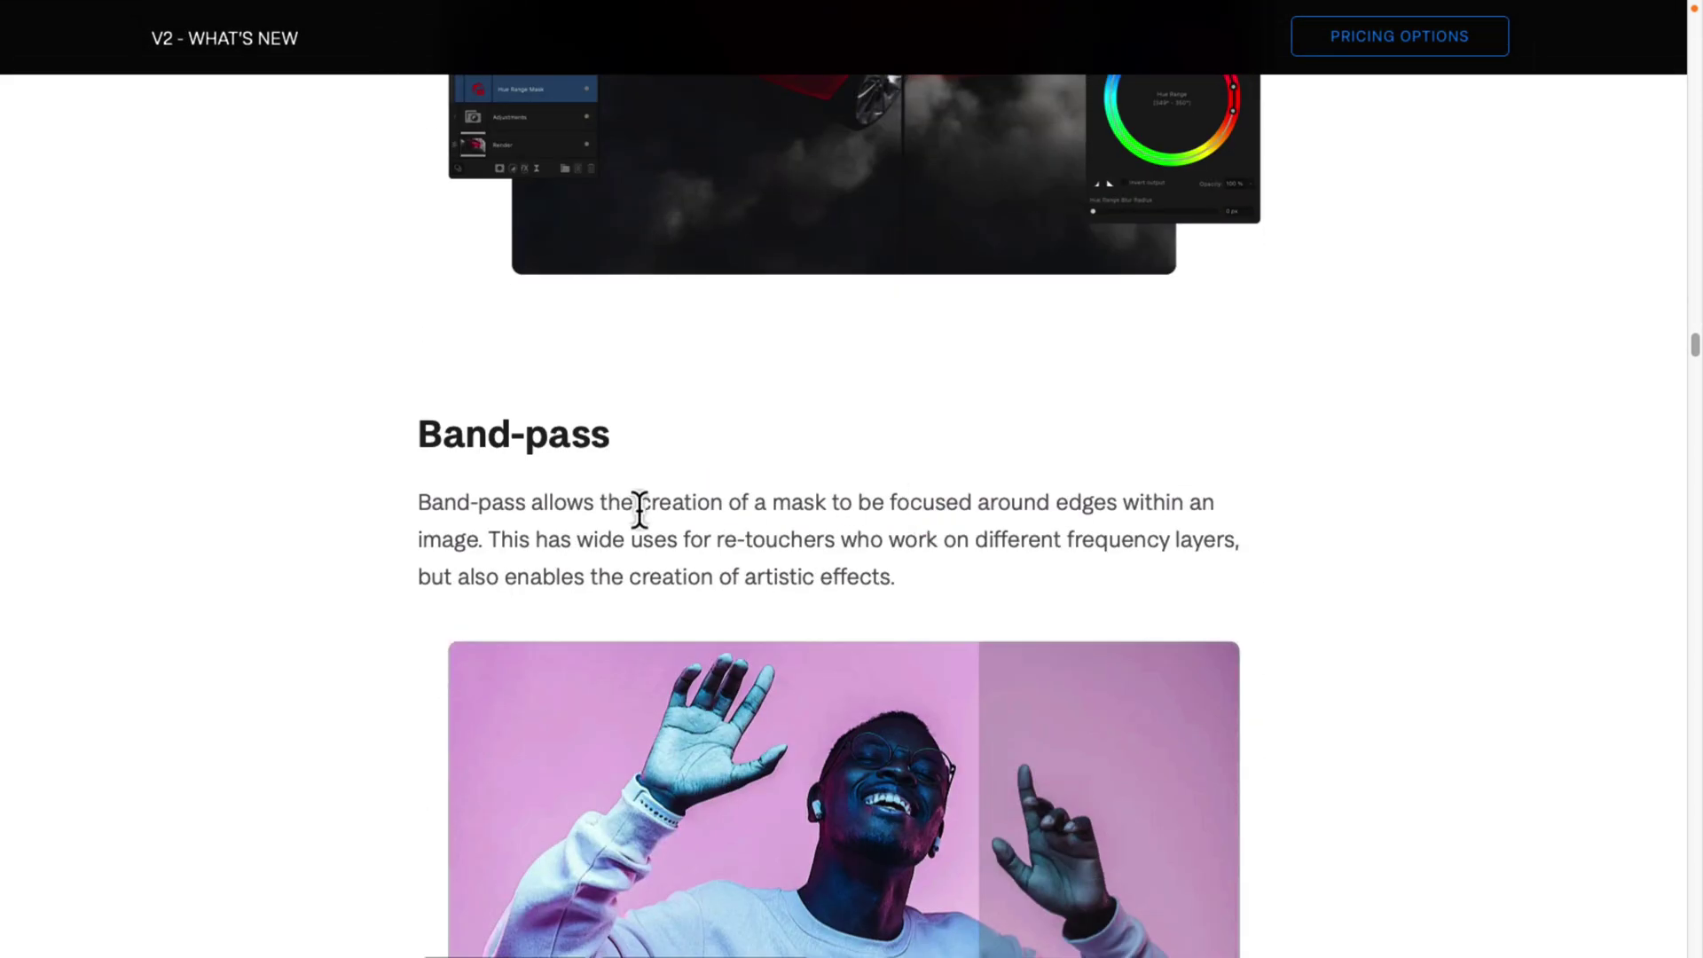
scroll(919, 536, down, 2)
scroll(919, 536, down, 10)
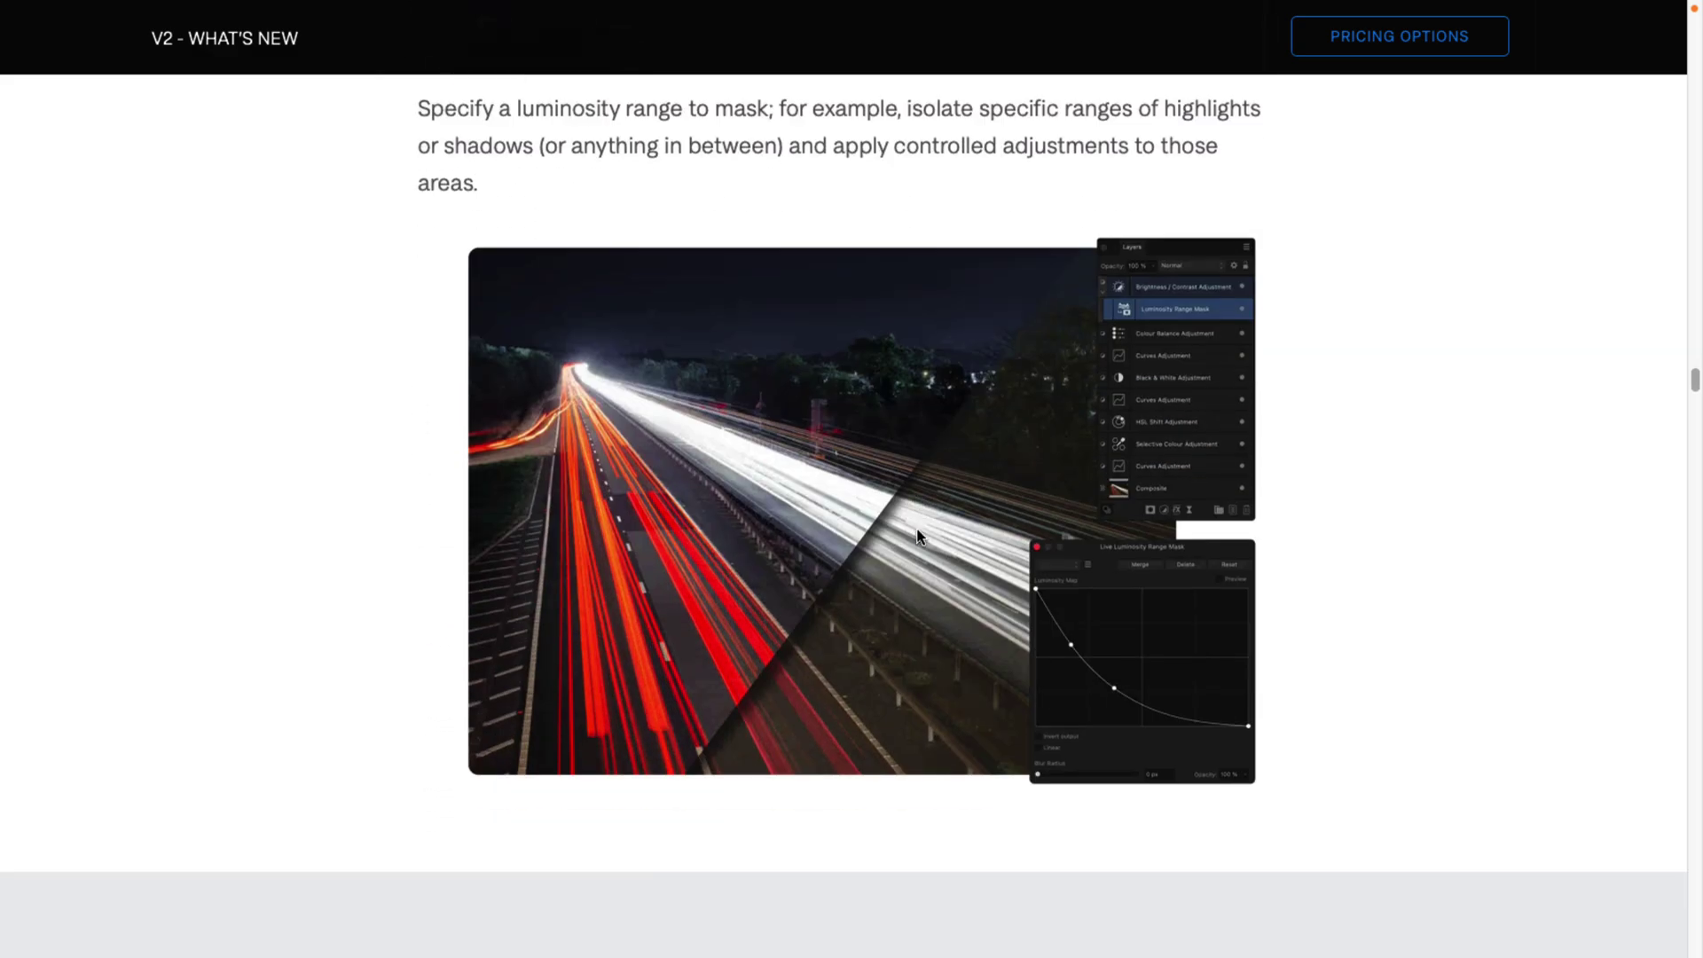
scroll(932, 376, down, 6)
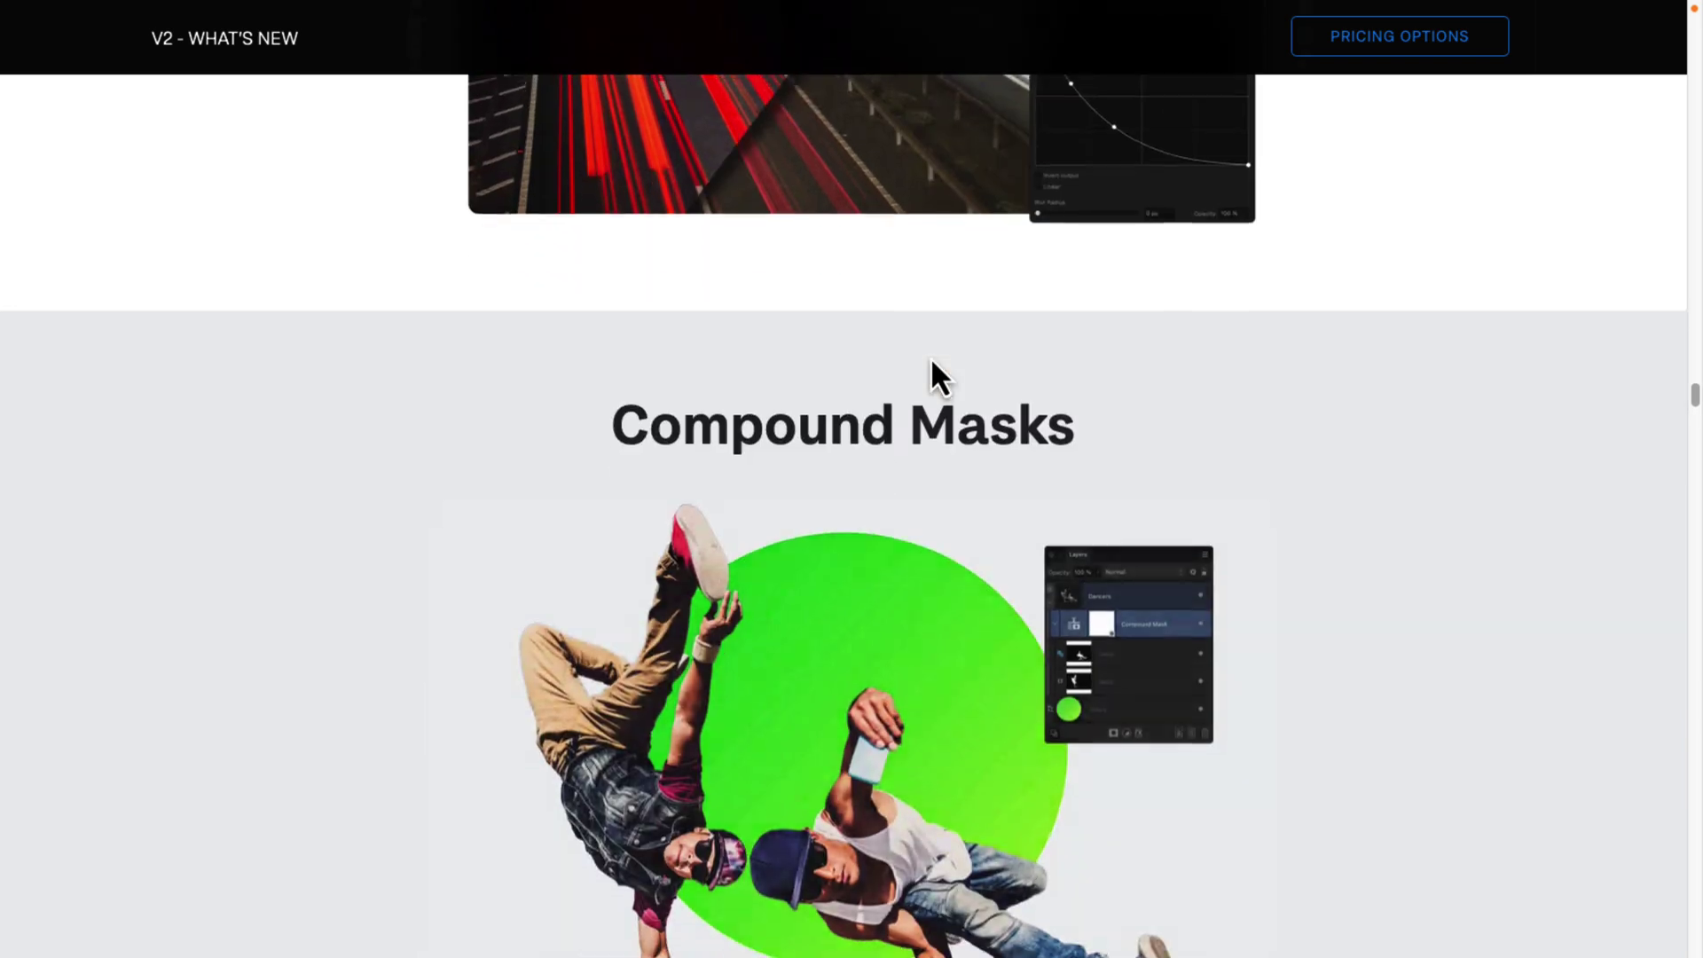
scroll(932, 362, down, 5)
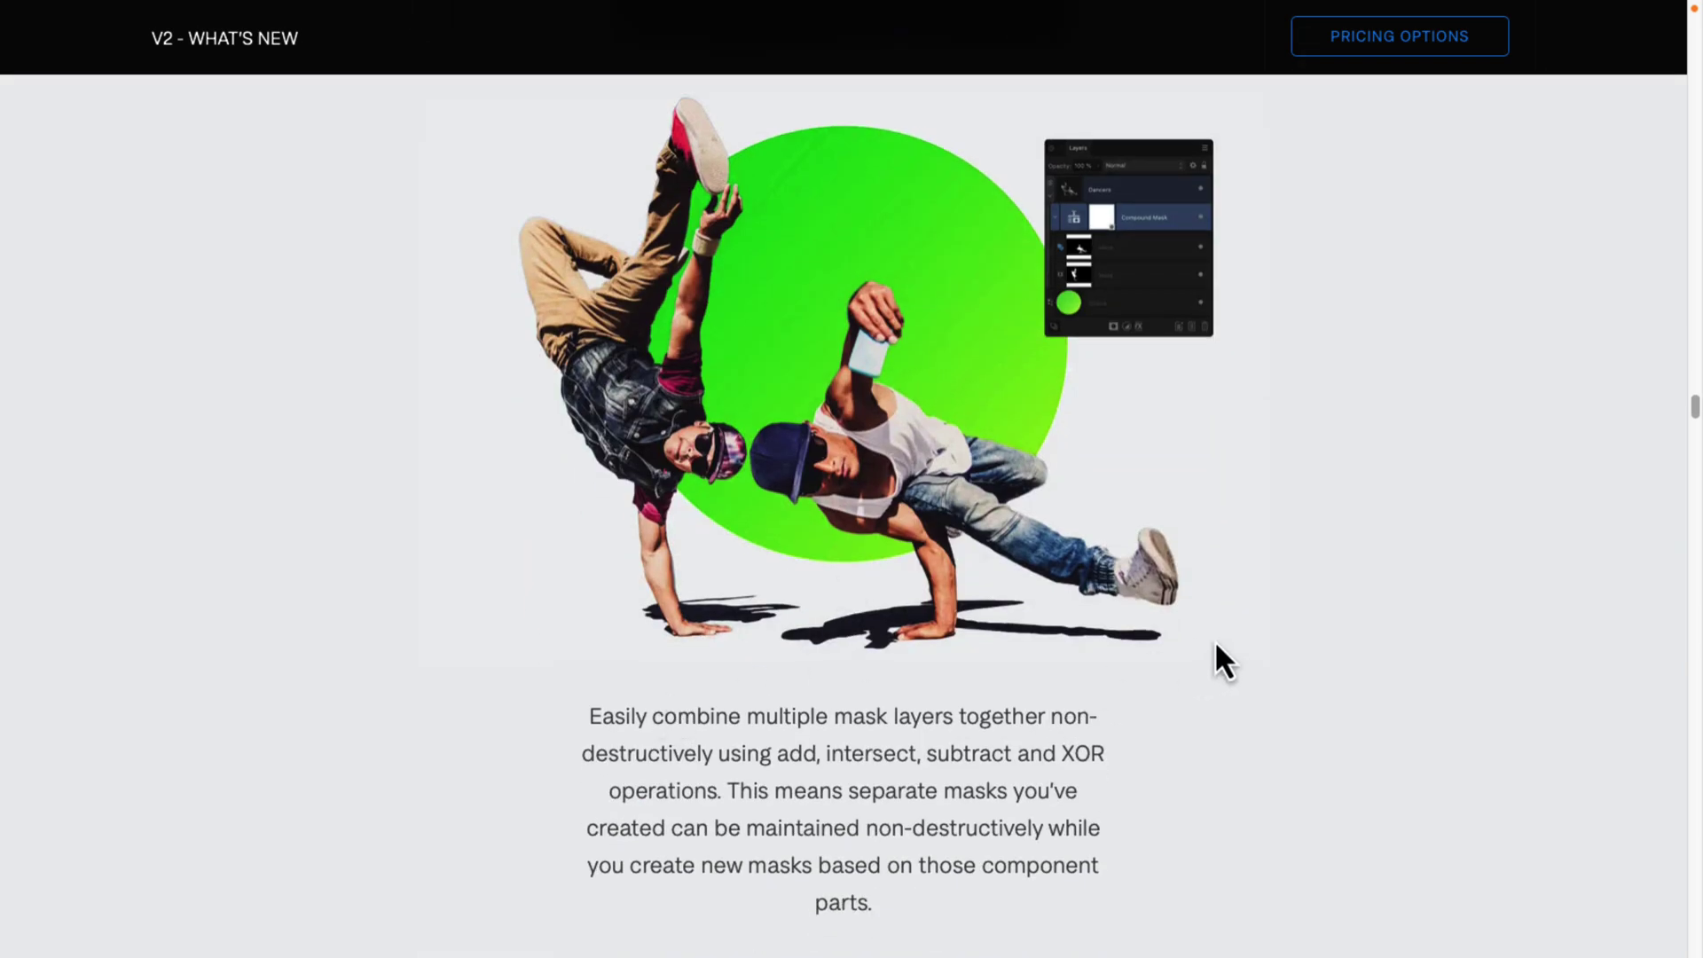
scroll(1215, 645, down, 2)
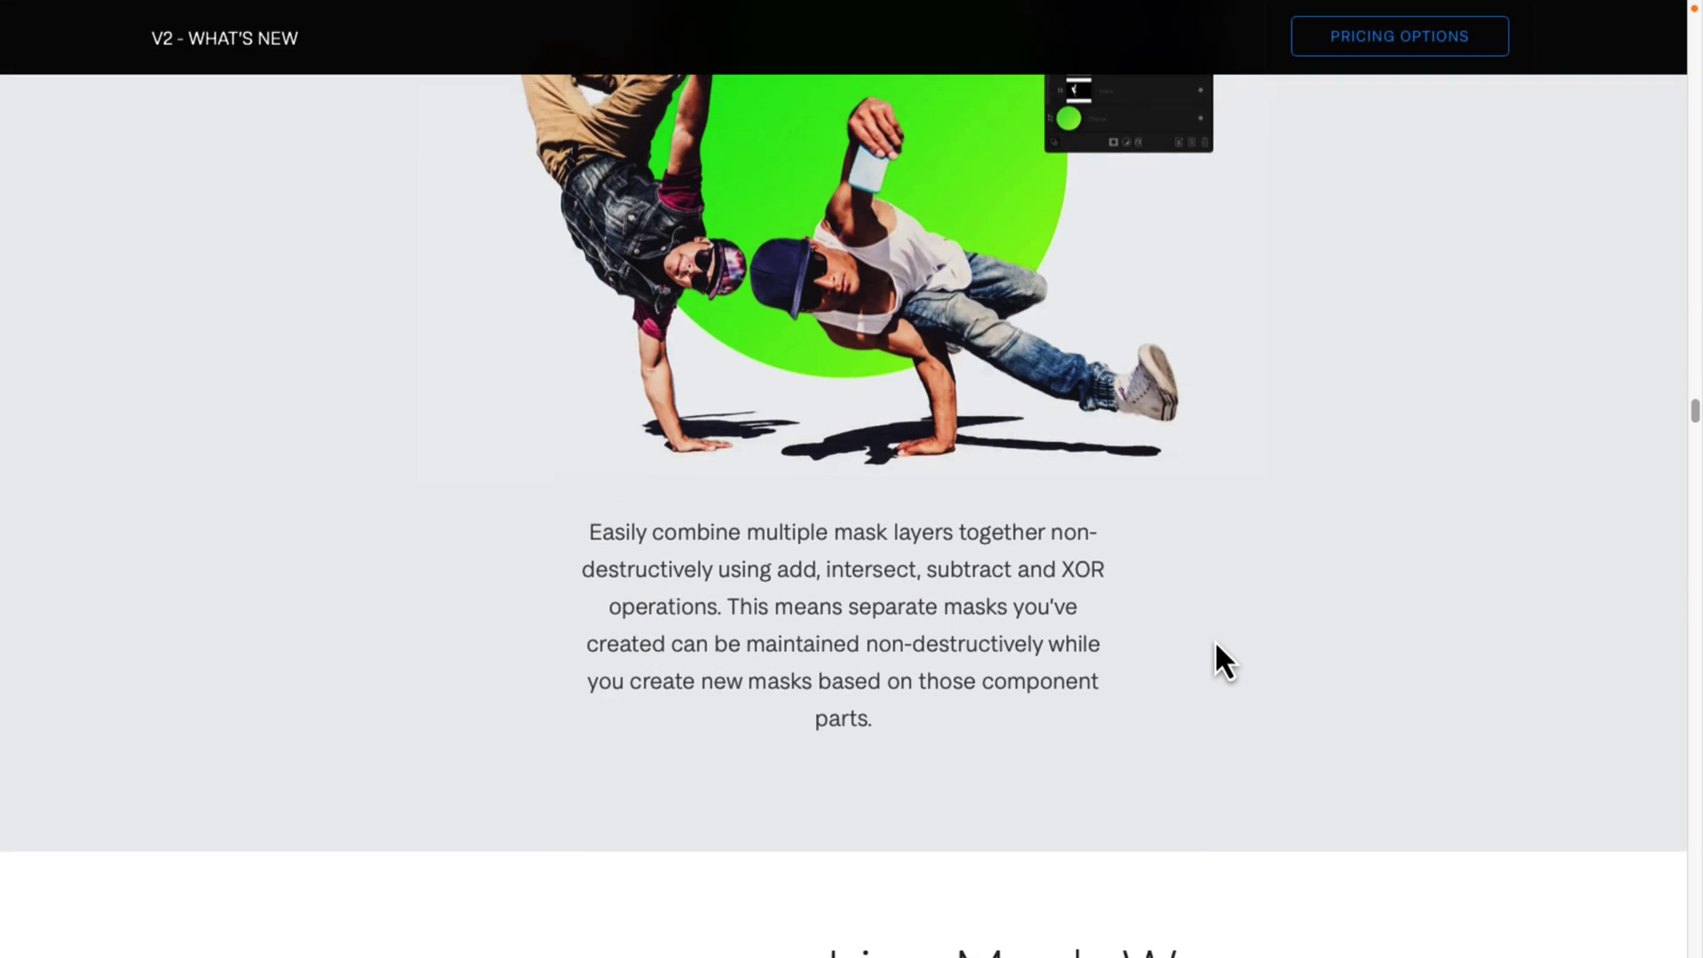
scroll(1217, 646, down, 2)
scroll(1217, 645, down, 1)
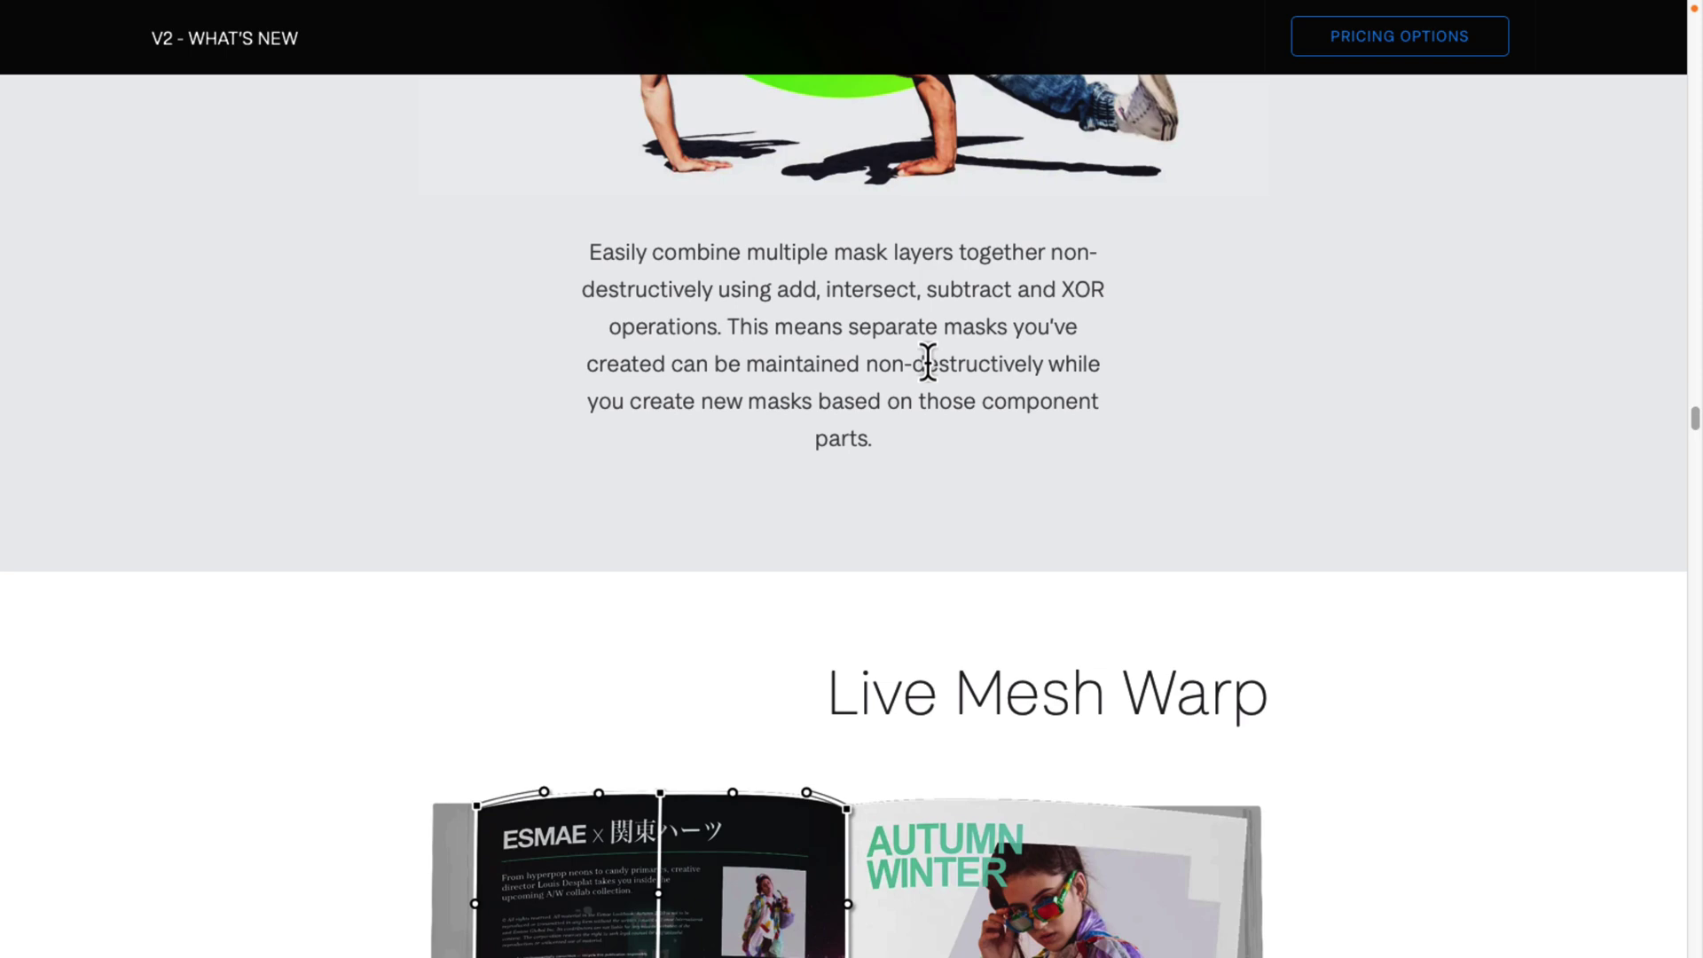
scroll(928, 360, down, 1)
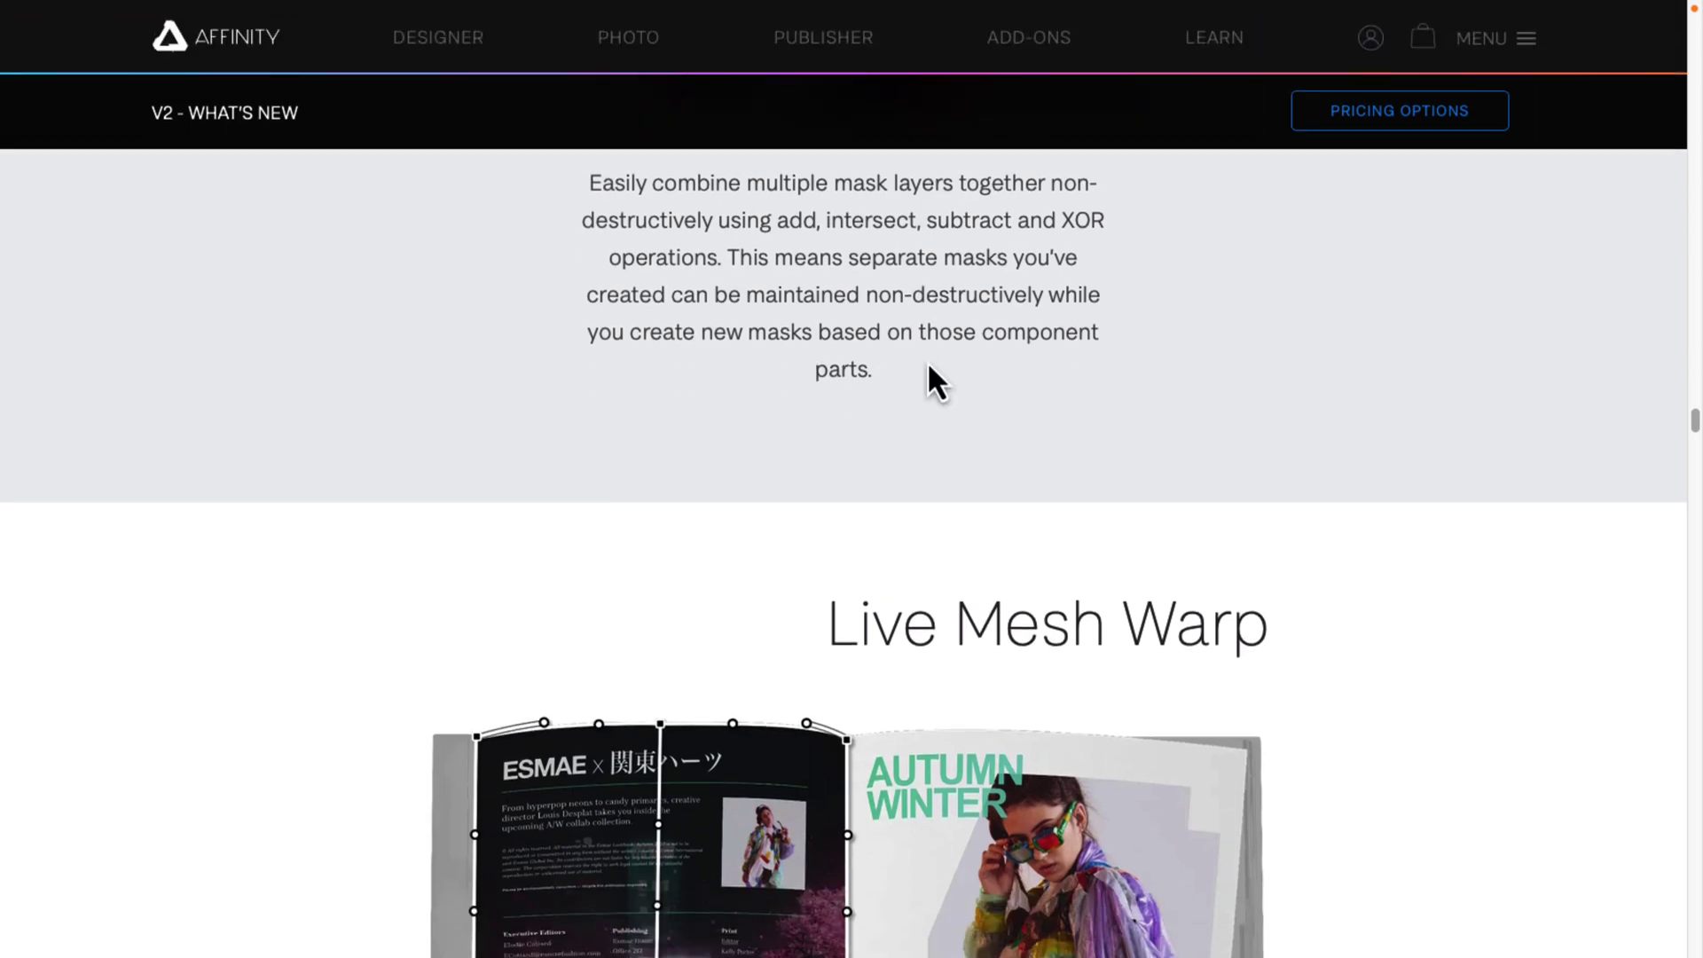
scroll(928, 364, down, 10)
scroll(928, 364, up, 4)
scroll(928, 360, up, 2)
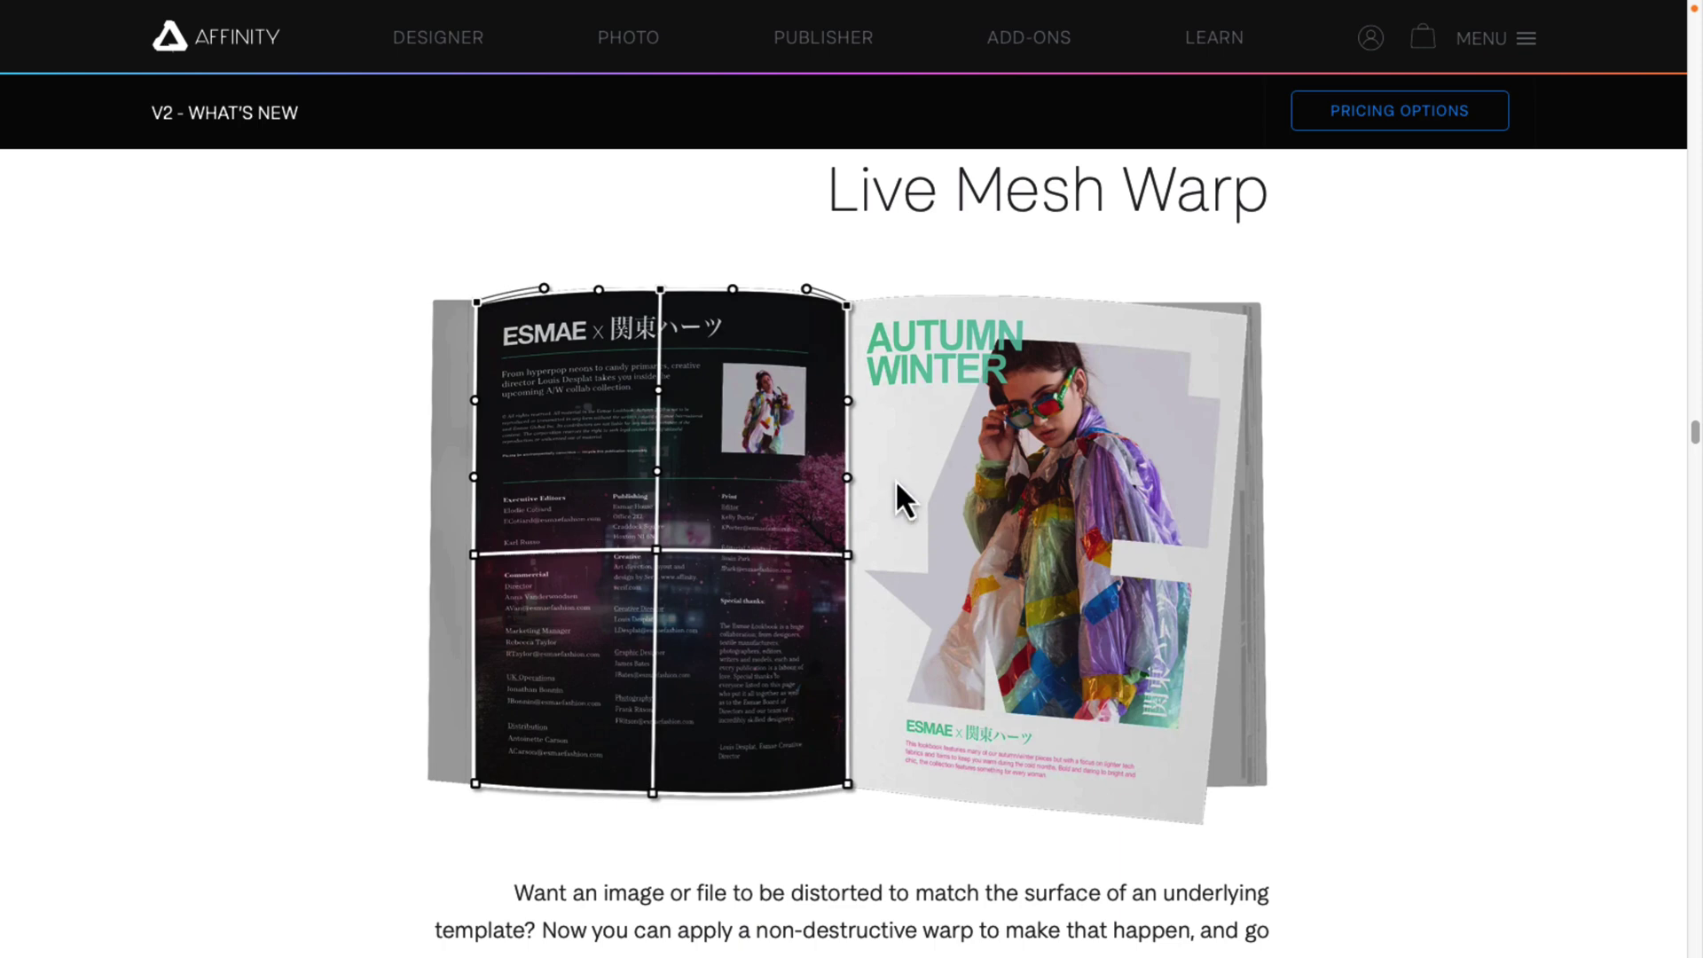
scroll(1006, 443, down, 10)
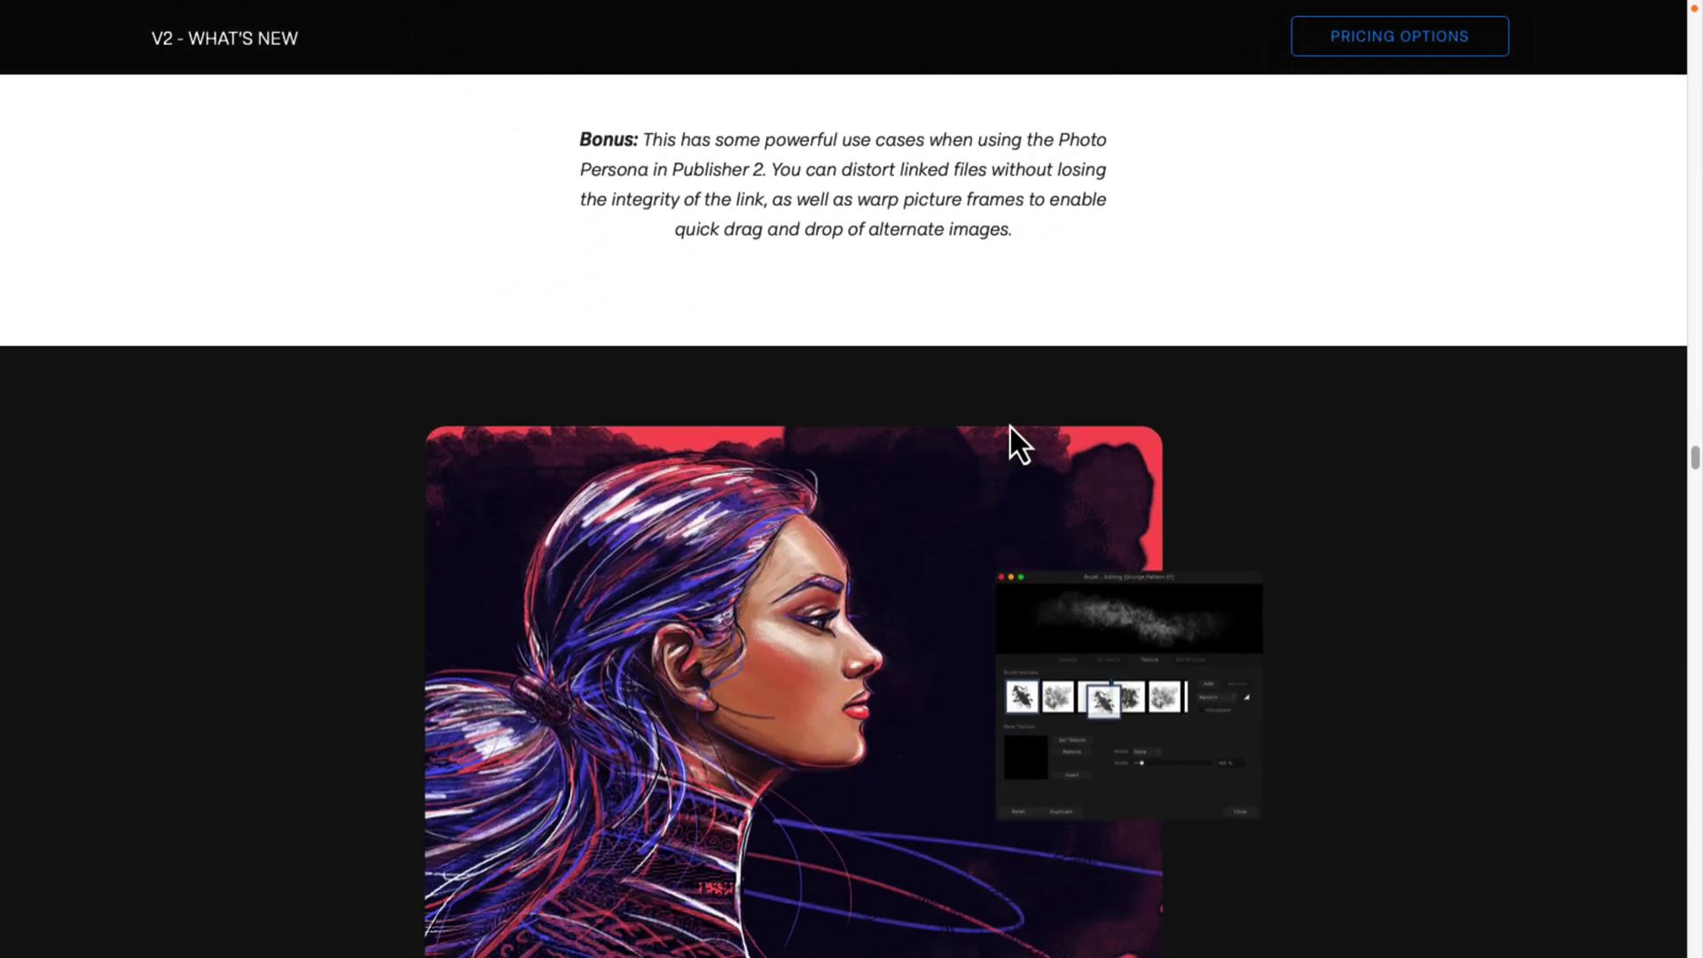
Step: Scroll past Brush Engine, Sidenotes and Style Picker Tool to the Desktop New Document panels
scroll(1011, 431, down, 3)
scroll(1010, 427, down, 3)
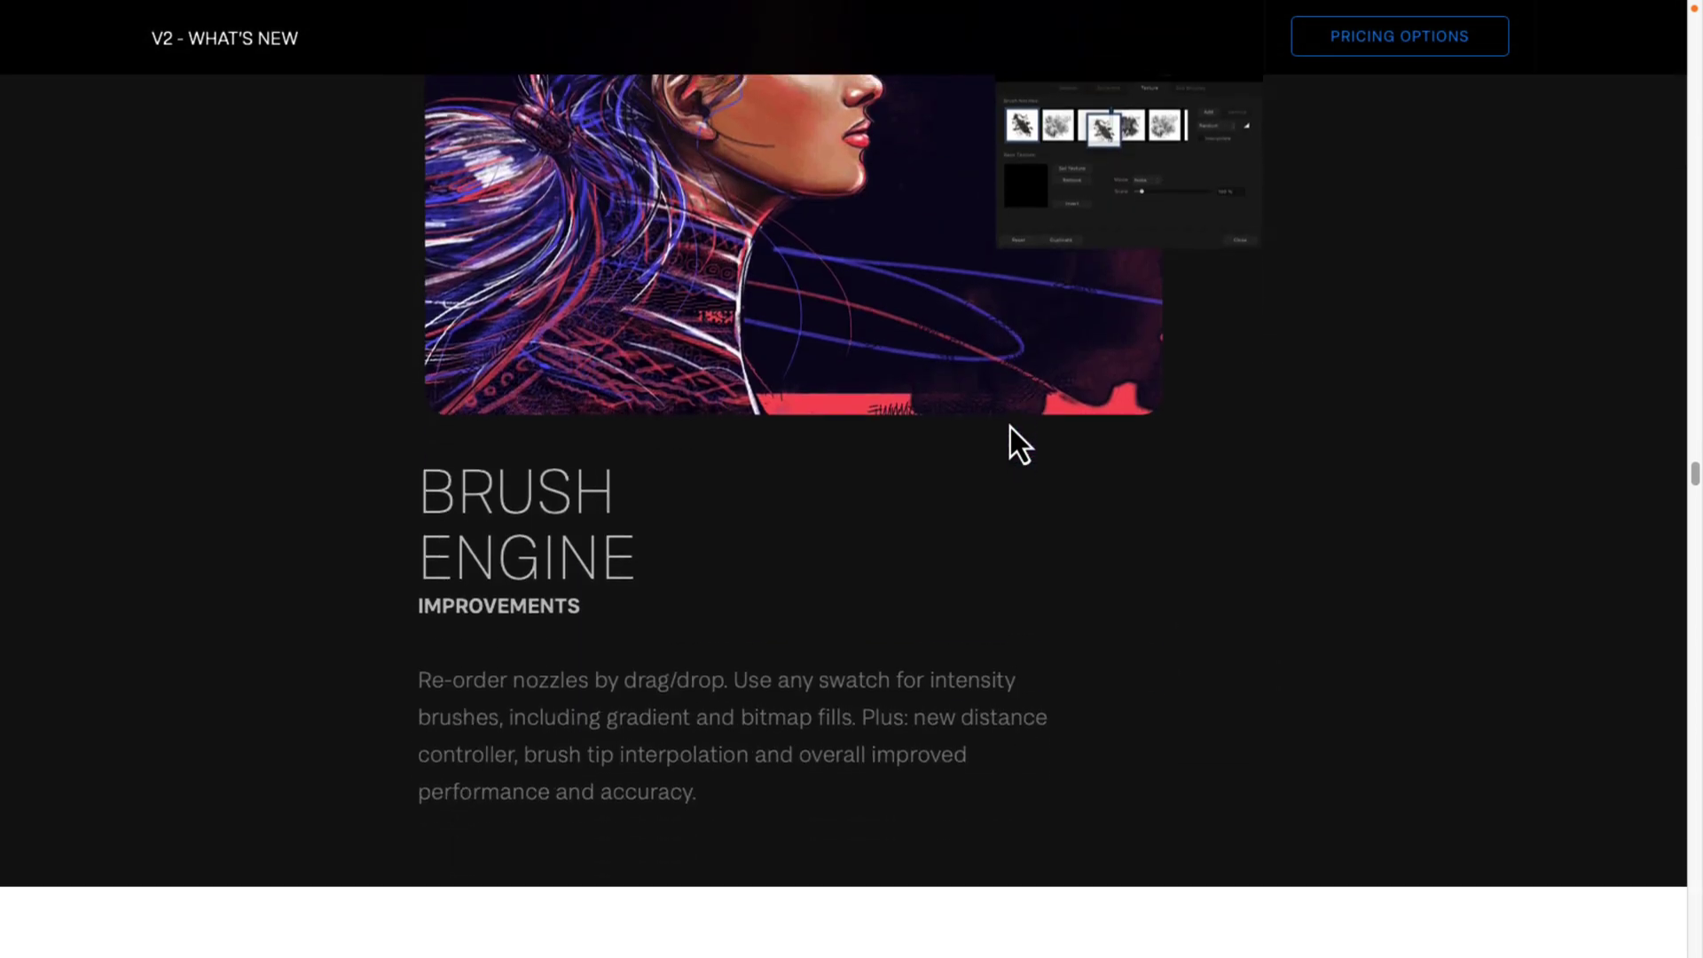
scroll(1010, 426, down, 2)
scroll(1010, 427, down, 1)
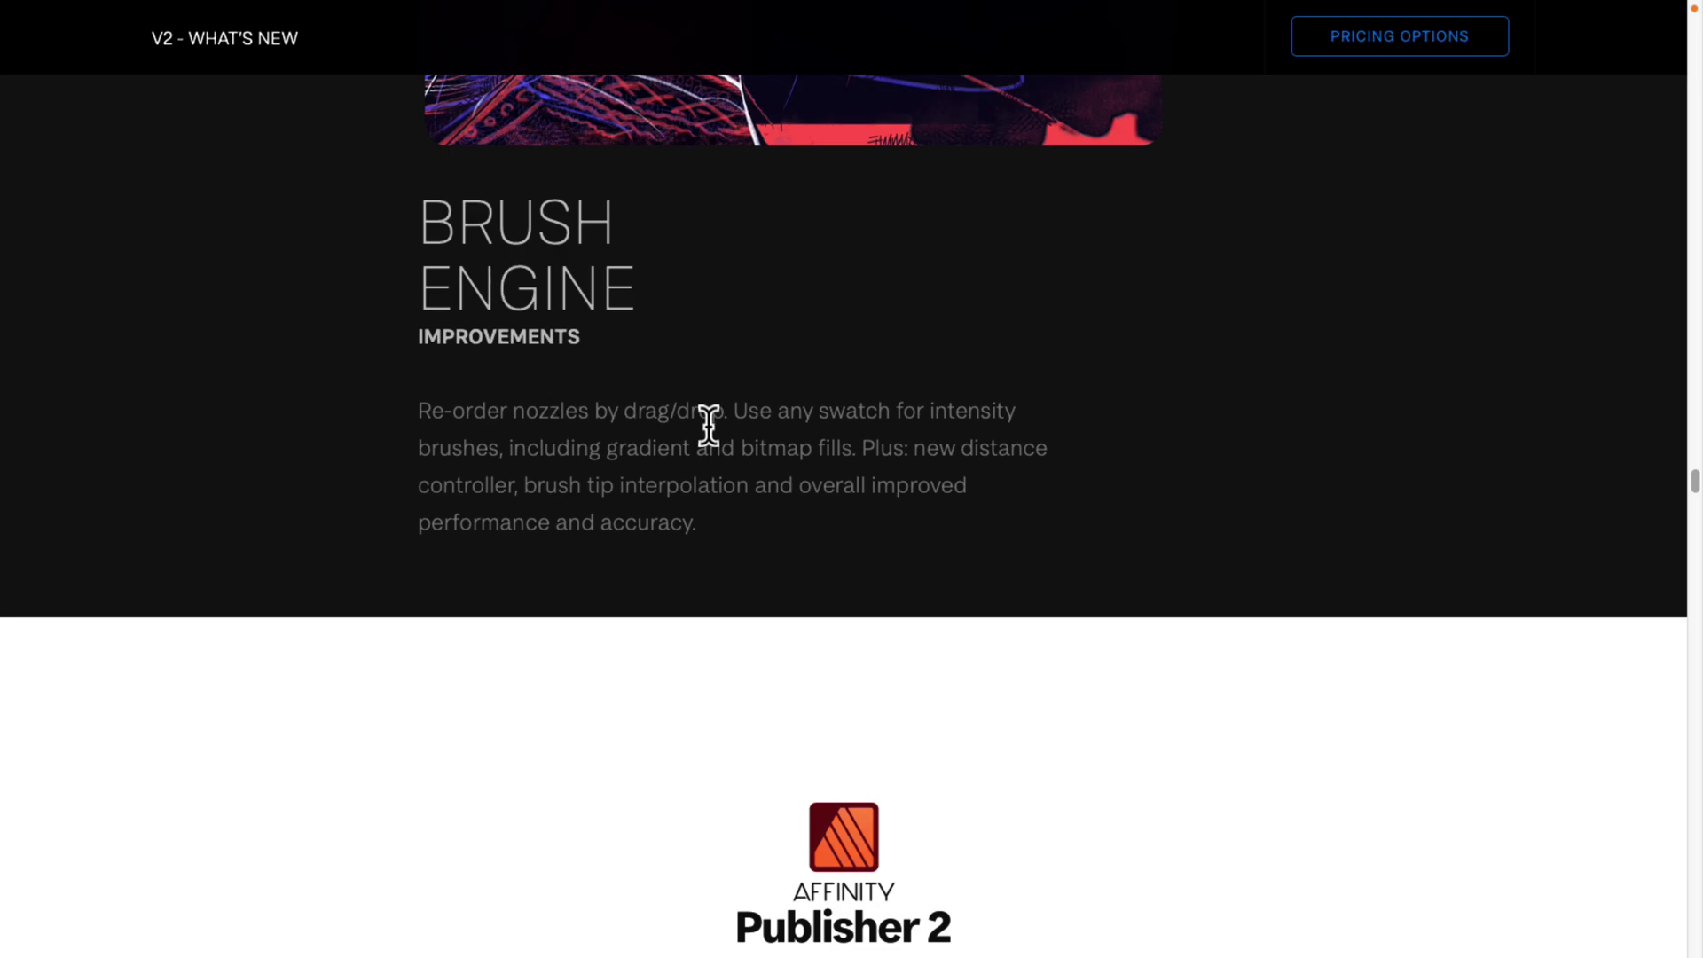
scroll(910, 508, down, 10)
scroll(911, 507, down, 20)
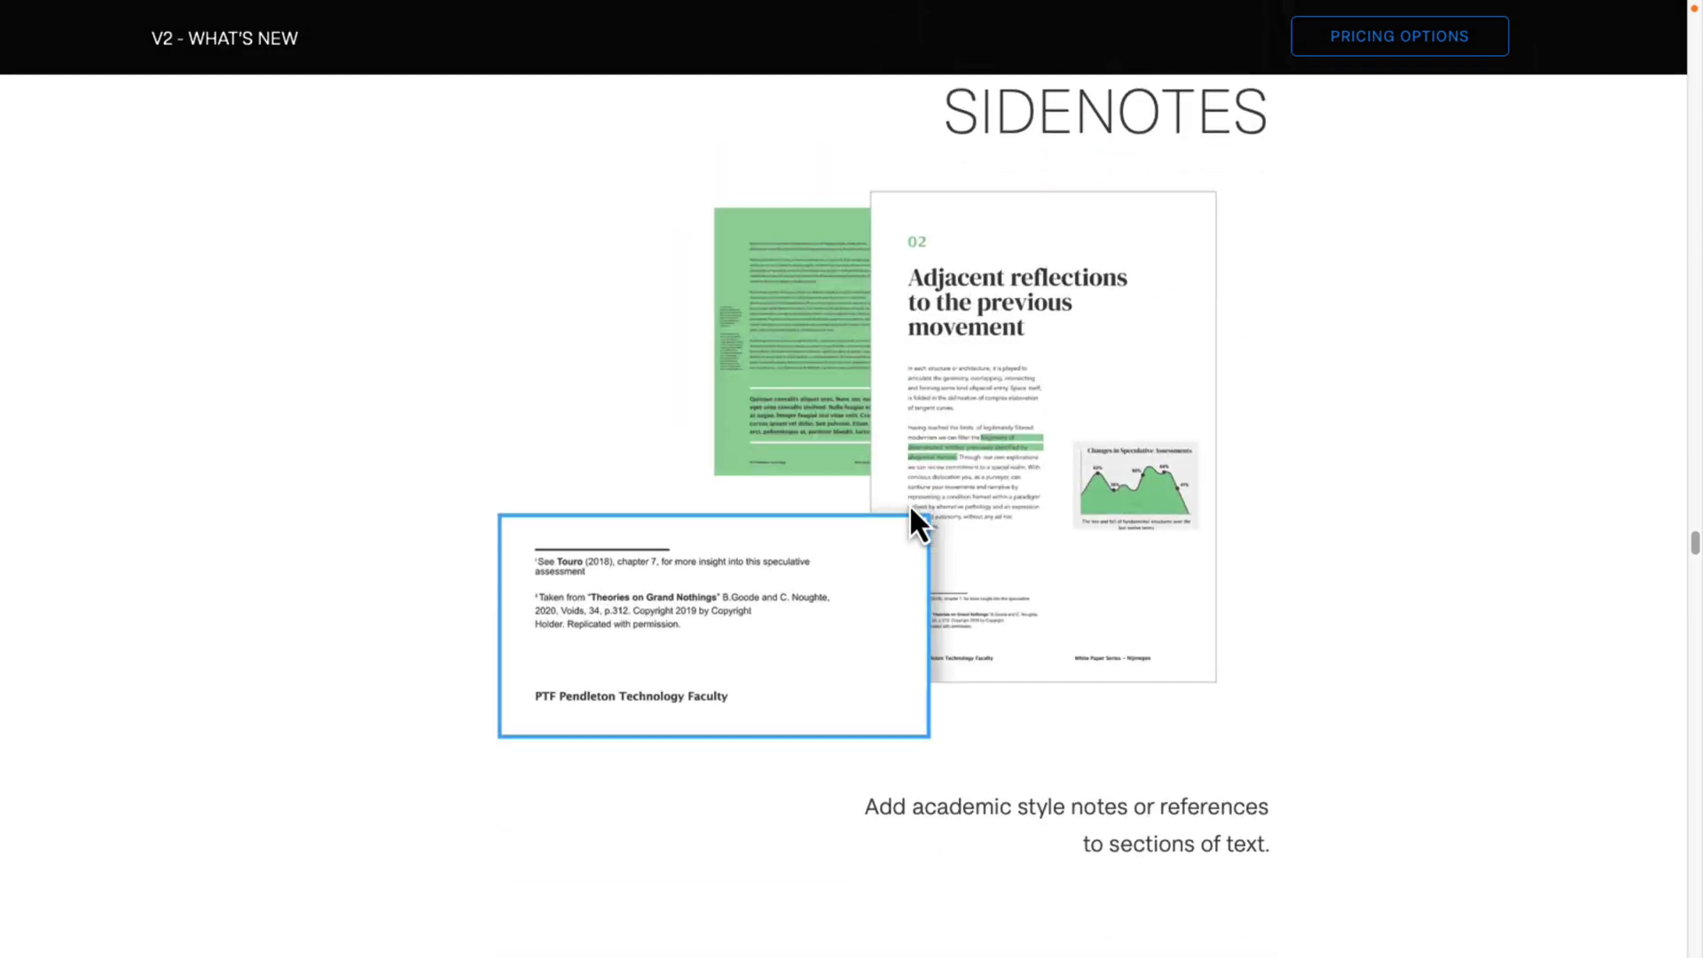
scroll(910, 508, down, 20)
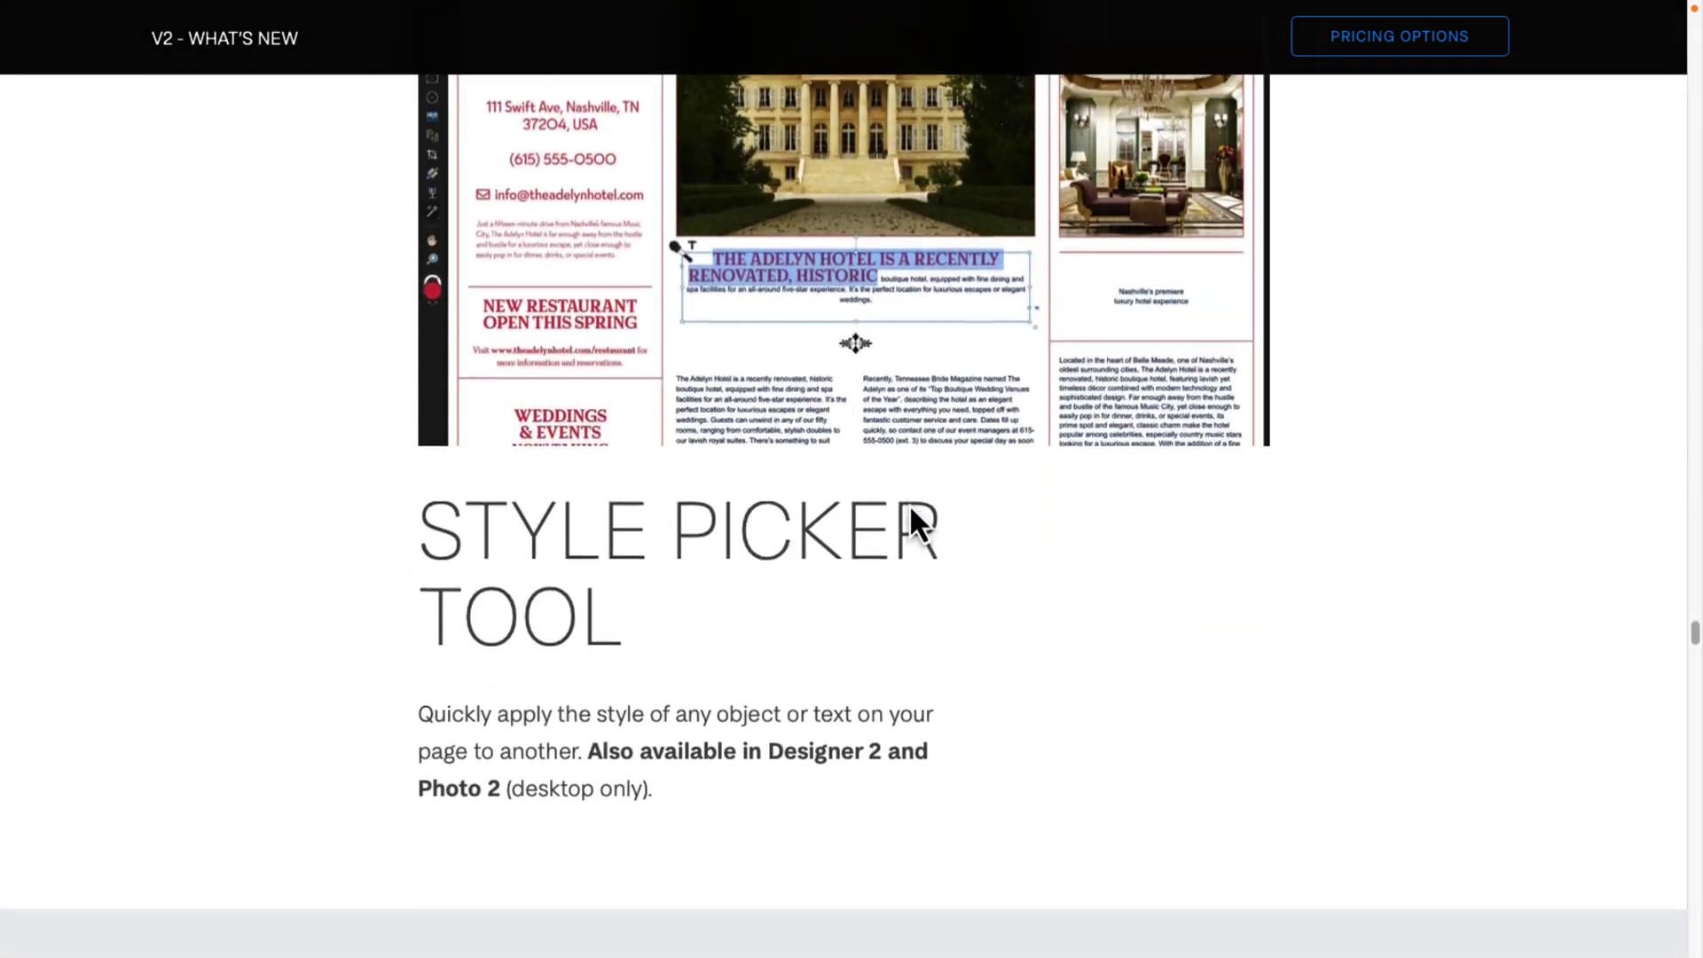
scroll(910, 508, down, 7)
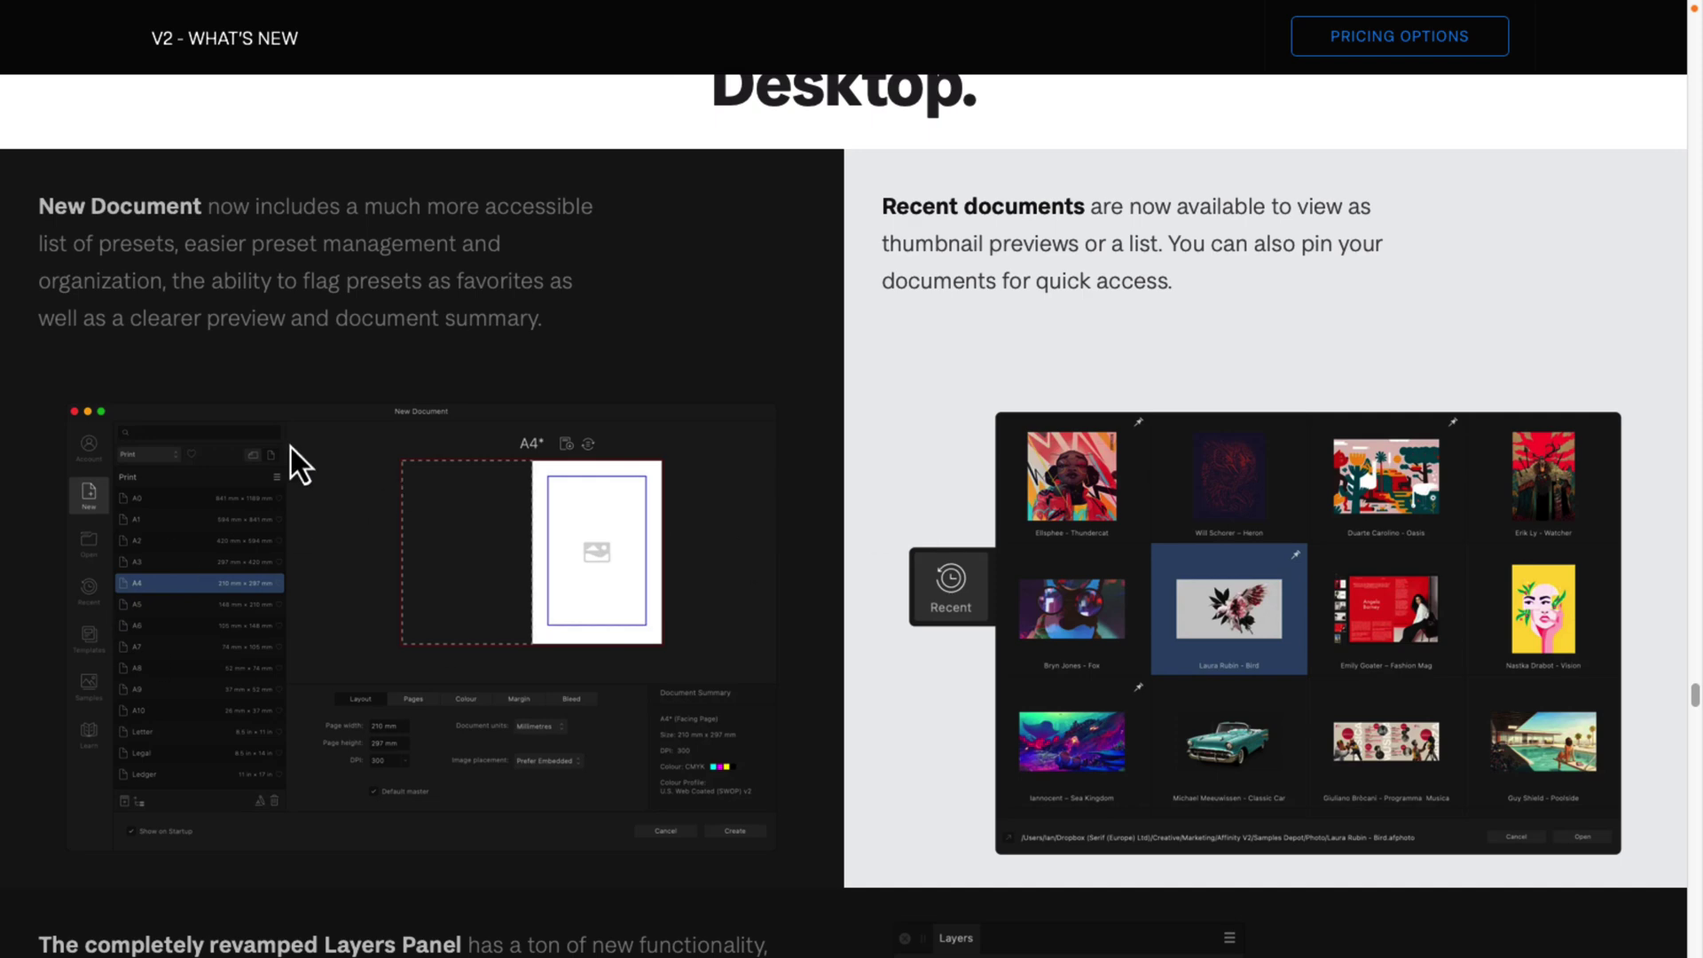
Step: Scroll past the Layers Panel, Color Panel and iPad cards to the iPadOS 16 Ready section
scroll(1164, 394, down, 8)
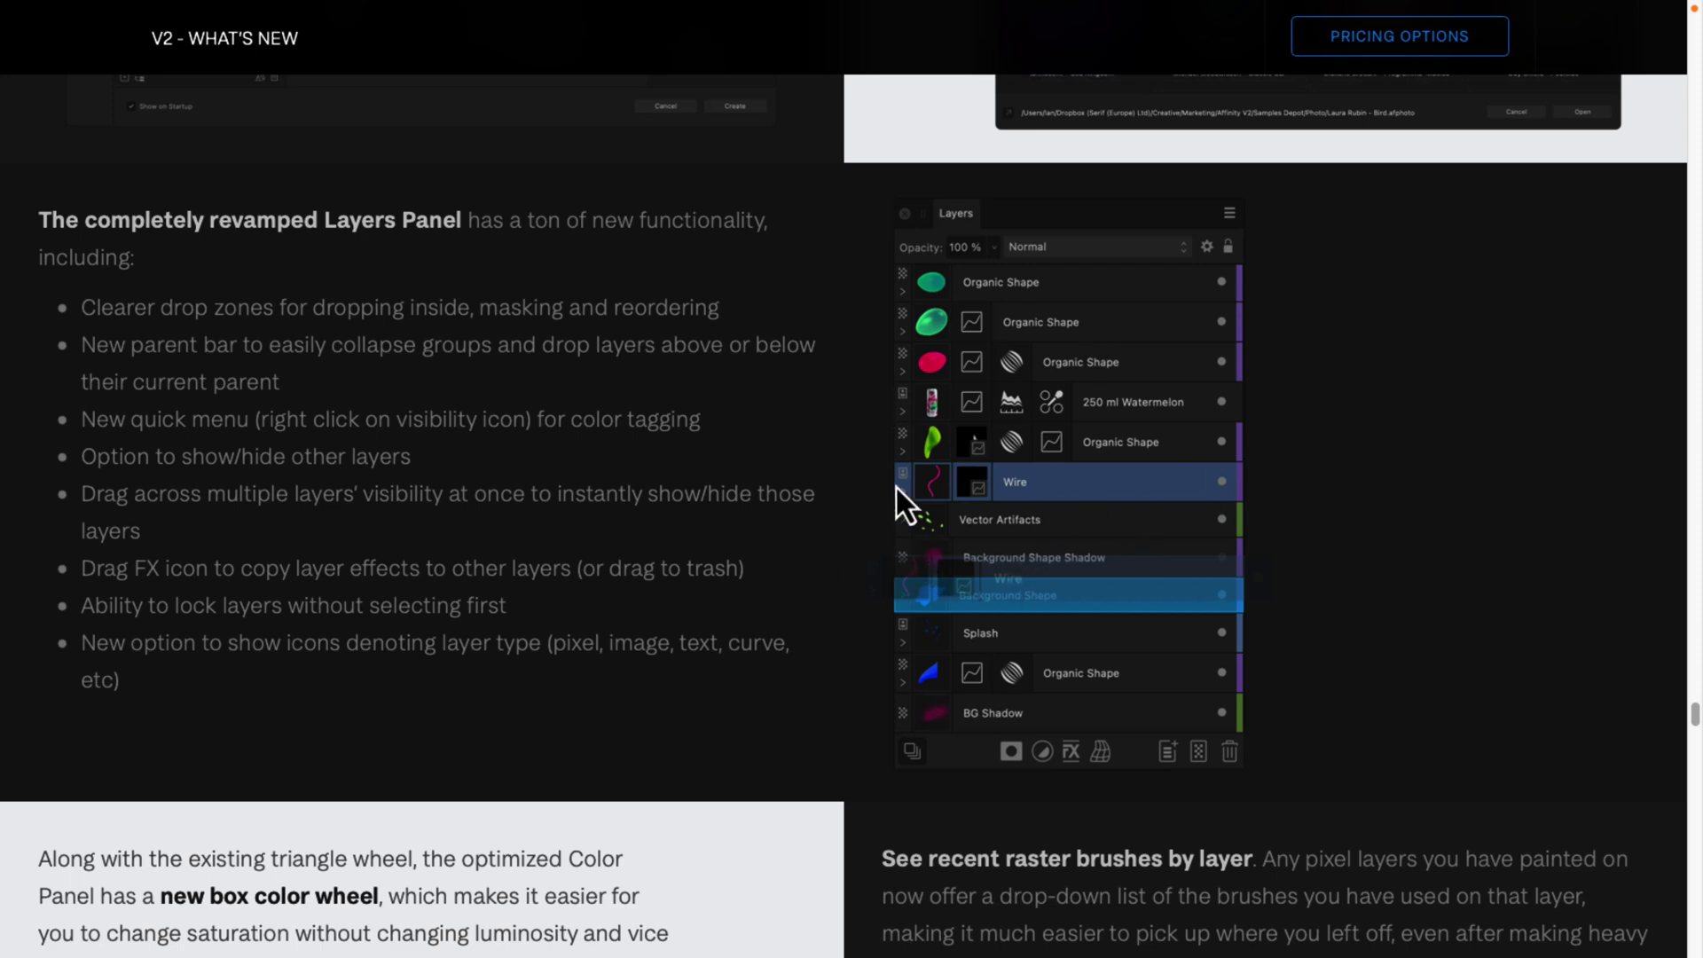
scroll(683, 408, down, 5)
scroll(683, 406, down, 15)
scroll(683, 404, up, 5)
scroll(683, 404, down, 15)
scroll(683, 405, down, 5)
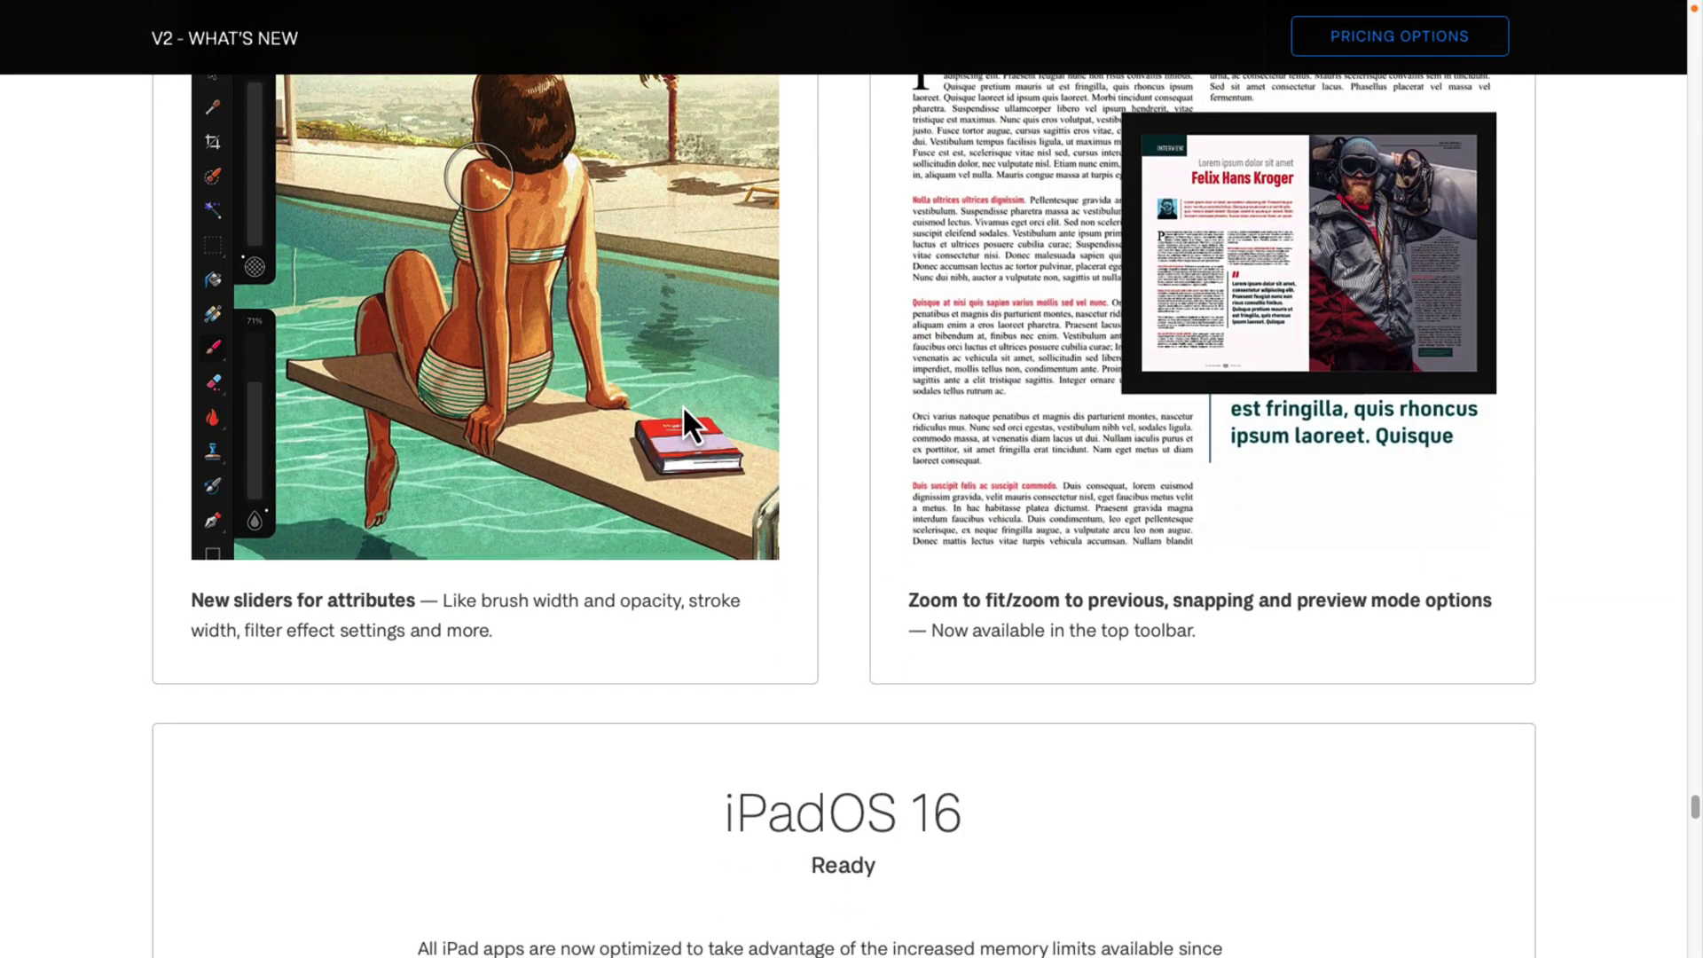
scroll(683, 404, down, 6)
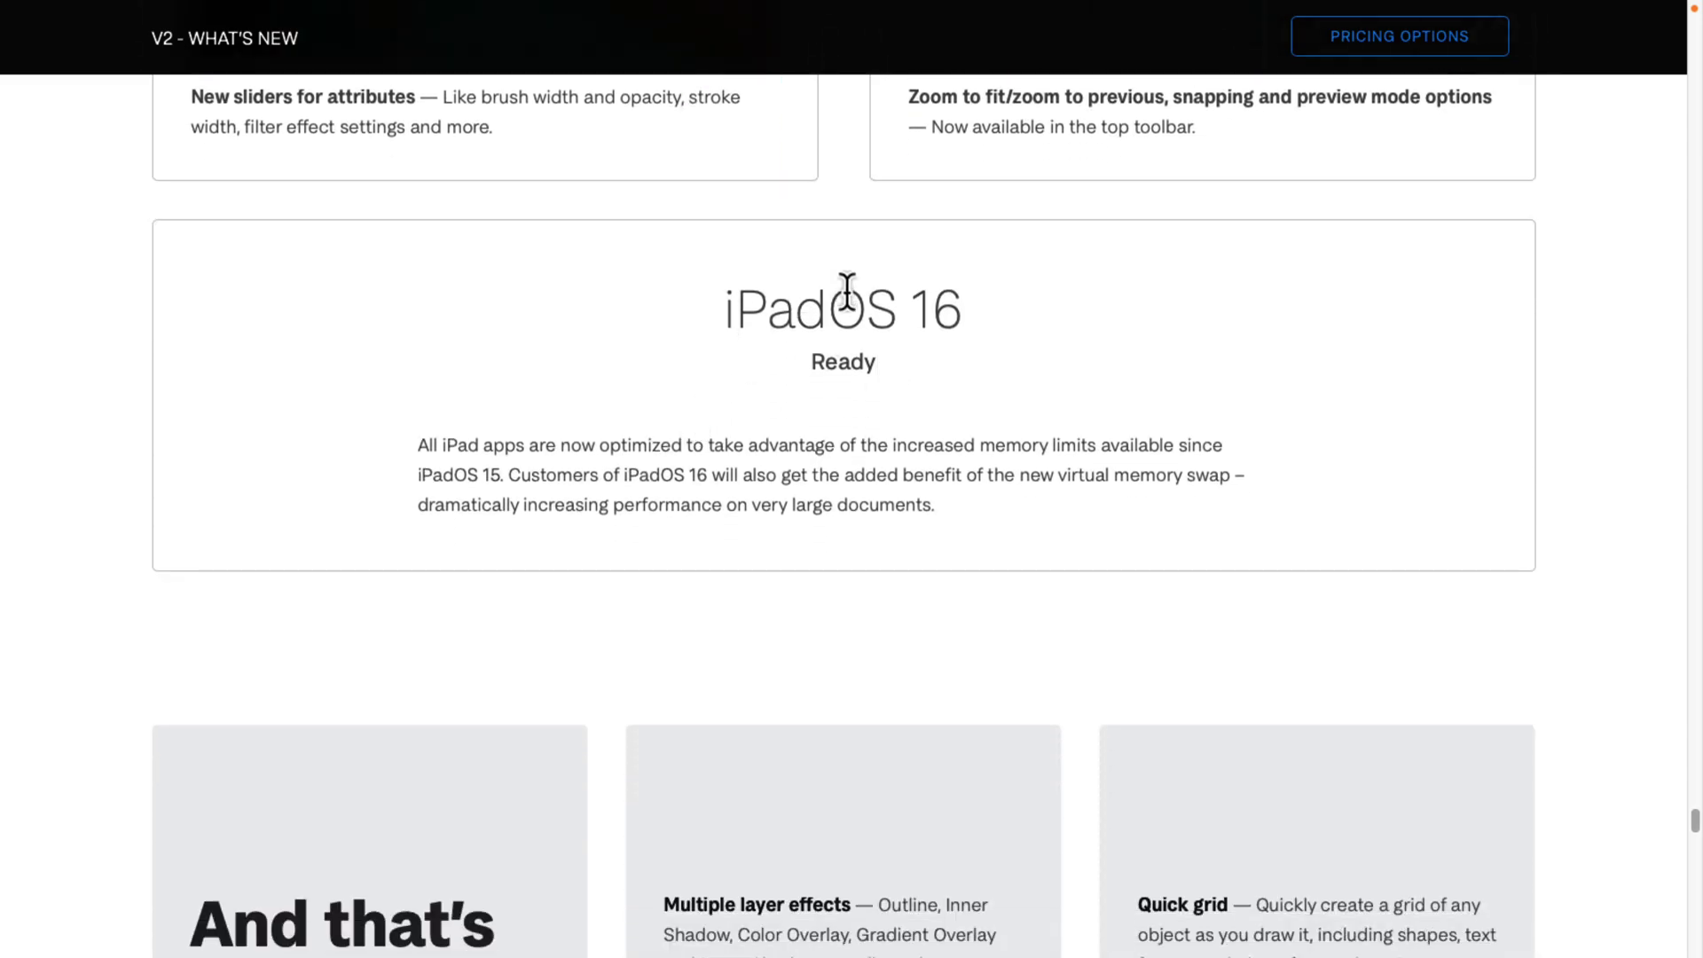
scroll(992, 346, down, 7)
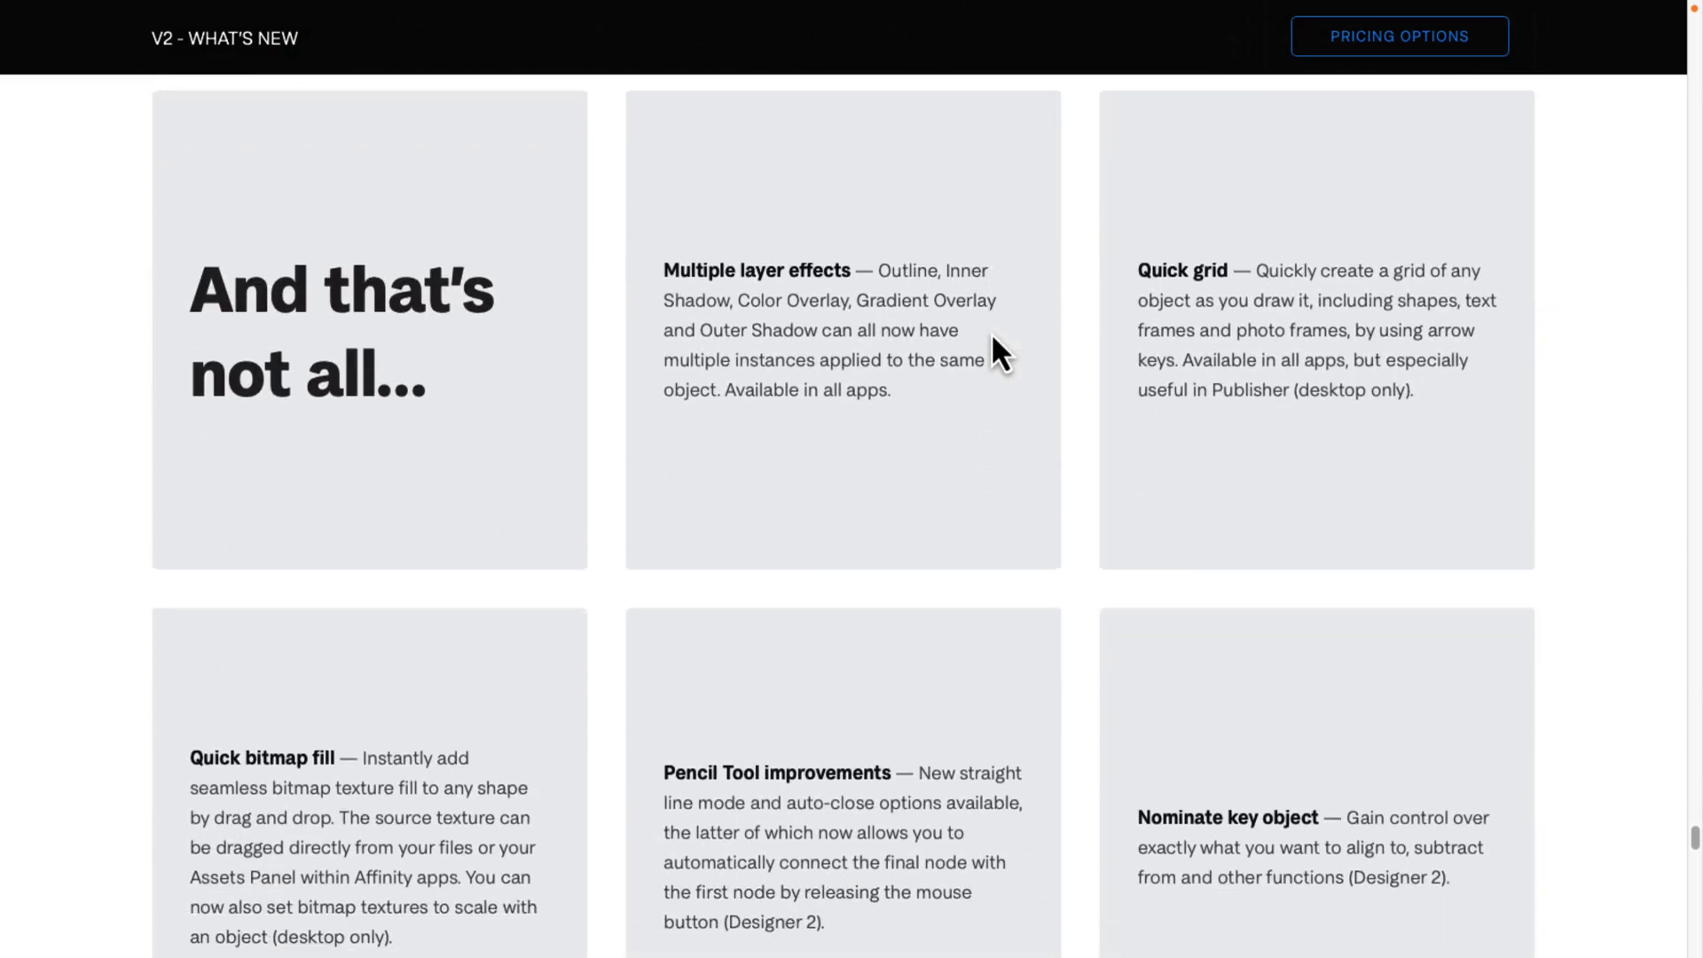
scroll(993, 337, up, 20)
scroll(993, 338, down, 11)
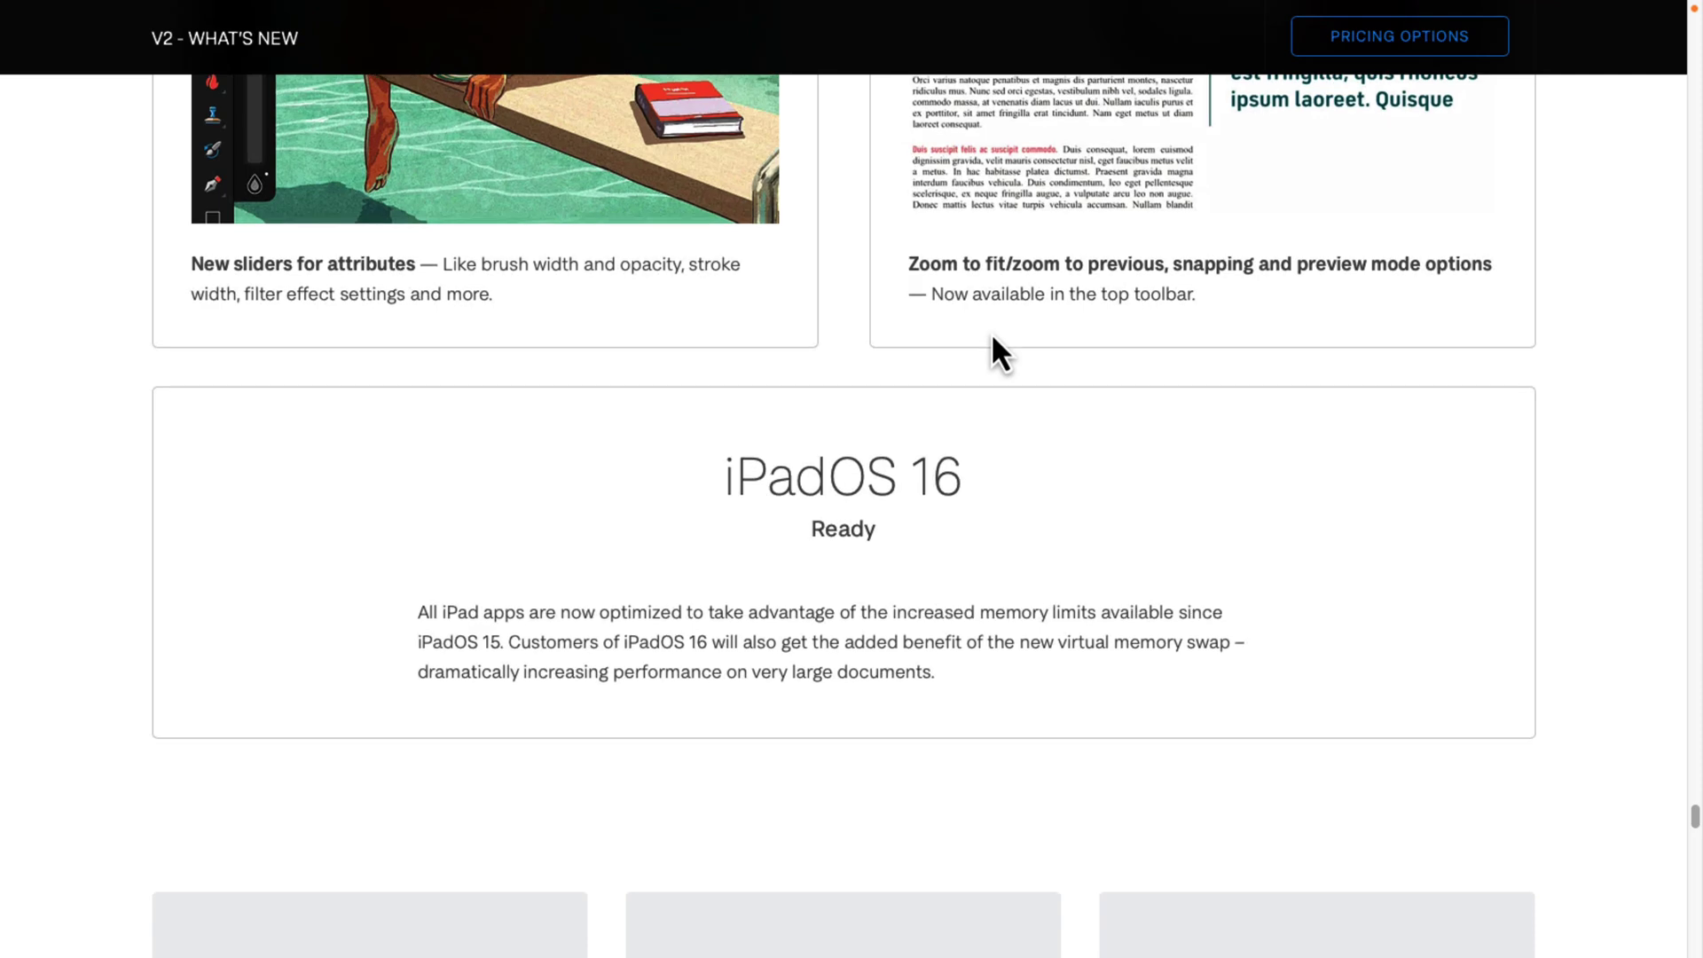
scroll(919, 532, down, 10)
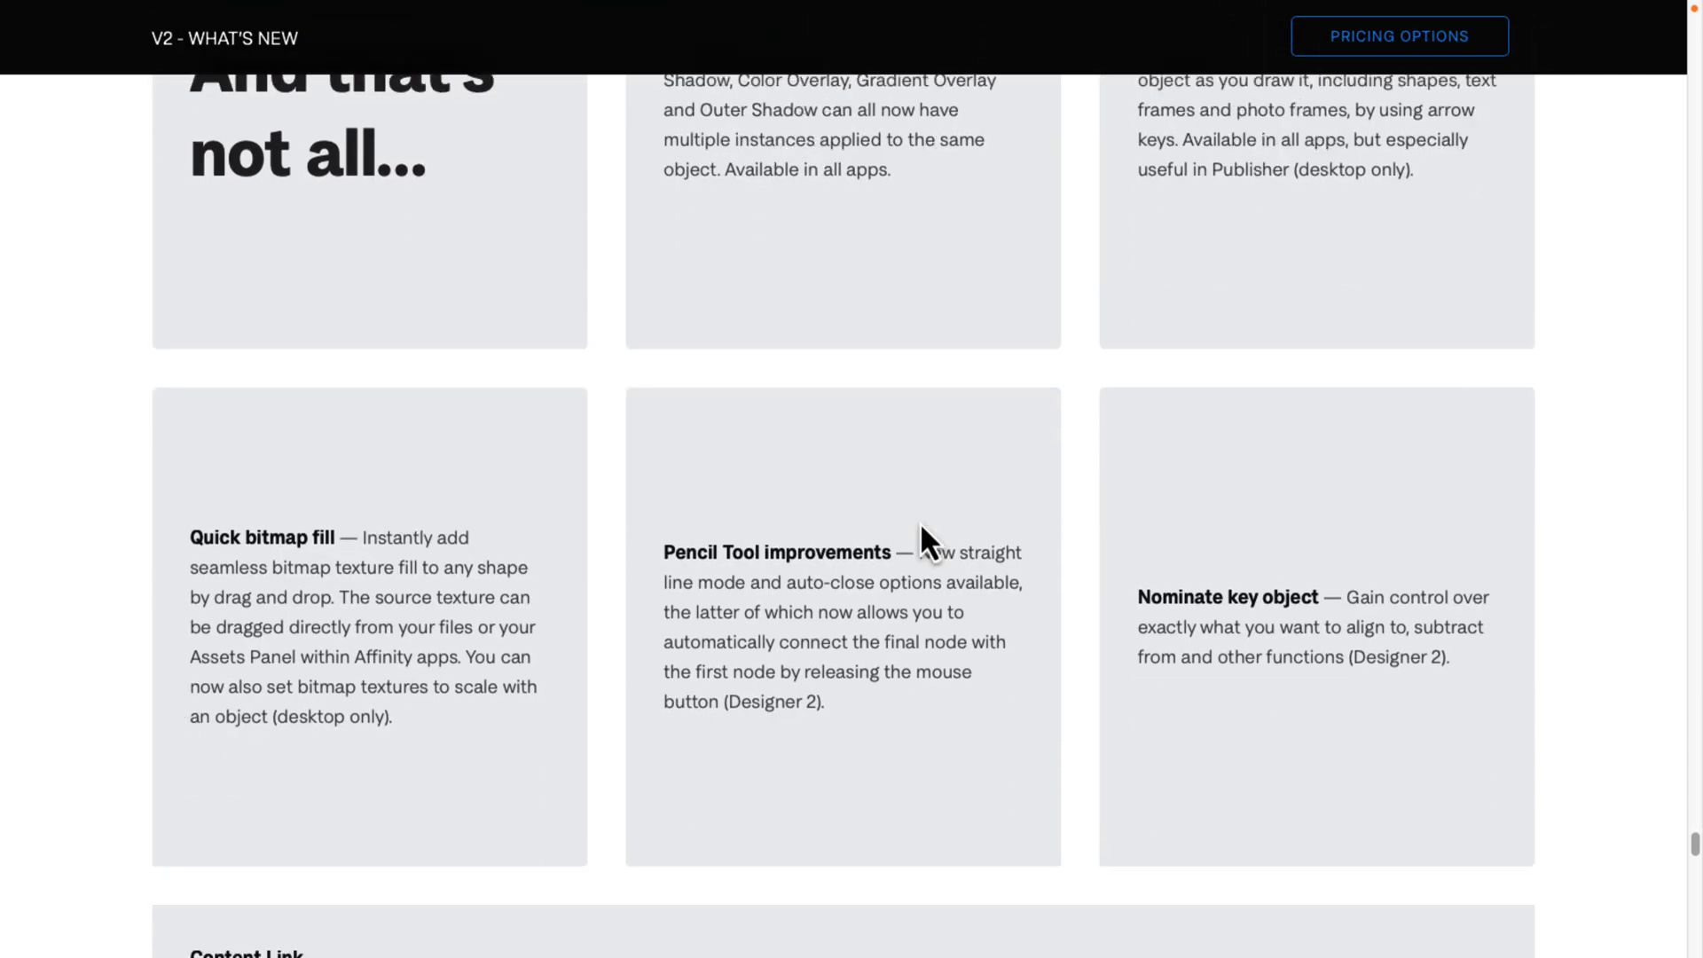
scroll(919, 541, down, 1)
scroll(754, 390, up, 2)
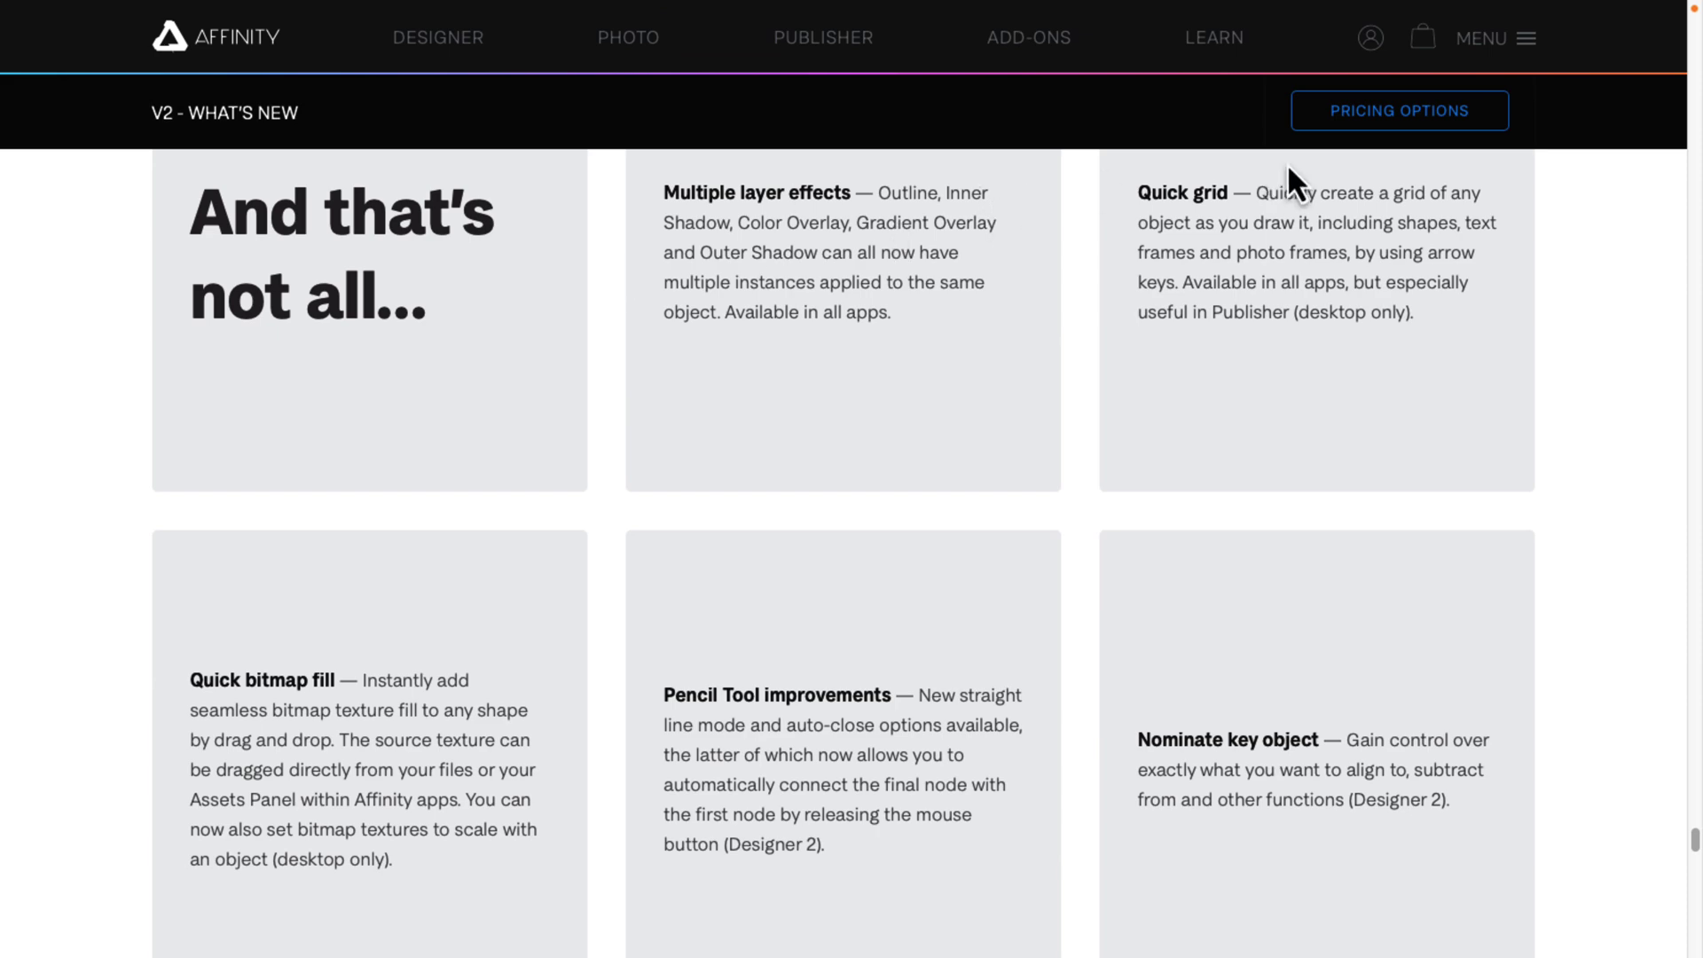
scroll(822, 197, down, 3)
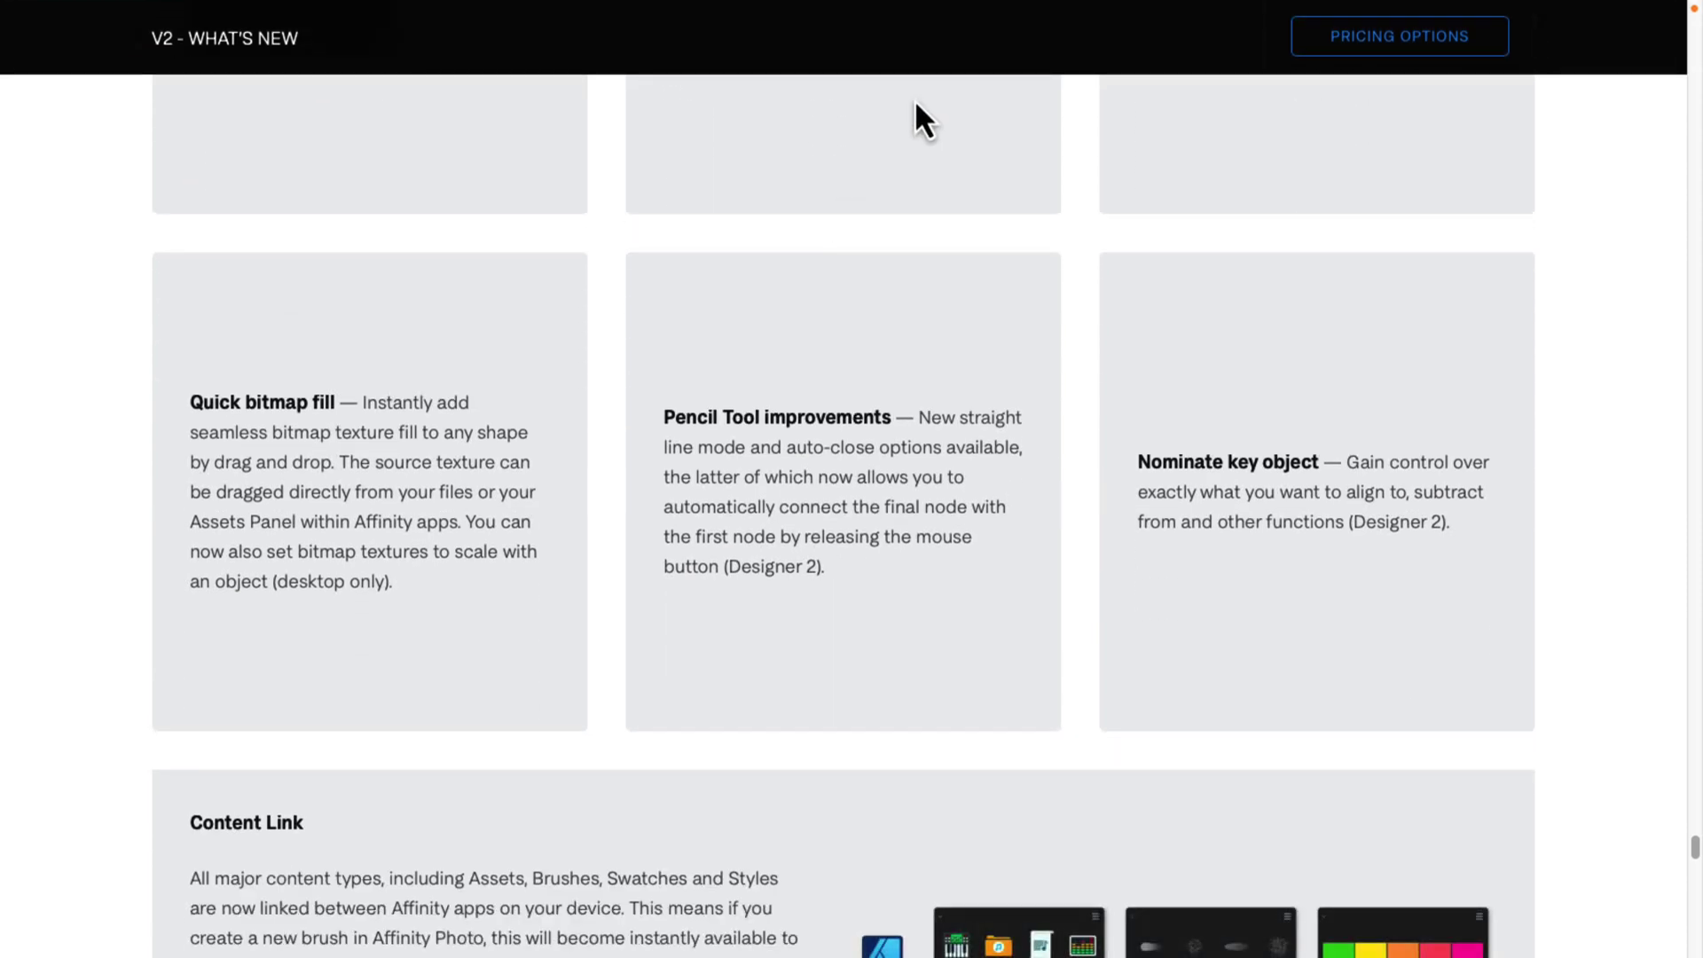
scroll(845, 220, up, 3)
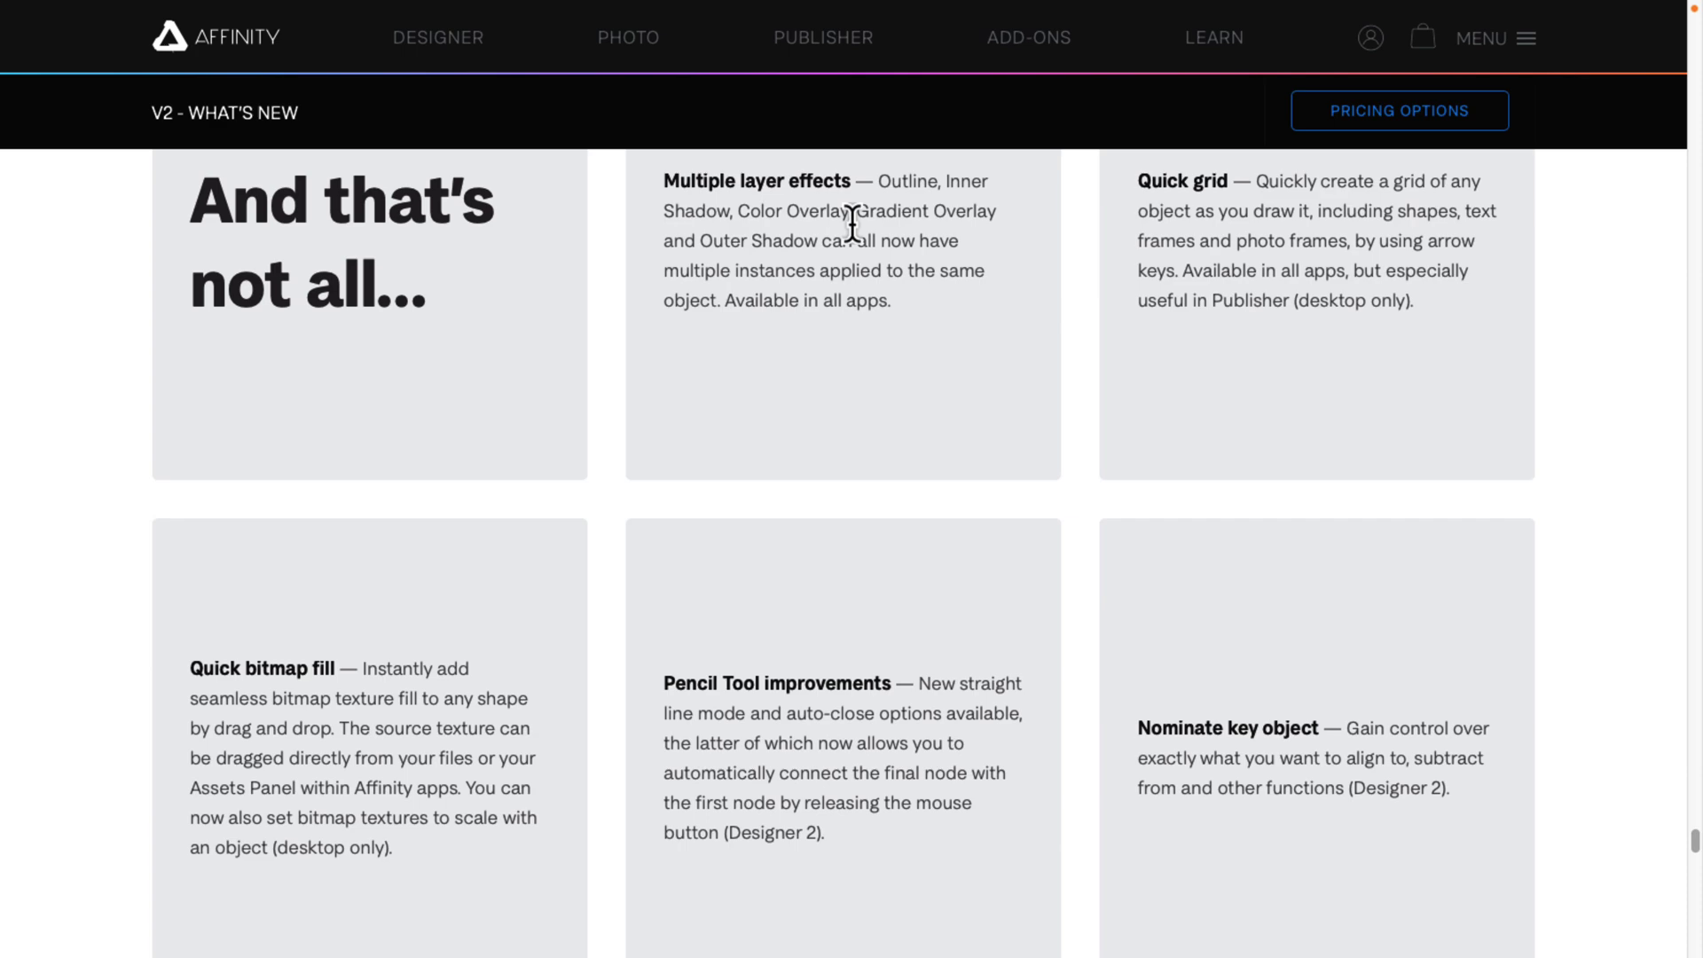
scroll(852, 220, down, 4)
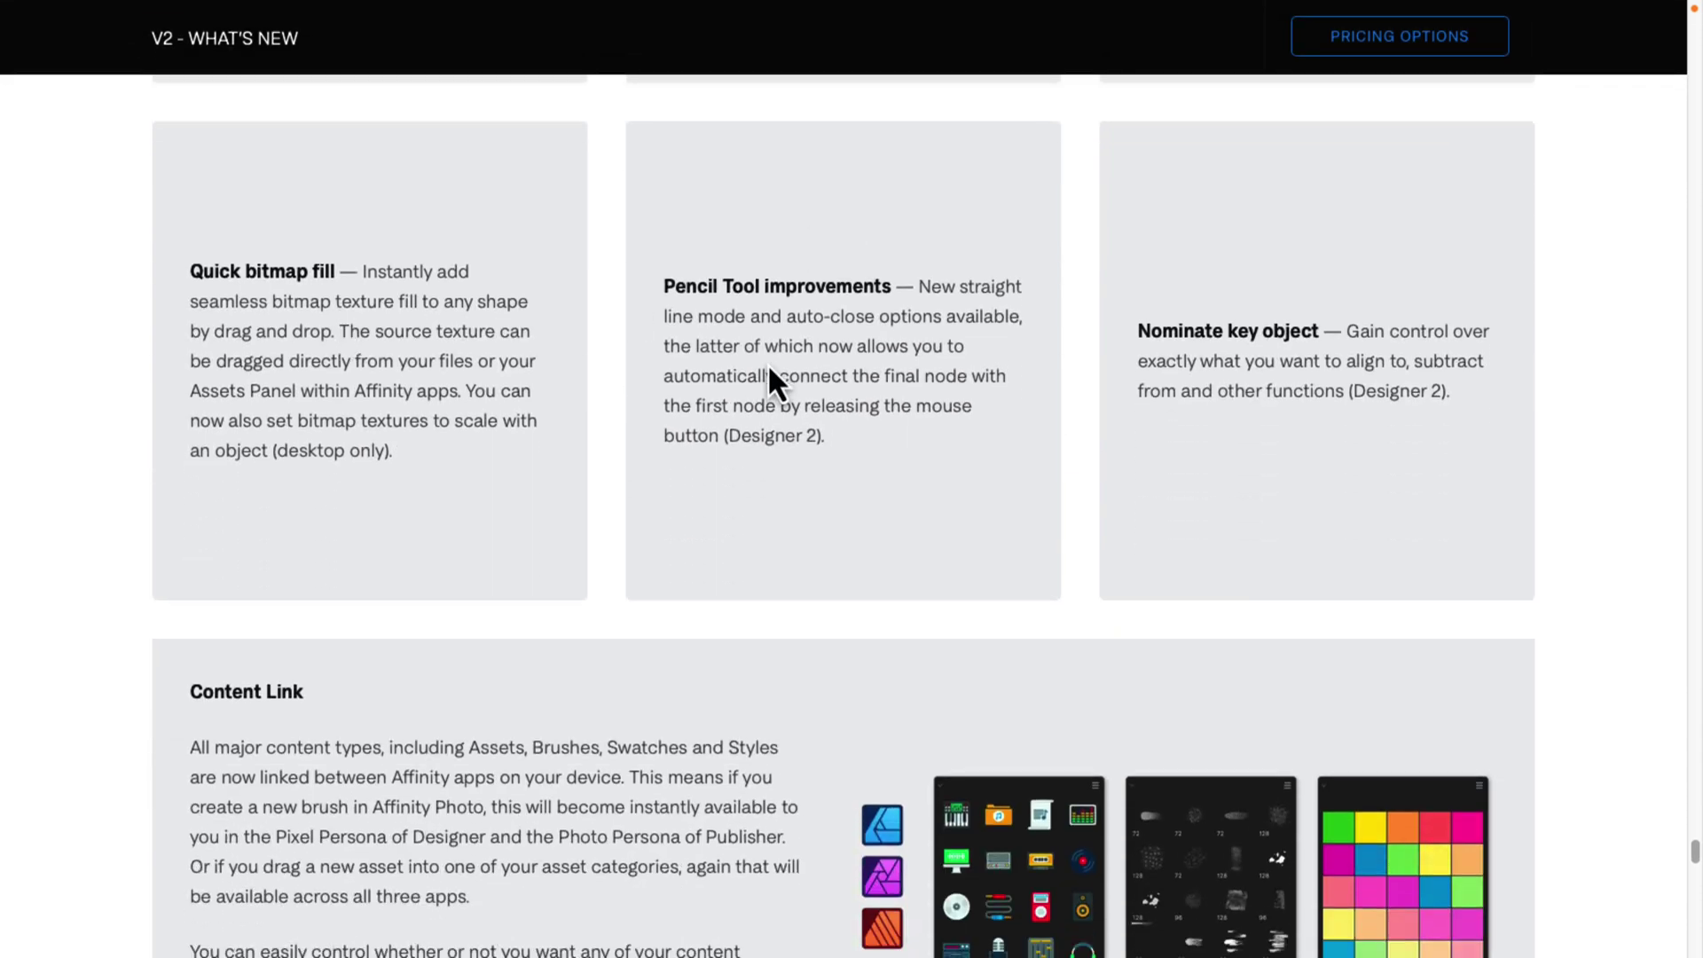
scroll(768, 364, down, 2)
scroll(768, 365, down, 12)
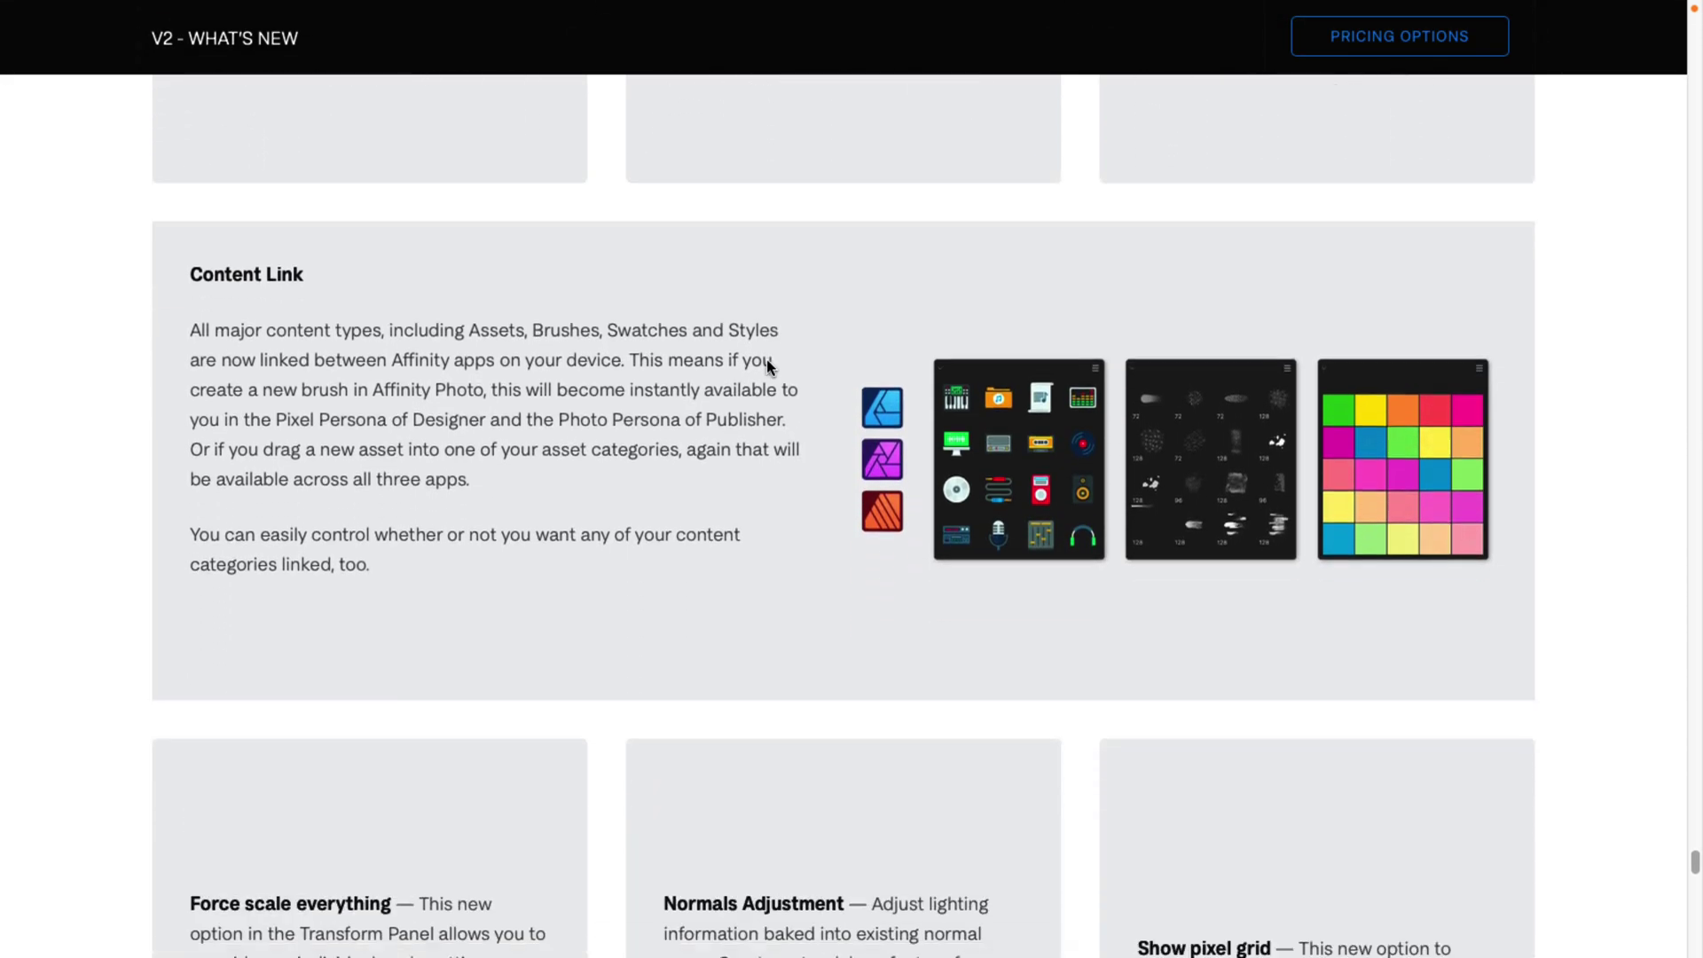
scroll(768, 361, down, 5)
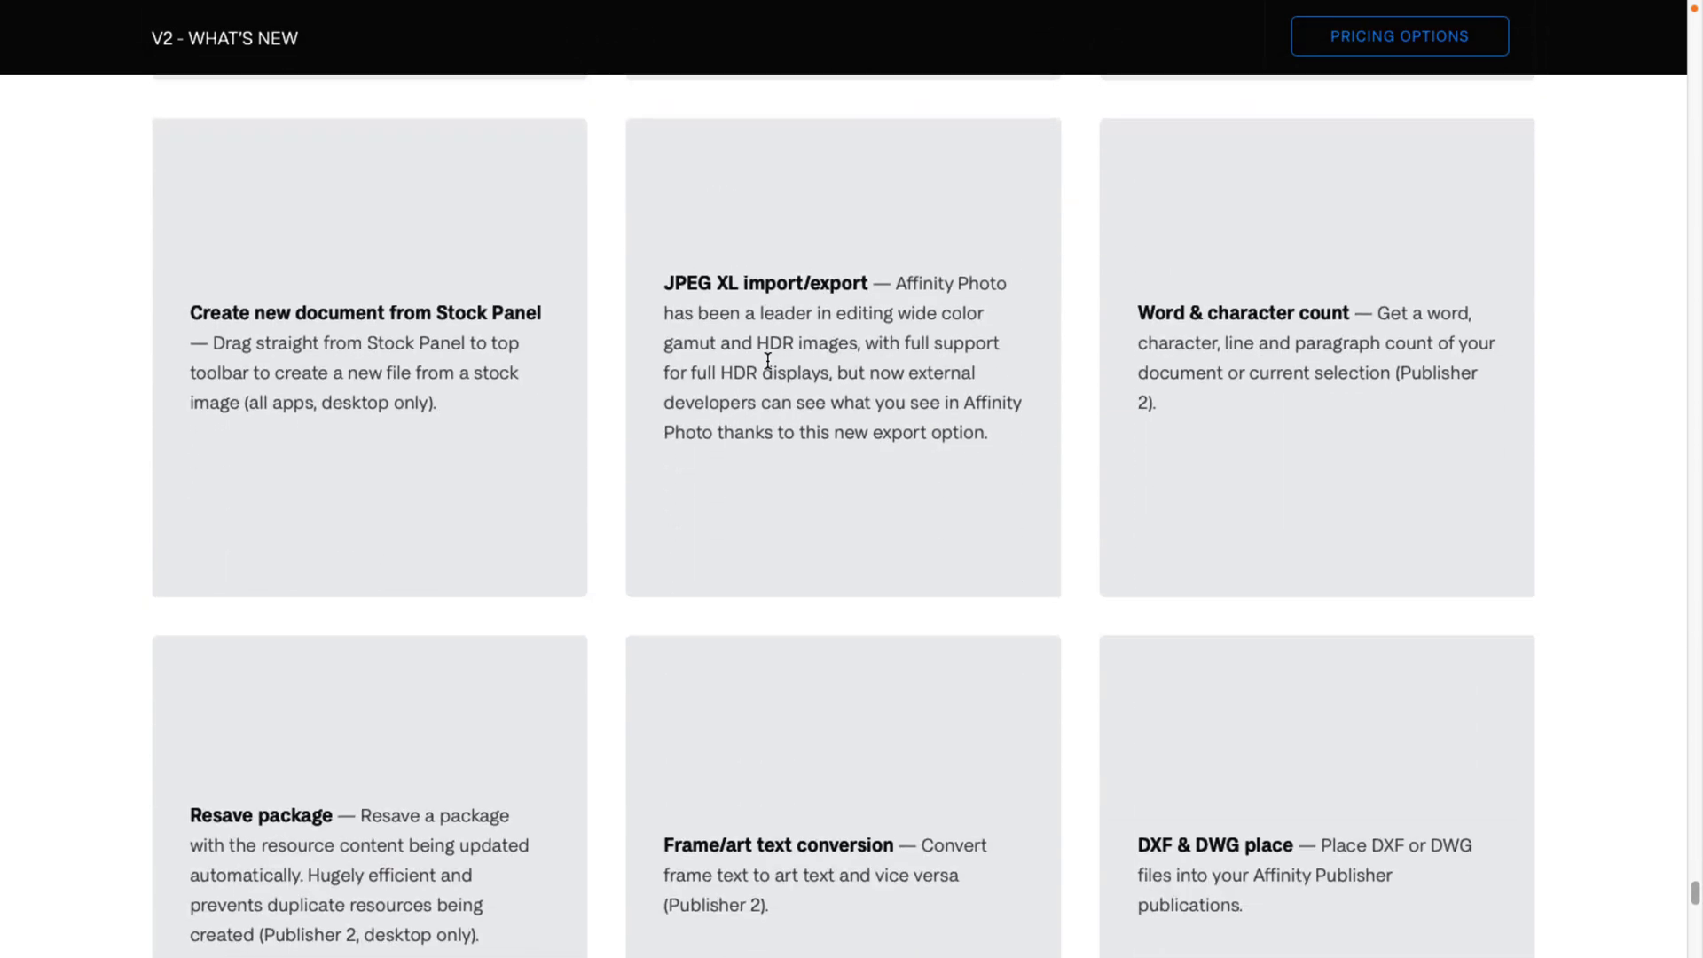
scroll(768, 366, down, 14)
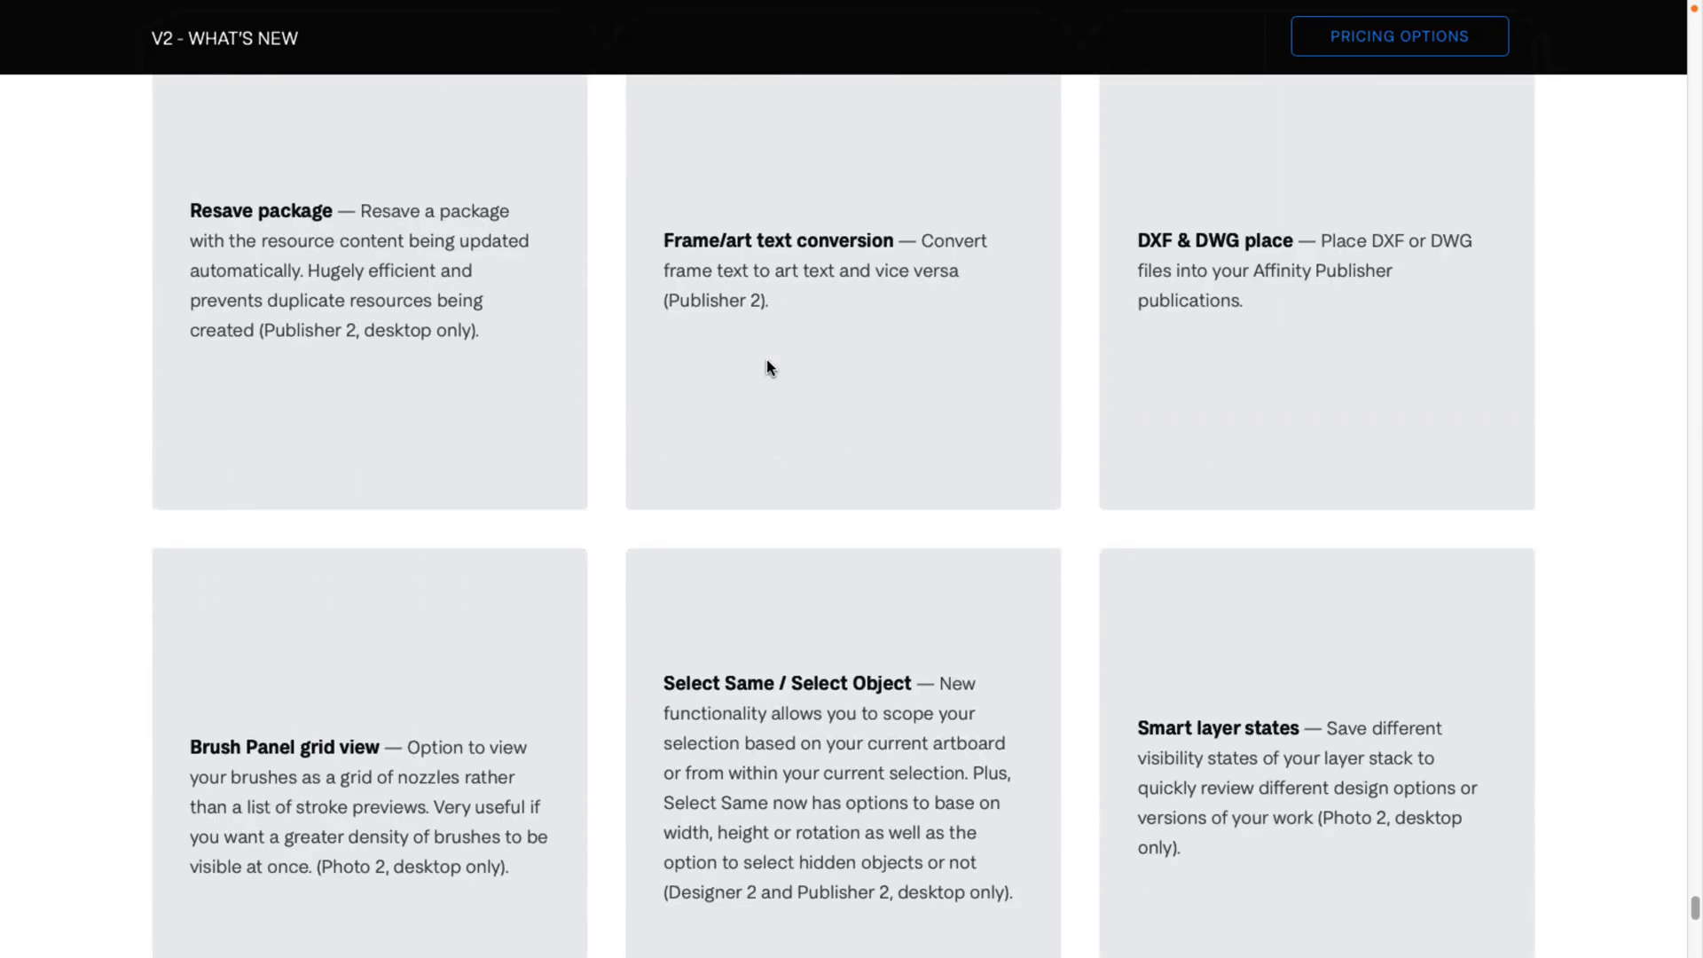
scroll(768, 366, down, 4)
scroll(769, 365, up, 20)
scroll(768, 367, up, 20)
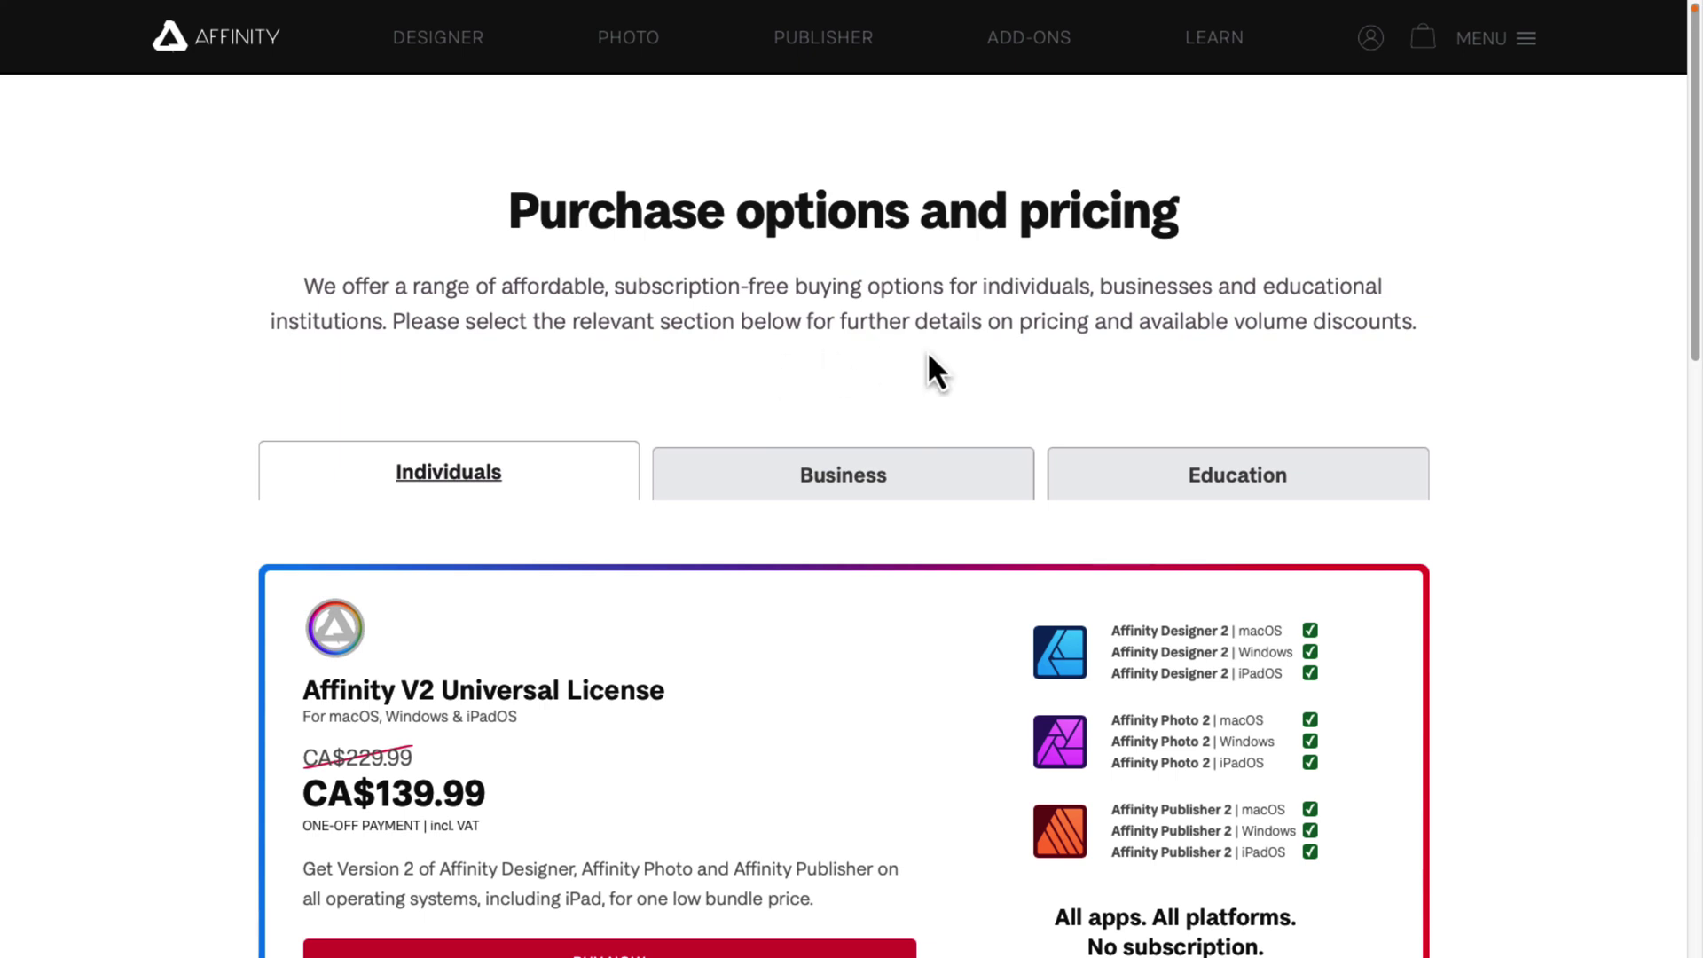
Step: Highlight the CA$139.99 V2 Universal License price, then deselect it
double_click(444, 792)
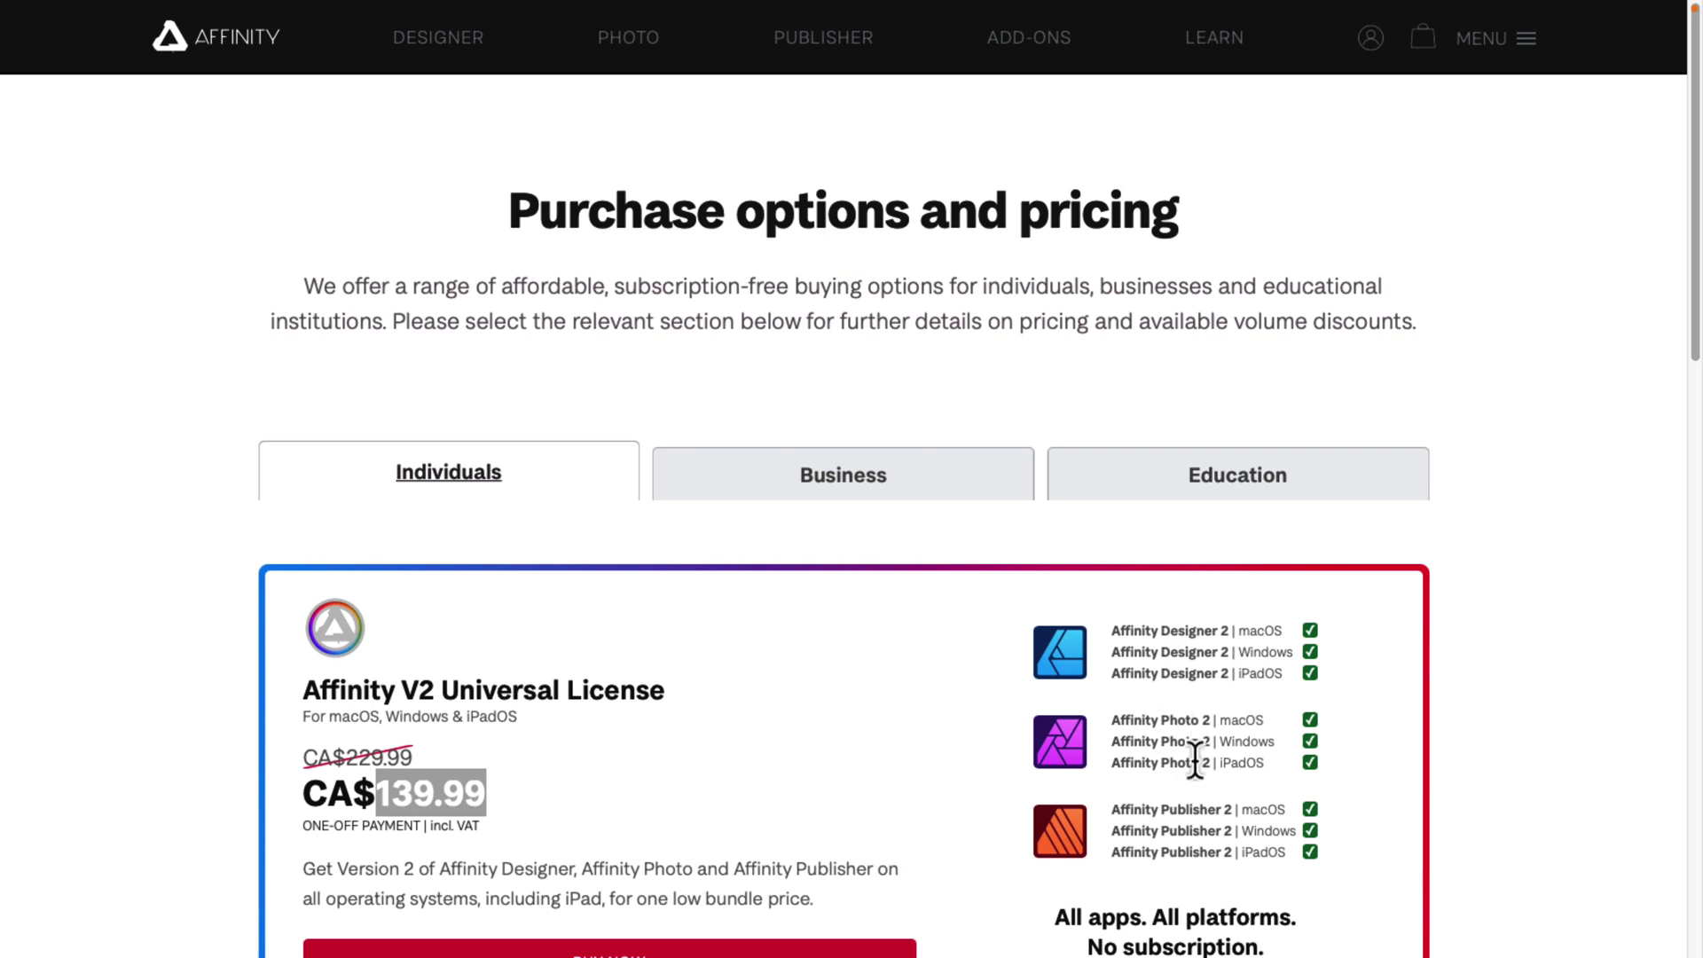
scroll(1183, 788, down, 4)
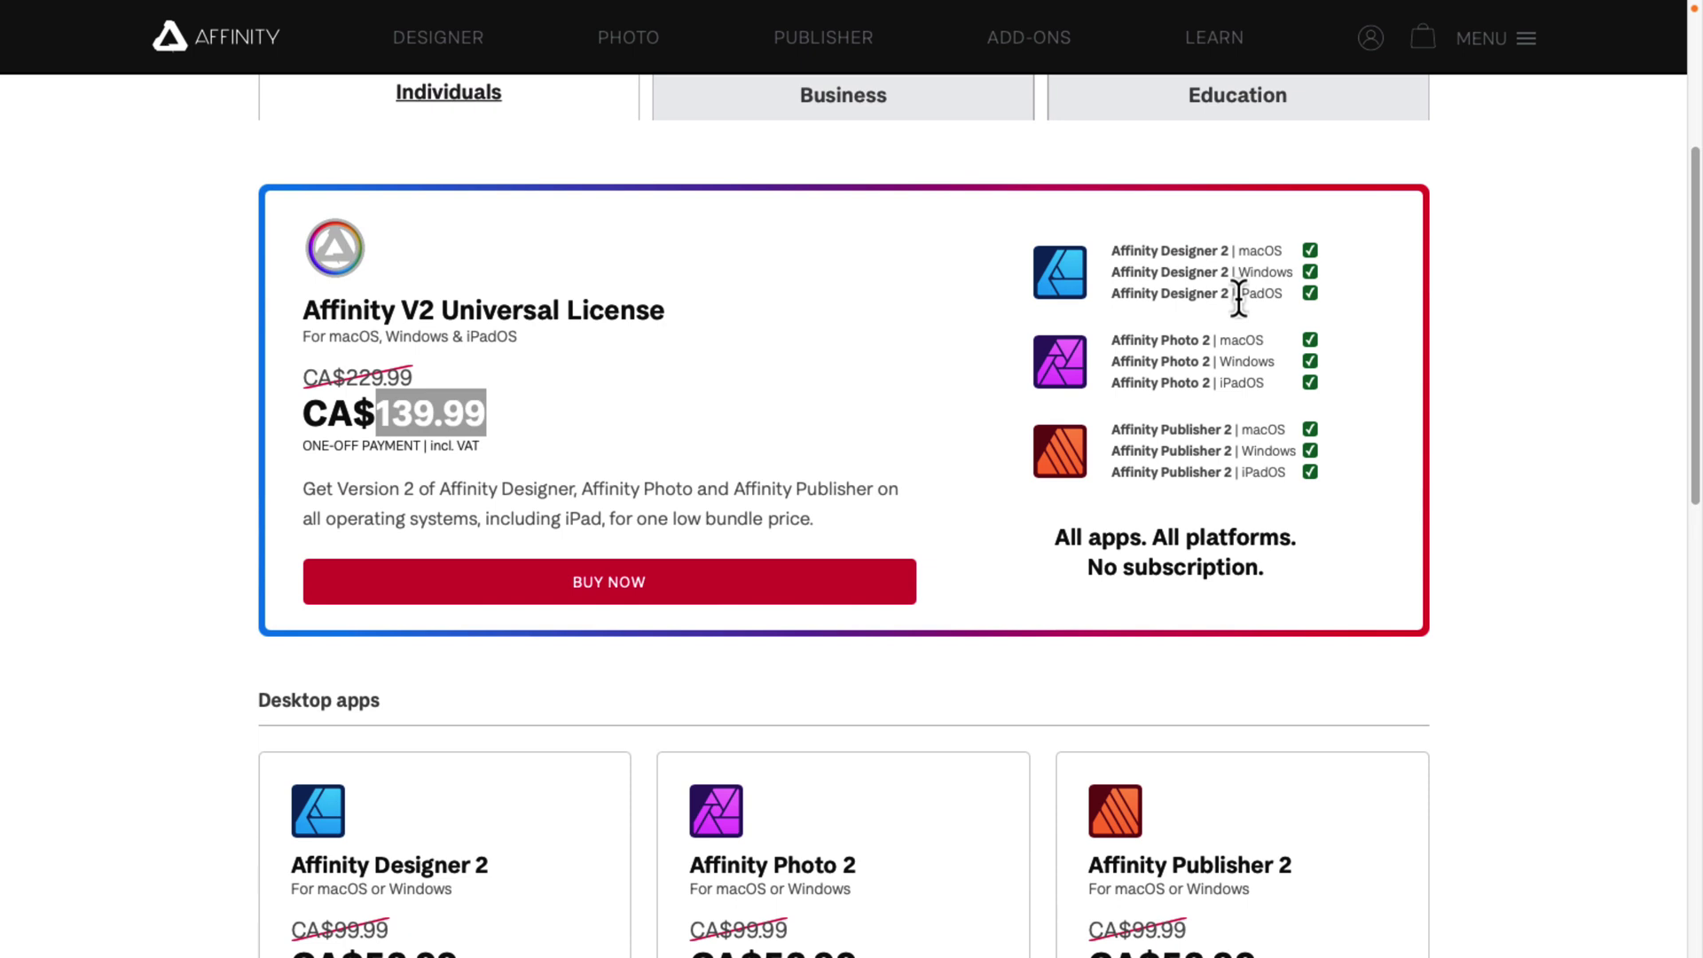
click(531, 437)
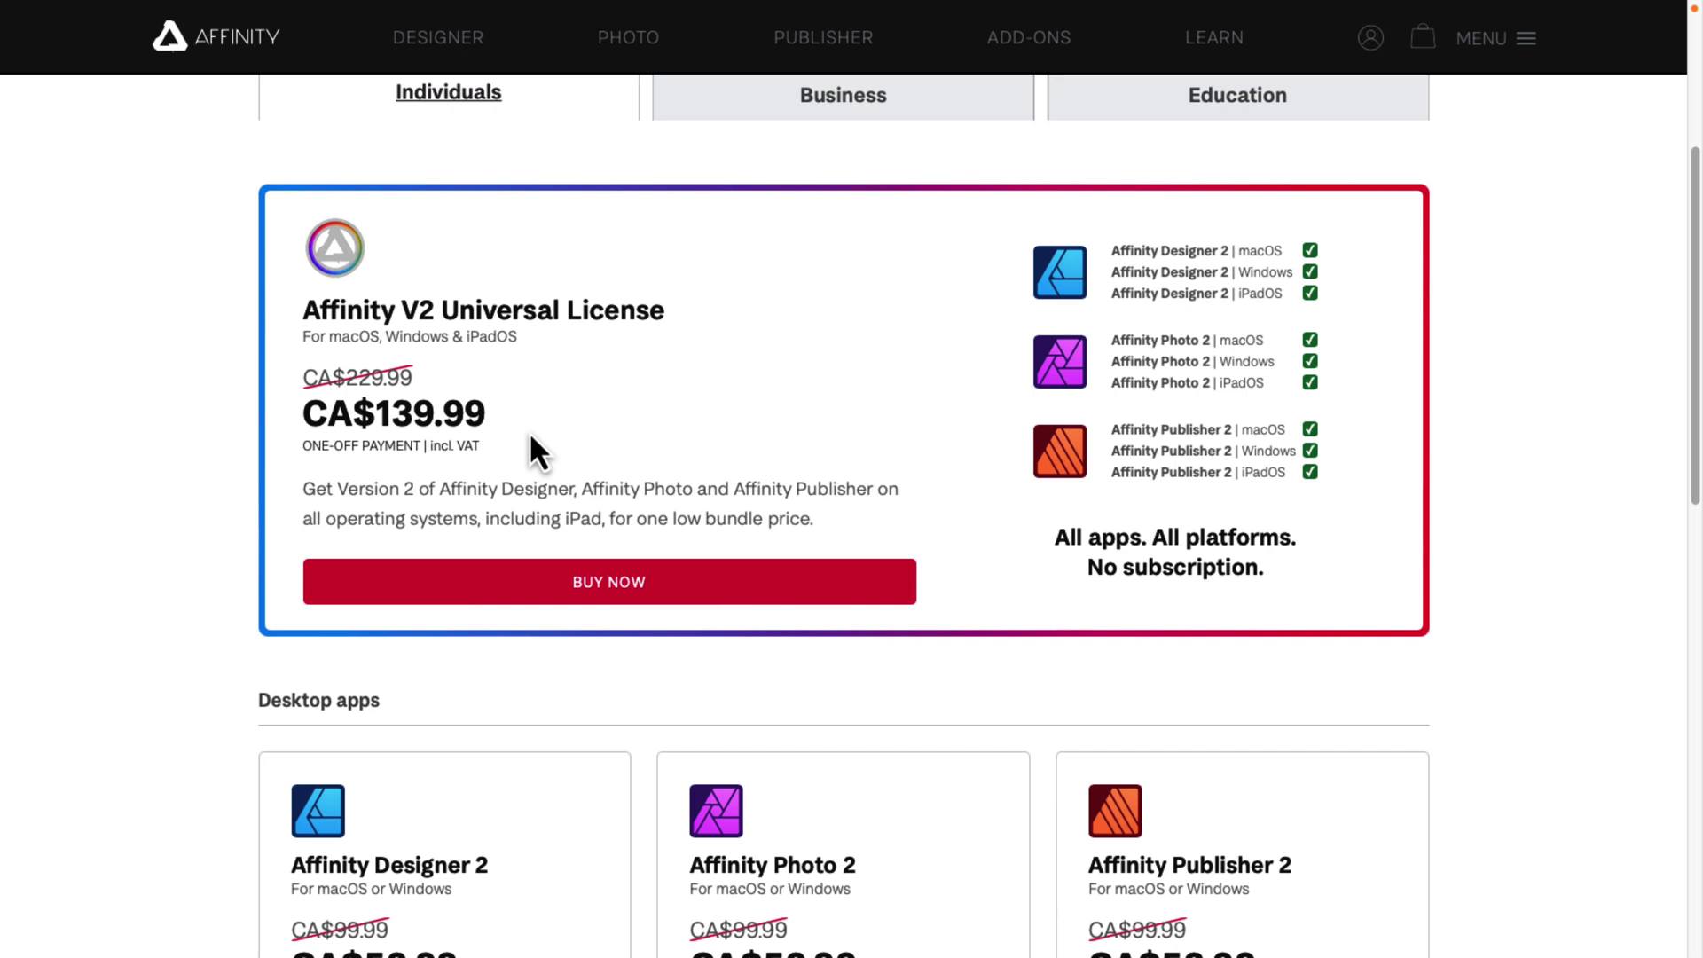
Step: Scroll through the Desktop and iPad app prices on the Individuals tab
scroll(530, 436, down, 1)
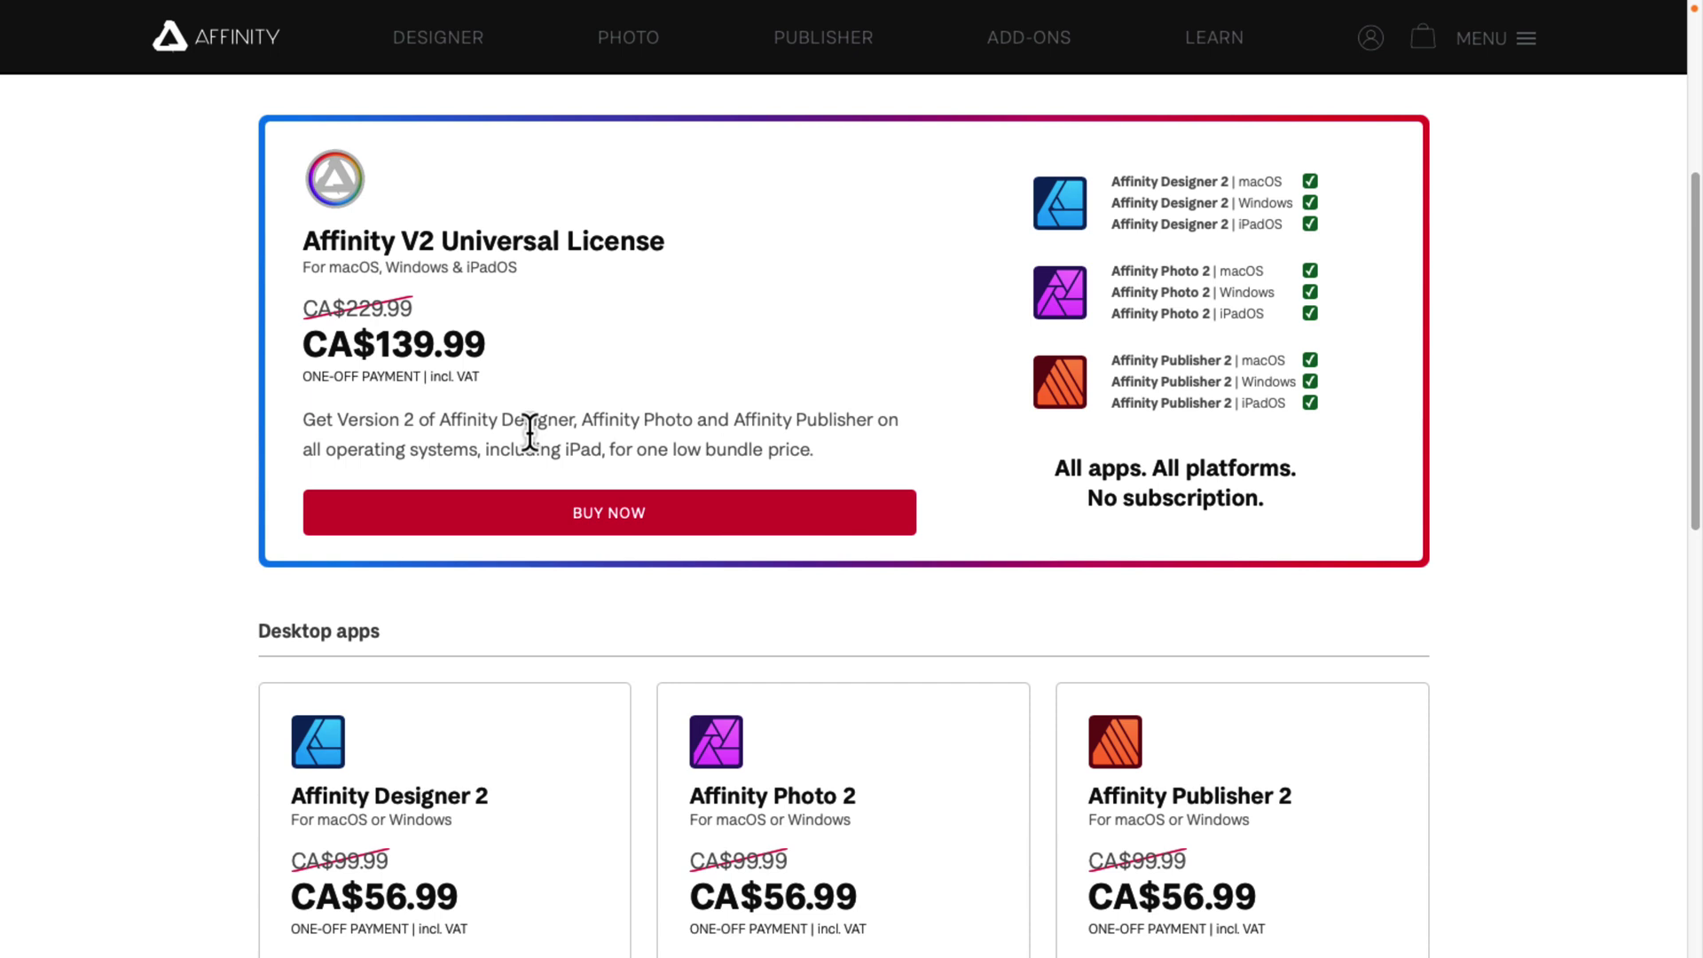
scroll(529, 432, down, 4)
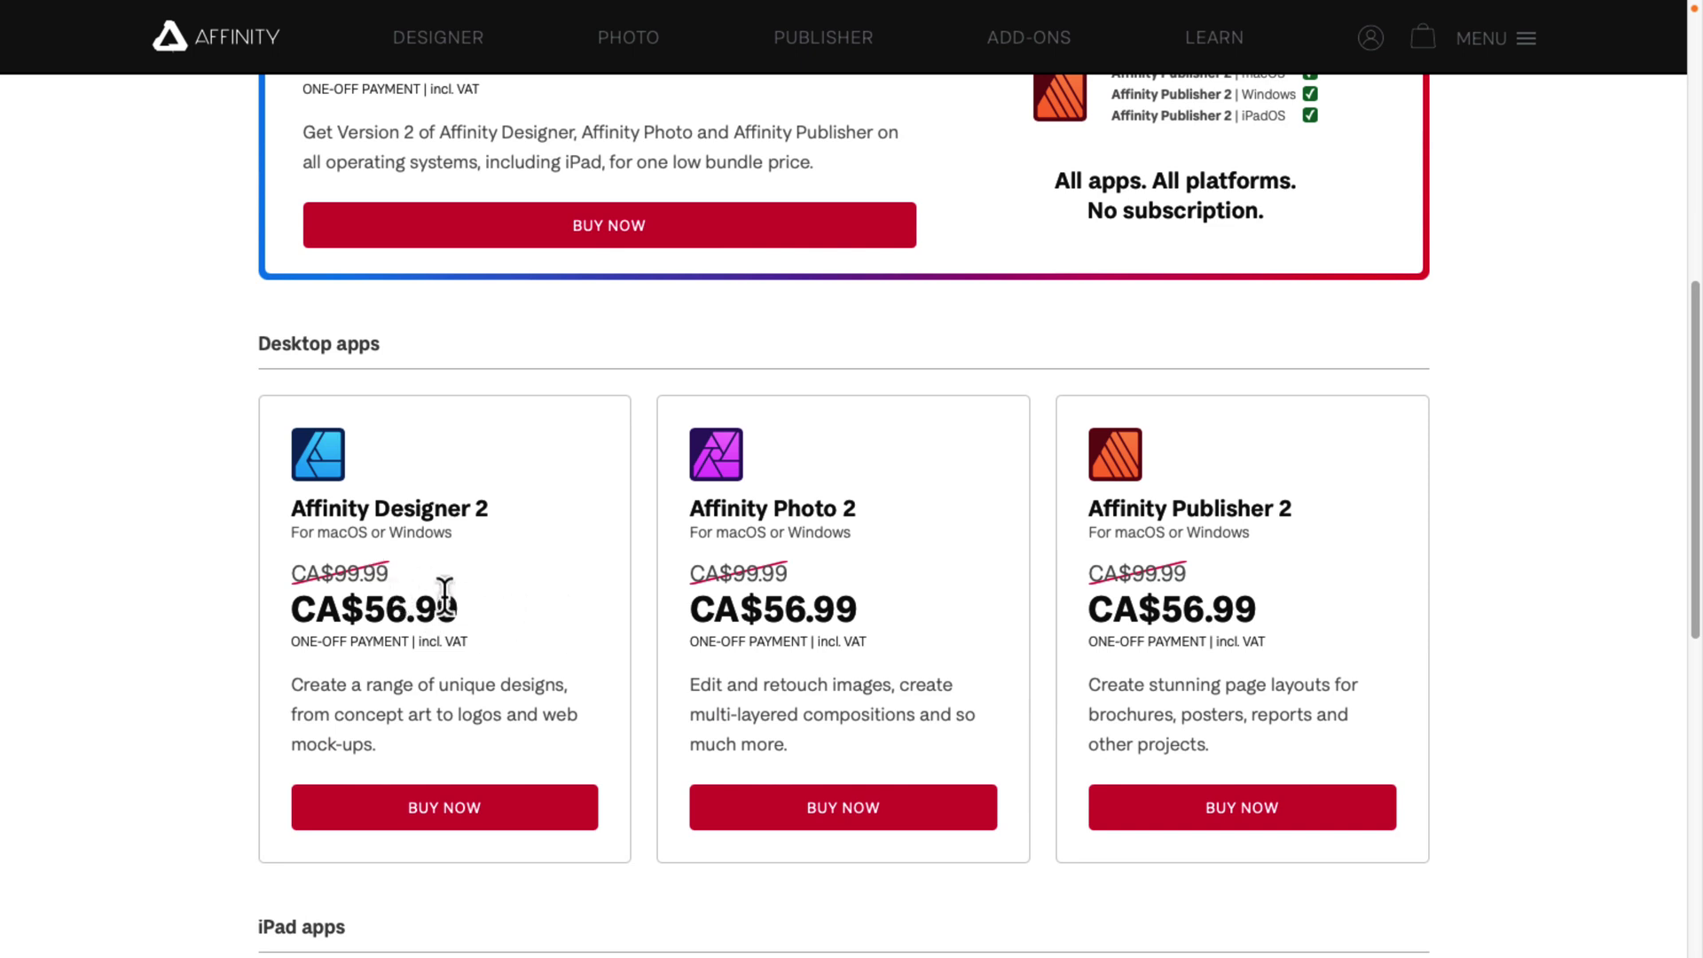
scroll(482, 610, down, 3)
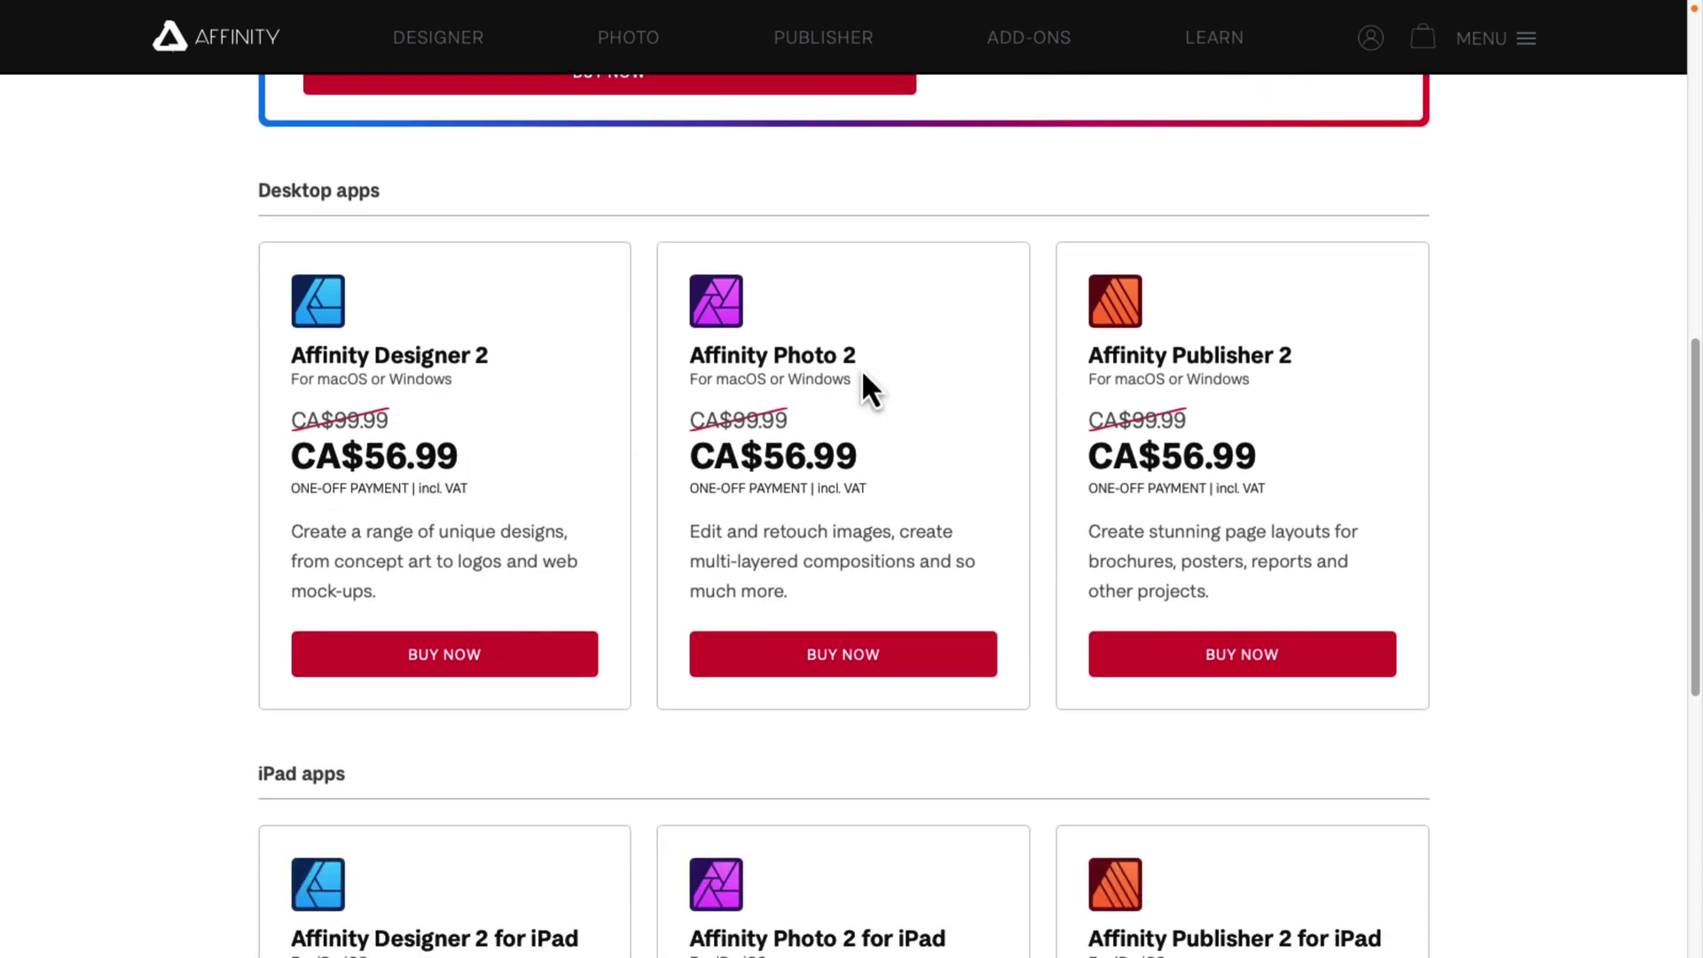
scroll(863, 377, down, 5)
scroll(865, 384, down, 3)
scroll(1002, 301, up, 2)
scroll(997, 288, up, 4)
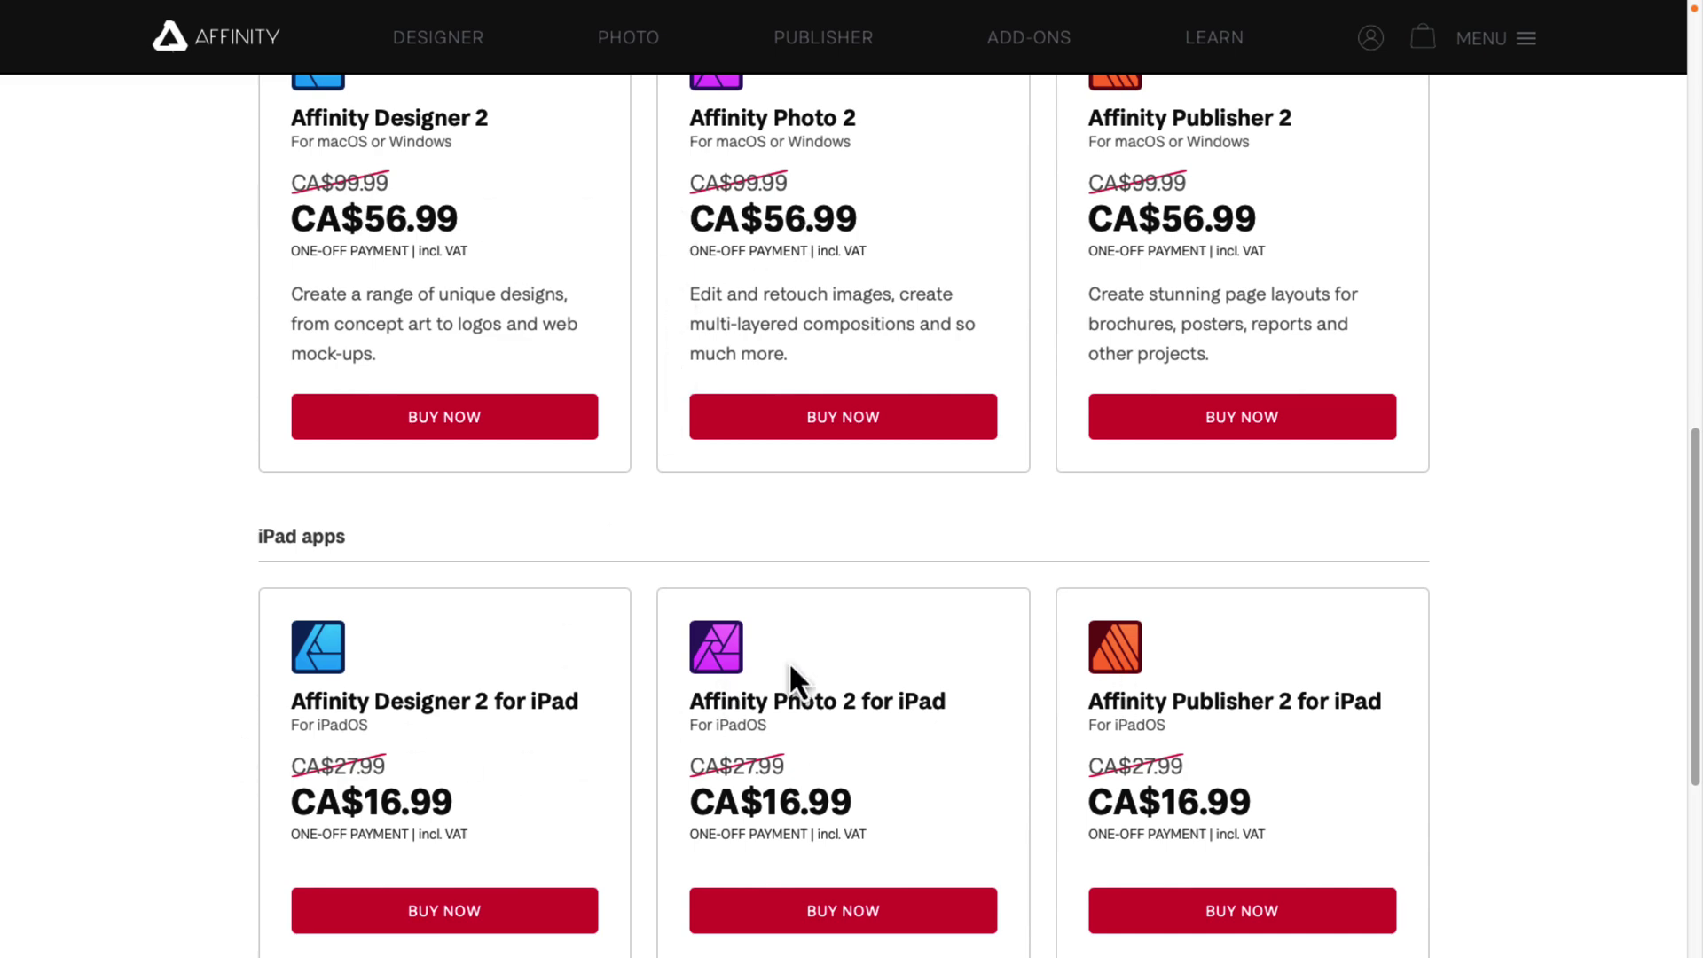
scroll(794, 677, up, 2)
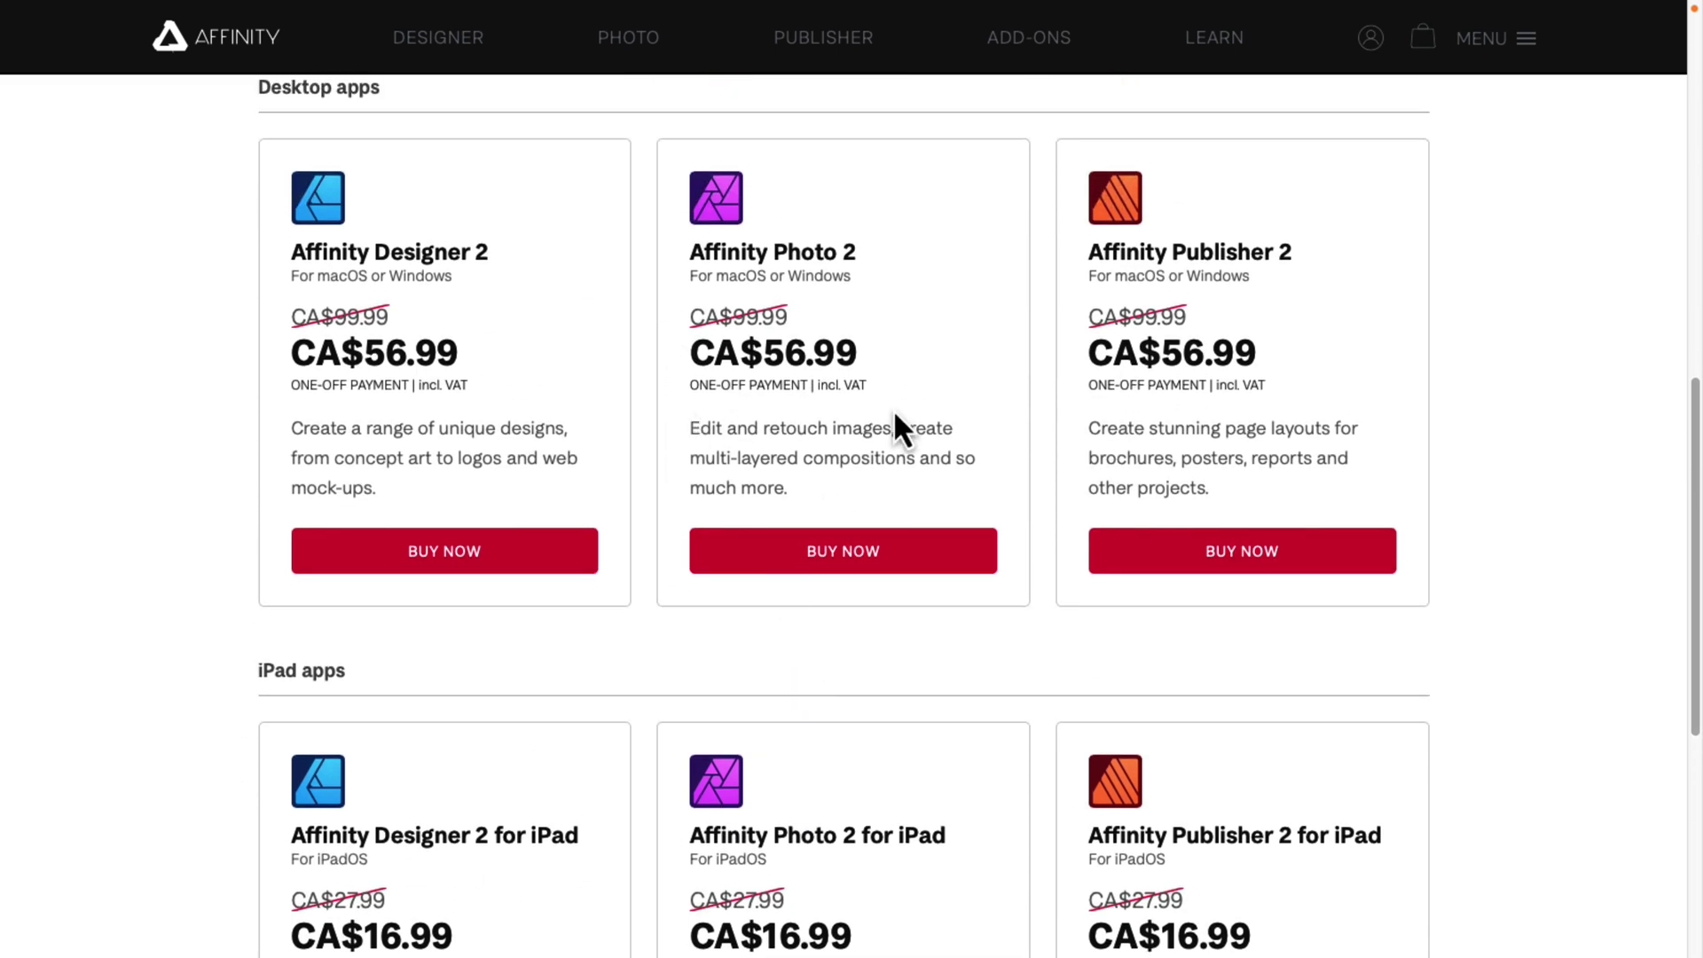
scroll(892, 408, down, 5)
scroll(892, 408, up, 15)
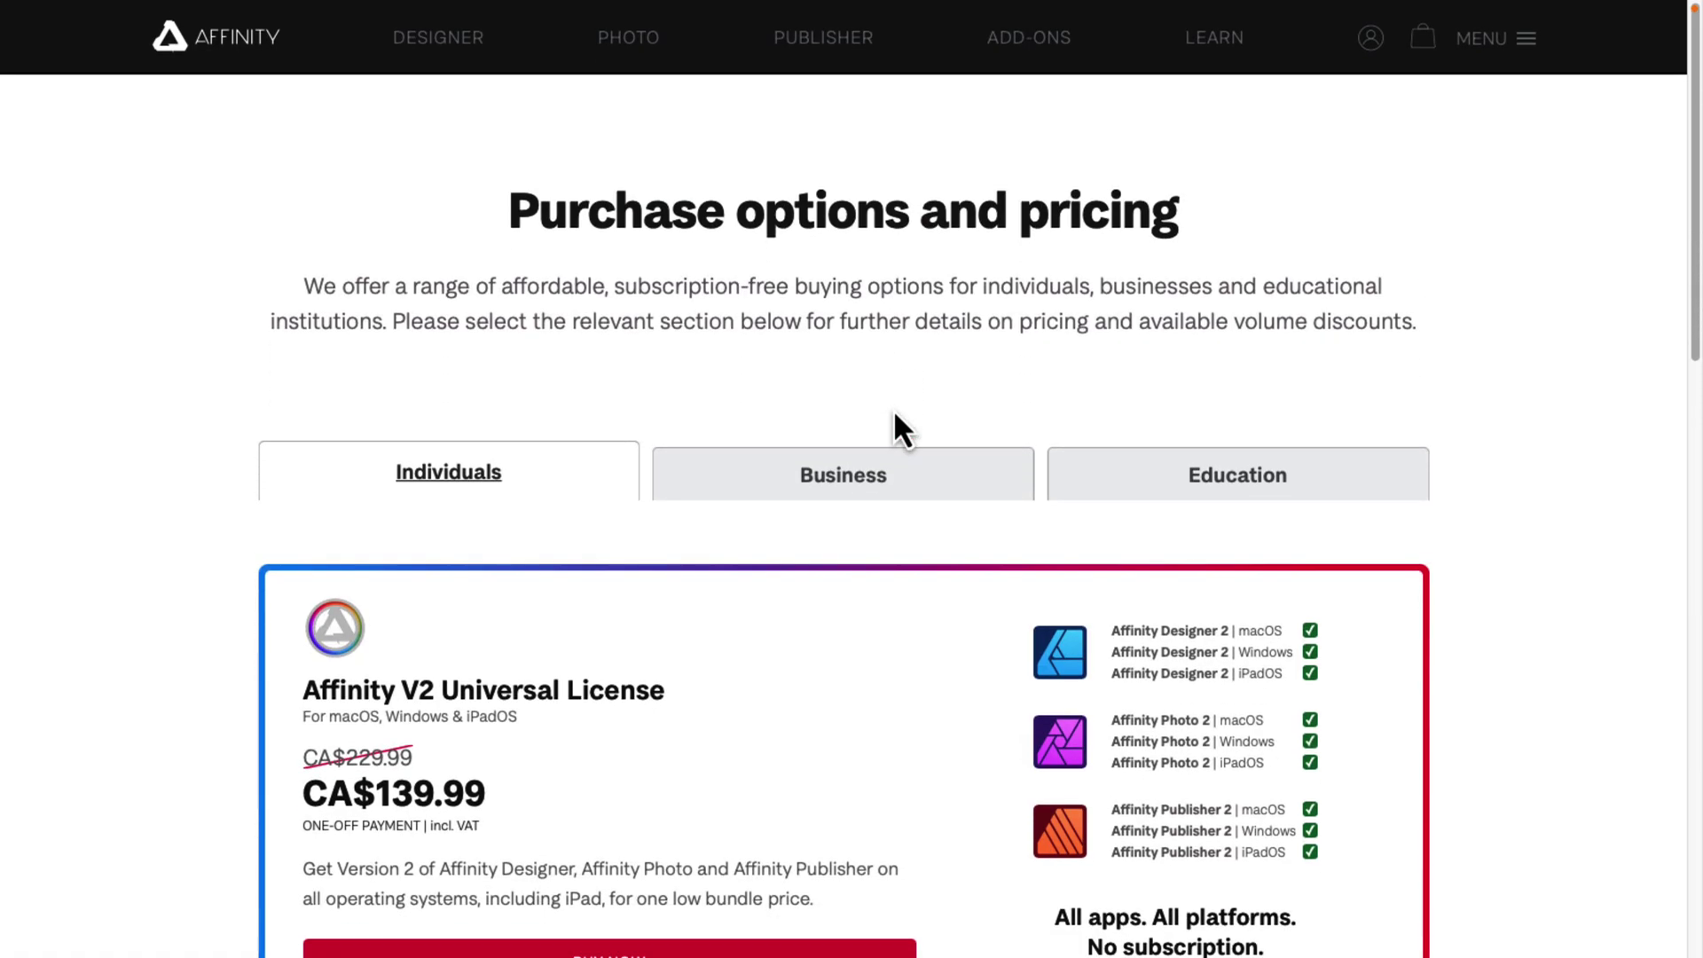
Step: Show and scroll through the Business pricing details
click(869, 484)
scroll(1007, 435, down, 10)
scroll(1004, 429, up, 2)
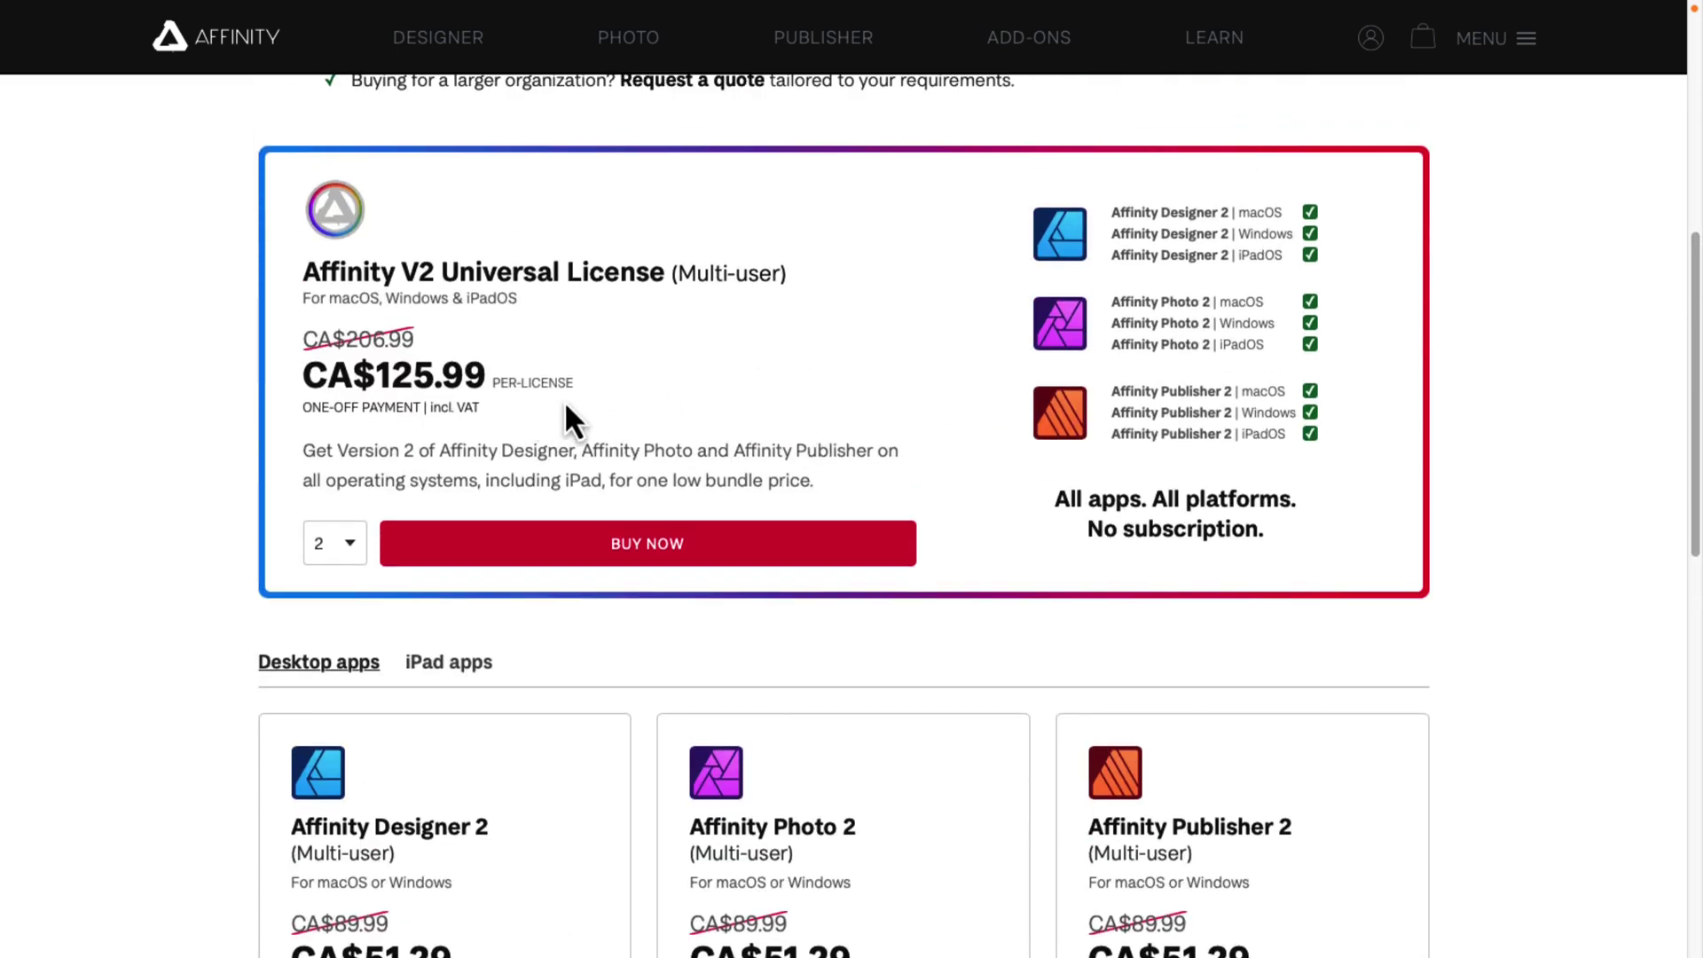
scroll(564, 401, up, 2)
scroll(564, 401, down, 7)
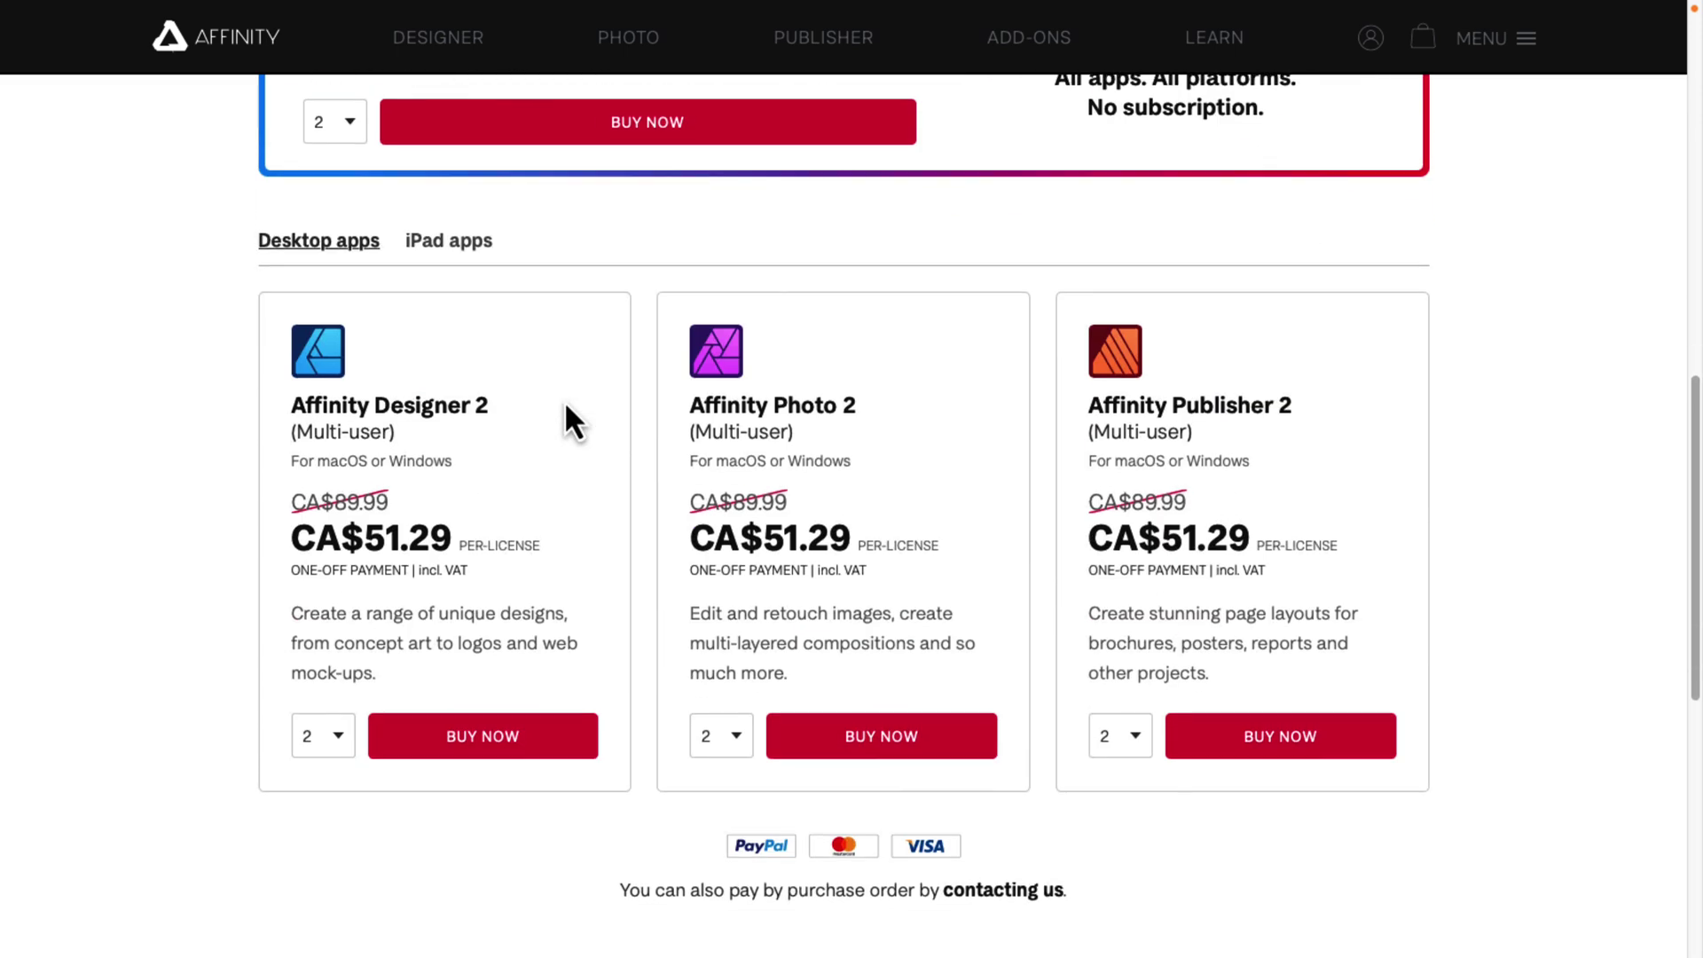
scroll(564, 401, up, 5)
scroll(566, 406, down, 1)
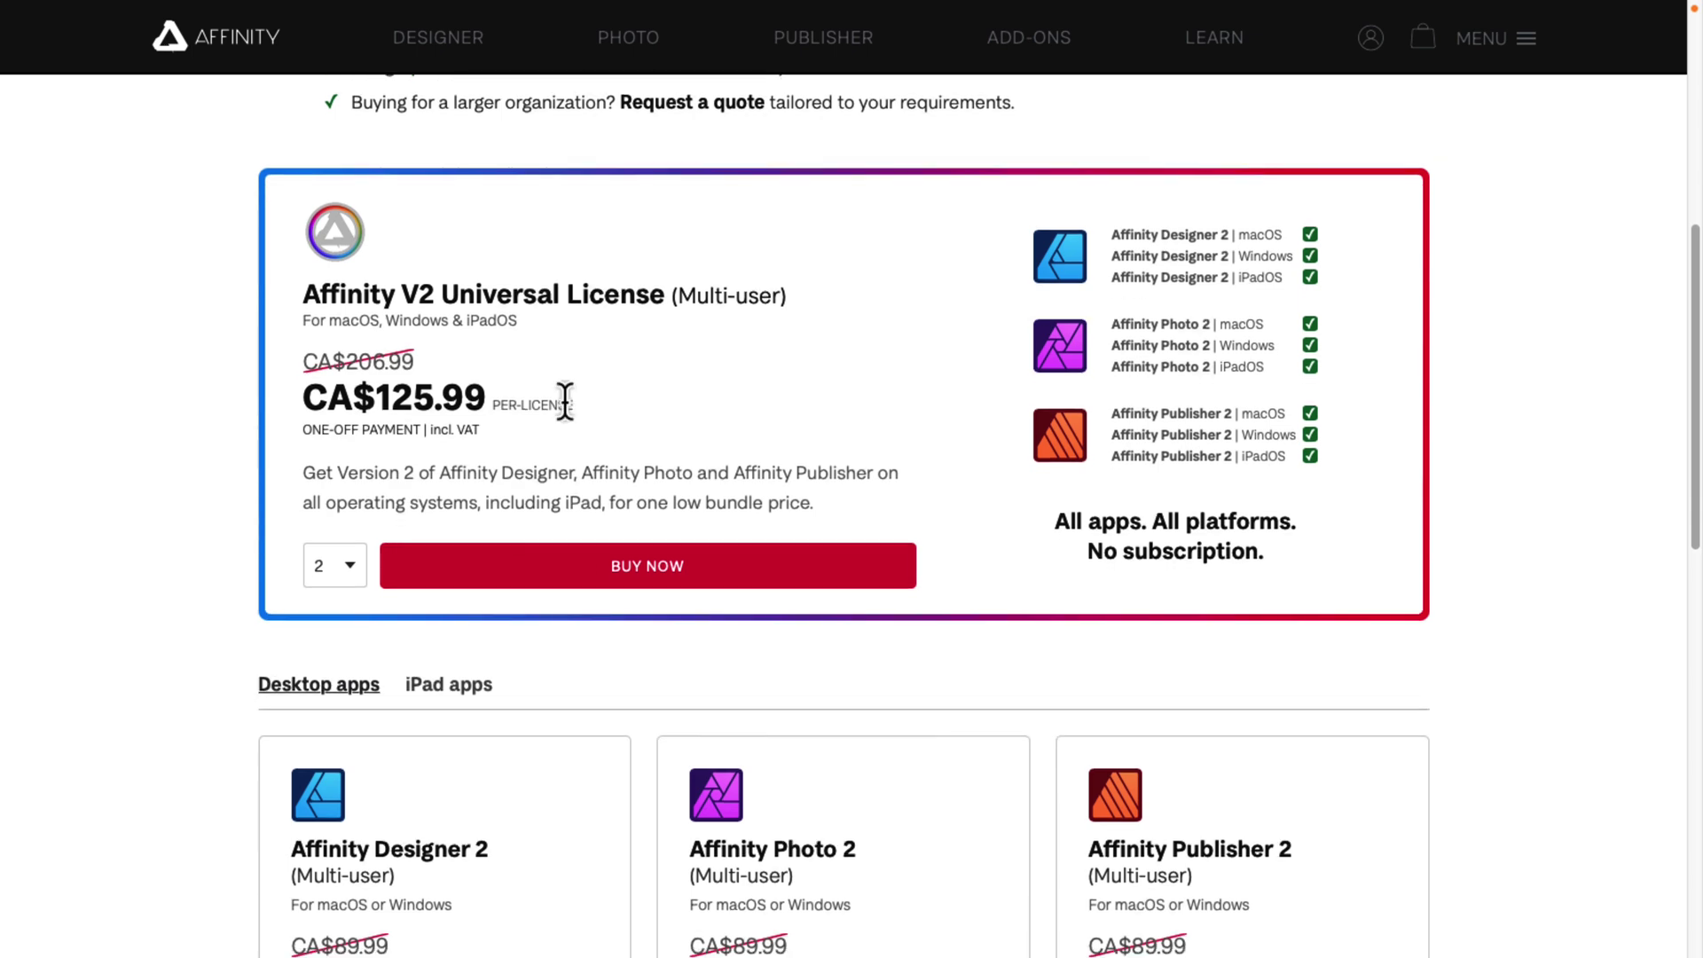
scroll(565, 401, up, 5)
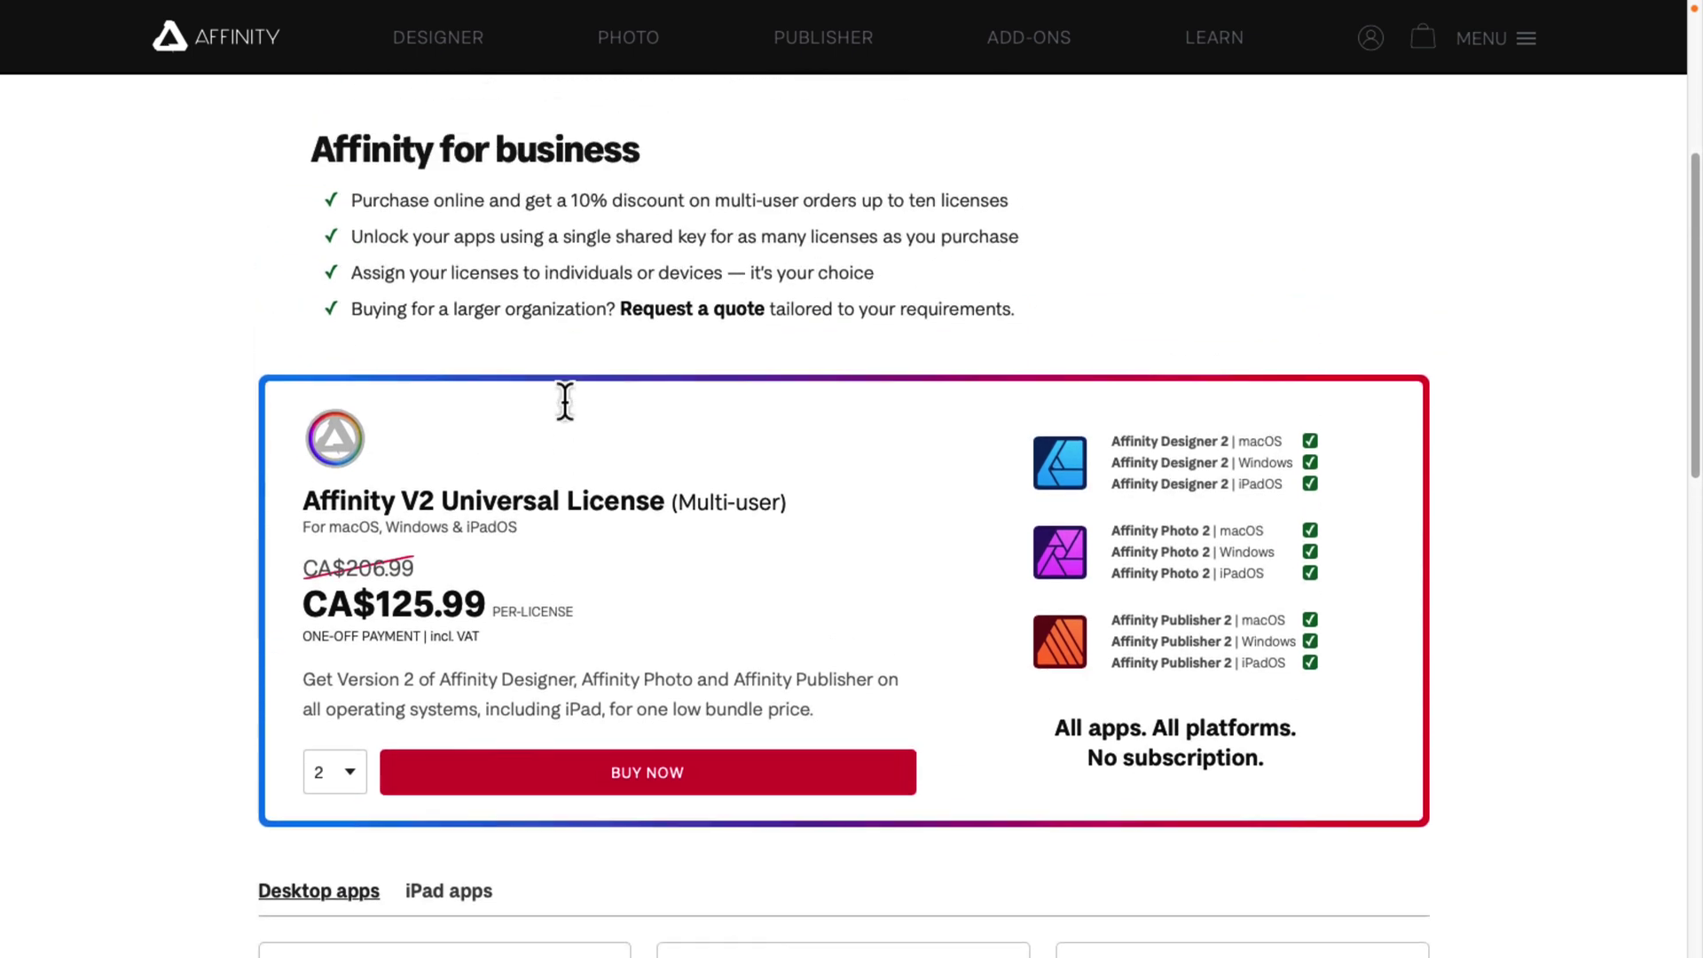
Step: Switch between Individuals and Business, view Education licensing, then go back to What's New
click(463, 276)
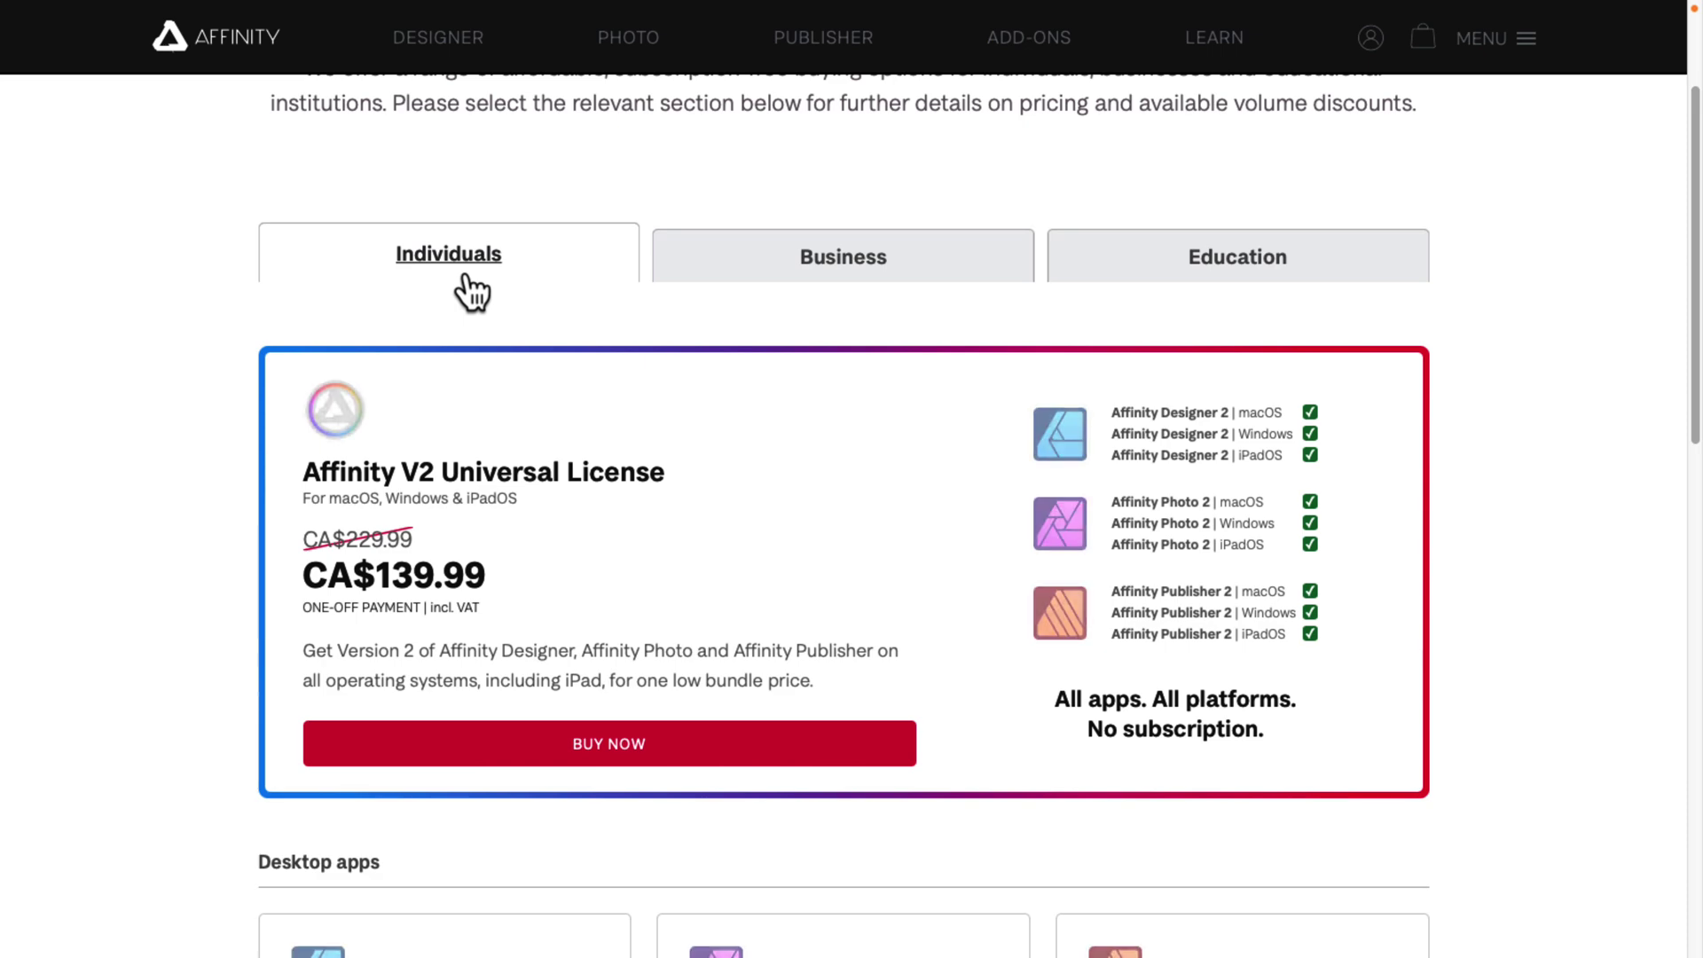
click(726, 253)
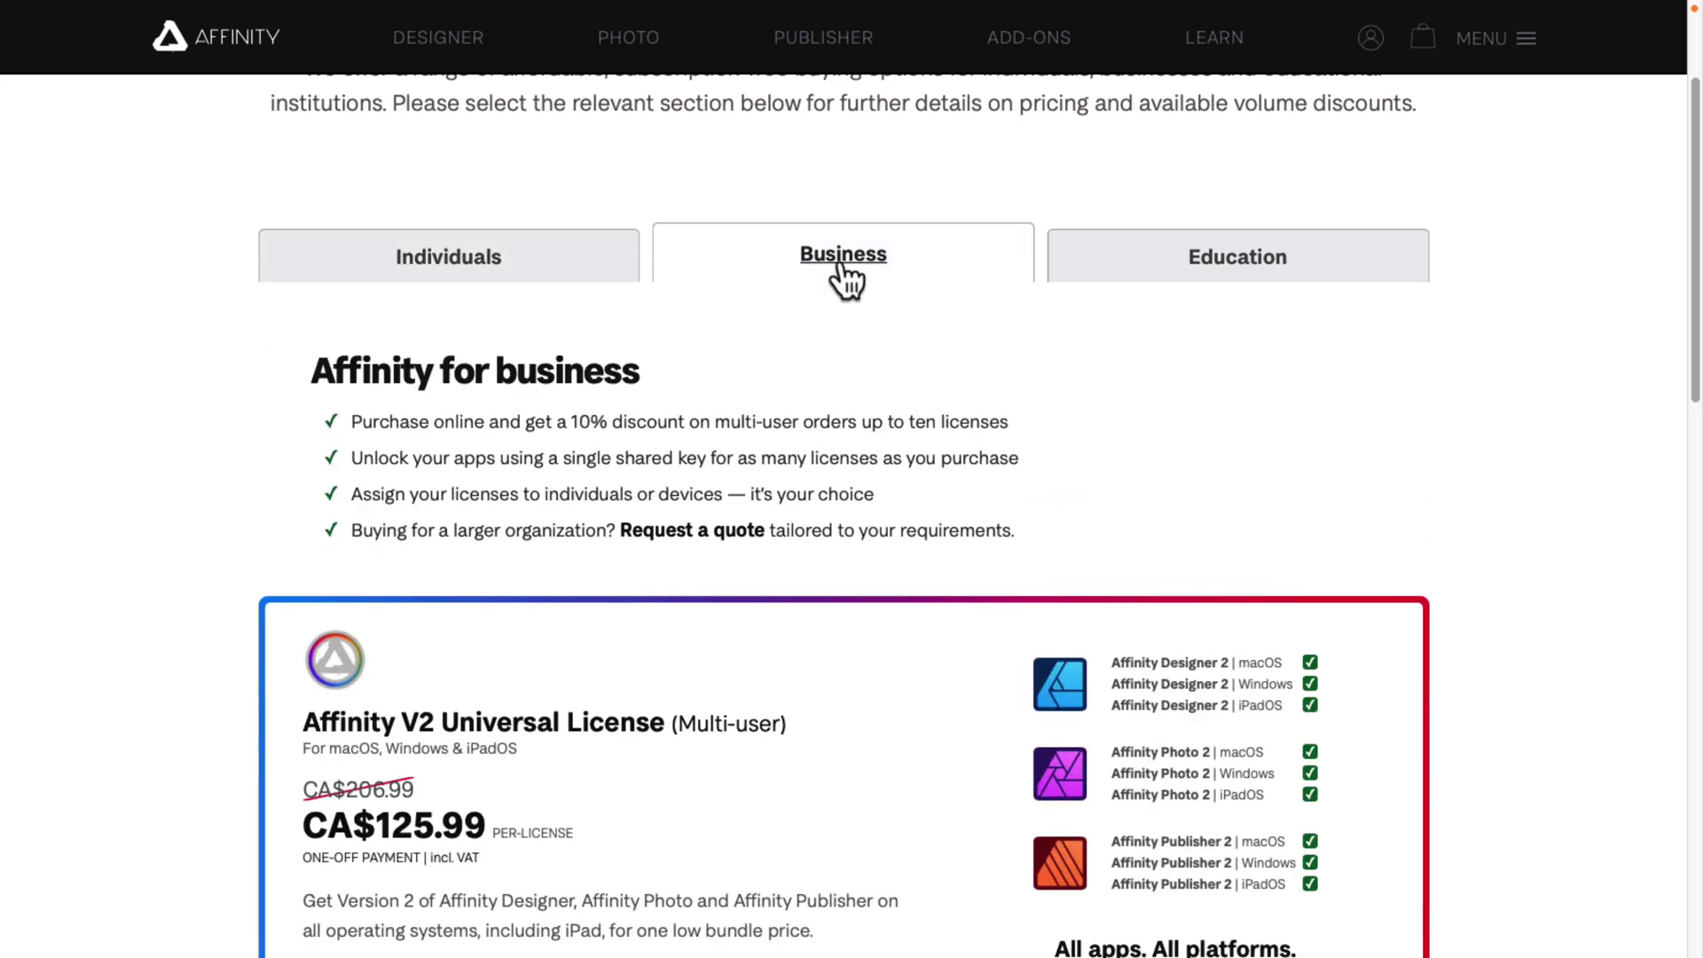
click(1251, 293)
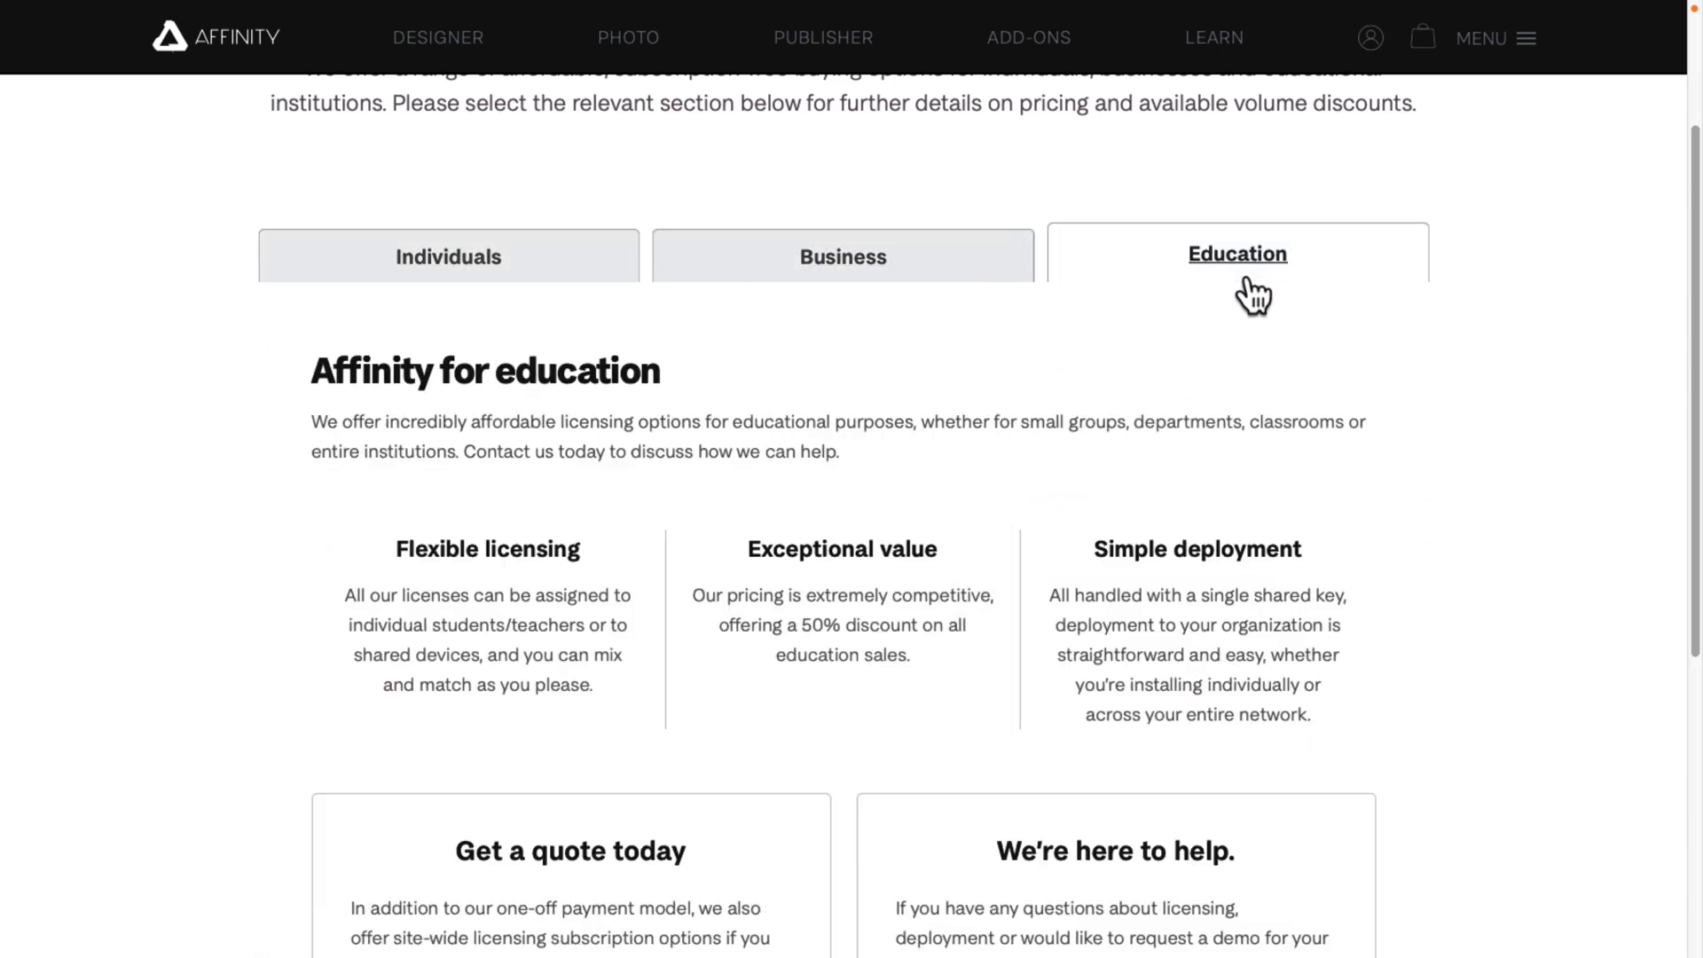
scroll(672, 606, down, 5)
scroll(671, 606, up, 9)
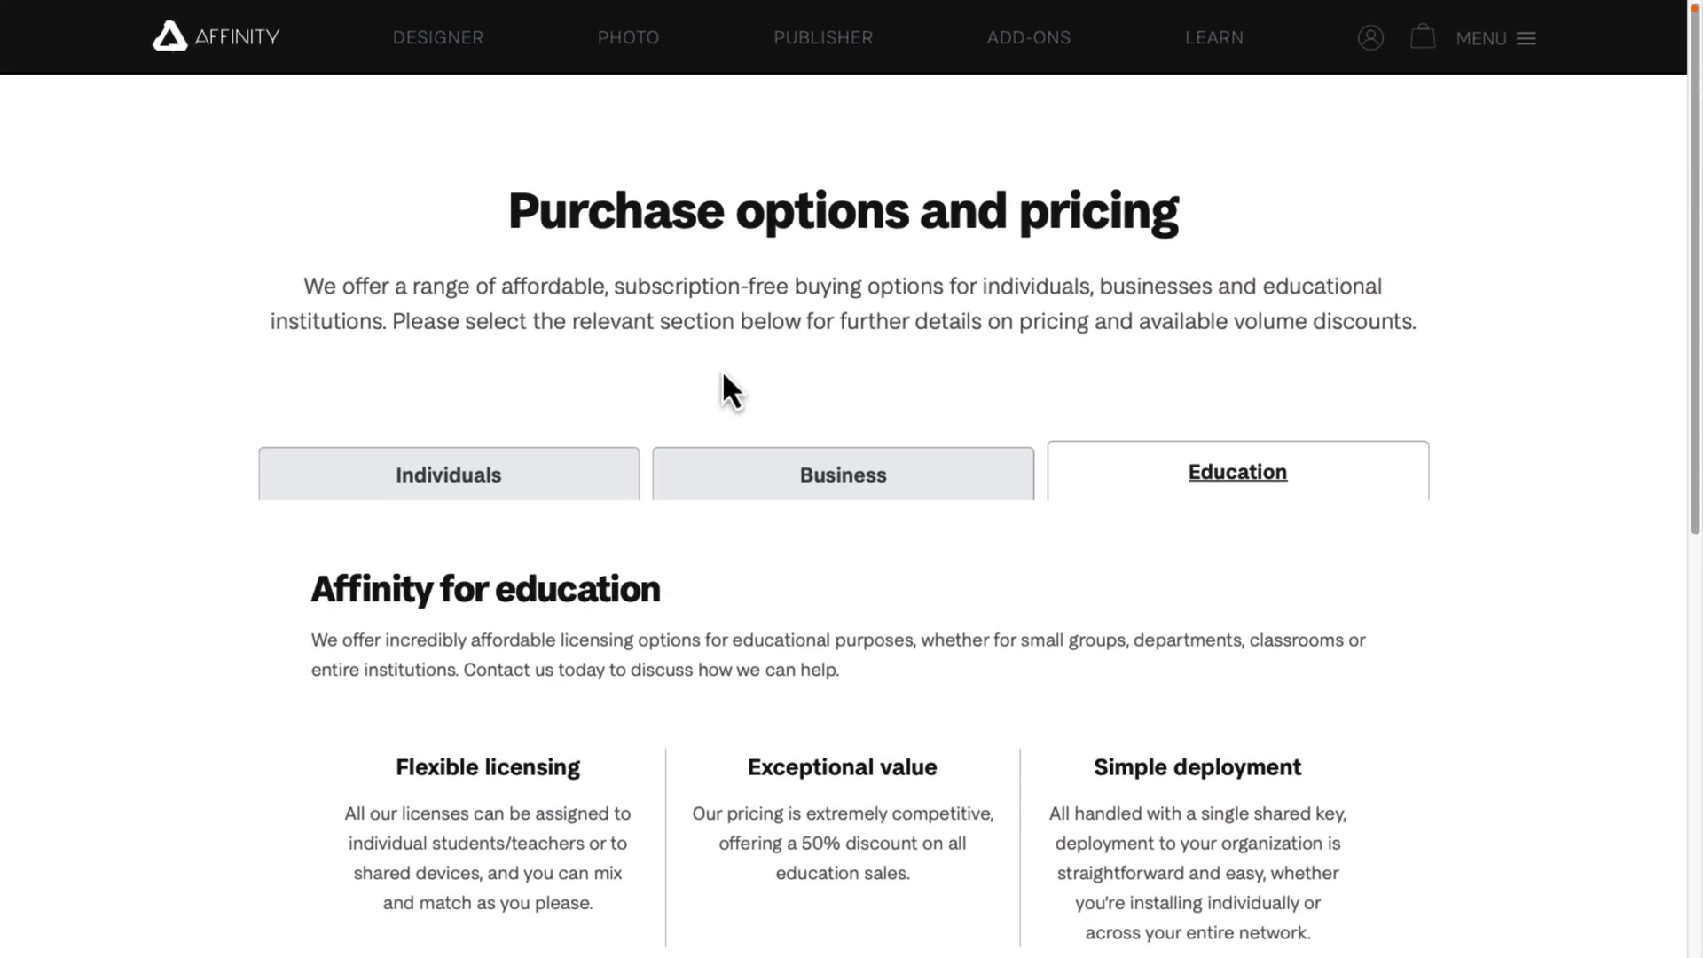
key(alt+Left)
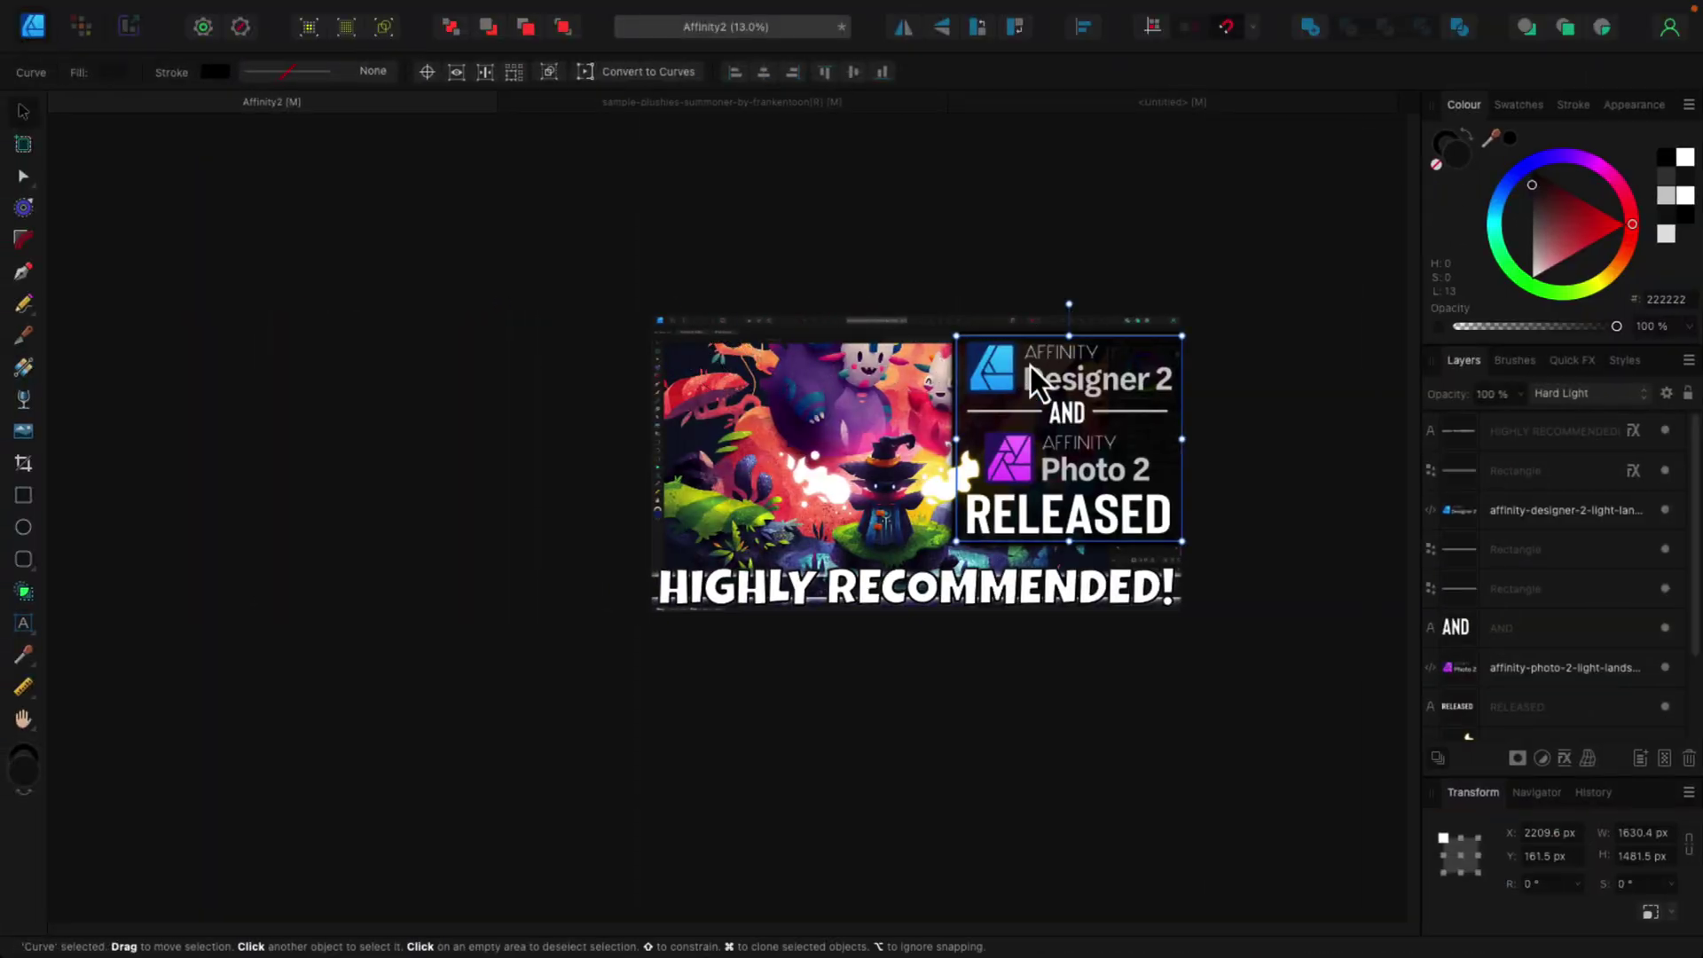
Step: Zoom in and out on the Designer 2 and Photo 2 RELEASED thumbnail design
scroll(997, 412, up, 5)
scroll(997, 412, down, 5)
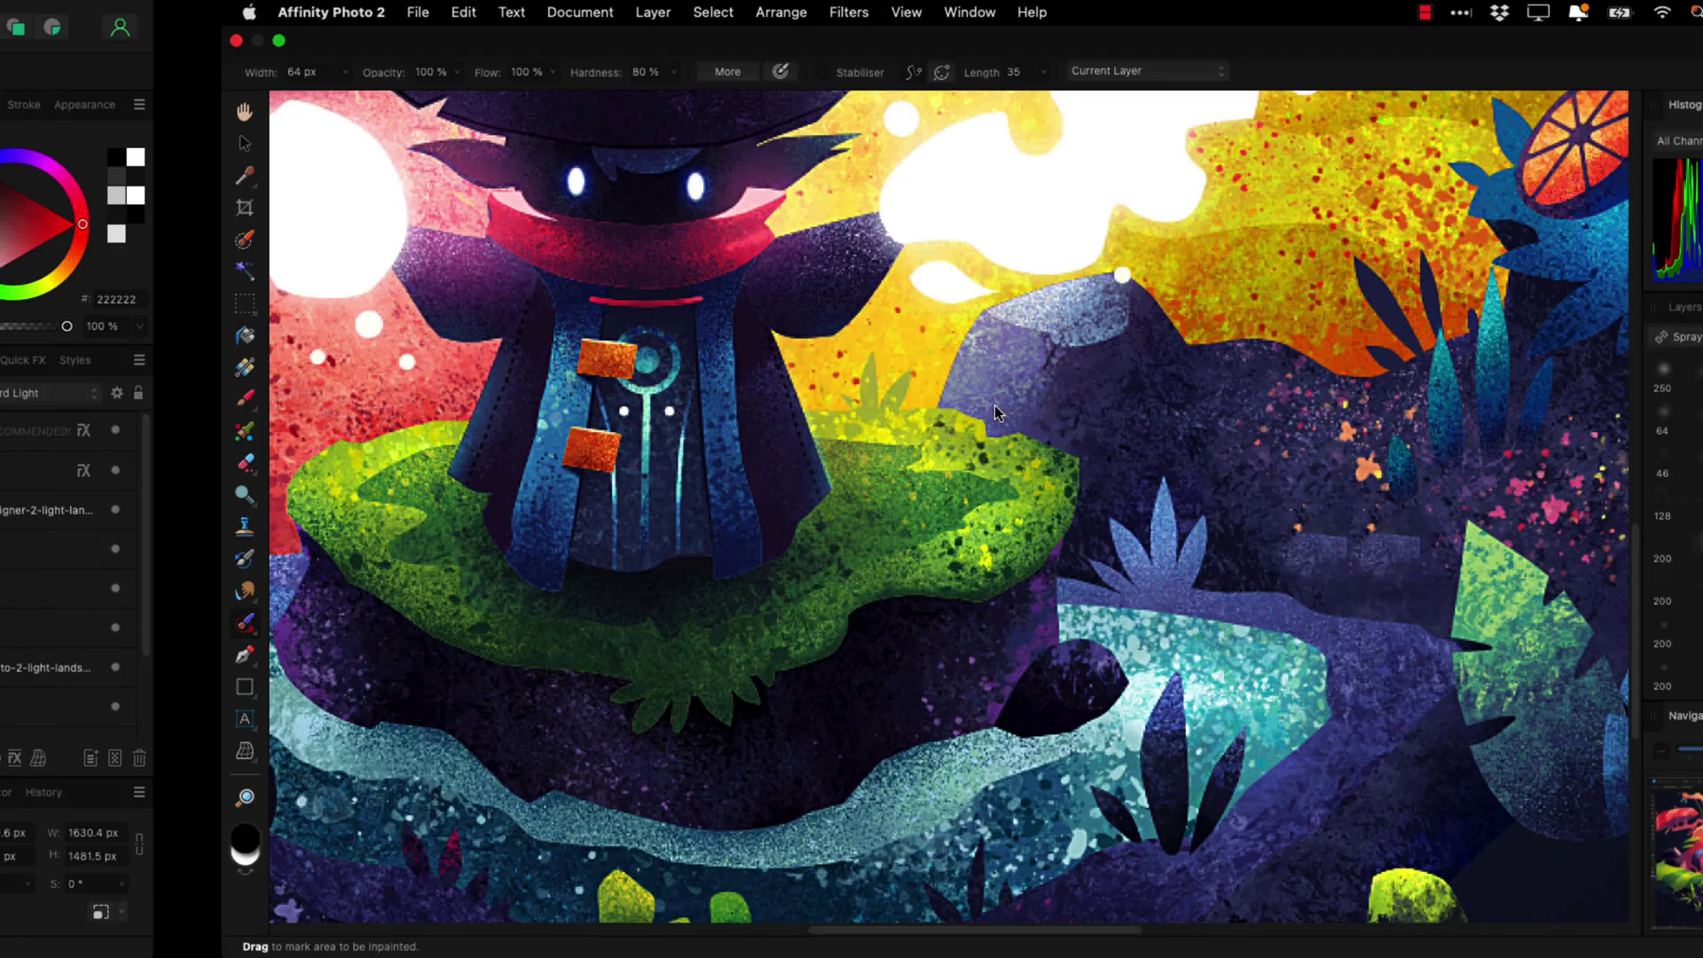
Step: Zoom out to about 26% to show the whole wizard artwork
scroll(995, 407, down, 8)
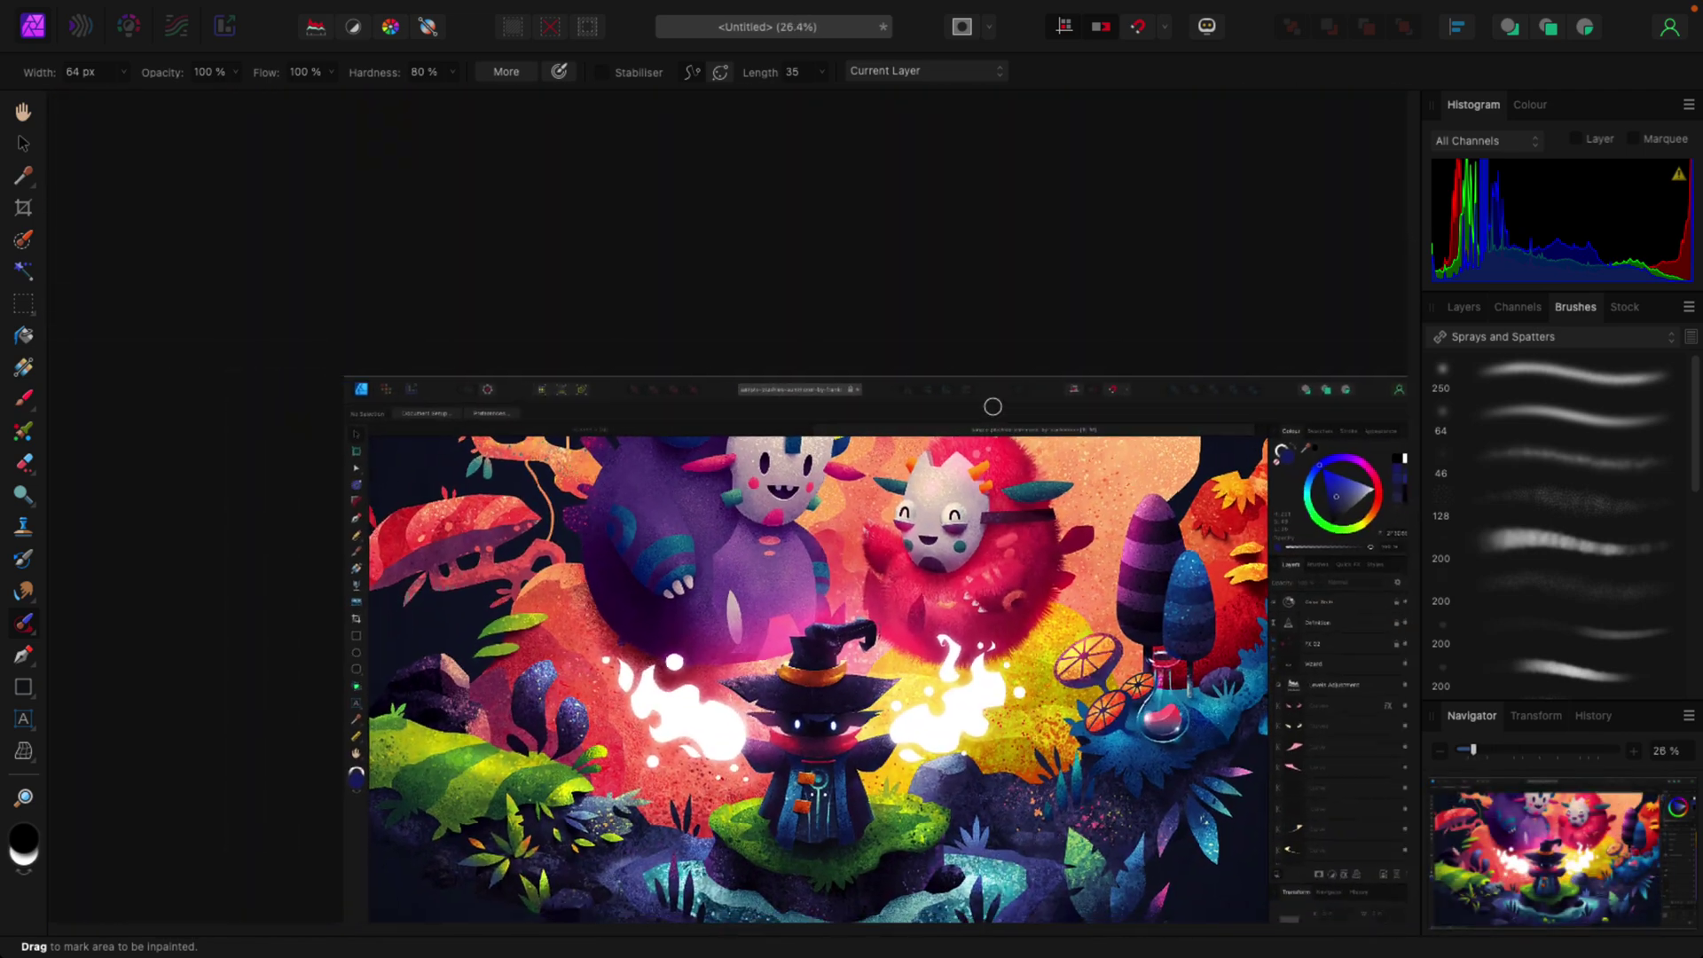
scroll(872, 408, down, 3)
scroll(872, 408, down, 3)
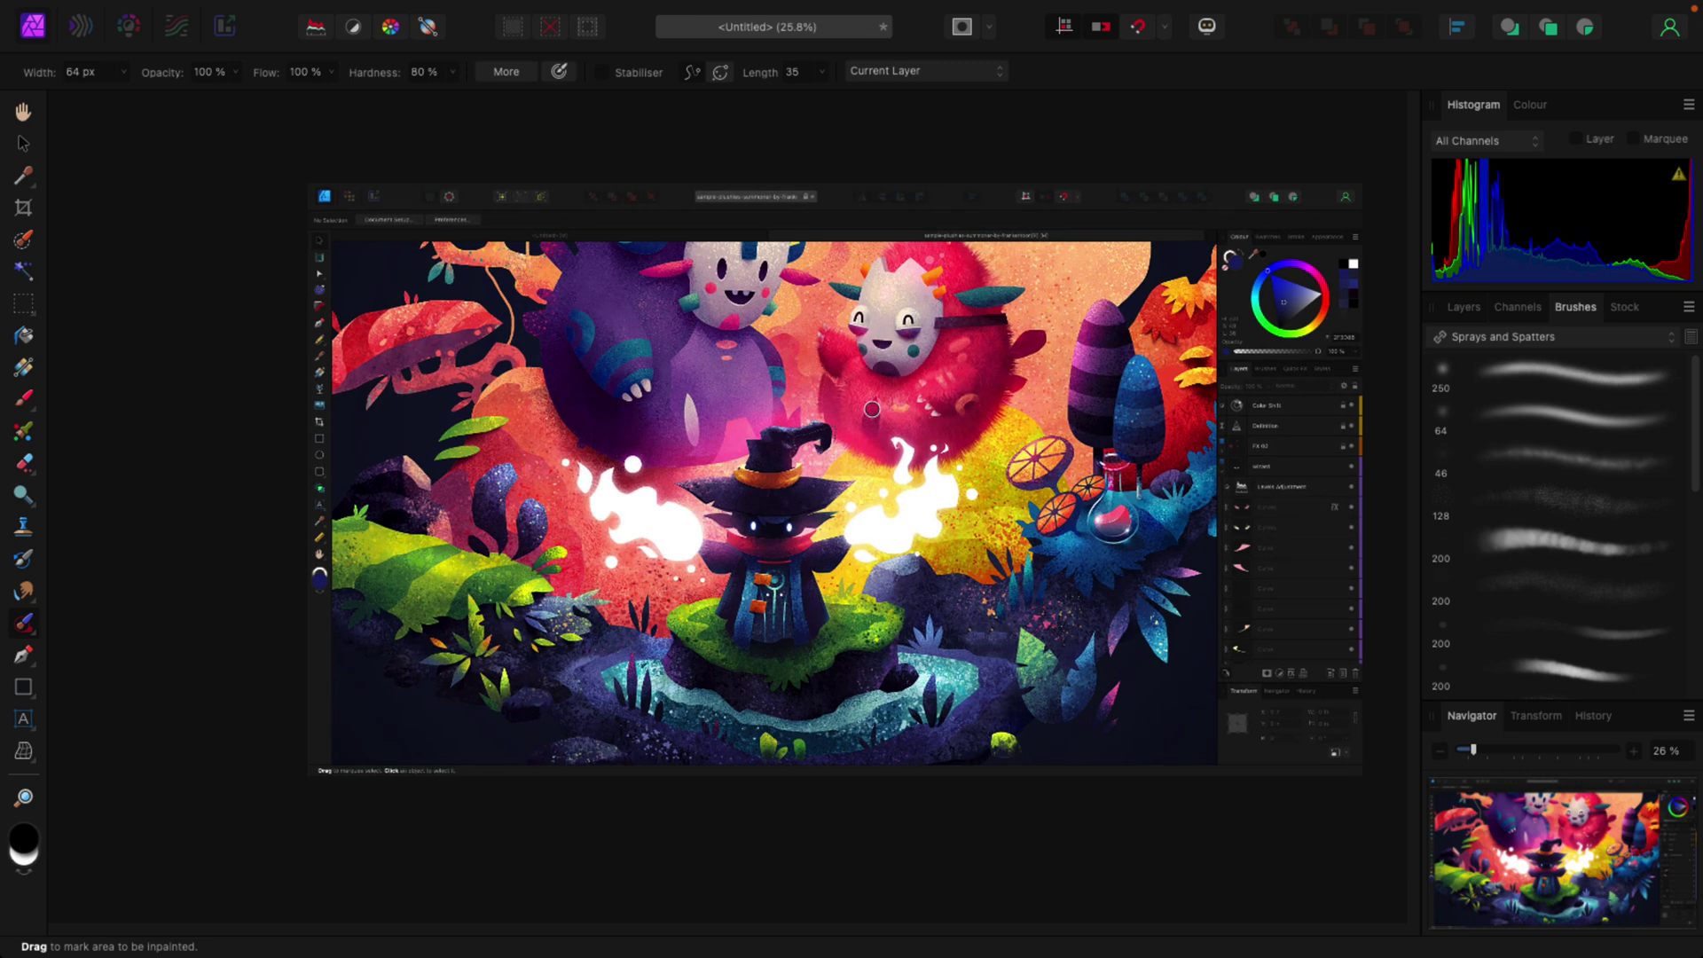